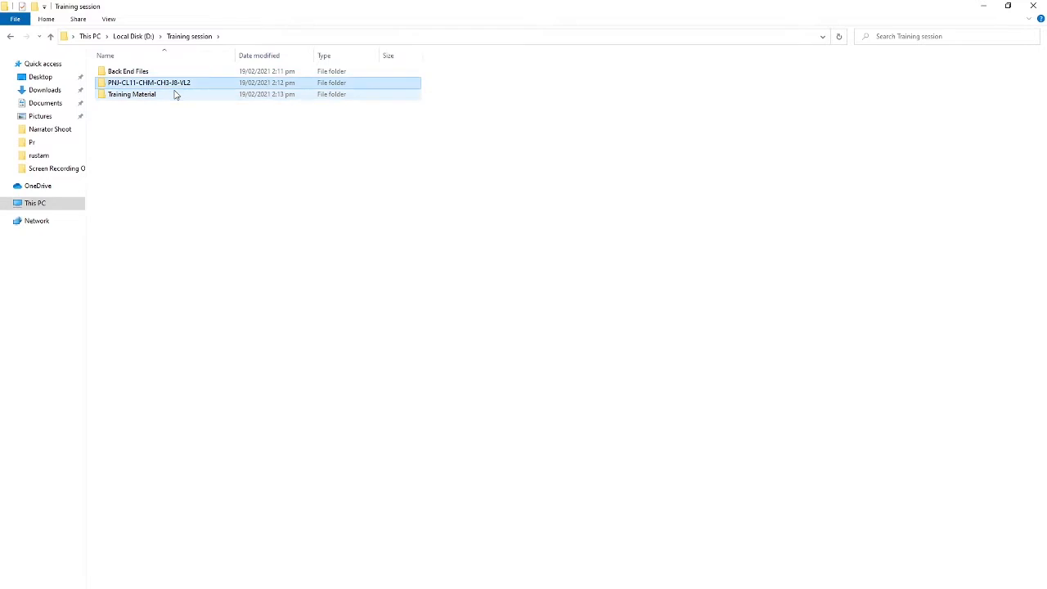
- Open the PNJ-CL11-CHM-CH3-J8-VL2 folder in Training session, then its same-named subfolder holding the PSD and PNG assets
double_click(175, 94)
key(BackSpace)
key(Up)
key(Return)
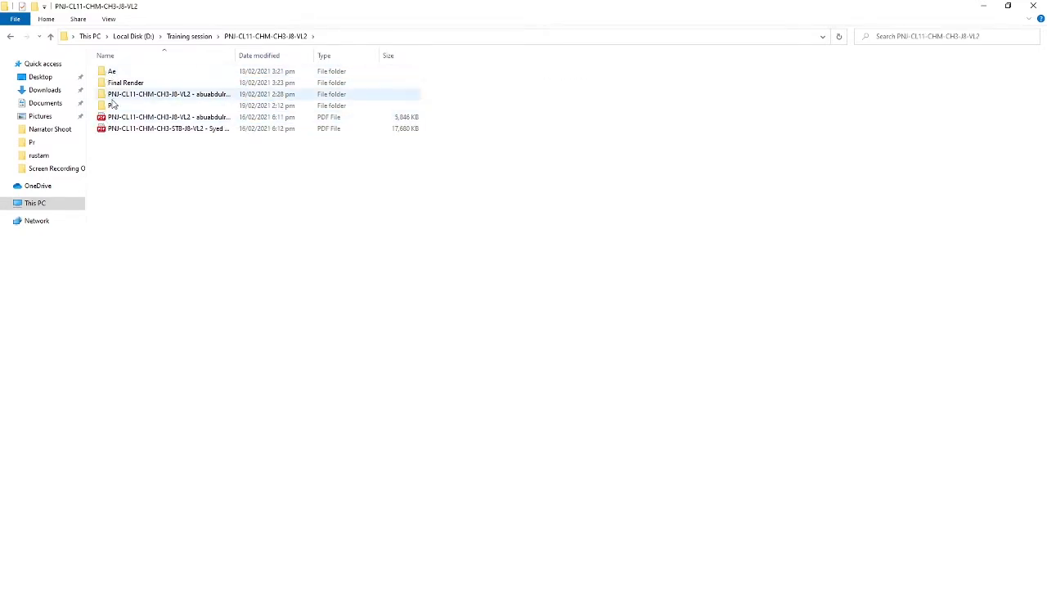
double_click(113, 106)
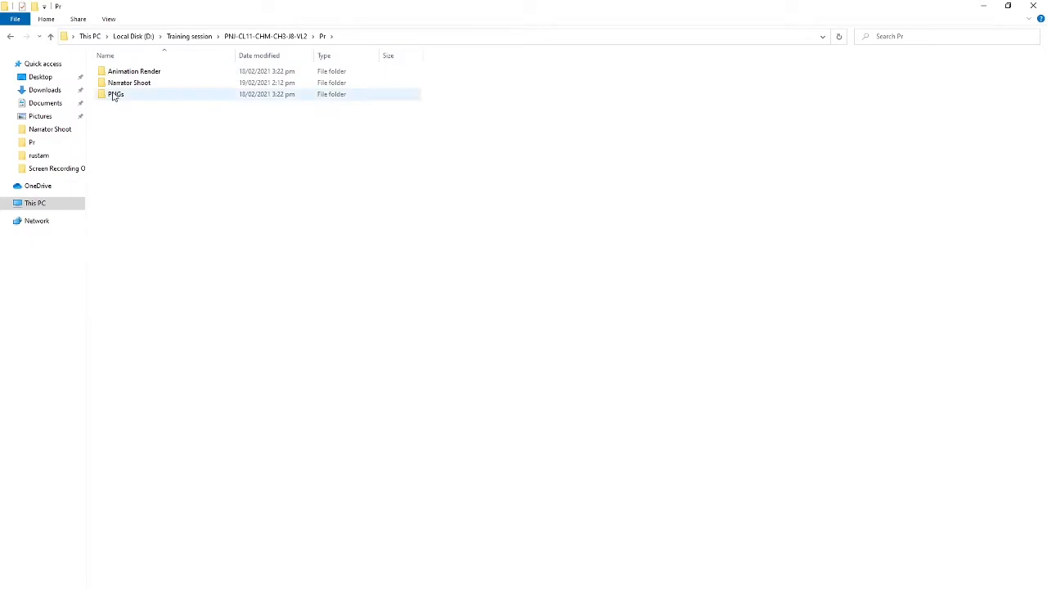
click(50, 37)
double_click(171, 94)
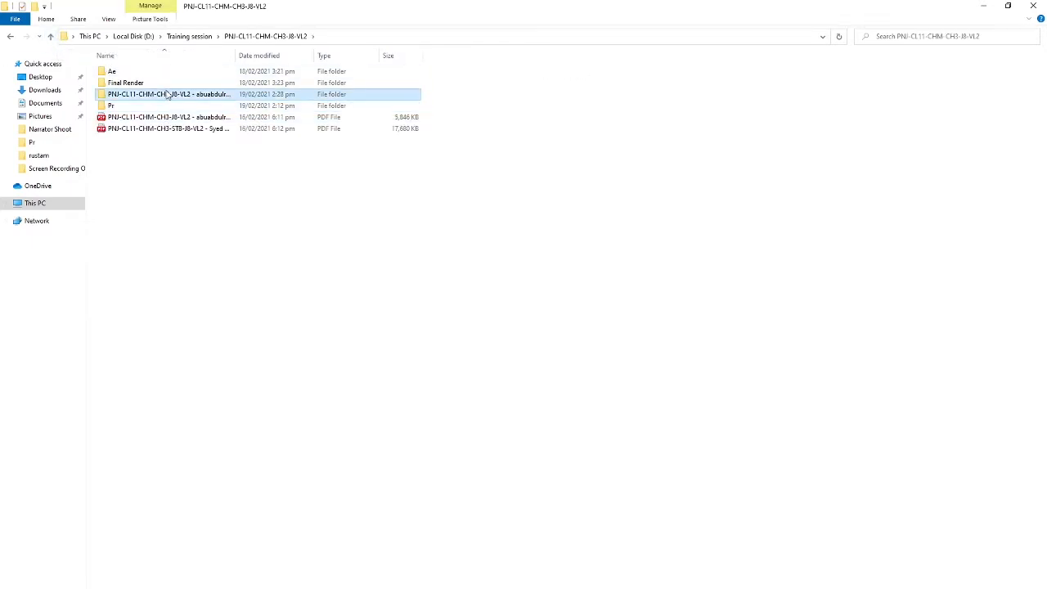
- Show the asset folder's contents in Details view and sort the files by type
scroll(528, 481, down, 5)
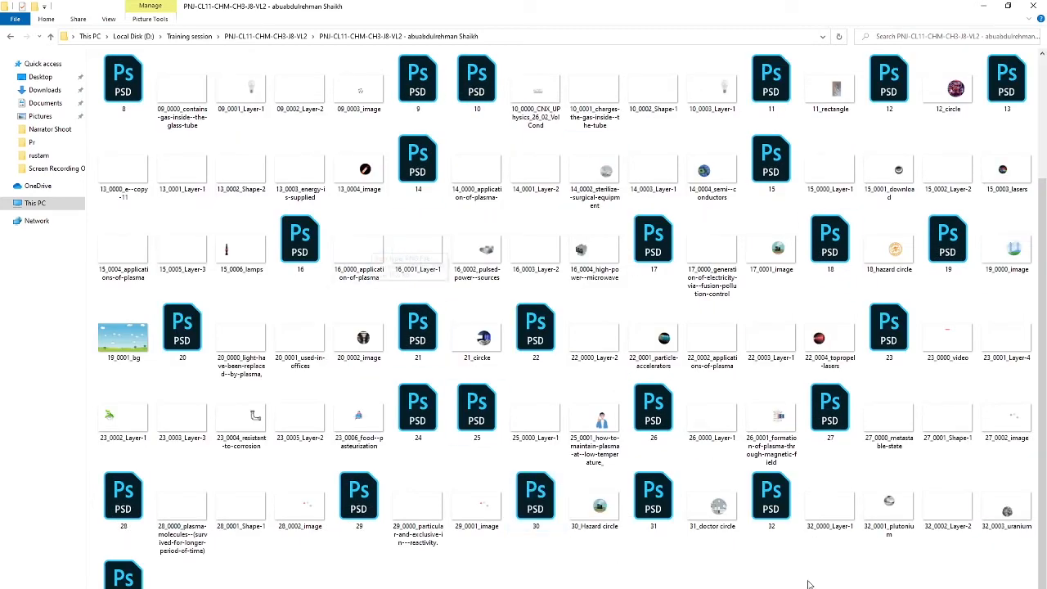
right_click(634, 441)
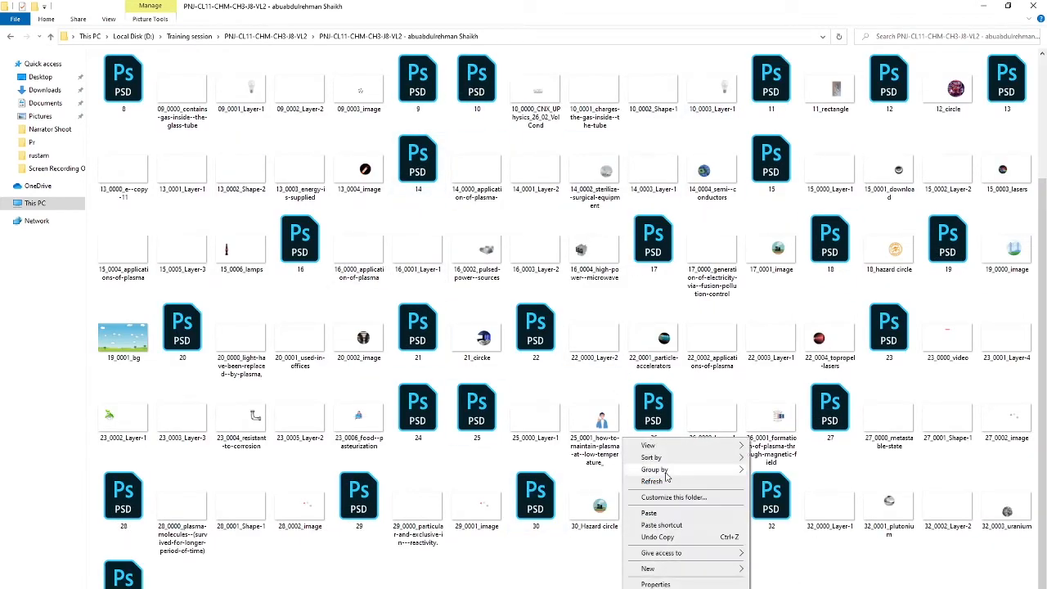
mouse_move(688, 448)
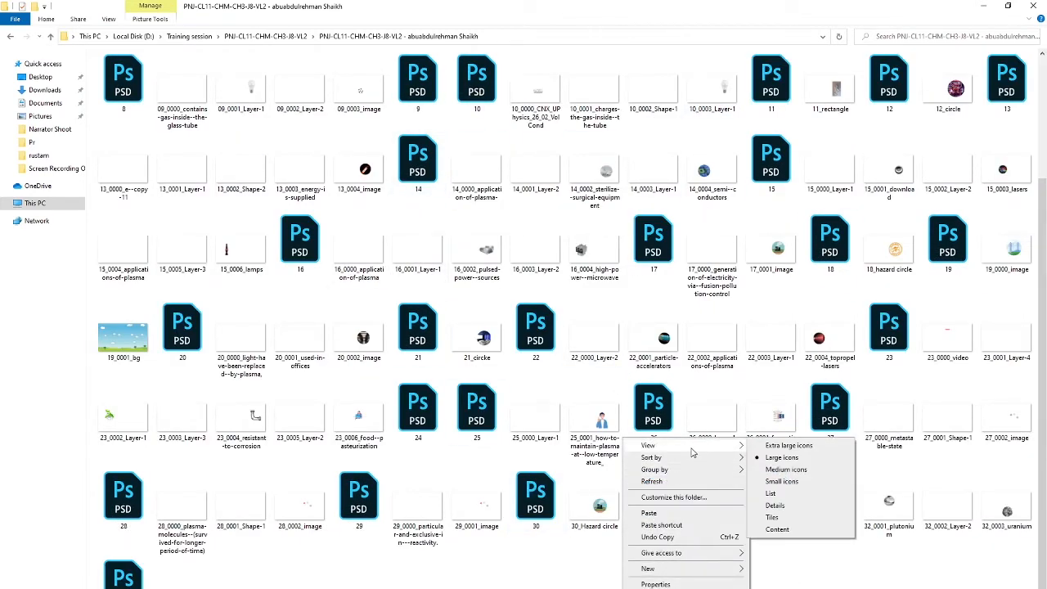
click(774, 505)
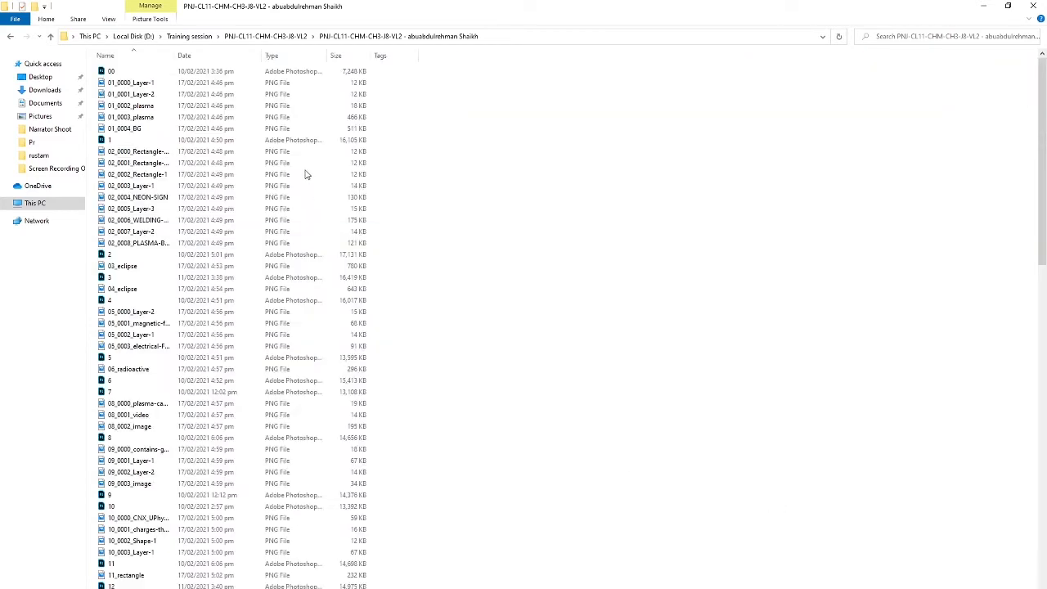
click(296, 56)
scroll(134, 342, down, 4)
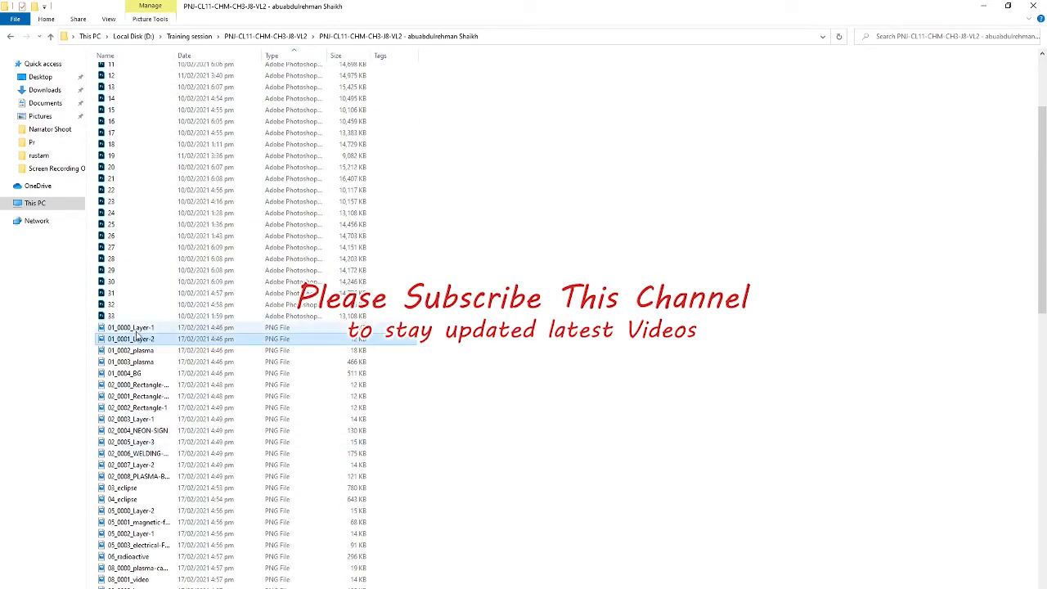
- Move all PNG files from the asset folder into the PNGs folder inside Pr, and return to the Pr folder
scroll(143, 409, down, 15)
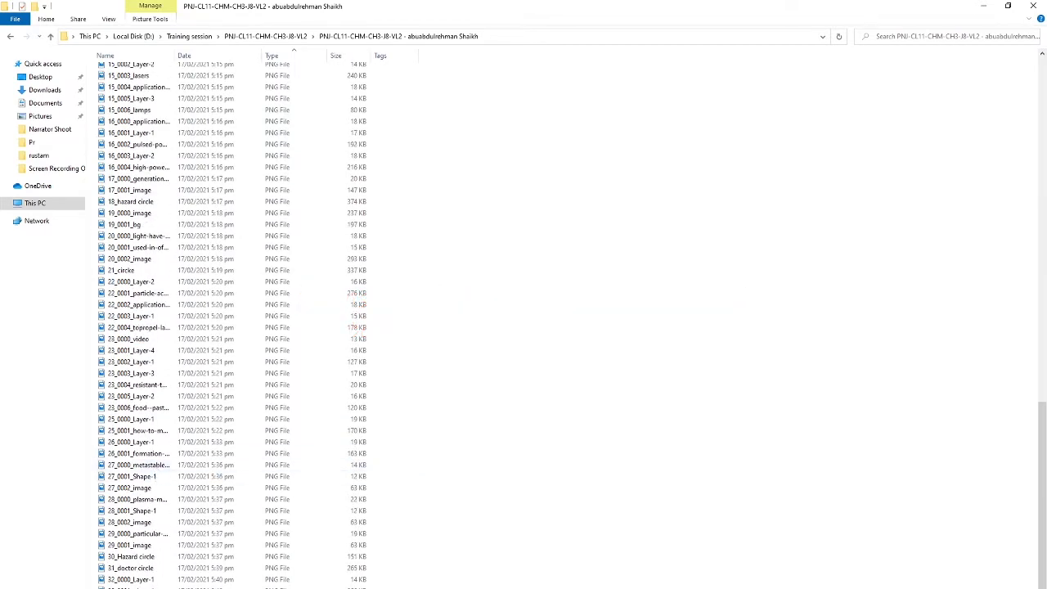
key(ctrl+a)
key(alt+Up)
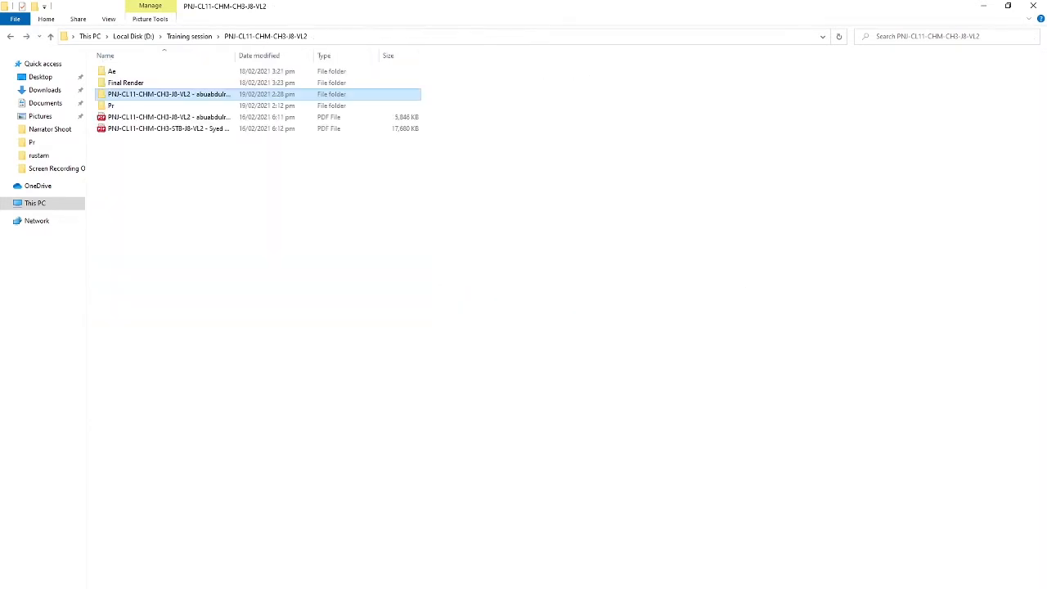
double_click(110, 106)
double_click(112, 94)
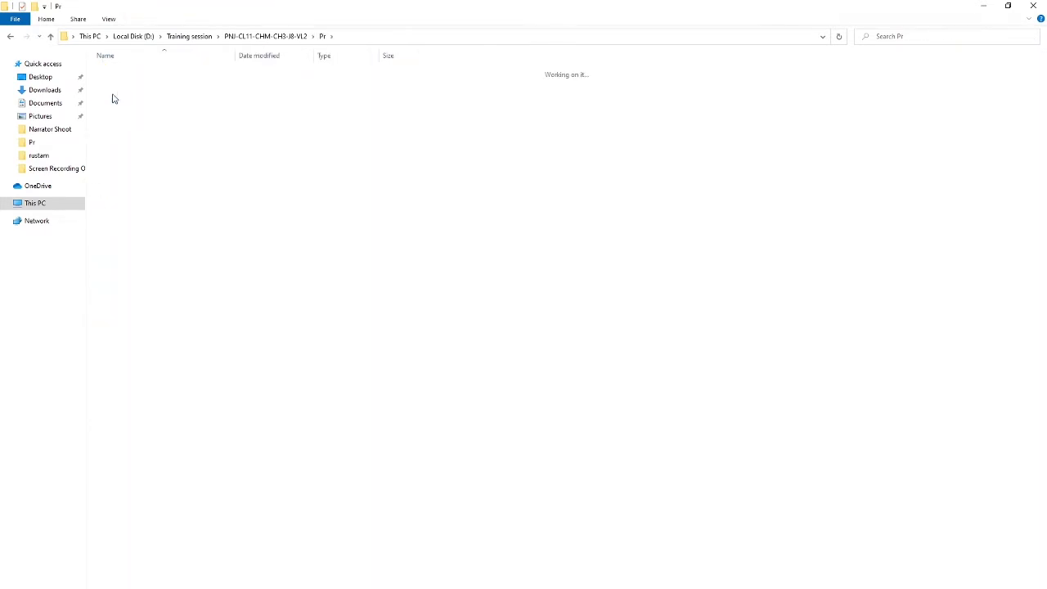
right_click(187, 201)
click(211, 277)
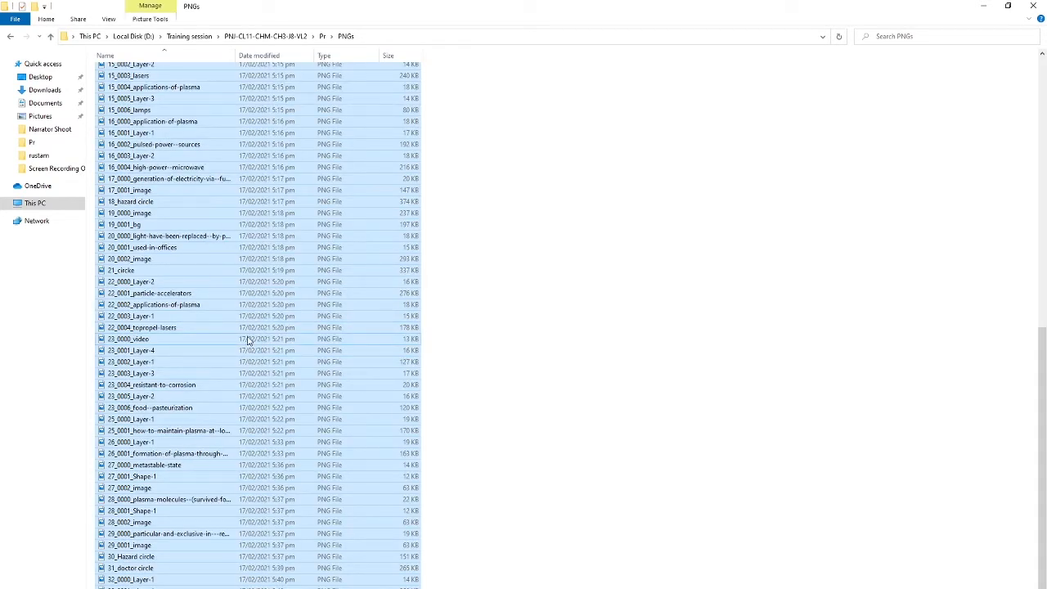
click(537, 283)
key(alt+Up)
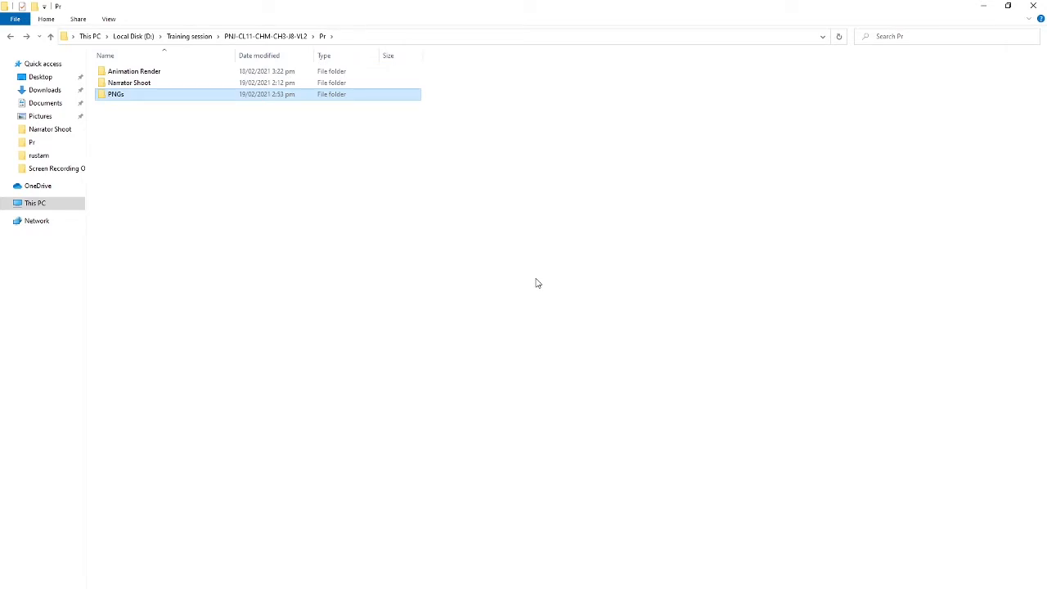
- Switch to Adobe Premiere Pro and set the Indeterminate Media Timebase in the Media preferences to 25.00 fps
key(alt+Tab)
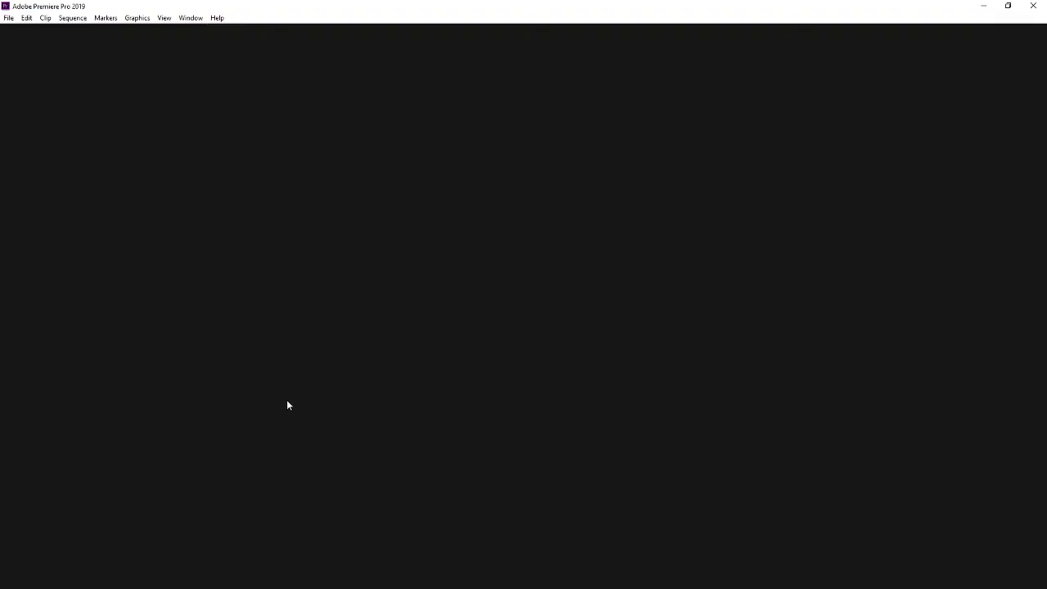
click(27, 18)
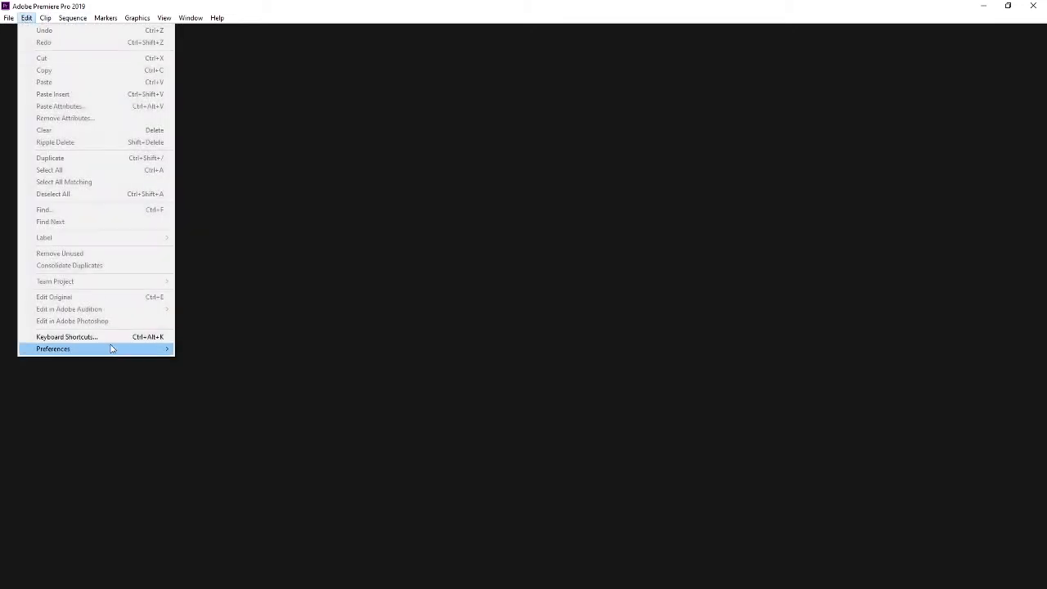
mouse_move(113, 352)
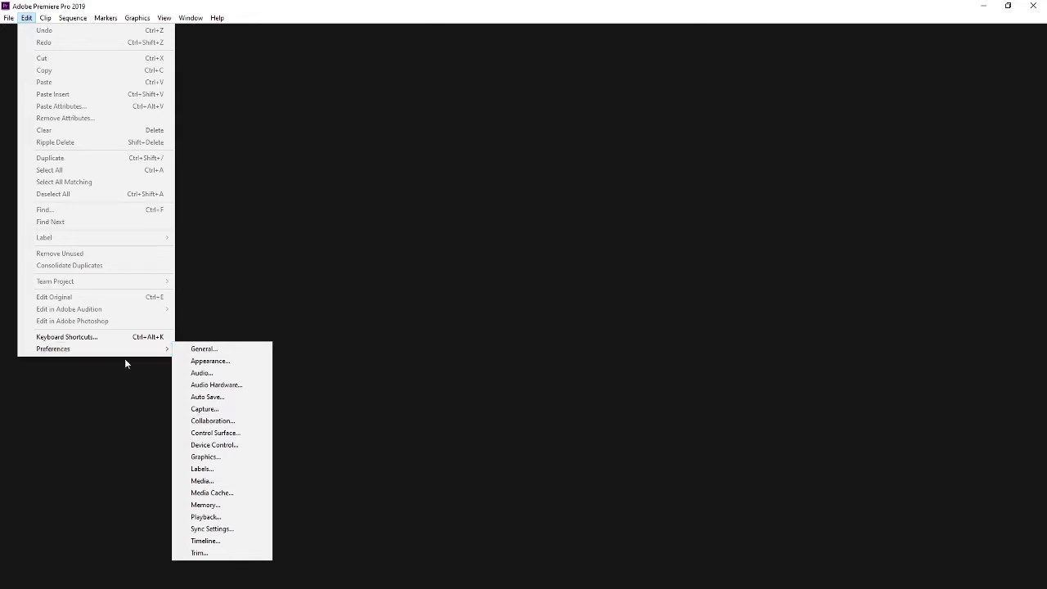
click(27, 18)
click(27, 17)
mouse_move(80, 350)
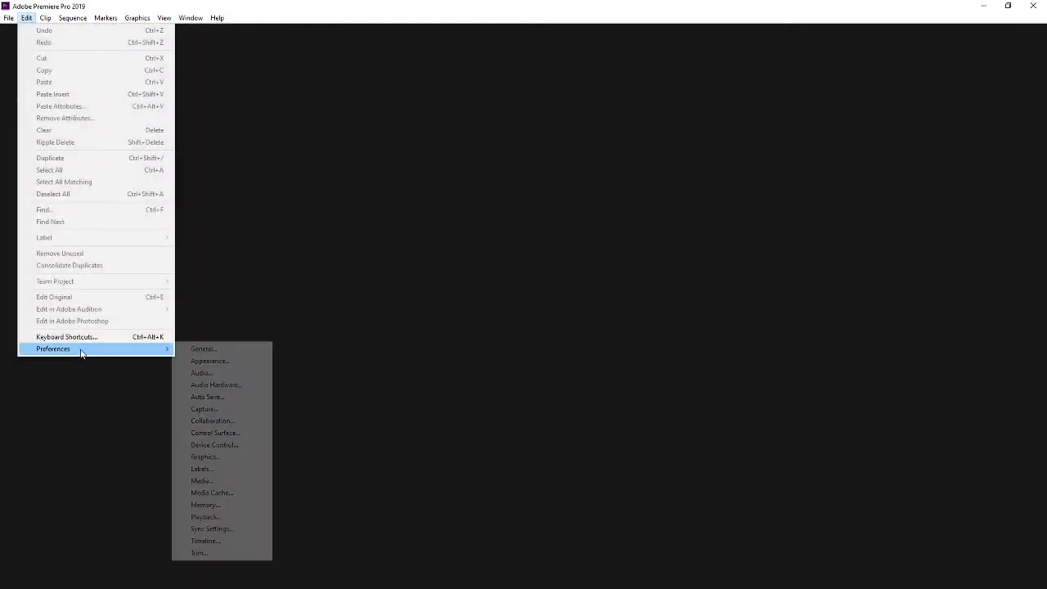
click(241, 480)
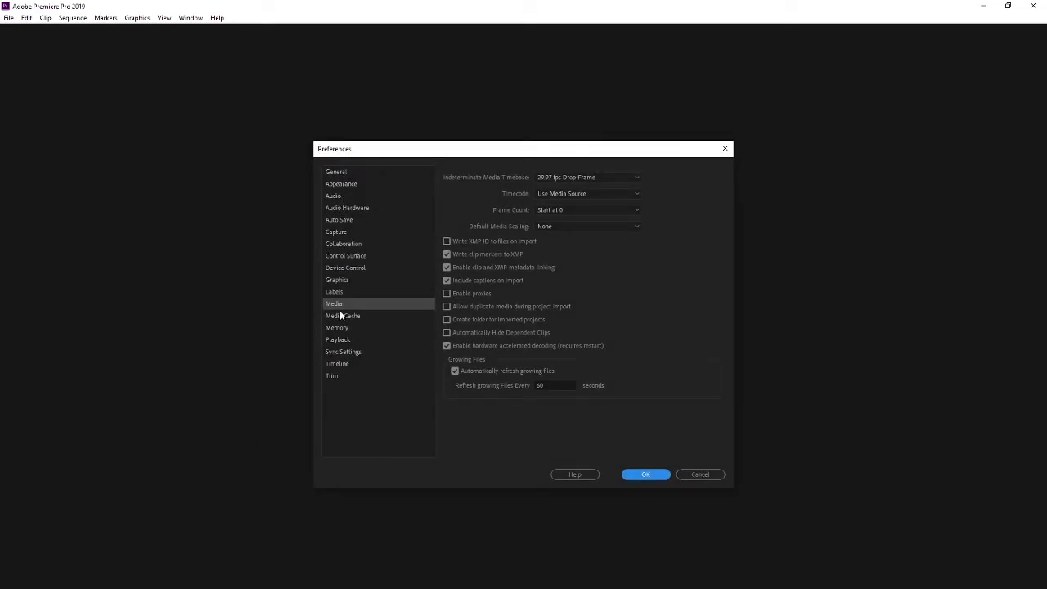
click(583, 177)
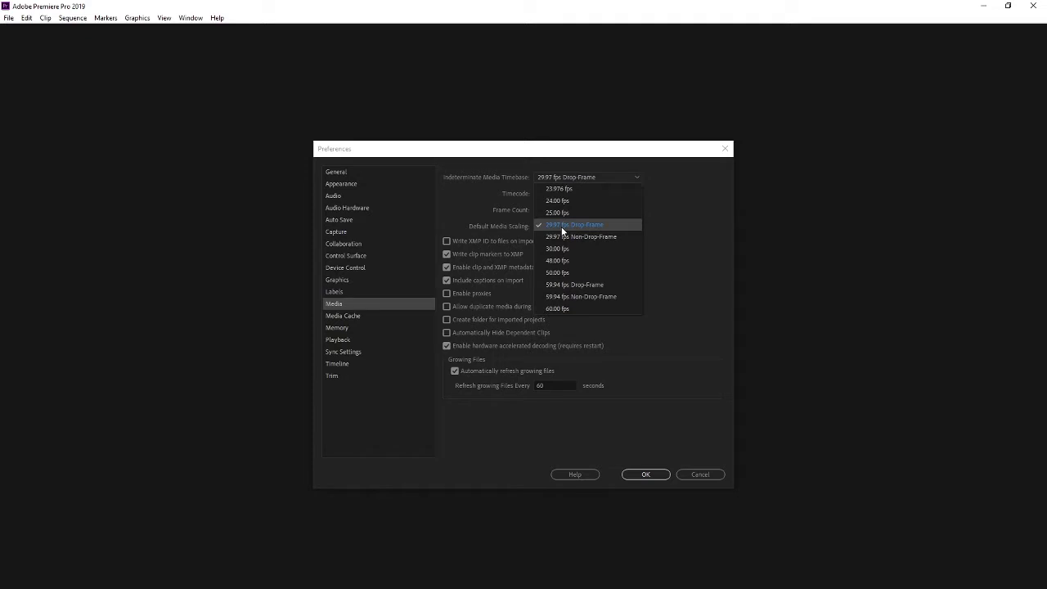
click(562, 211)
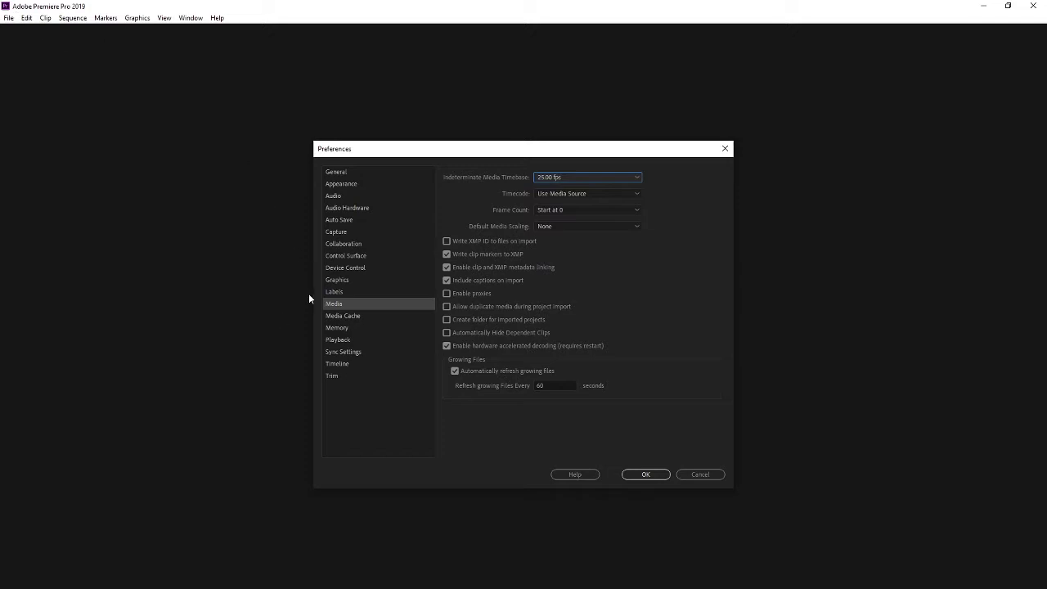
click(659, 478)
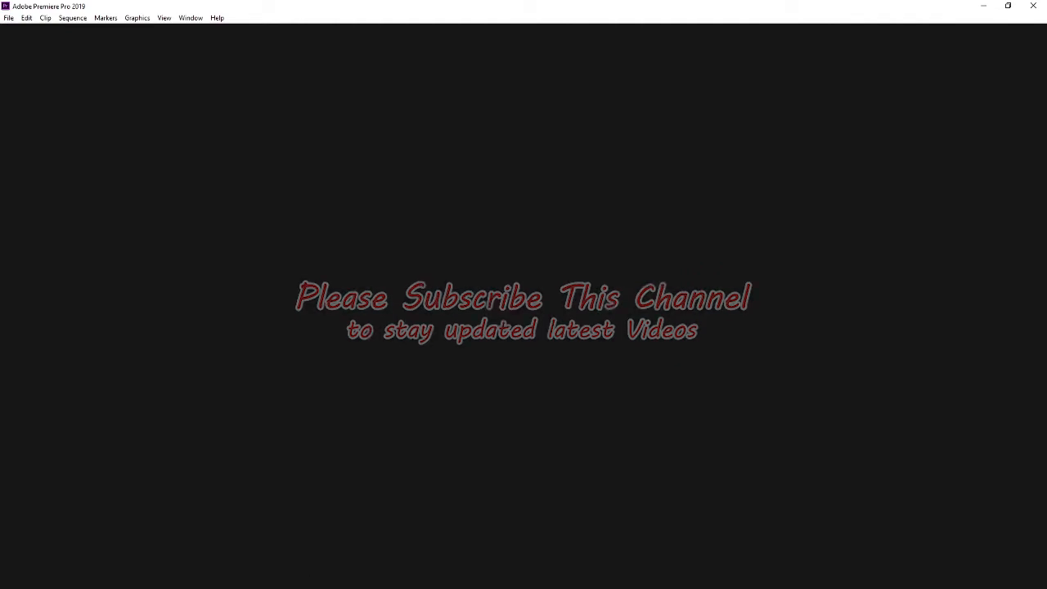
- Check the Indeterminate Media Timebase setting in the Media preferences and close the preferences
click(32, 18)
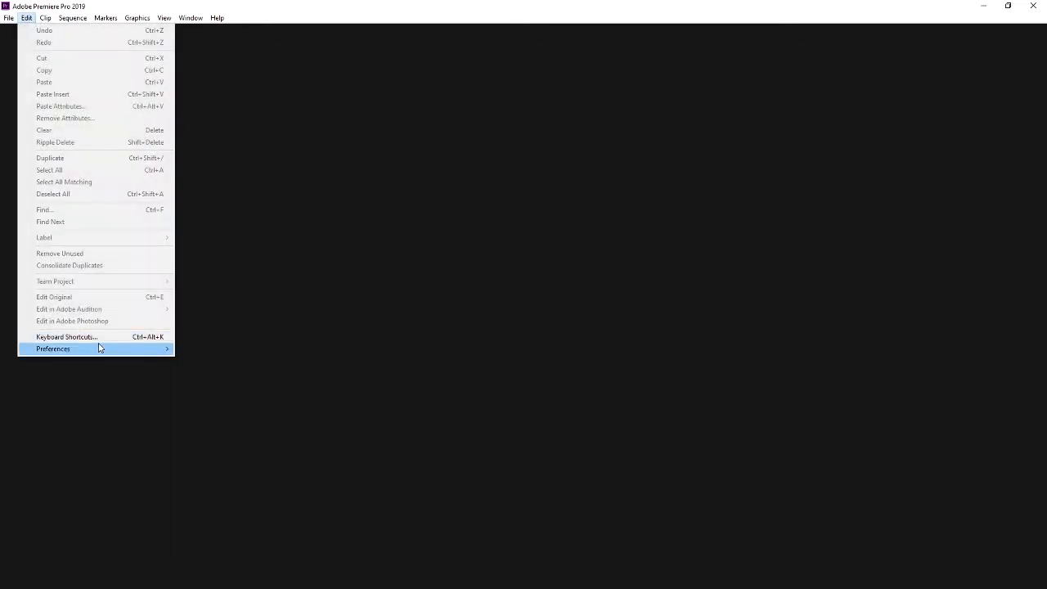
mouse_move(100, 346)
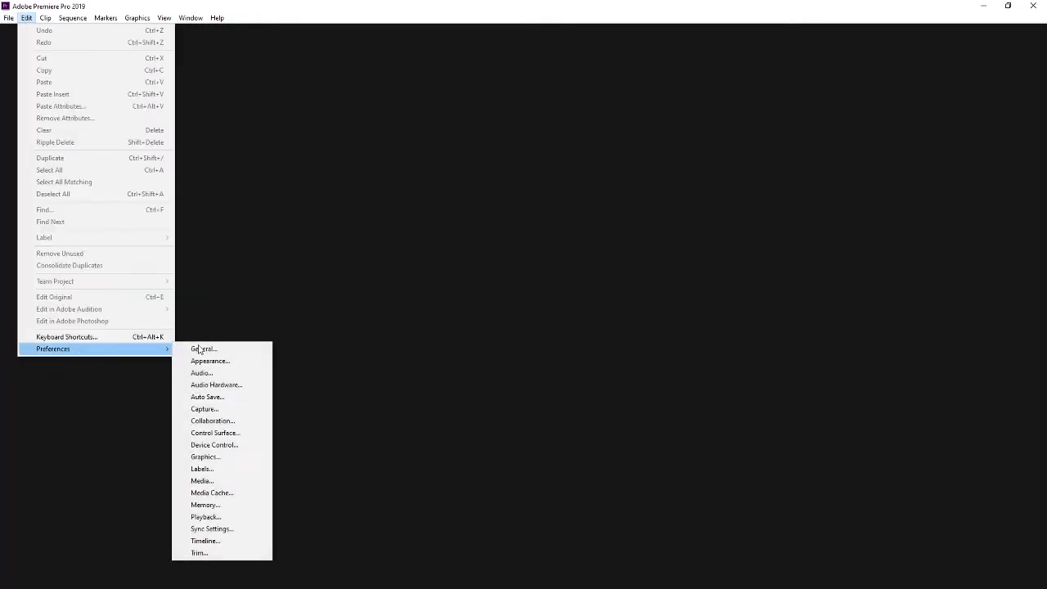
click(202, 480)
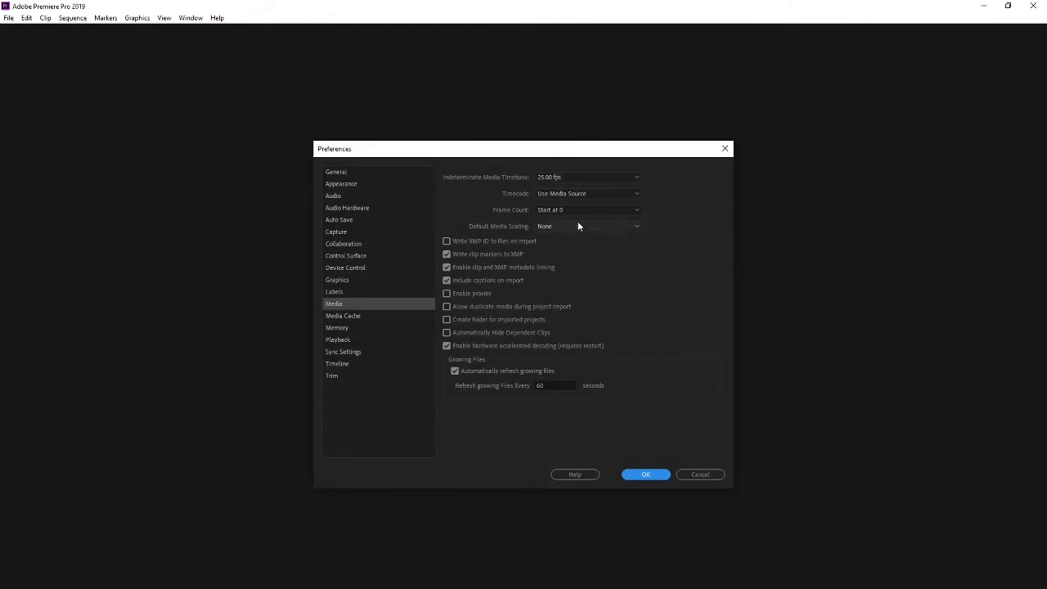
click(643, 474)
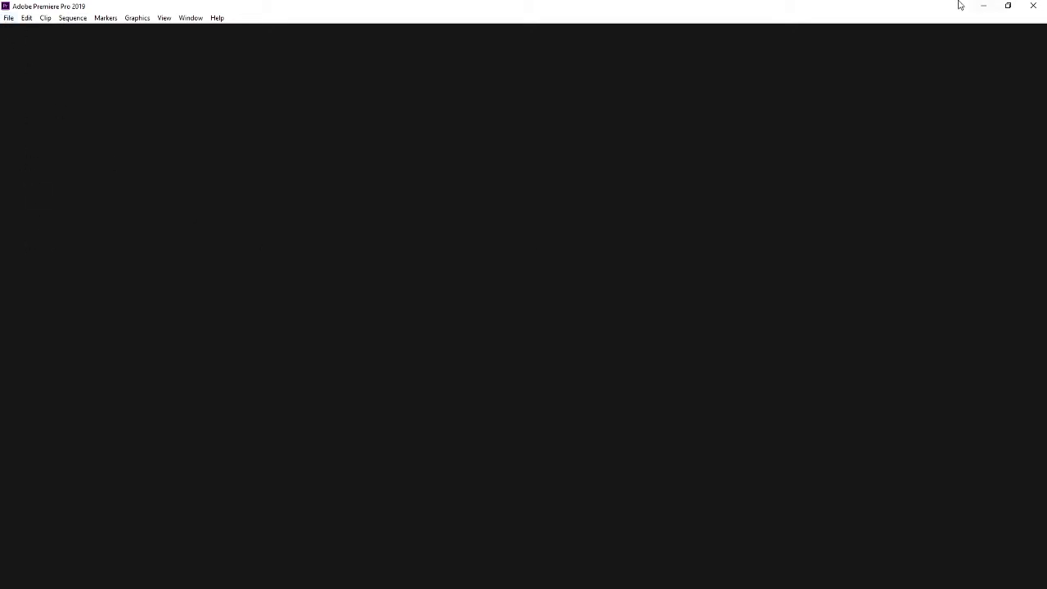
click(8, 18)
mouse_move(62, 31)
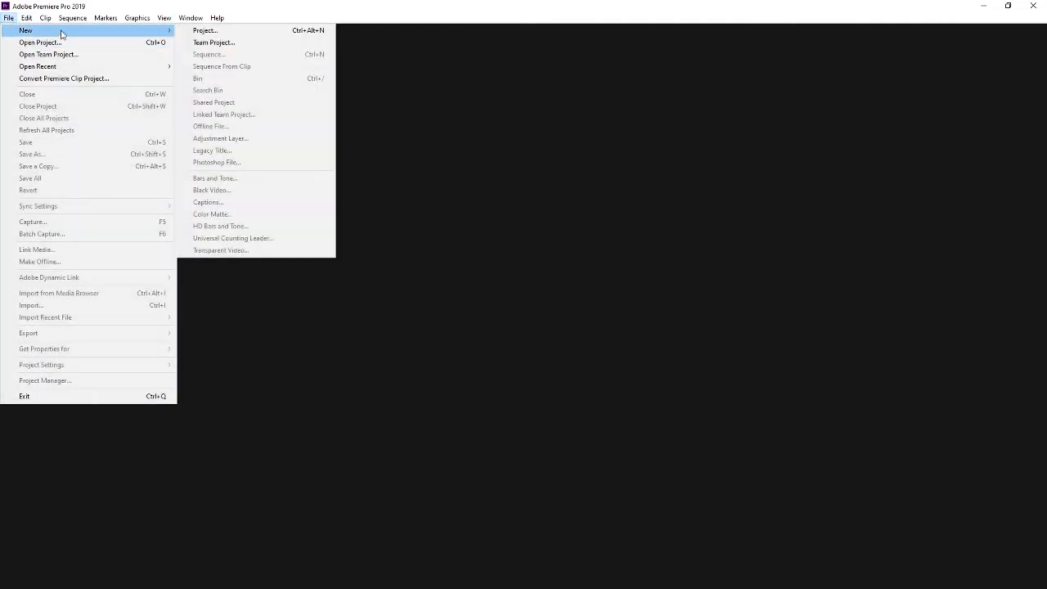
click(194, 31)
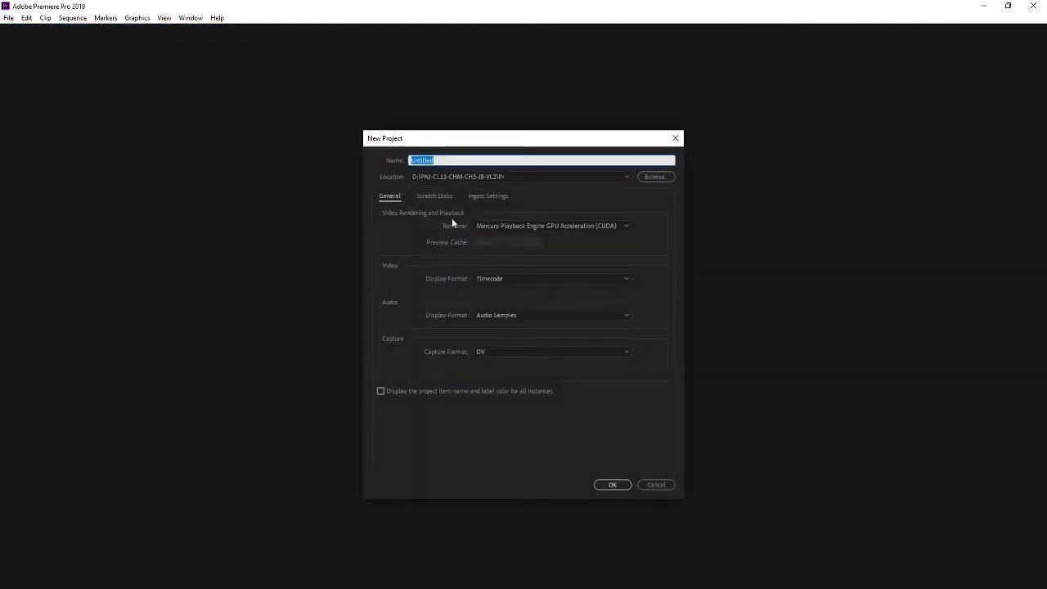
click(650, 176)
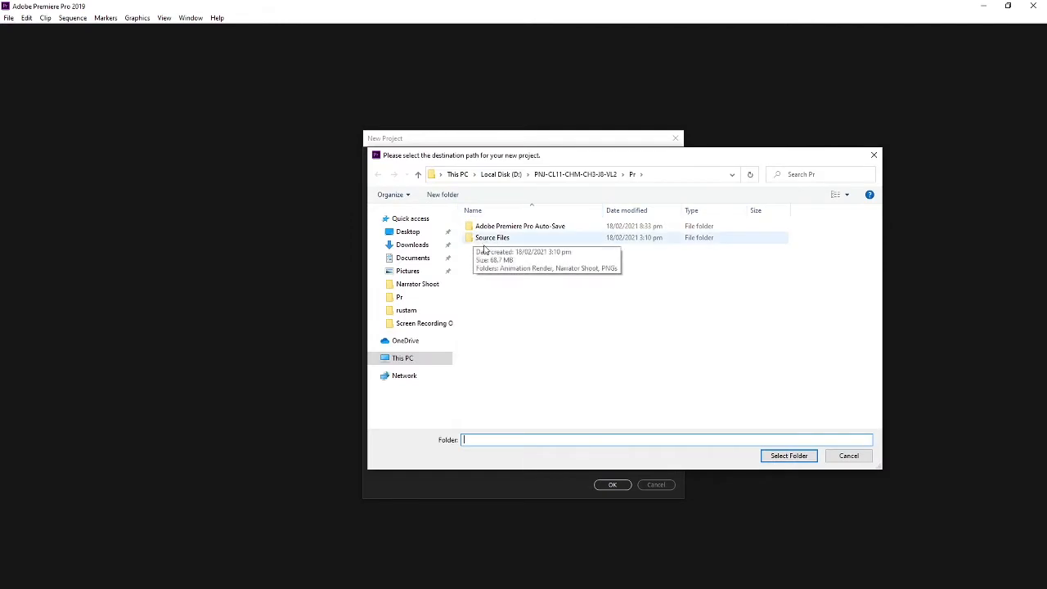
click(501, 174)
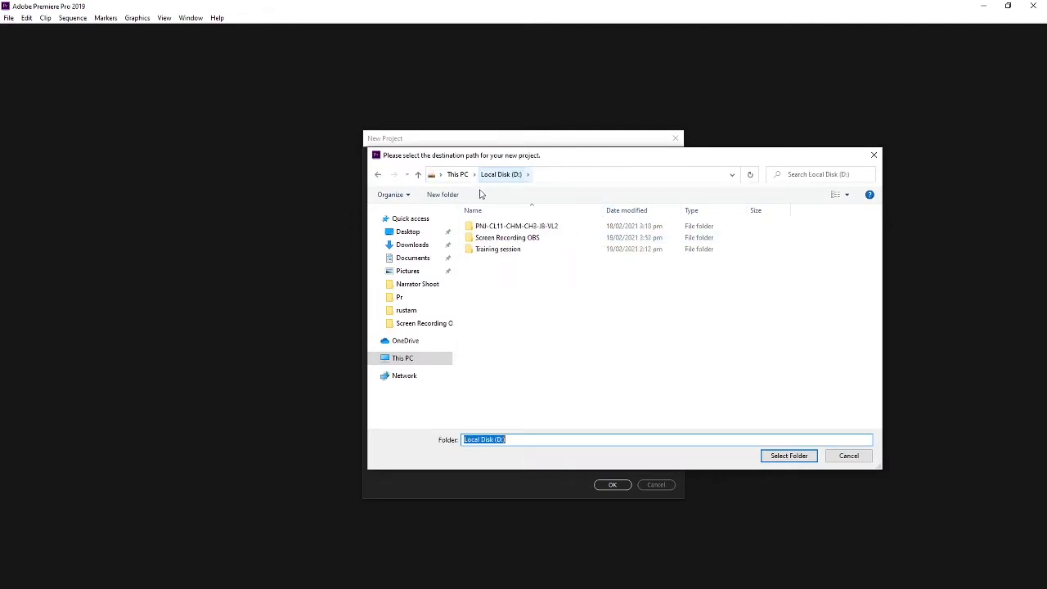
double_click(493, 250)
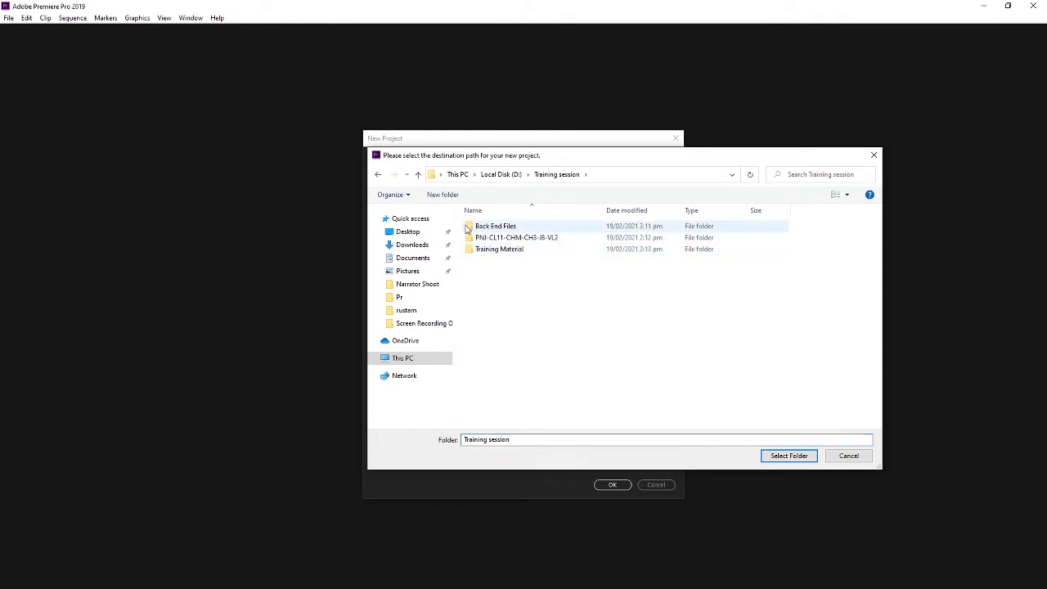
double_click(496, 238)
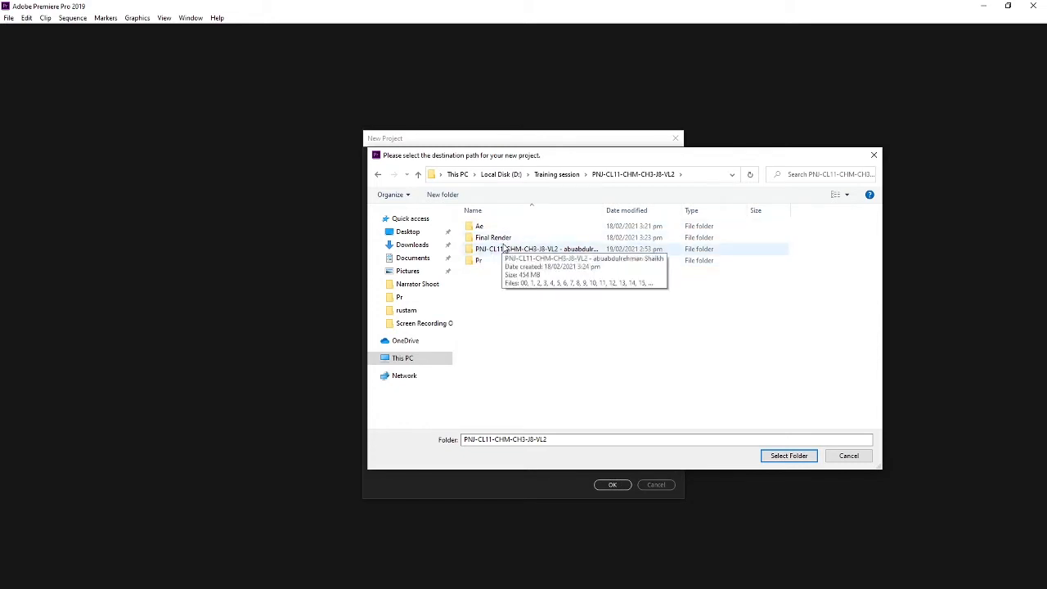
double_click(483, 261)
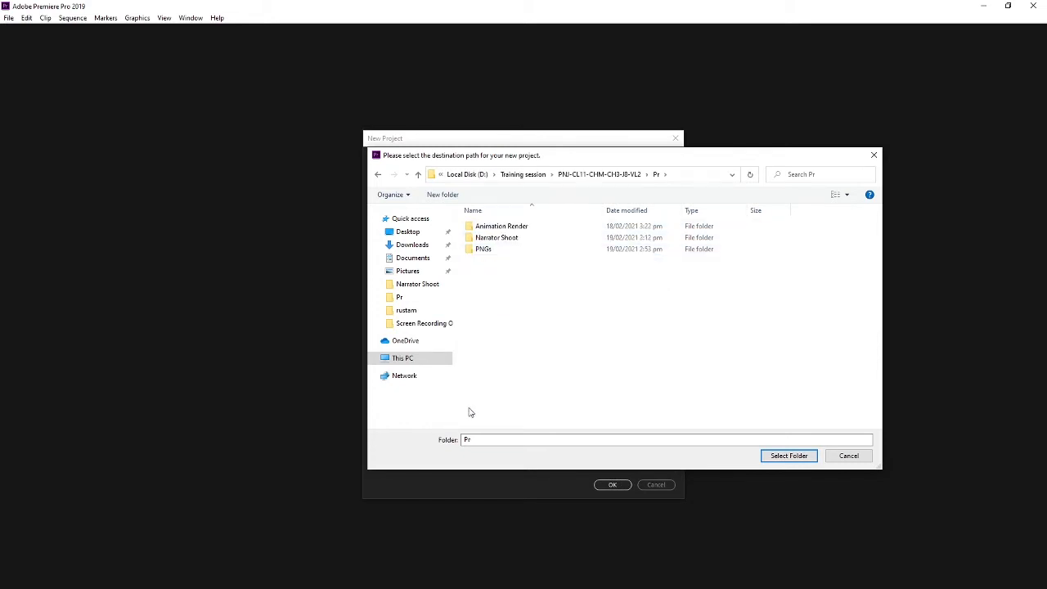
click(781, 456)
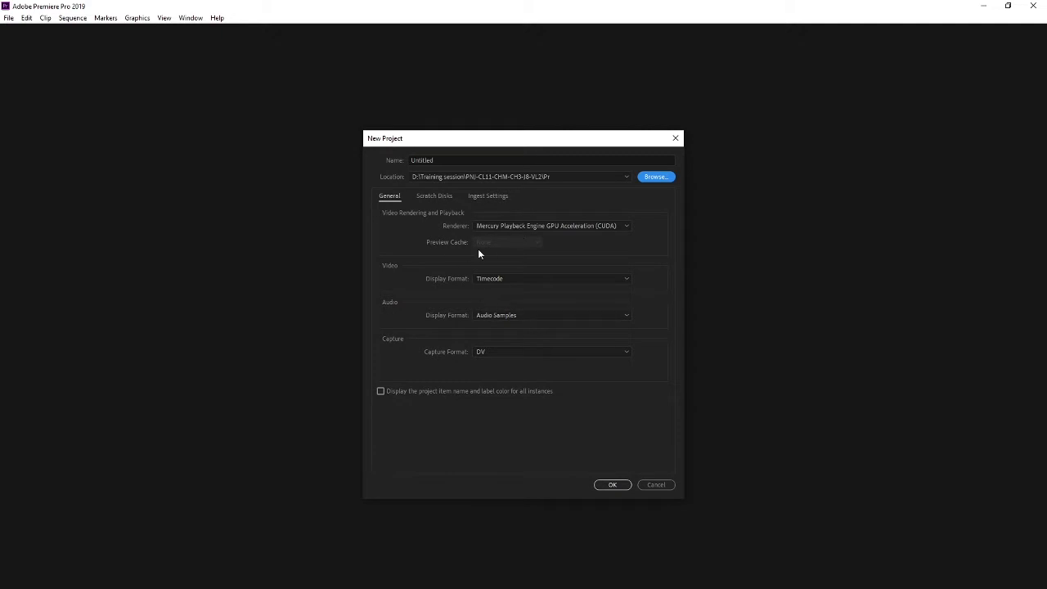
click(486, 195)
click(387, 196)
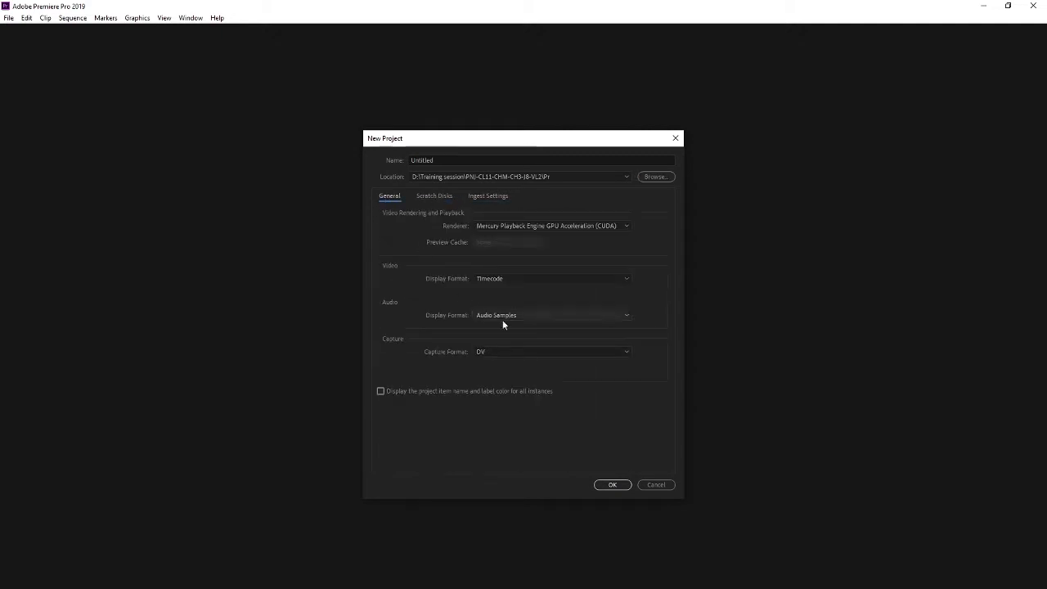
click(654, 485)
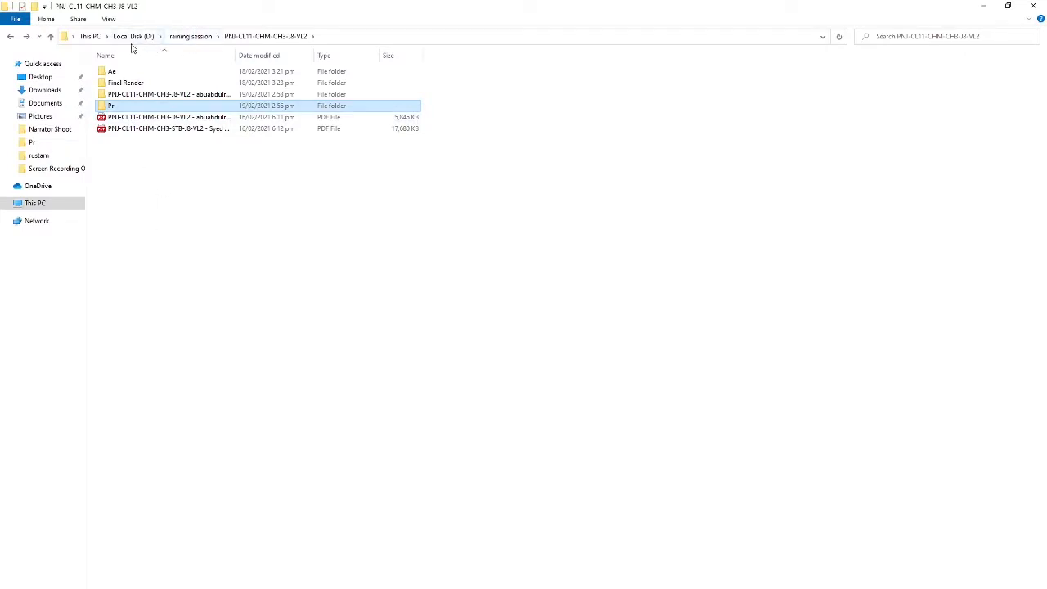
- Switch to Premiere Pro and start a new project located in the Pr folder of D:\Training session\PNJ-CL11-CHM-CH3-J8-VL2
click(395, 586)
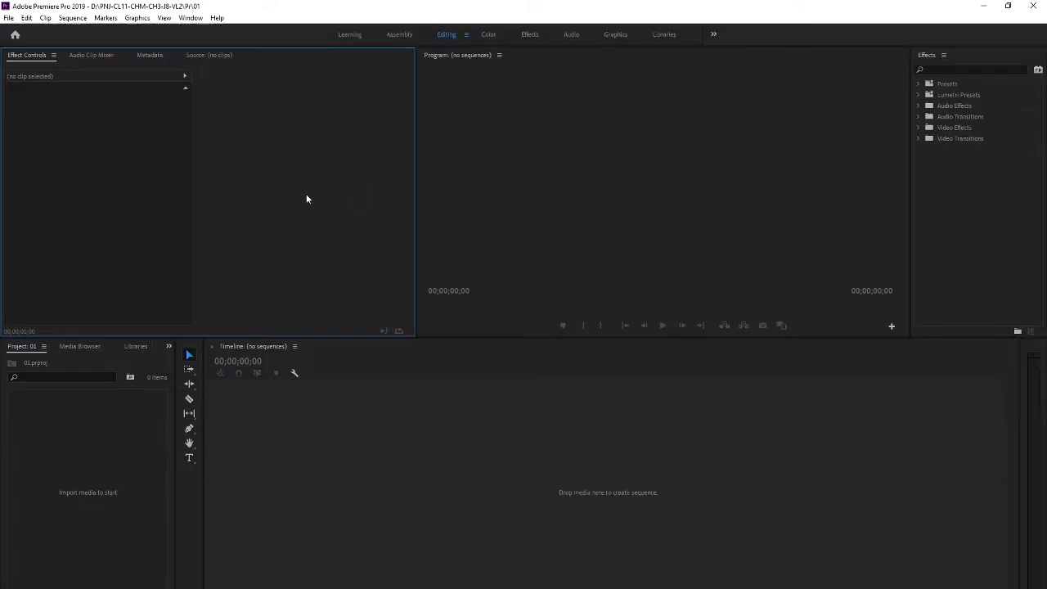
click(8, 17)
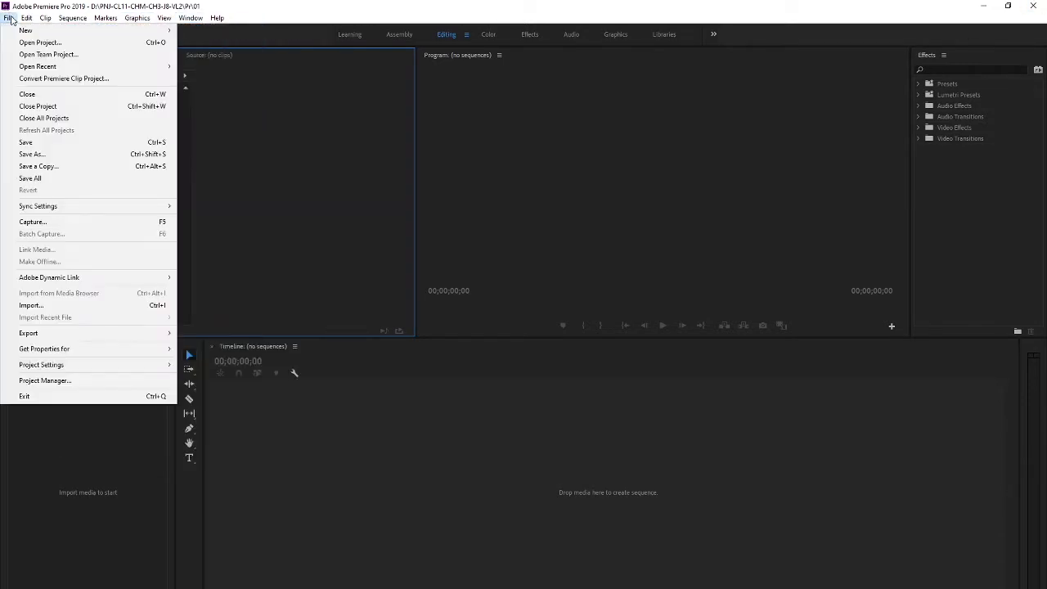
mouse_move(49, 33)
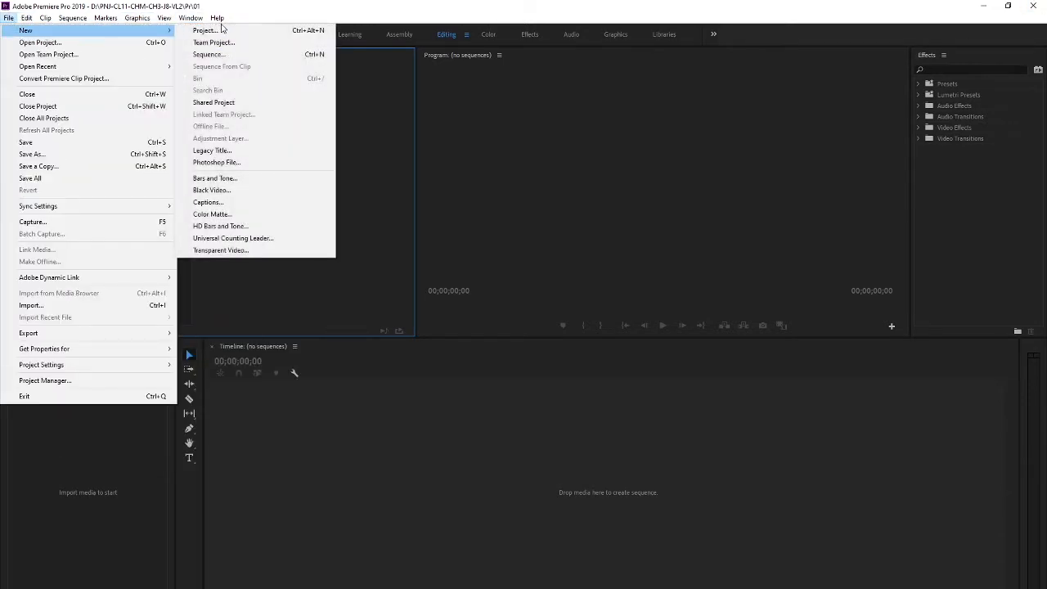
click(221, 29)
click(659, 175)
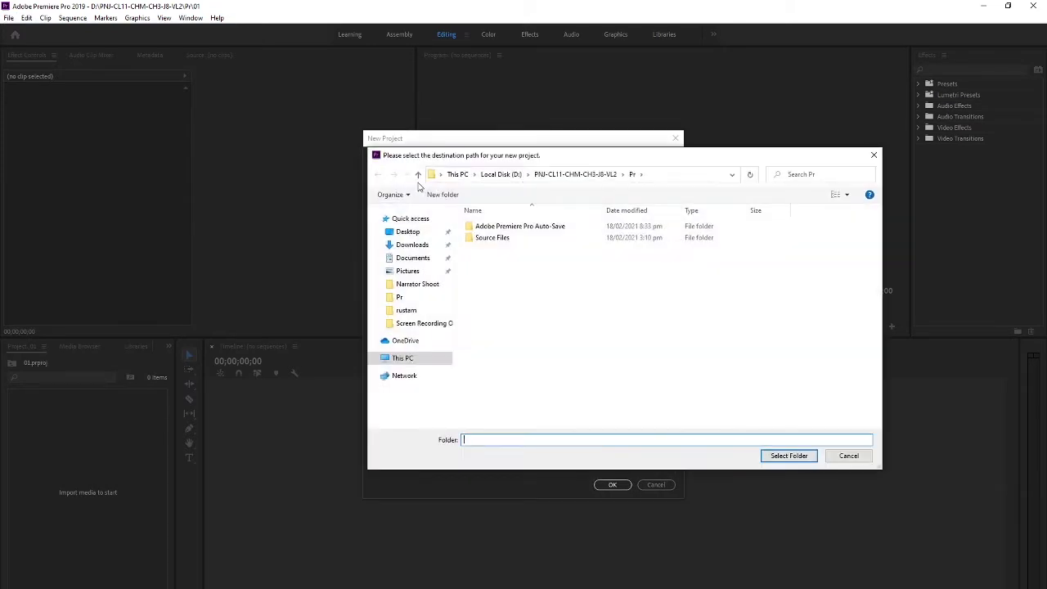
click(497, 174)
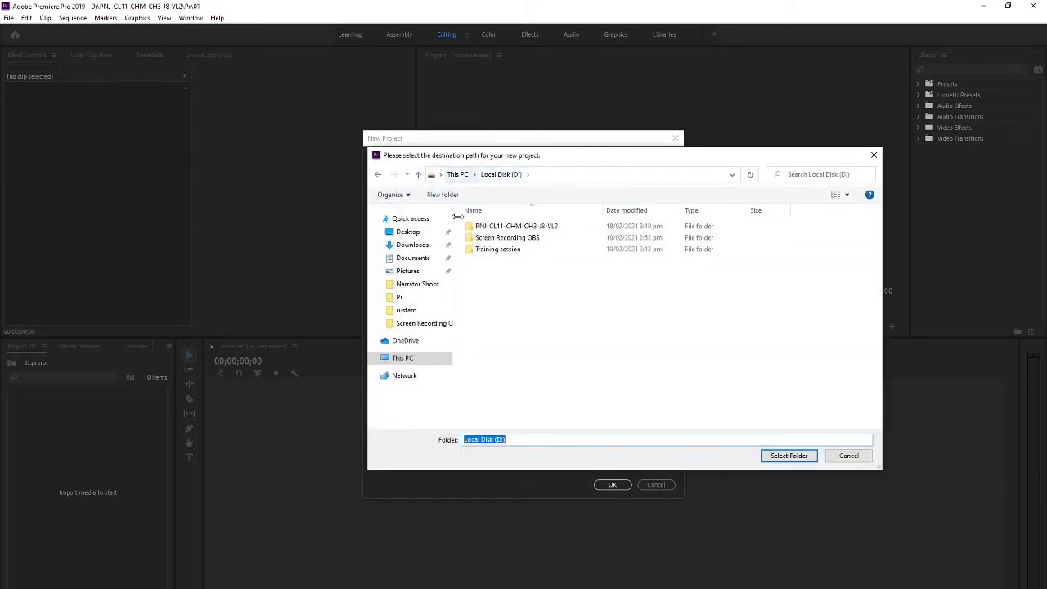
double_click(491, 249)
double_click(483, 237)
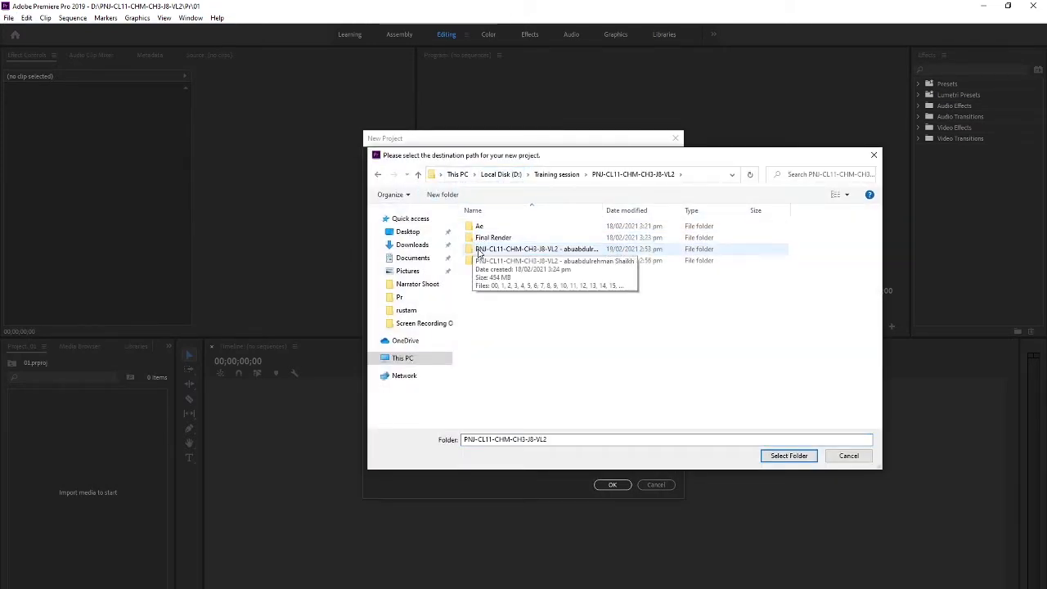
double_click(480, 260)
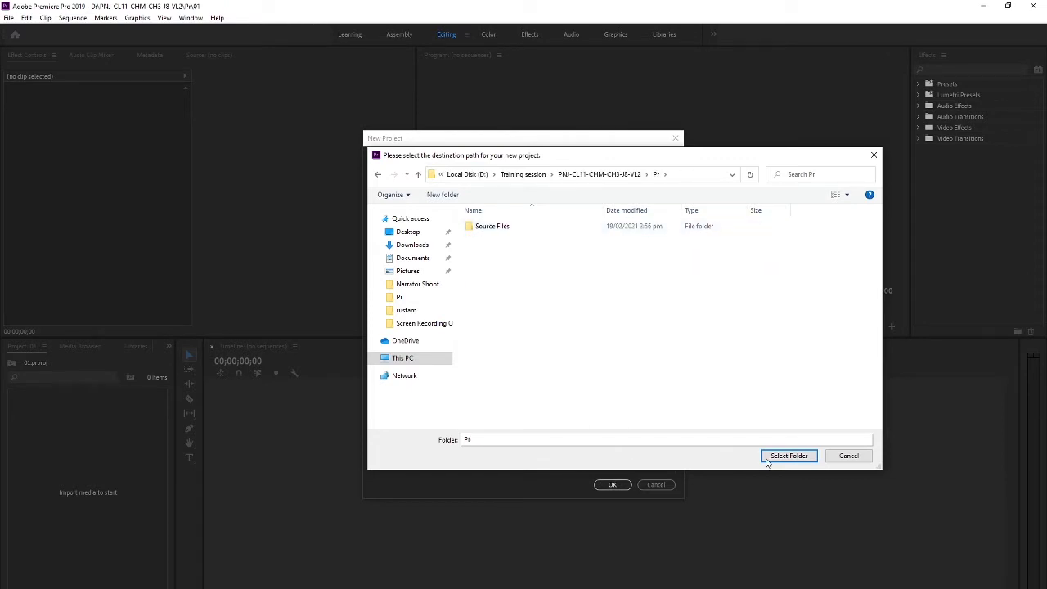
click(786, 457)
- Name the new project 01 and create it
double_click(444, 160)
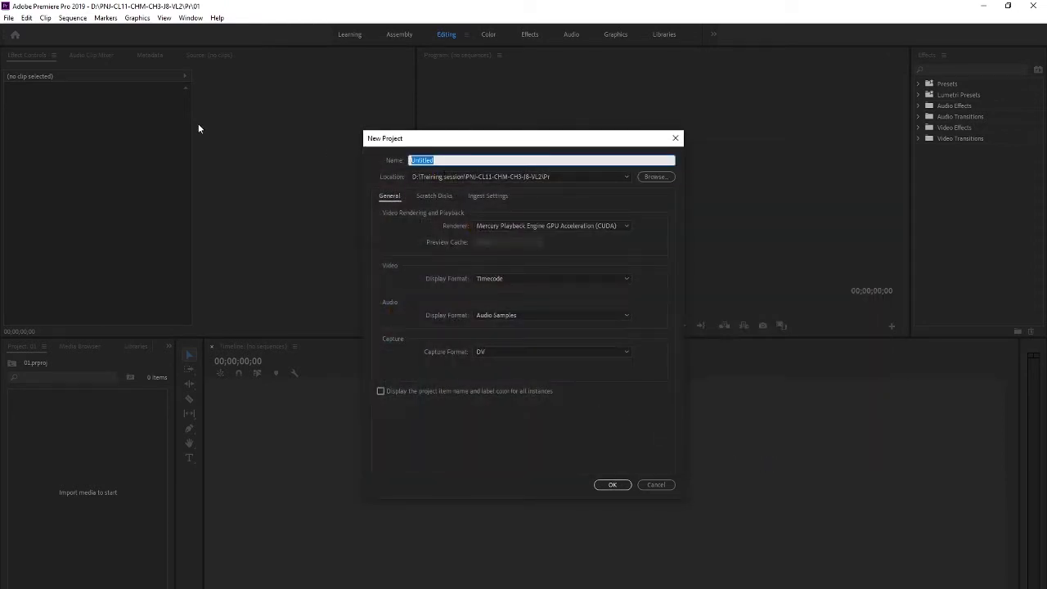
text(01)
key(Return)
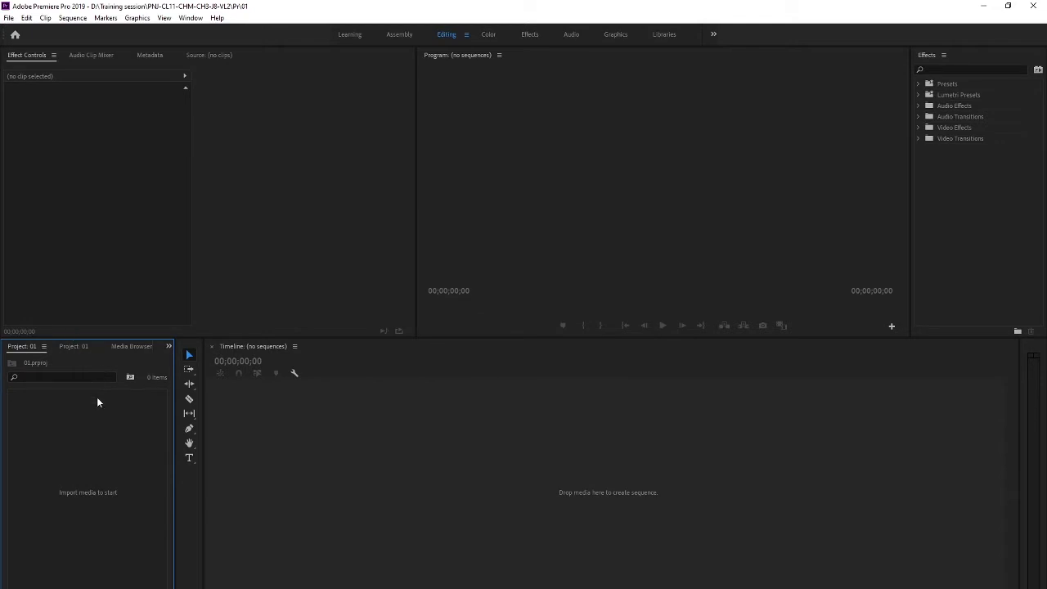
- Switch to File Explorer and check the Pr folder for the saved project file
mouse_move(281, 588)
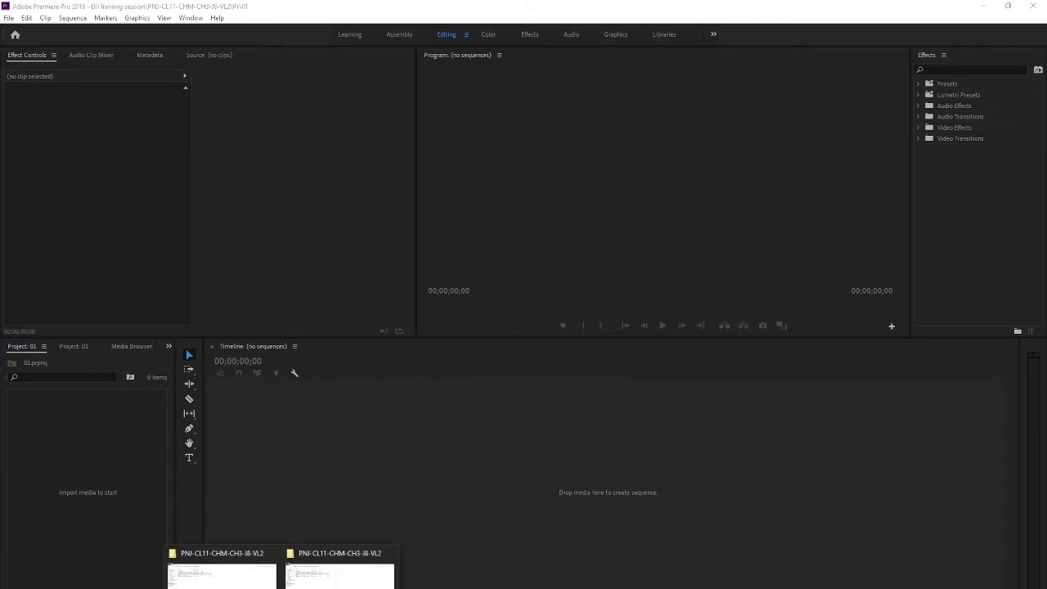
click(219, 572)
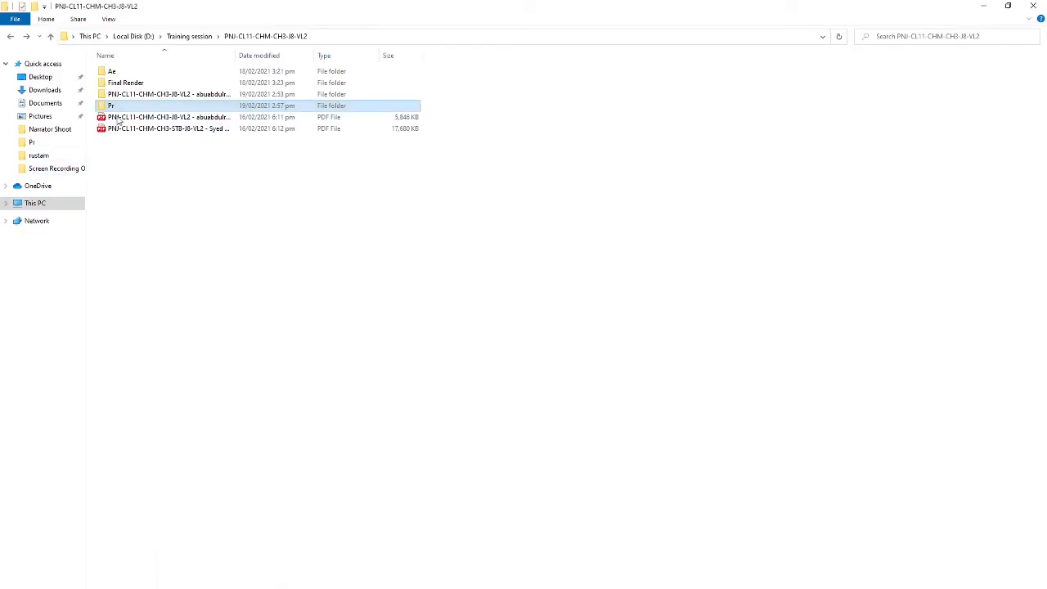
double_click(121, 106)
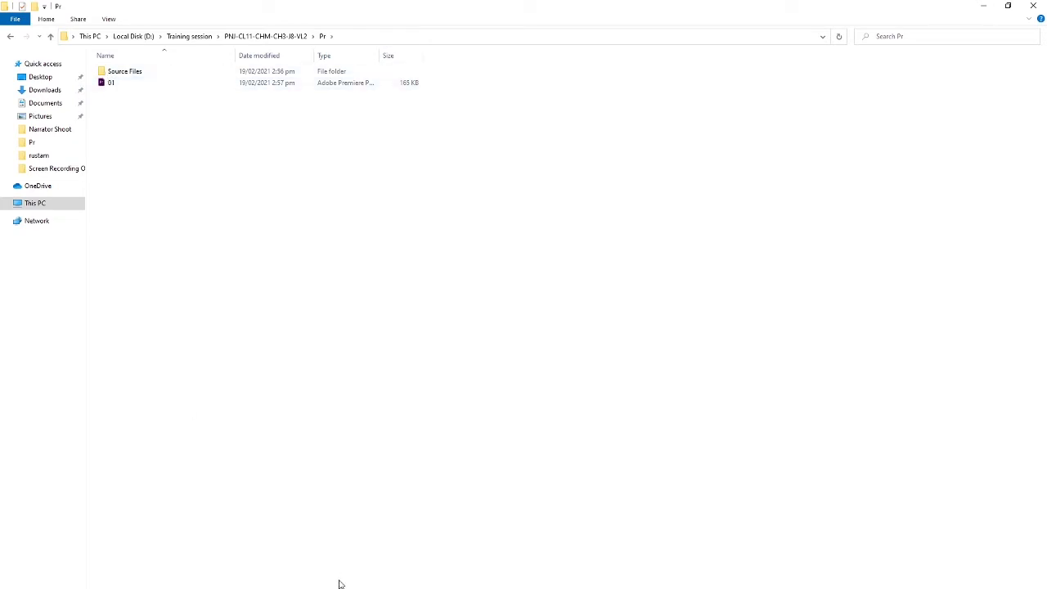
key(alt+Tab)
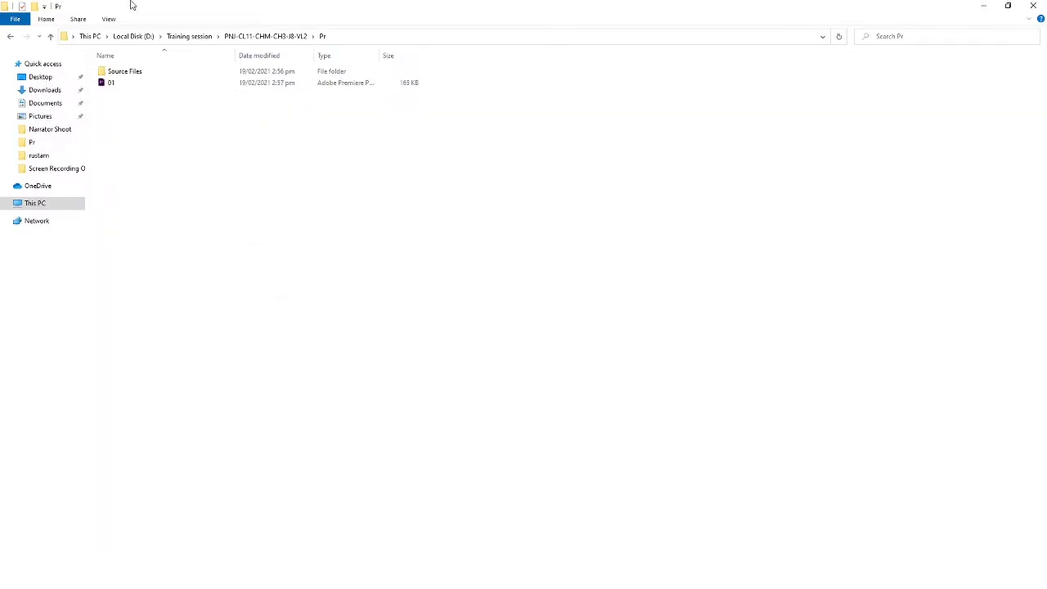
- Examine the green-screen video in the Narrator Shoot folder inside Pr's Source Files
click(233, 36)
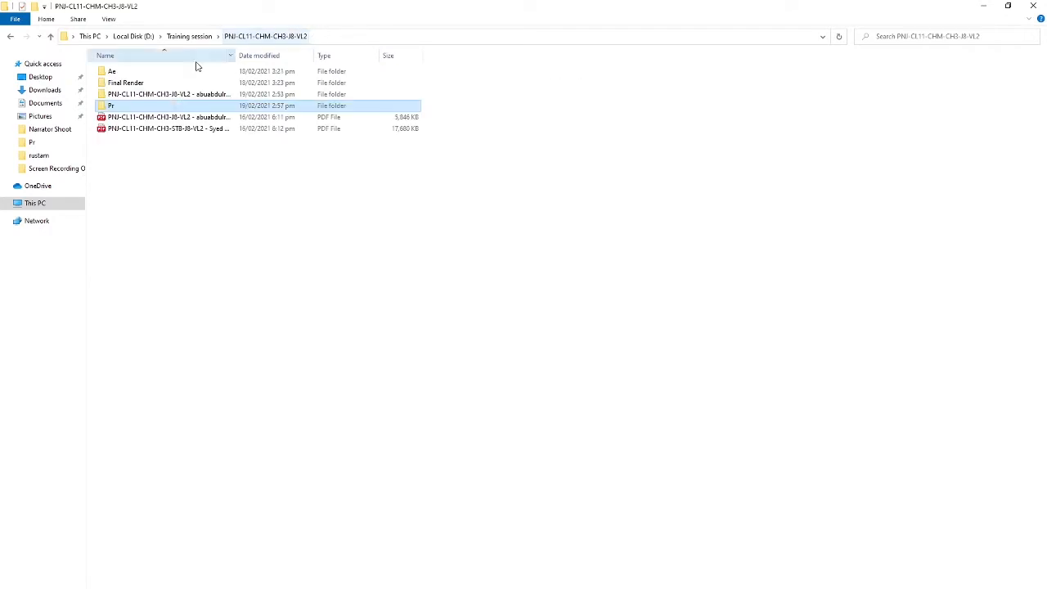
double_click(120, 107)
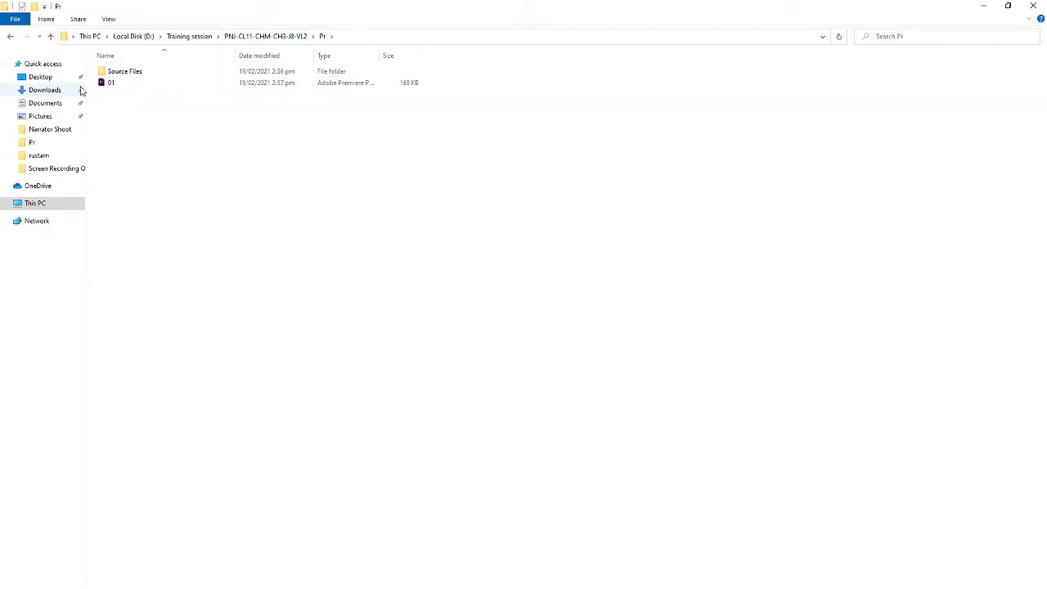
double_click(123, 72)
click(123, 85)
double_click(120, 87)
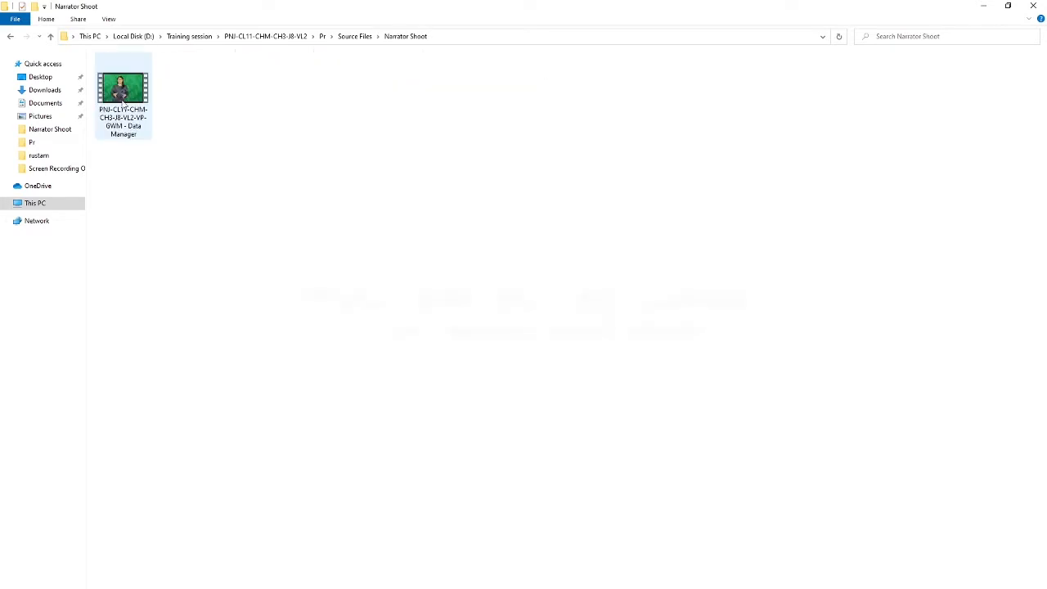
click(115, 102)
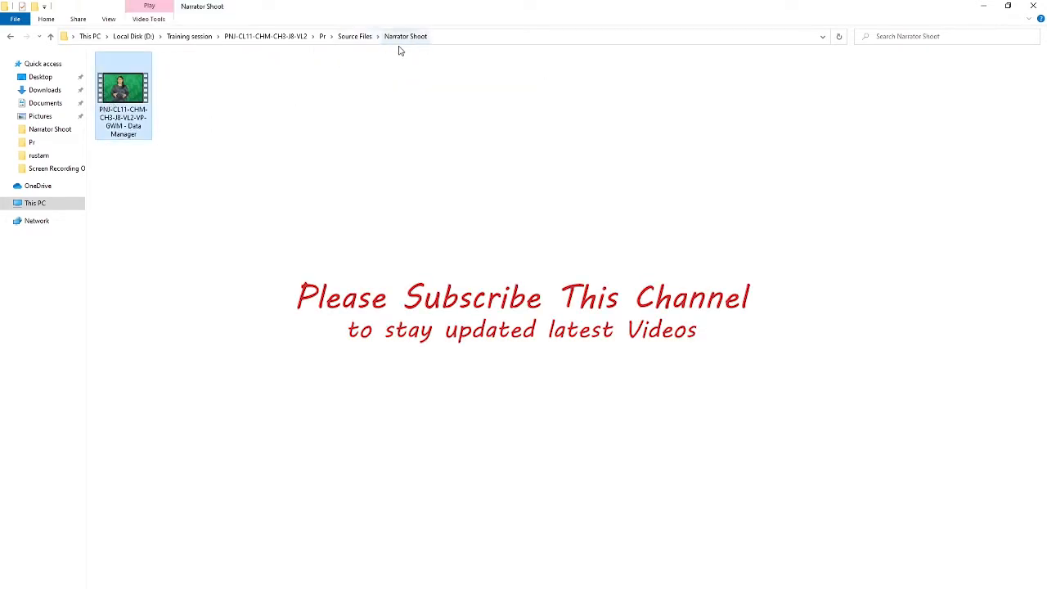
- Look over the contents of the Back End Files folder in Training session and return to Training session
click(283, 36)
click(189, 36)
click(133, 72)
double_click(135, 73)
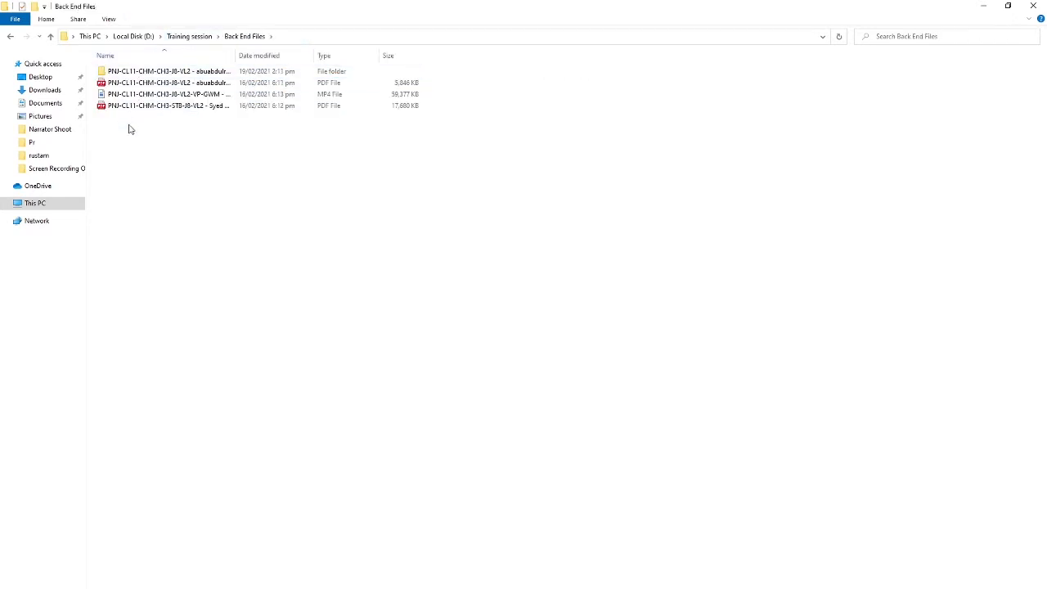
click(189, 36)
- Import the green-screen video from PNJ-CL11-CHM-CH3-J8-VL2's Pr\Source Files\Narrator Shoot folder into the Premiere Pro project
click(143, 84)
double_click(144, 85)
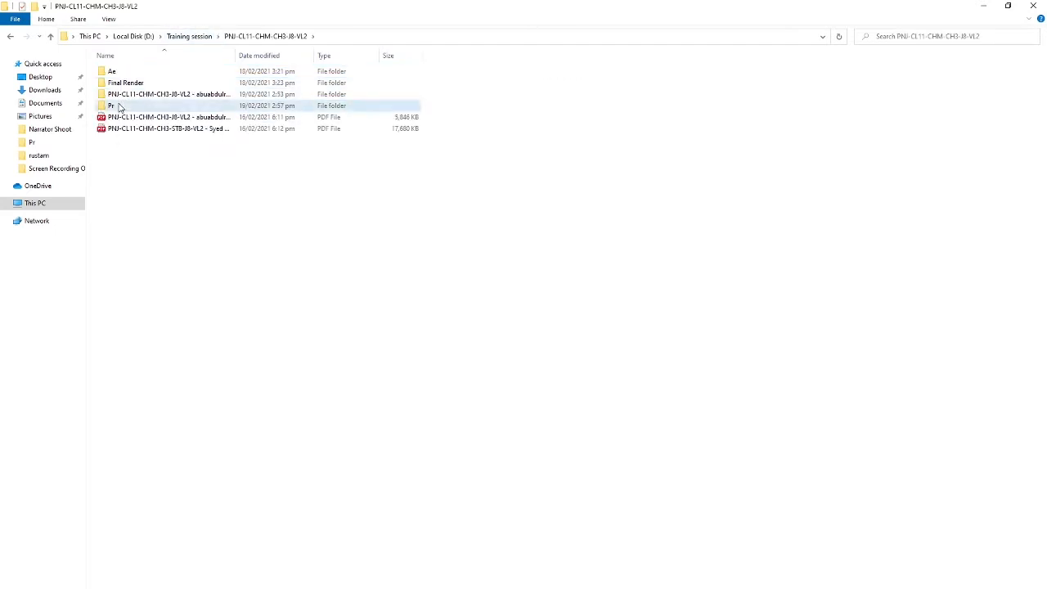
double_click(117, 104)
click(123, 73)
double_click(123, 73)
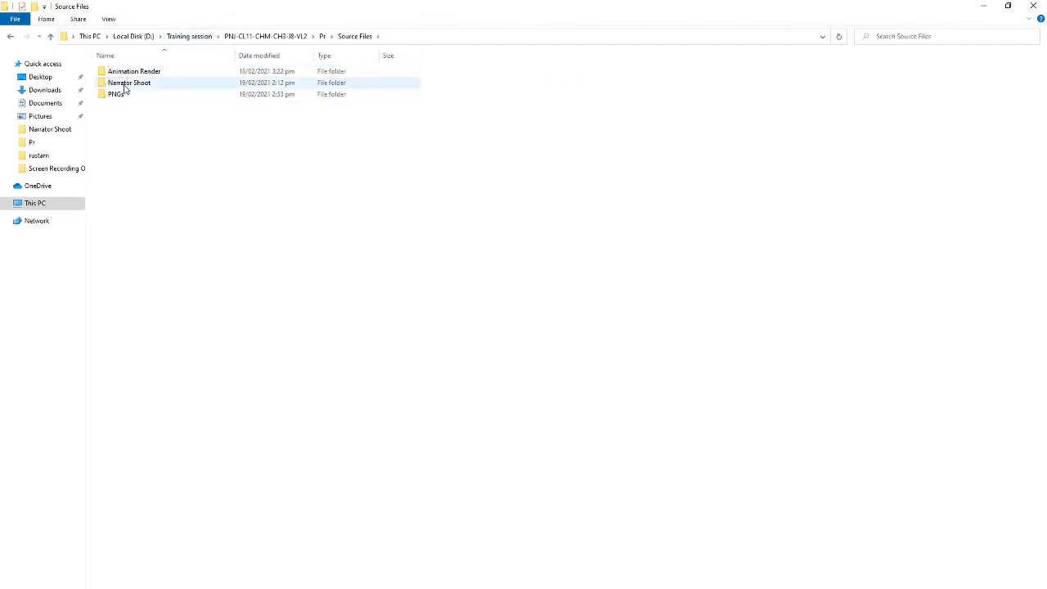
double_click(122, 84)
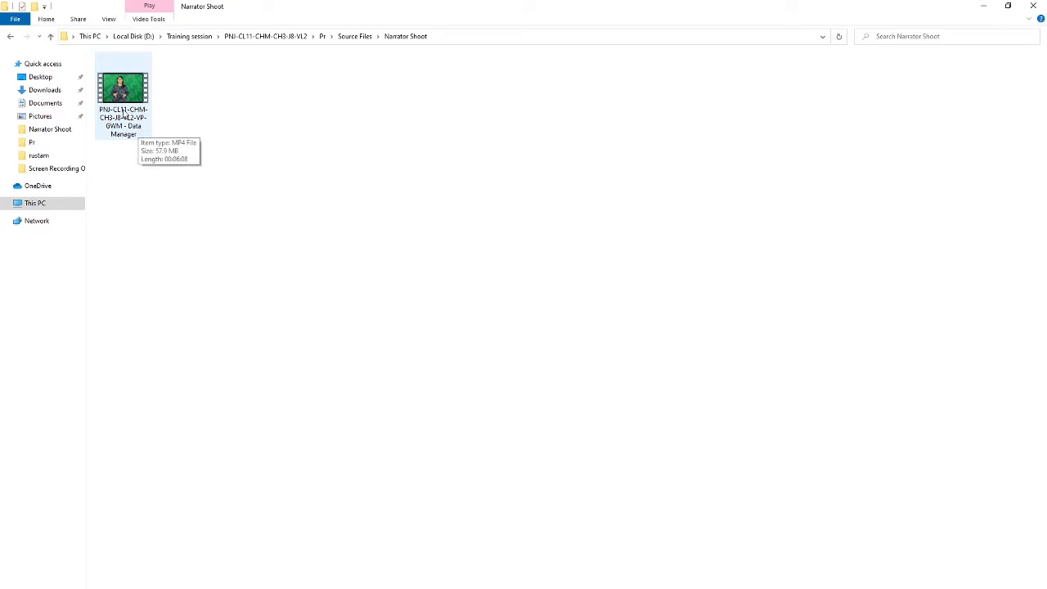
drag(139, 133, 78, 486)
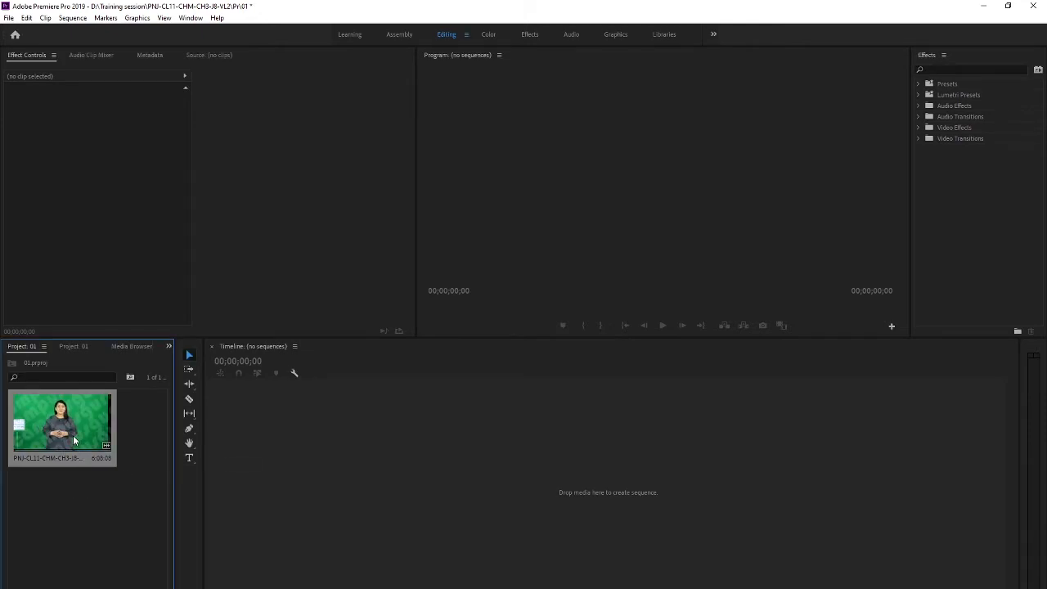
- Check the imported video's image size and frame rate in its properties, close them and deselect the clip
right_click(70, 409)
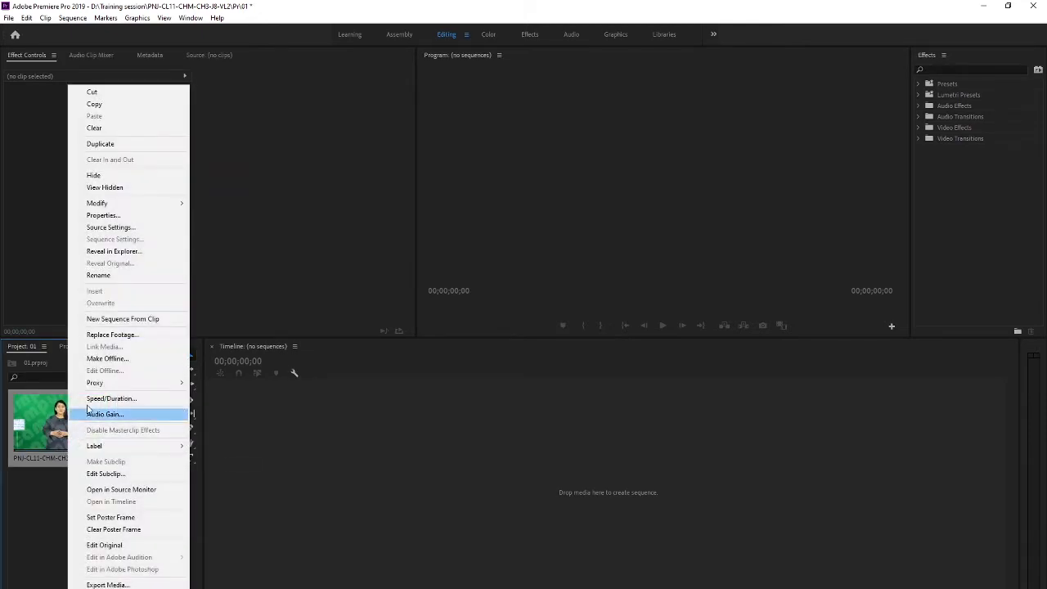
click(115, 216)
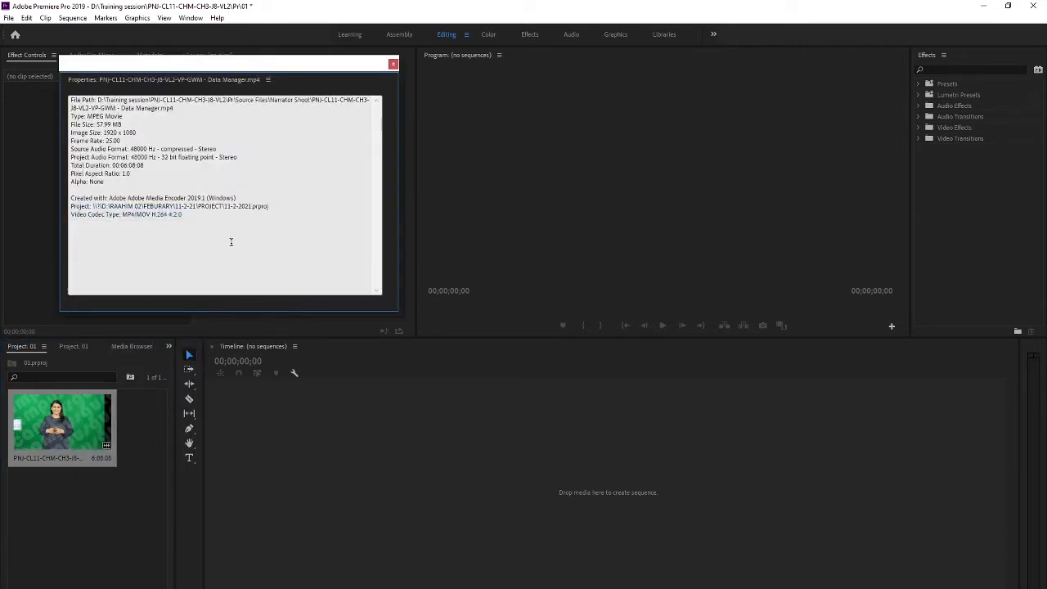
double_click(112, 141)
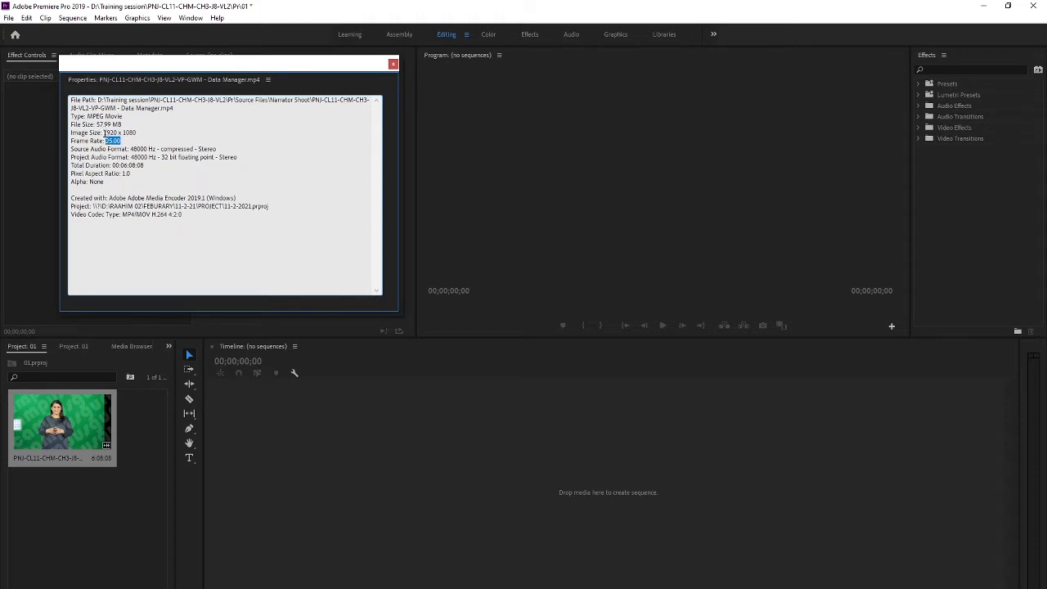
drag(104, 133, 139, 132)
drag(106, 141, 121, 139)
click(393, 64)
click(86, 547)
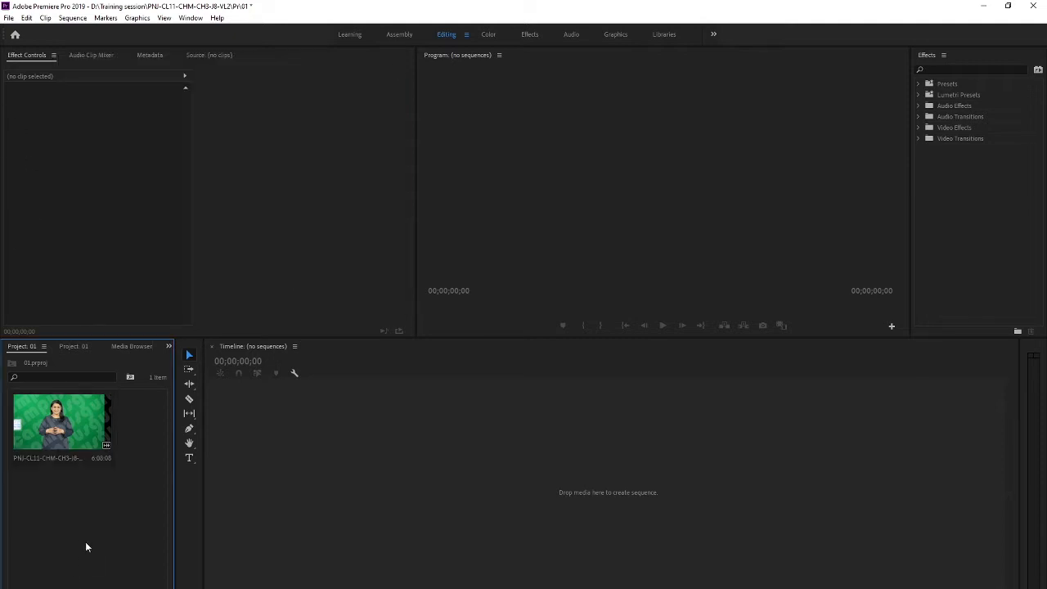
- Switch to File Explorer and import the whole PNGs folder from Source Files into the Premiere Pro project
click(221, 573)
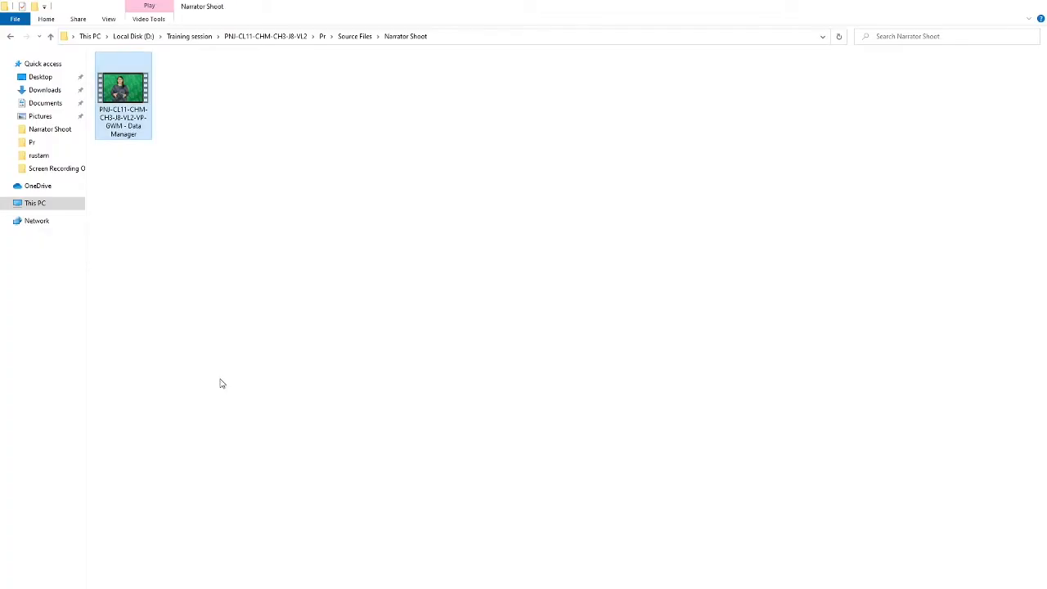
key(alt+Up)
double_click(124, 93)
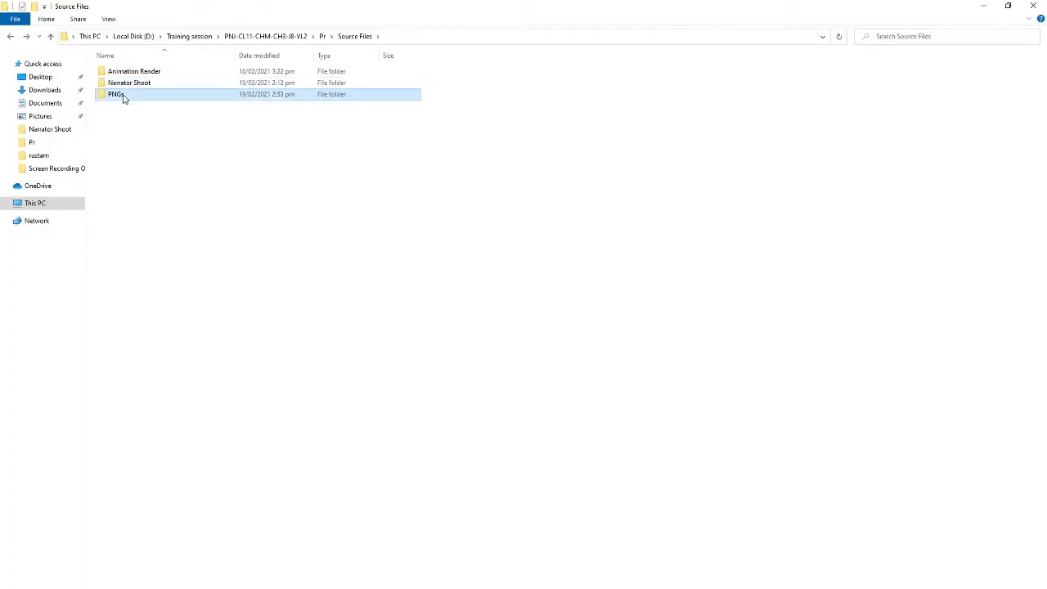
key(alt+Up)
drag(128, 99, 71, 536)
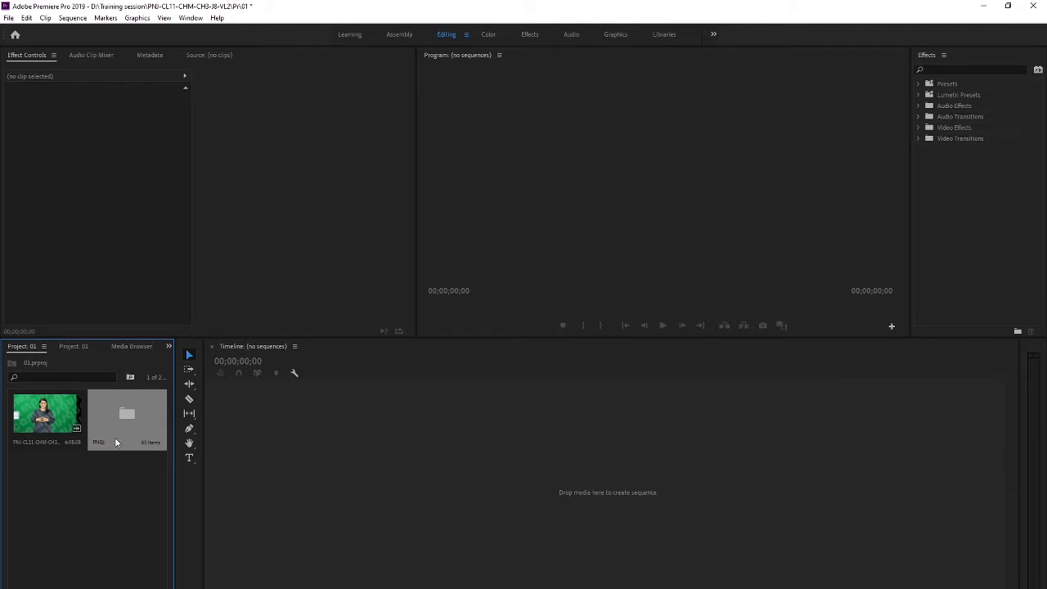
- Look at the images in the PNGs bin and return to the project's main contents
double_click(118, 442)
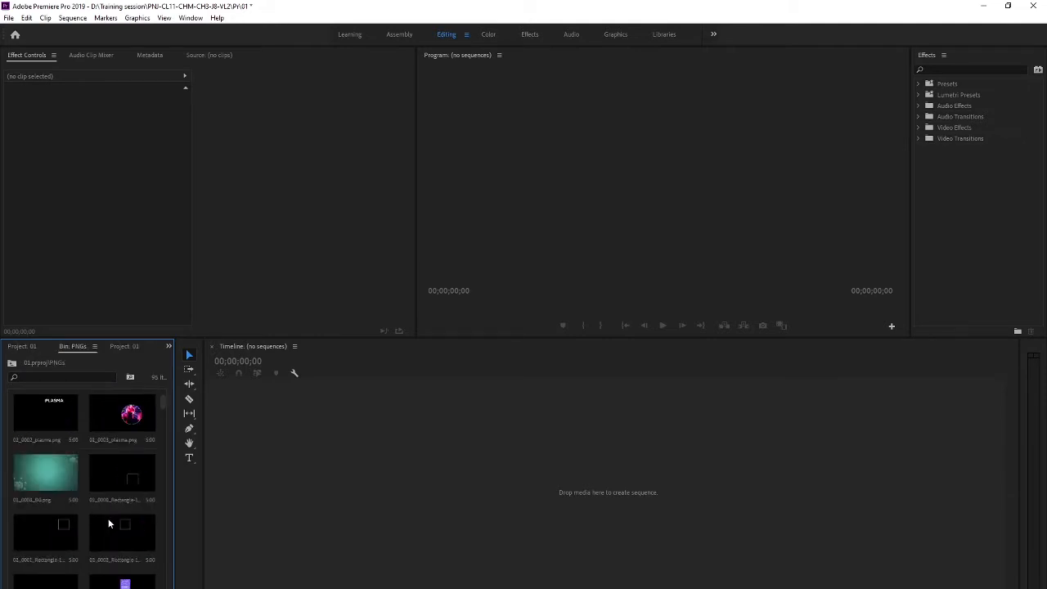
click(16, 349)
click(70, 519)
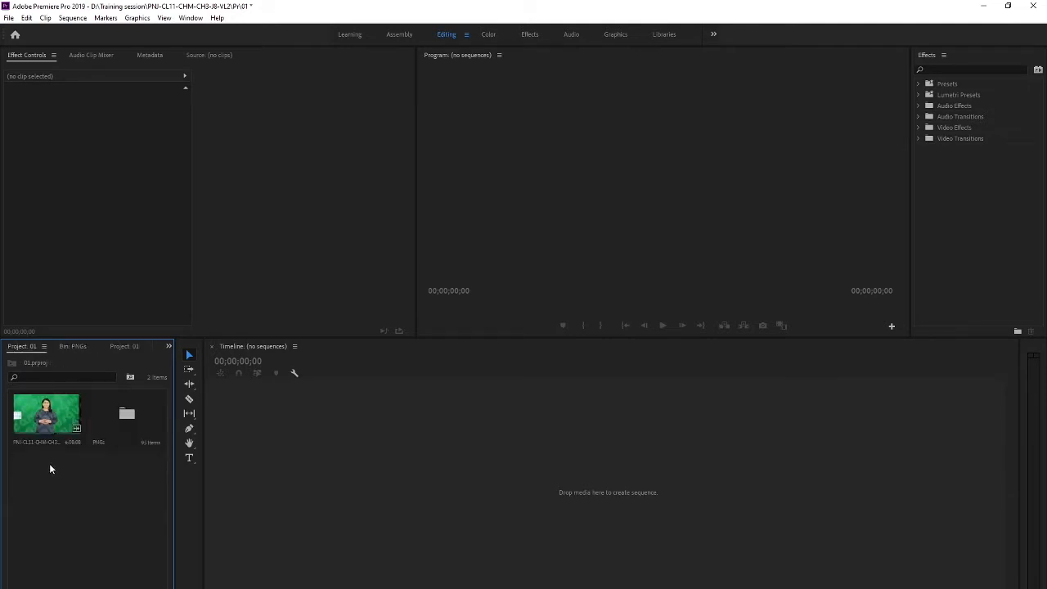
- Create a sequence from the green-screen narrator clip and move the playhead to about 00:00:18:20
click(47, 421)
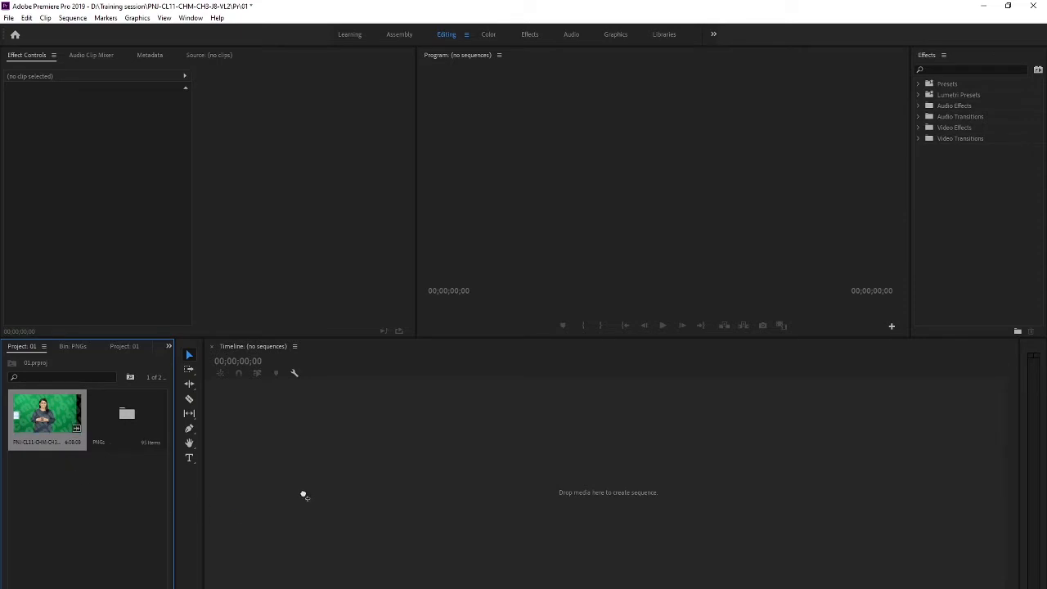
drag(317, 486, 318, 486)
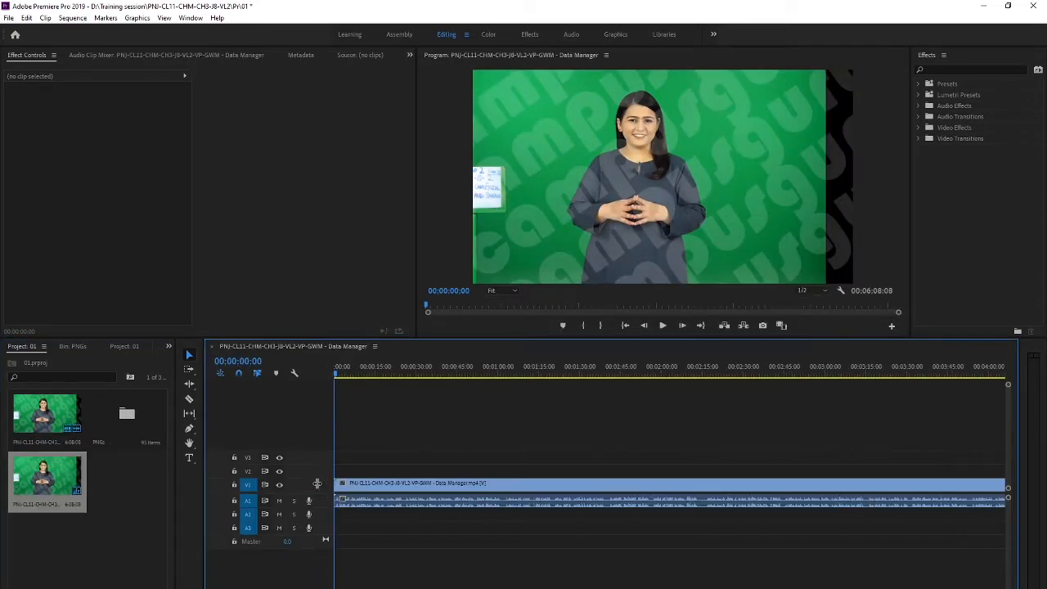
drag(335, 376, 385, 376)
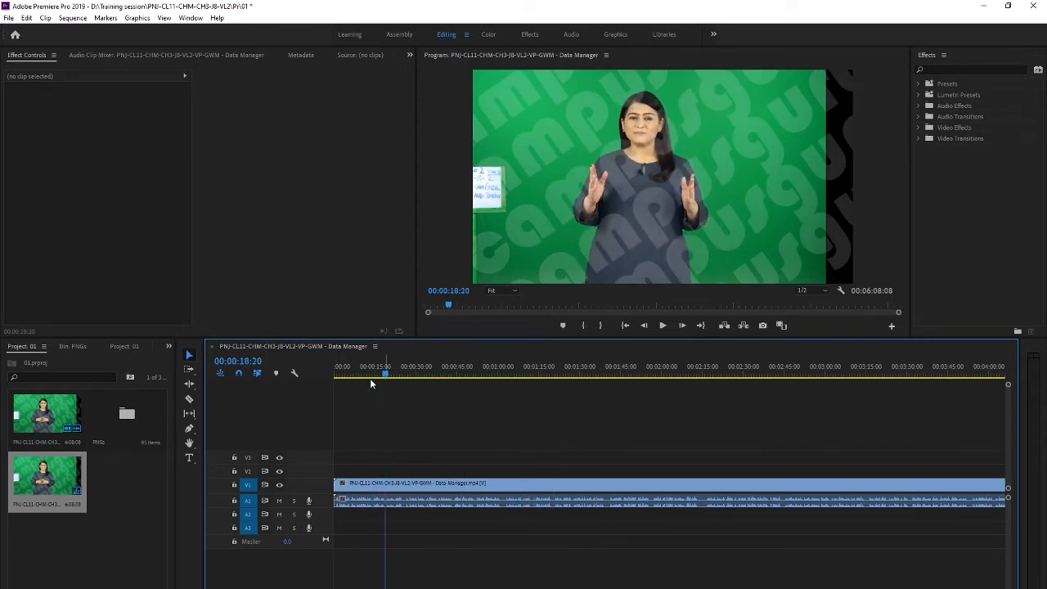
click(56, 429)
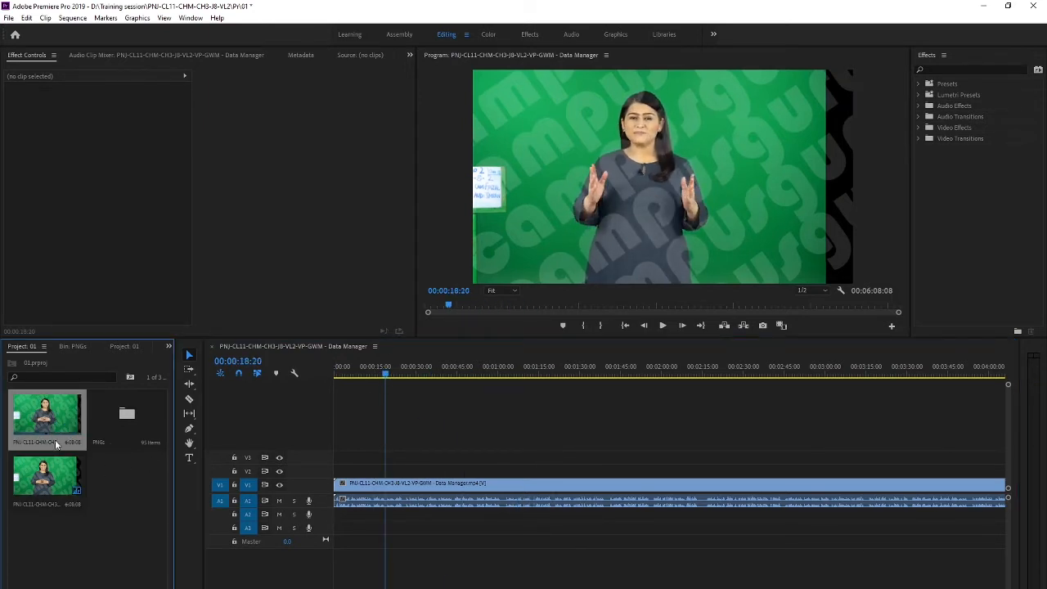
- Check the properties of the imported narrator video in the project and close them
right_click(56, 444)
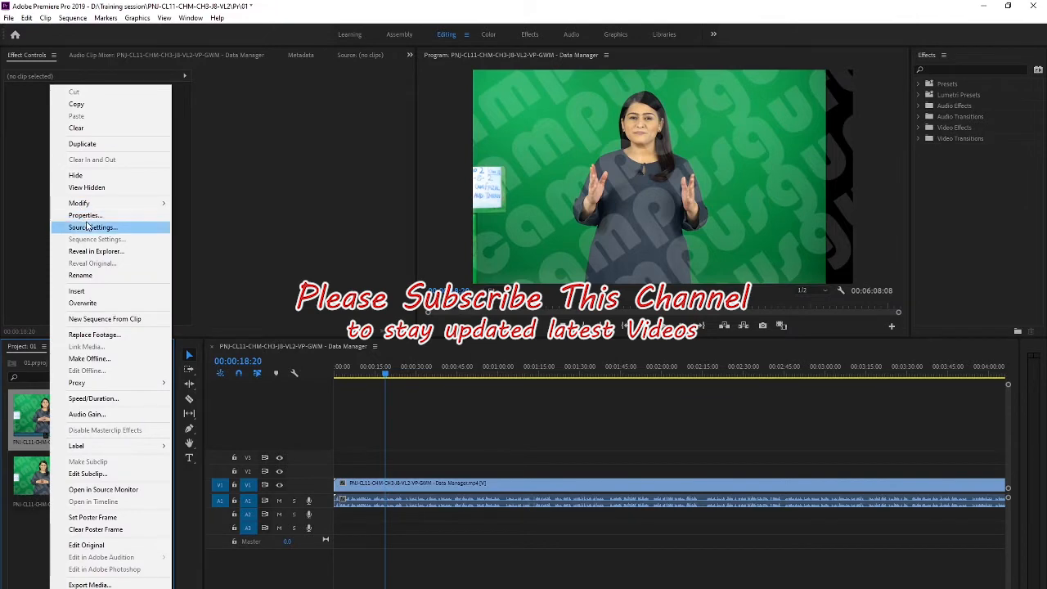
click(85, 215)
drag(106, 149, 141, 132)
click(393, 63)
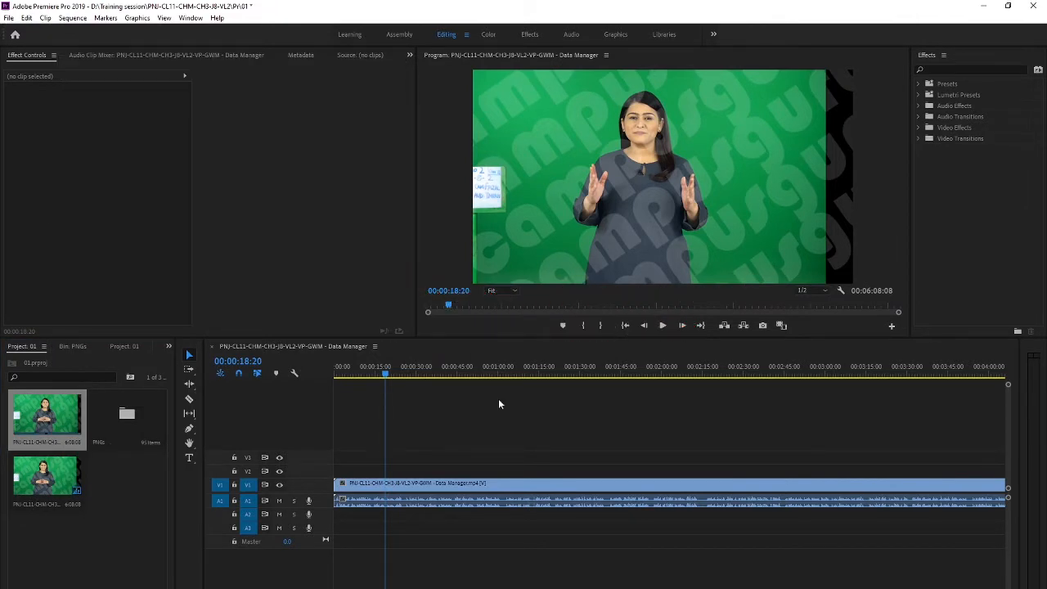
- Select the narrator clip in the timeline and raise its video from track V1 to track V8
click(506, 488)
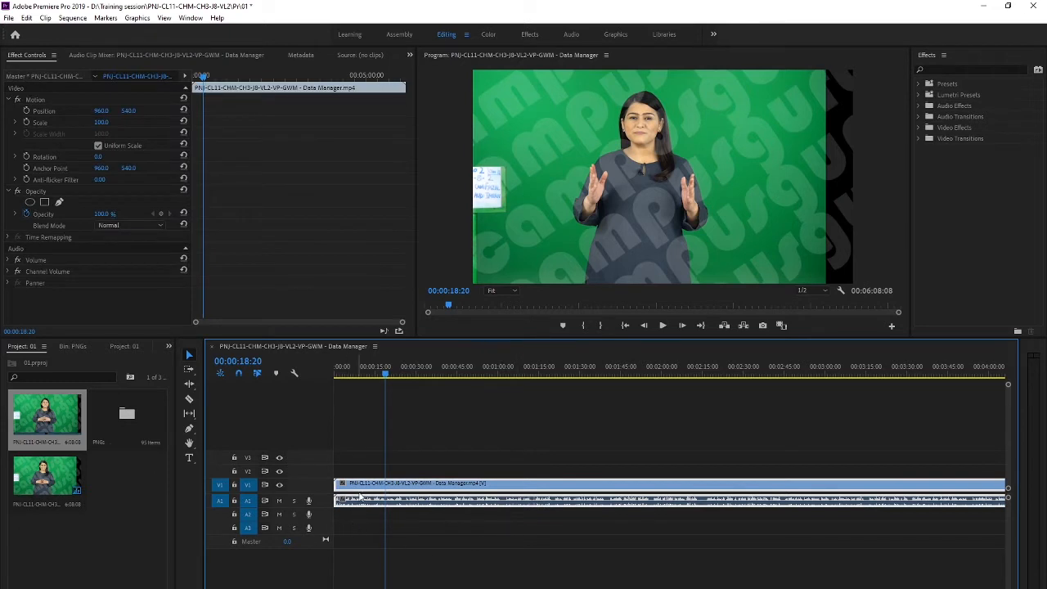
mouse_move(364, 494)
mouse_down()
mouse_move(363, 464)
mouse_move(364, 483)
mouse_up()
key(alt+Up)
key(alt+Up)
key(alt+Up)
key(alt+Up)
key(alt+Up)
key(alt+Up)
key(alt+Up)
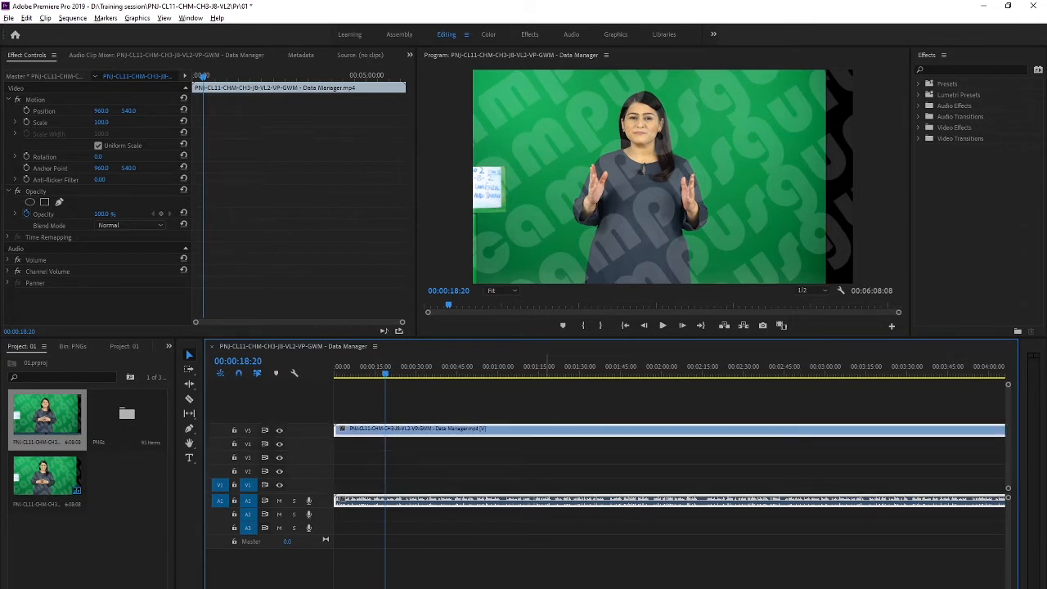
- Play the sequence to about 00:00:19:17 and lower the divider between the video and audio tracks to make room for more video tracks
key(space)
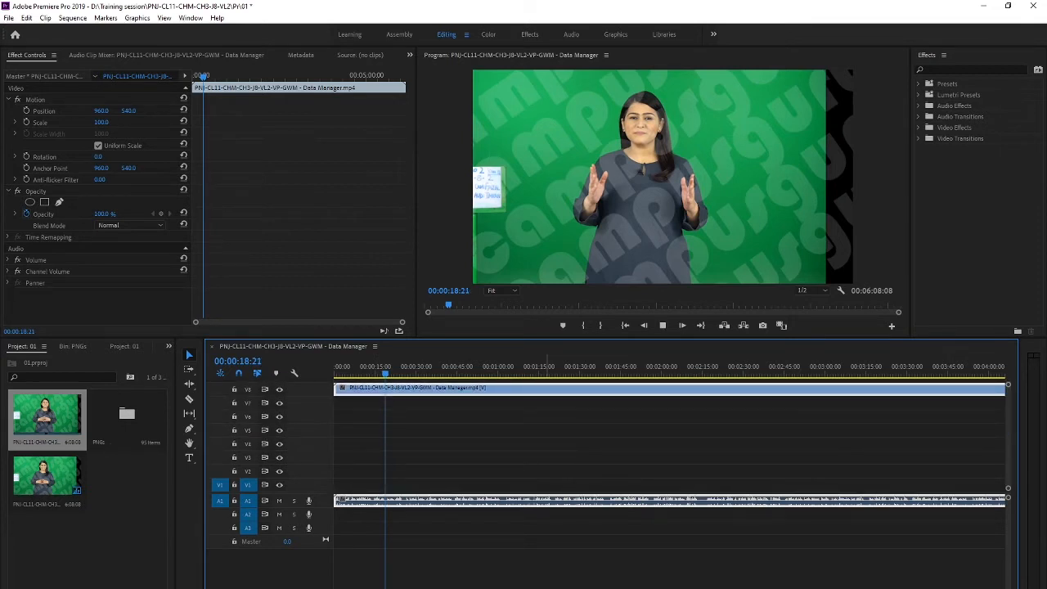
mouse_move(494, 393)
mouse_down()
mouse_move(488, 456)
mouse_move(476, 399)
mouse_up()
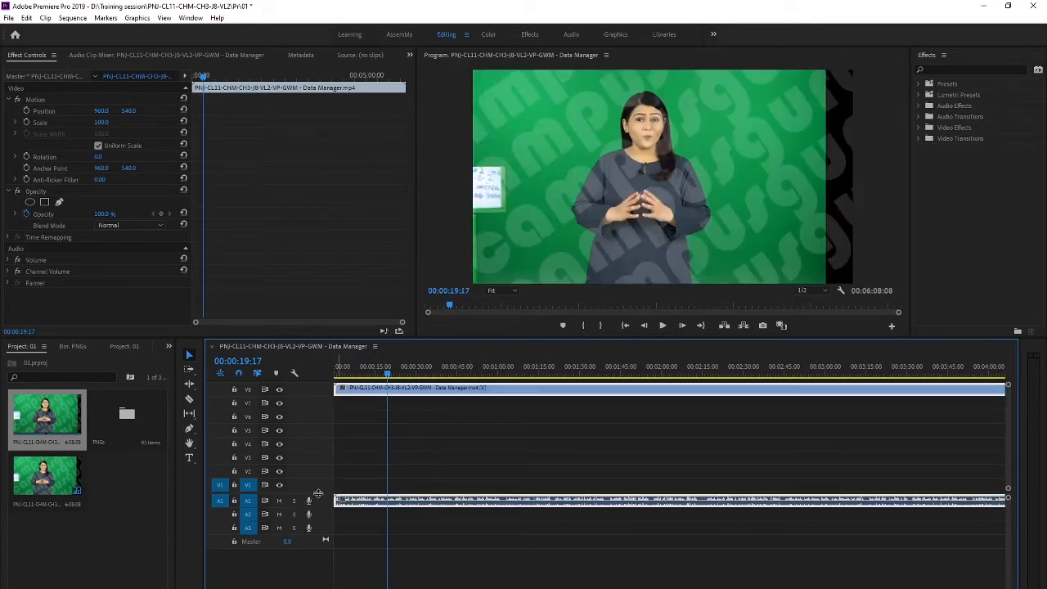
drag(318, 494, 319, 540)
click(358, 531)
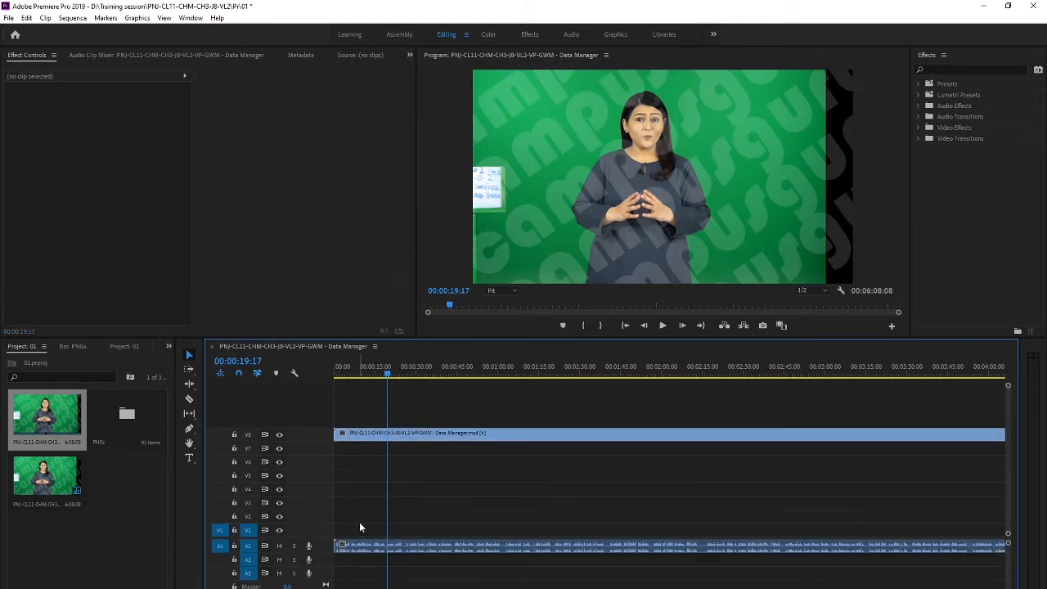
- Move the narrator clip's video down four tracks to V4 and back up to V8
click(380, 440)
key(alt+Down)
key(alt+Down)
key(alt+Down)
key(alt+Down)
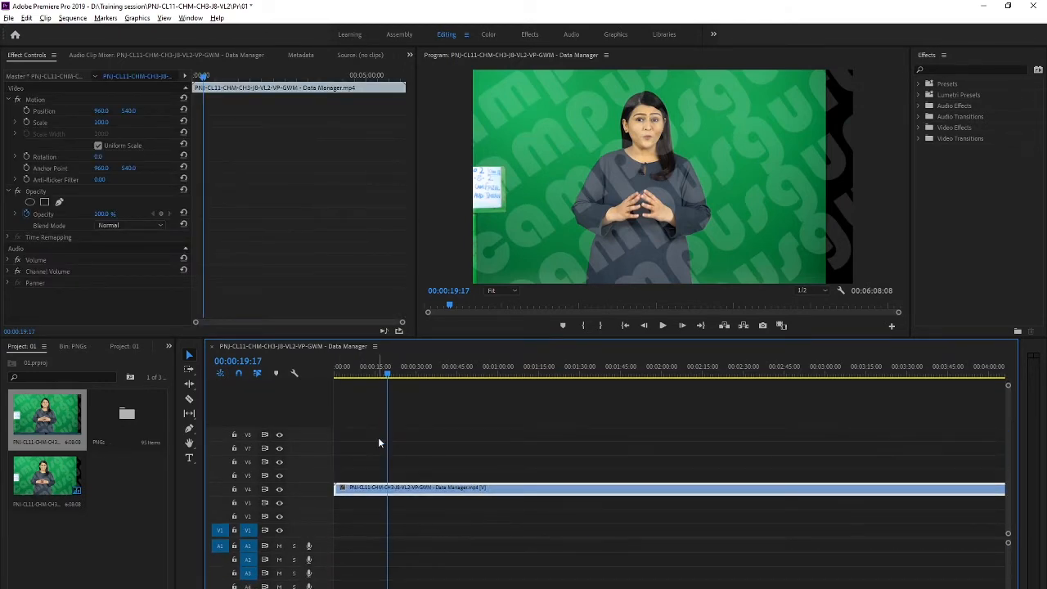
key(alt+Up)
key(alt+Up)
key(alt+Up)
key(alt+Up)
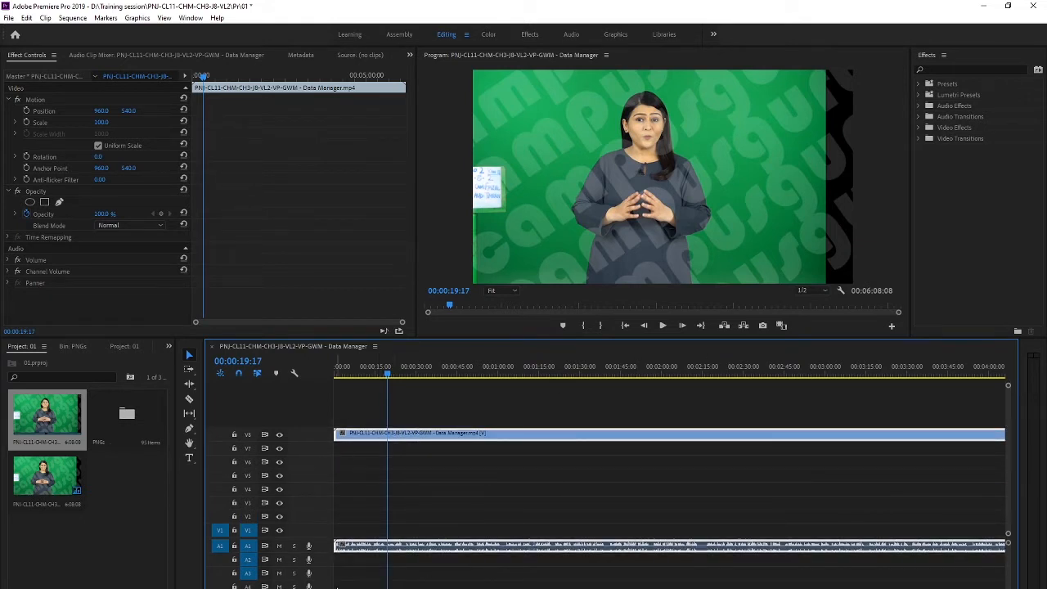
- Delete all empty audio tracks from the sequence
click(332, 572)
right_click(329, 567)
click(368, 512)
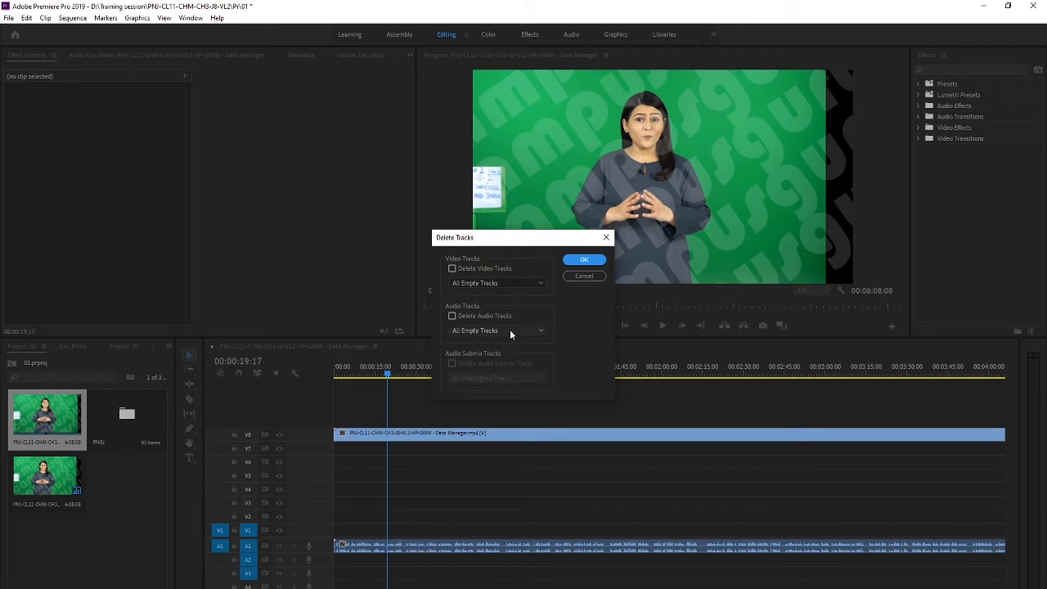
click(453, 316)
click(584, 259)
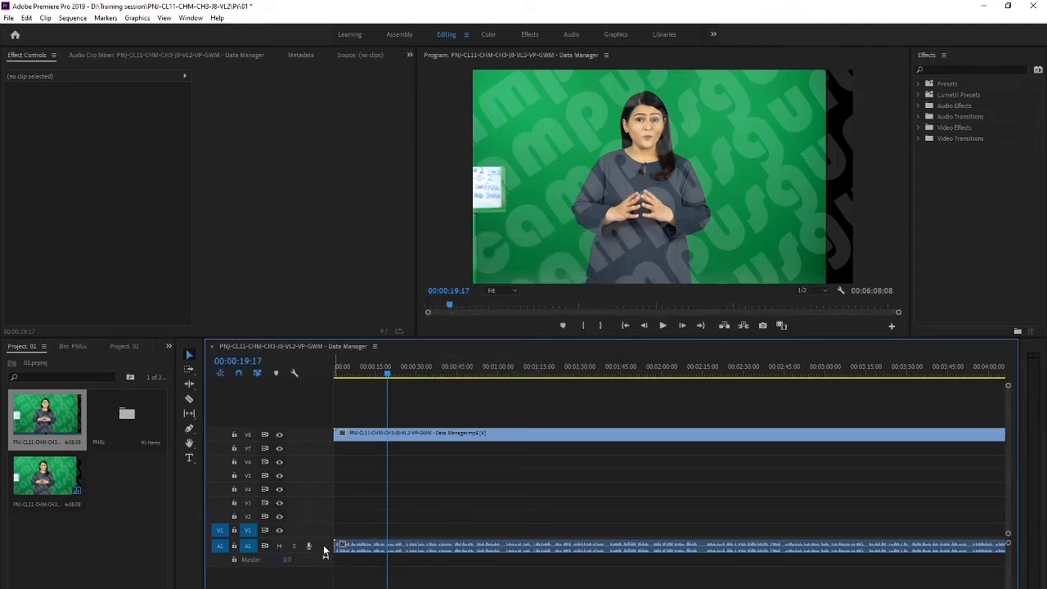
- Raise the narrator clip's video to track V14 and move the playhead to about 00:00:31:05
drag(326, 539, 322, 581)
click(354, 481)
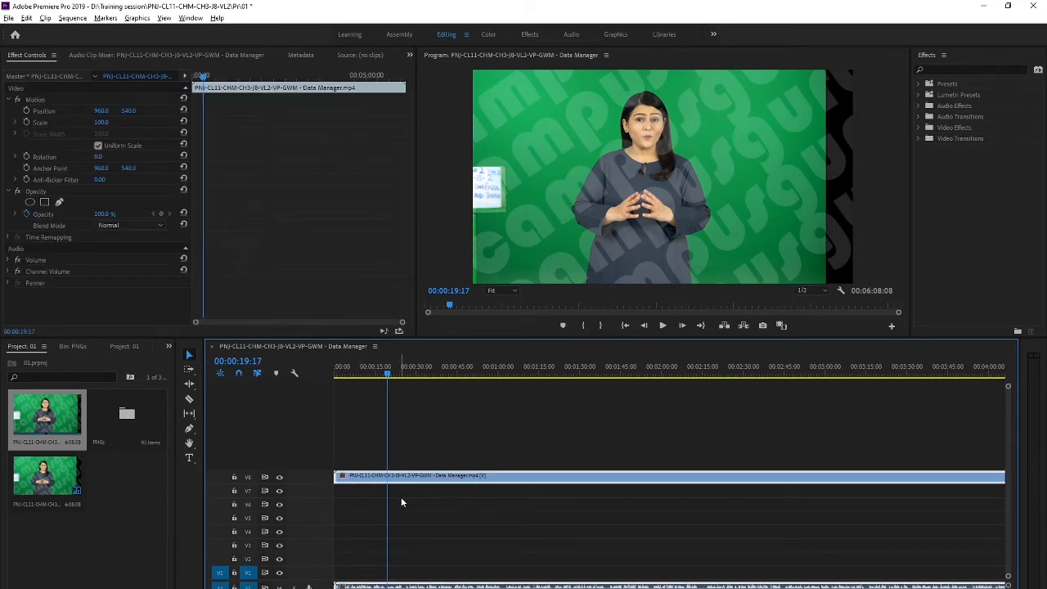
key(alt+Up)
key(alt+Up)
key(alt+Up)
key(alt+Up)
key(alt+Up)
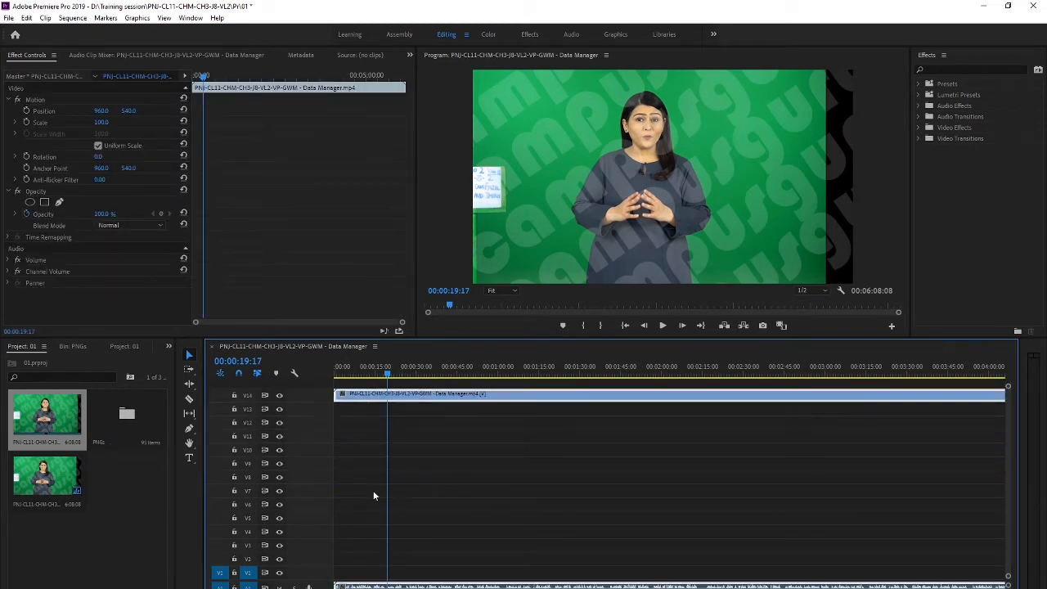
click(478, 512)
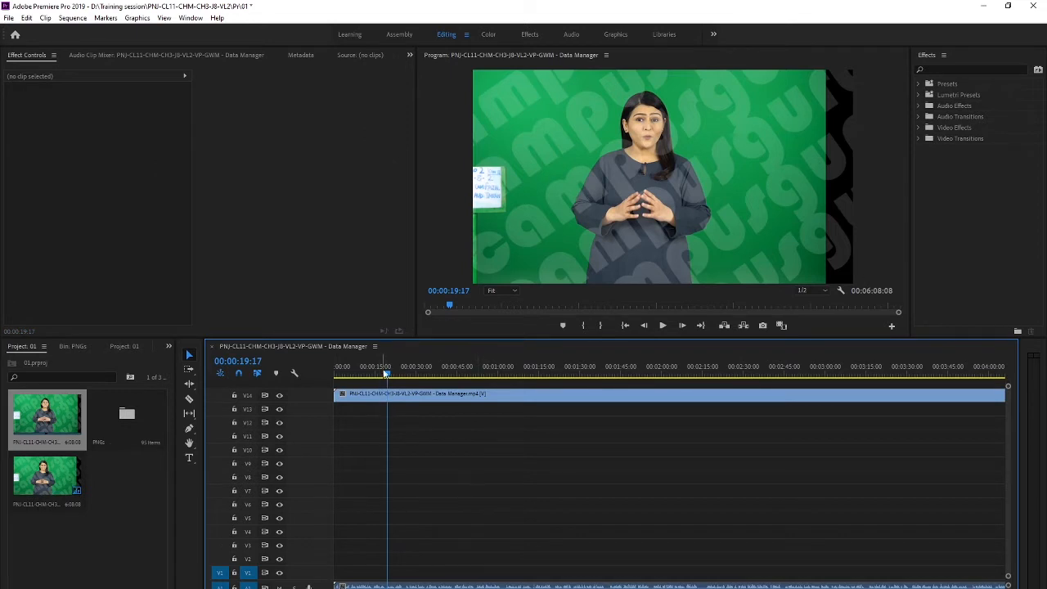
drag(386, 373, 419, 374)
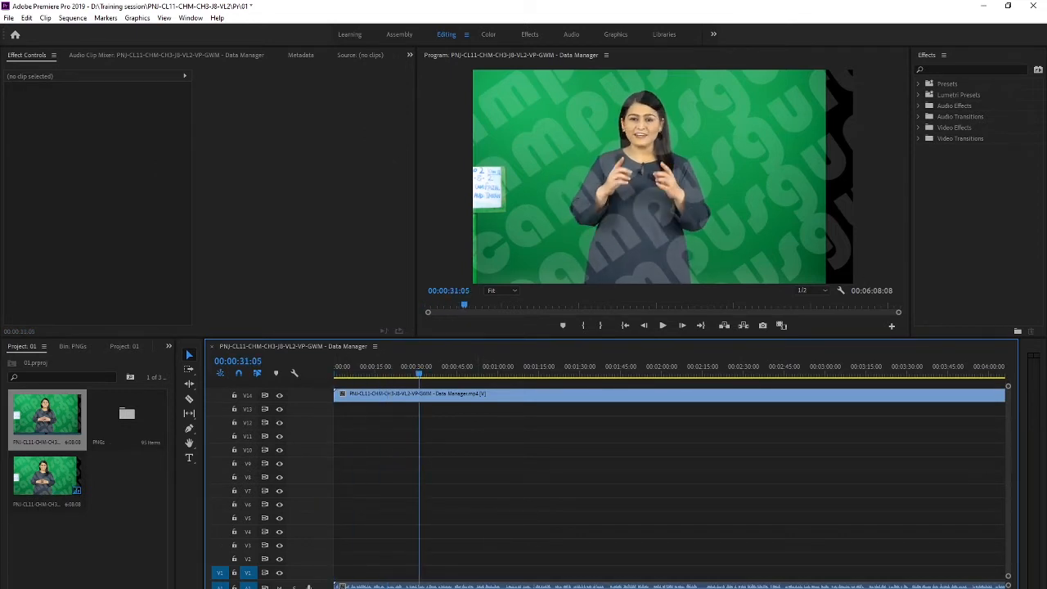
- Switch to File Explorer, open the first PDF in the PNJ-CL11-CHM-CH3-J8-VL2 folder and skim its first designed slides
mouse_move(280, 580)
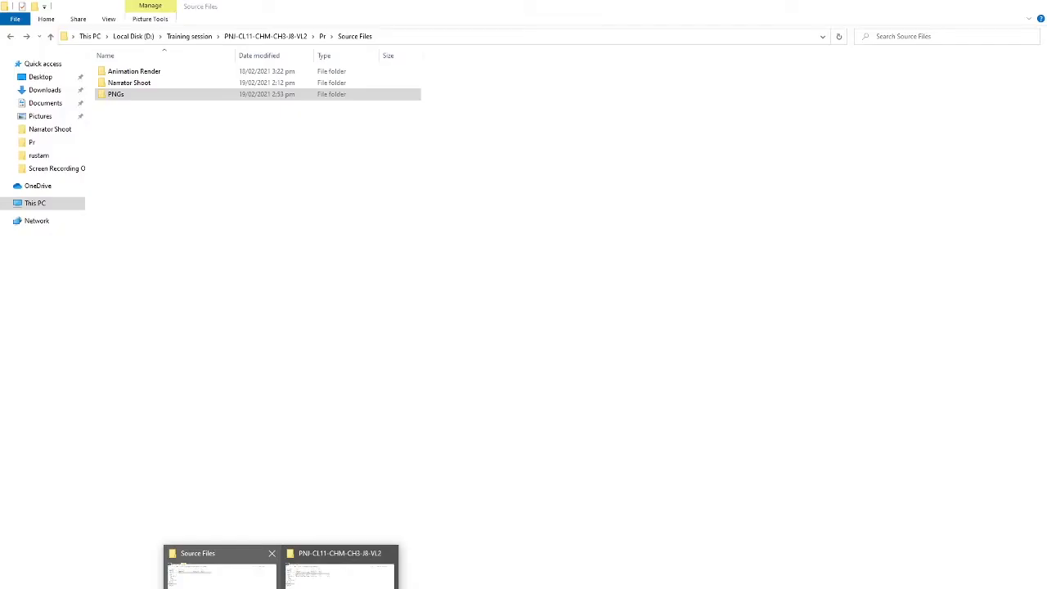
click(221, 572)
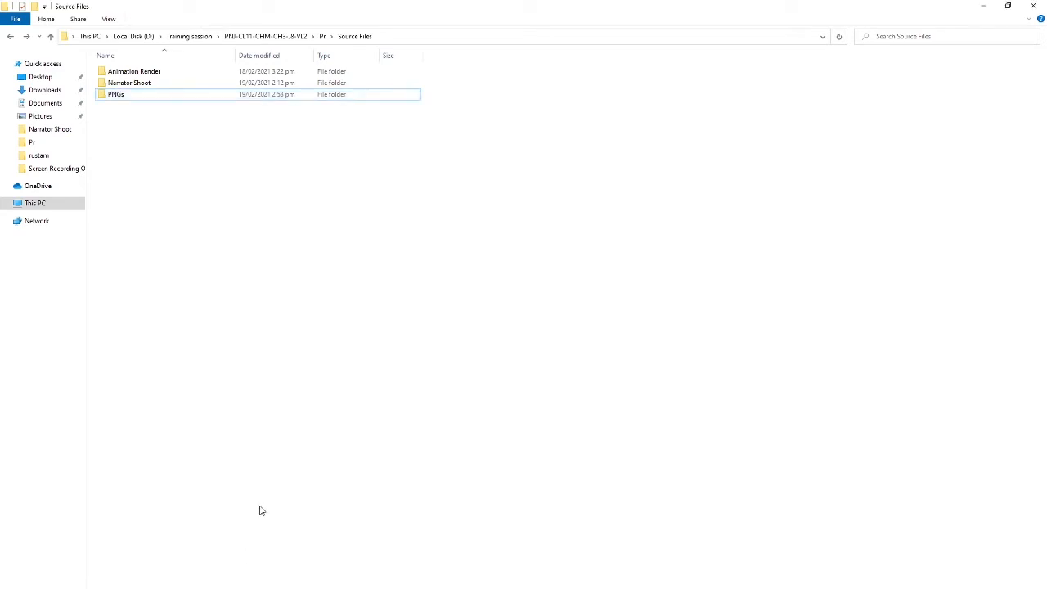
key(alt+Up)
key(alt+Up)
key(Down)
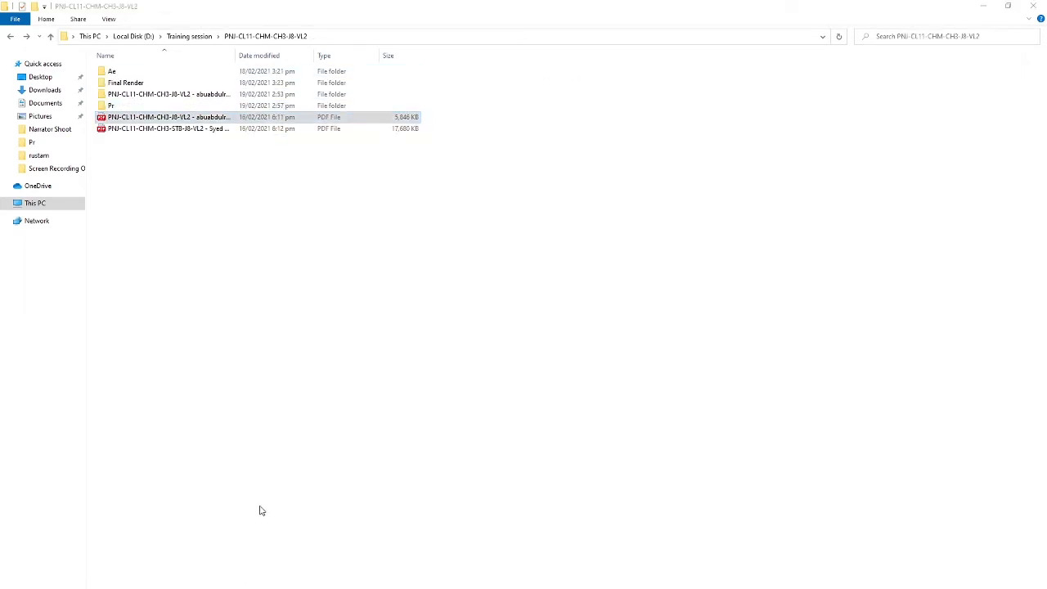
key(Return)
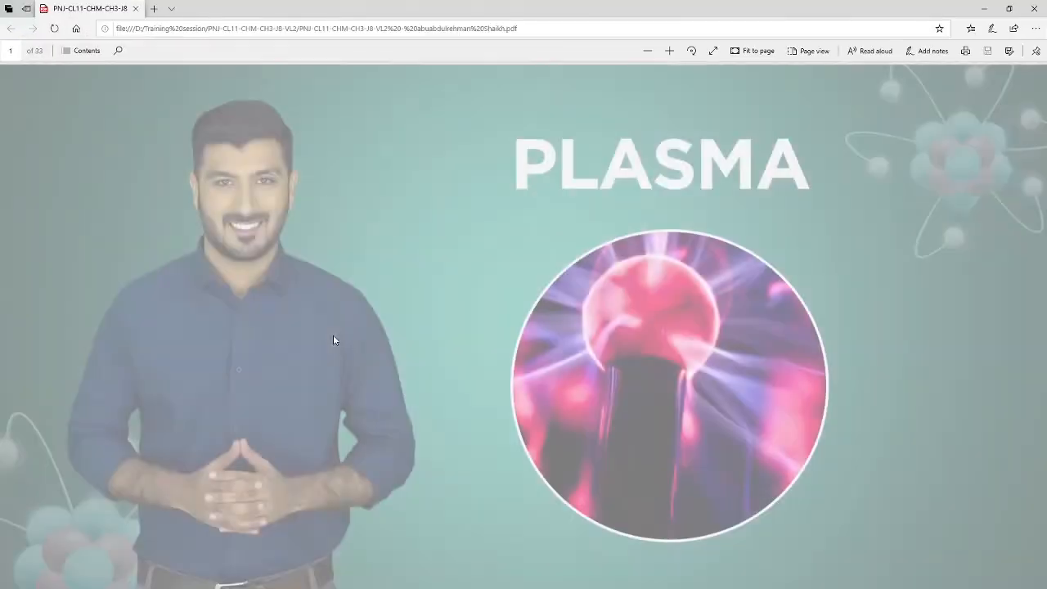
scroll(446, 440, down, 12)
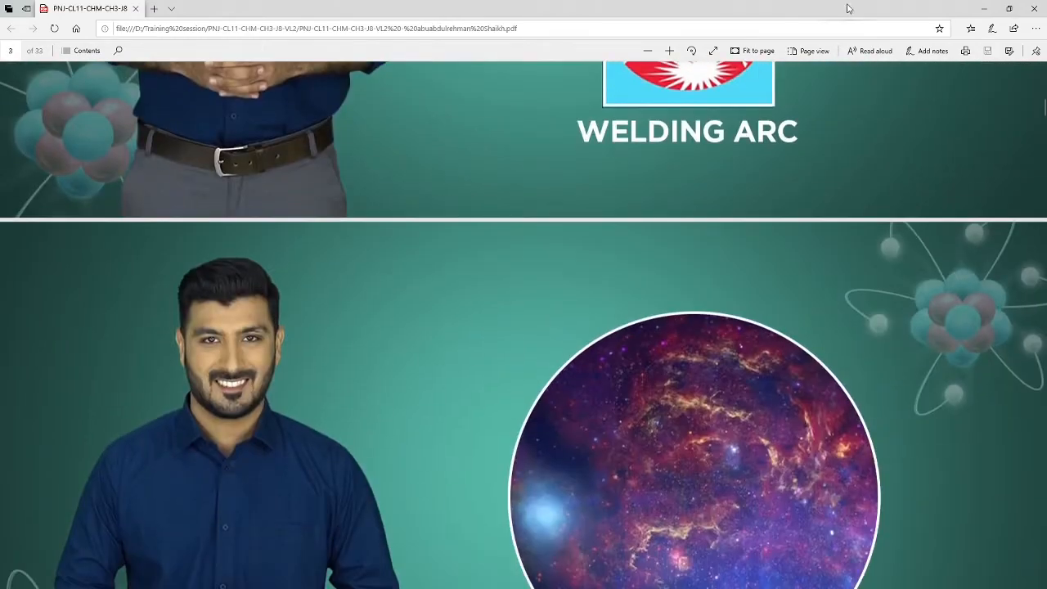
click(987, 8)
- Open the STB storyboard PDF from the same folder and read the dialog of panels 3 and 4
double_click(168, 130)
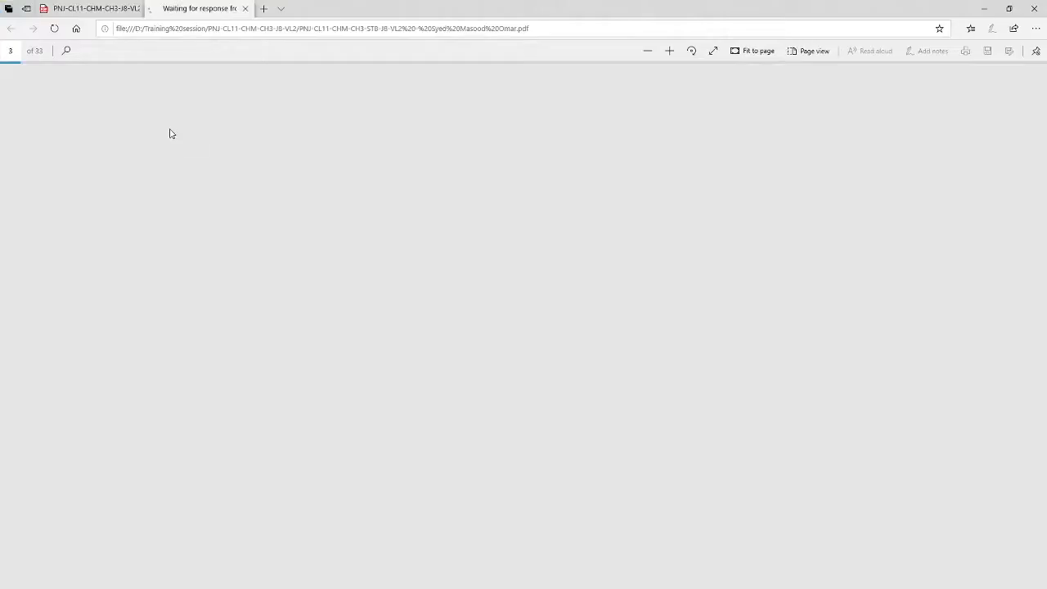
scroll(354, 352, down, 15)
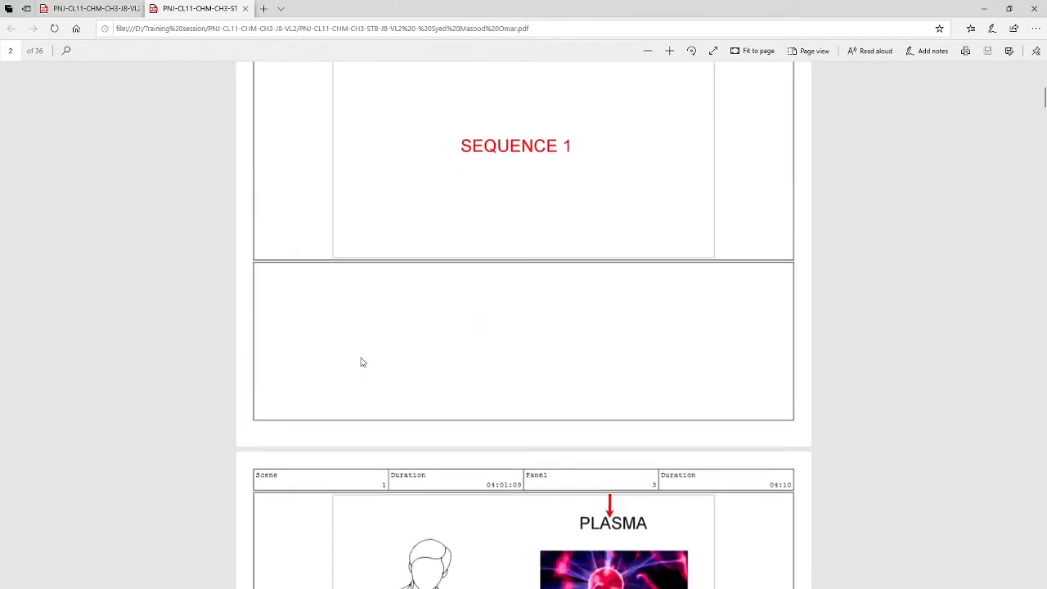
scroll(297, 337, up, 3)
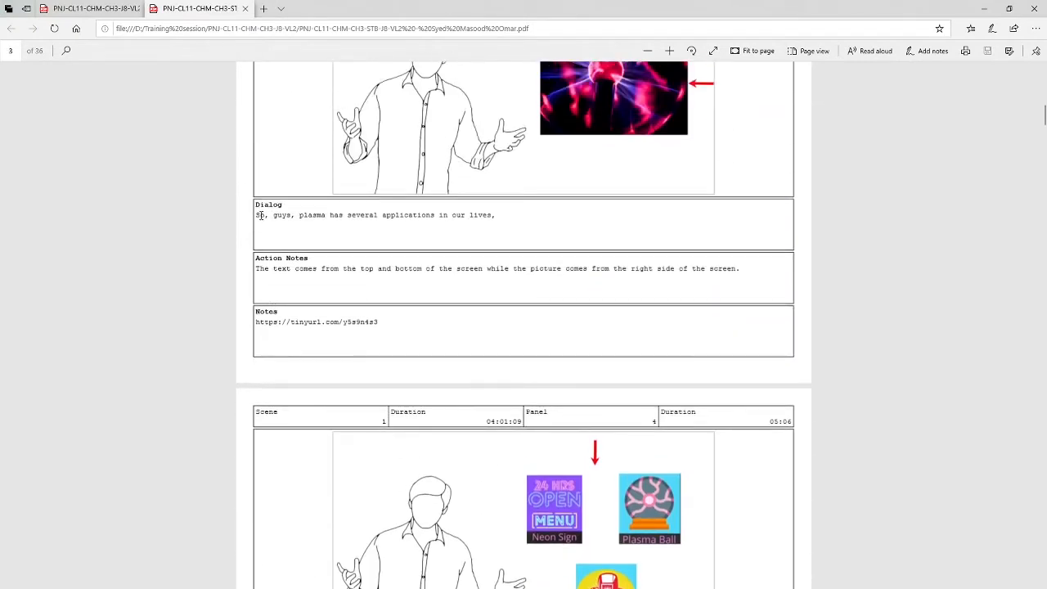
drag(258, 215, 471, 215)
scroll(420, 346, down, 4)
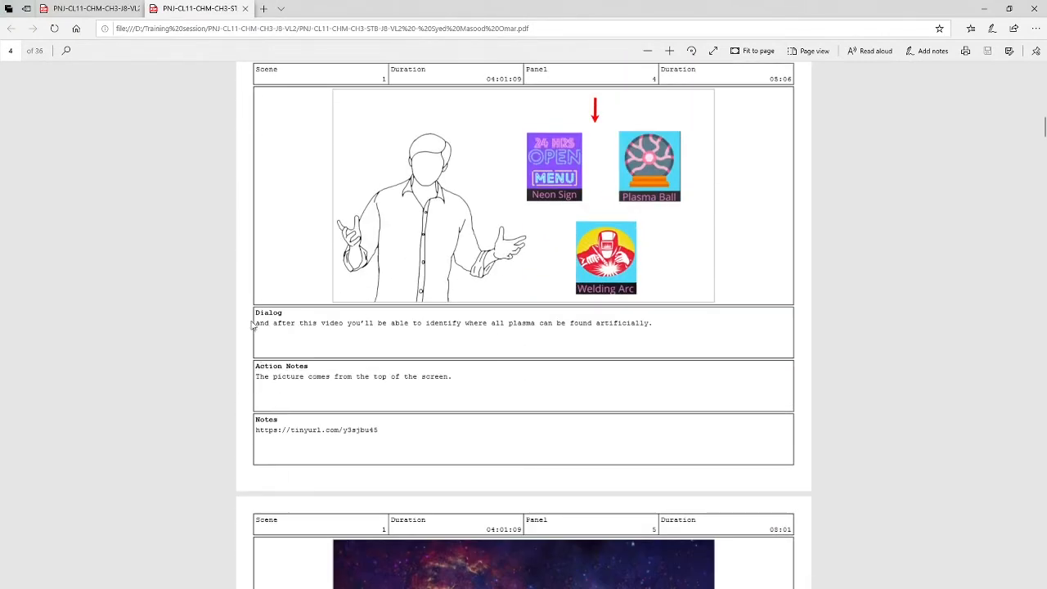
mouse_move(252, 325)
mouse_down()
mouse_move(664, 322)
mouse_move(245, 323)
mouse_up()
click(655, 322)
scroll(395, 334, up, 3)
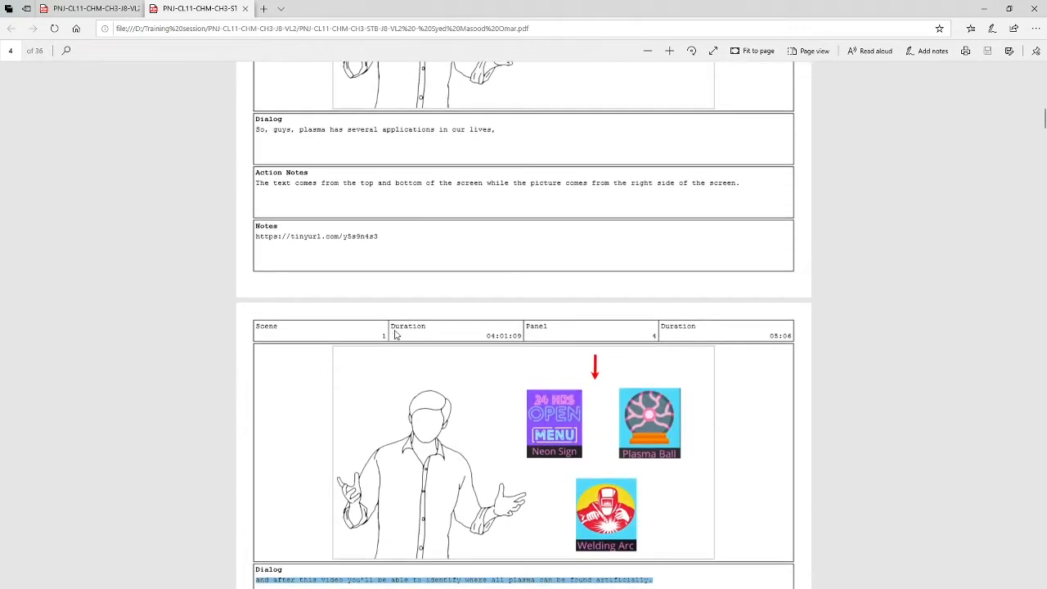
scroll(395, 333, up, 4)
scroll(476, 356, up, 1)
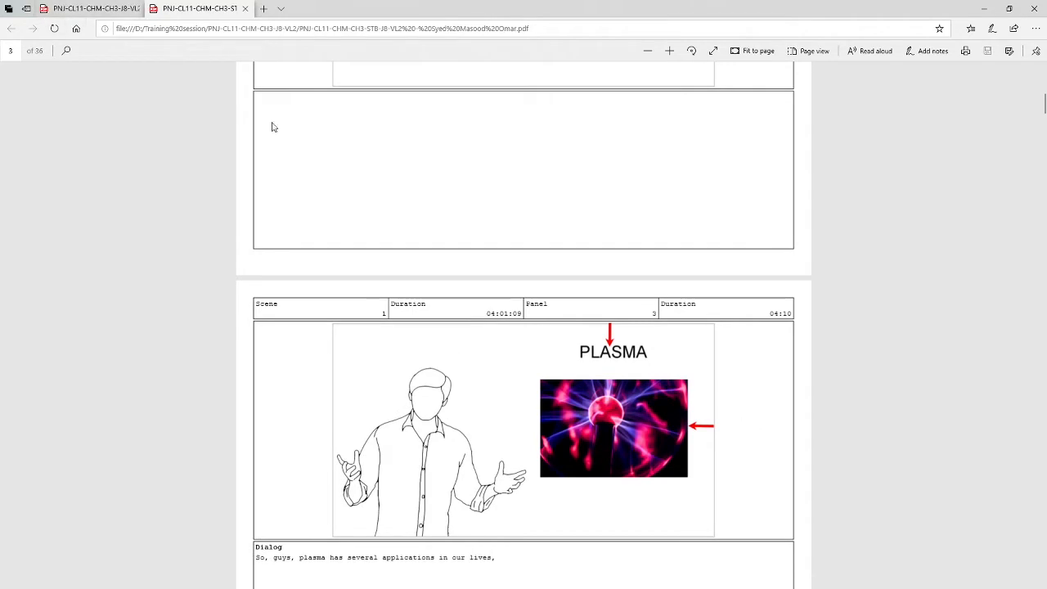
- Compare the design PDF's opening plasma slides with storyboard panels 3 and 4
click(74, 10)
scroll(427, 314, up, 12)
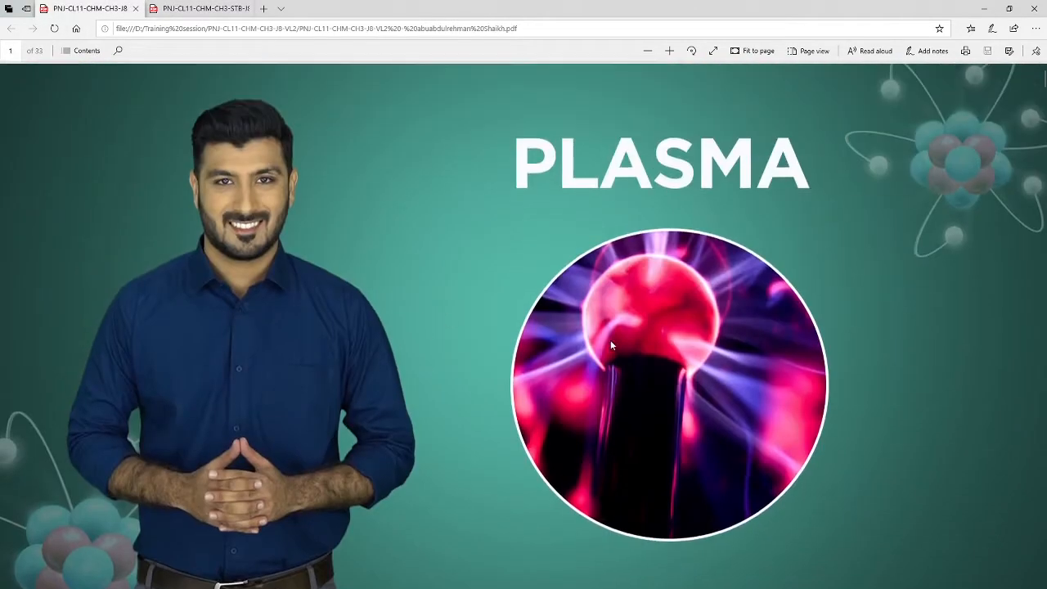
key(ctrl+Tab)
scroll(416, 289, down, 10)
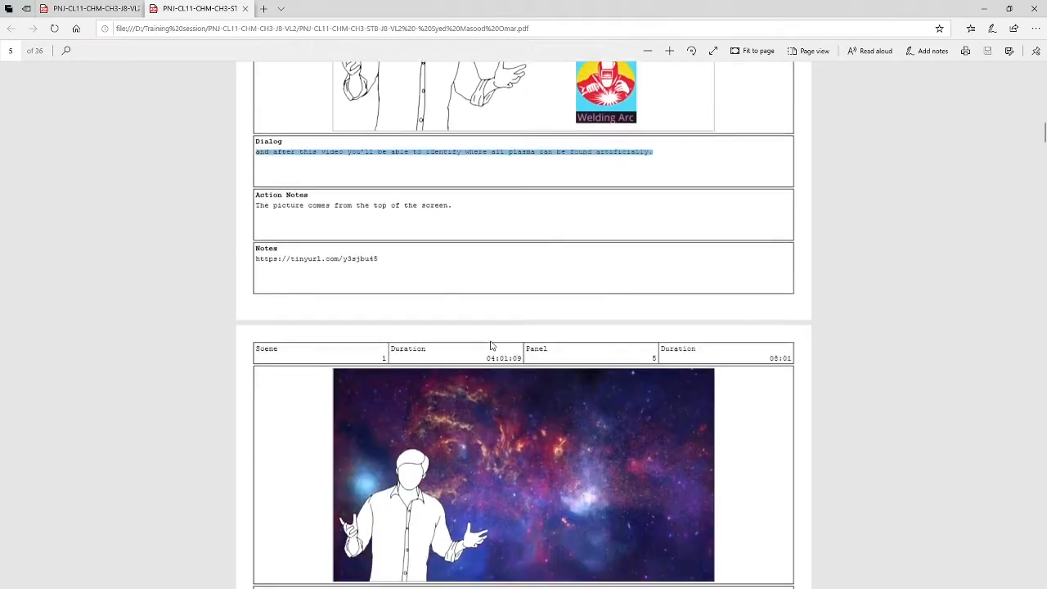
scroll(490, 346, up, 3)
key(ctrl+Tab)
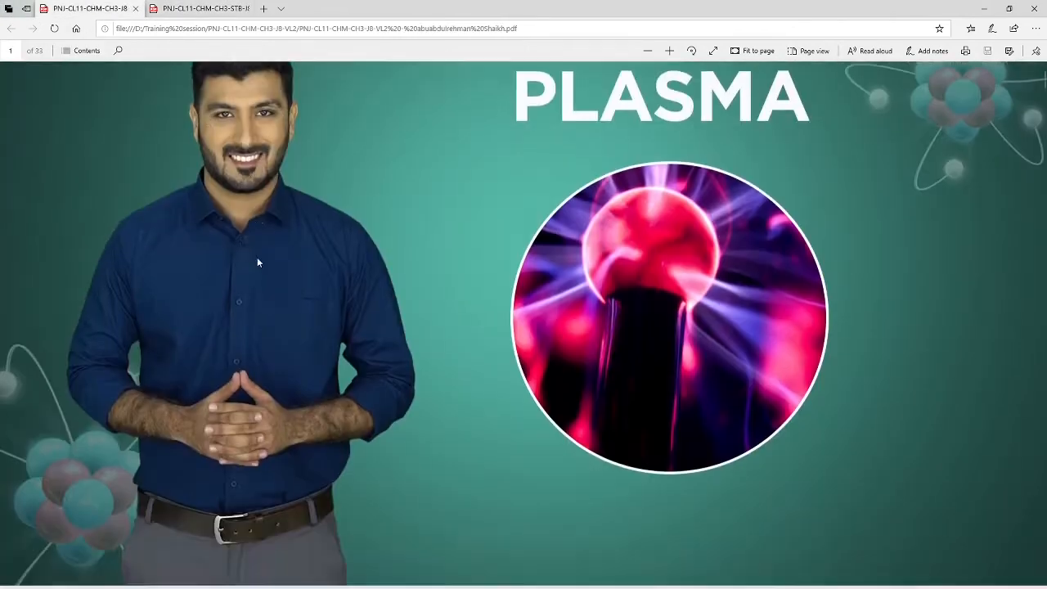
scroll(320, 297, down, 5)
scroll(777, 415, down, 3)
key(ctrl+Tab)
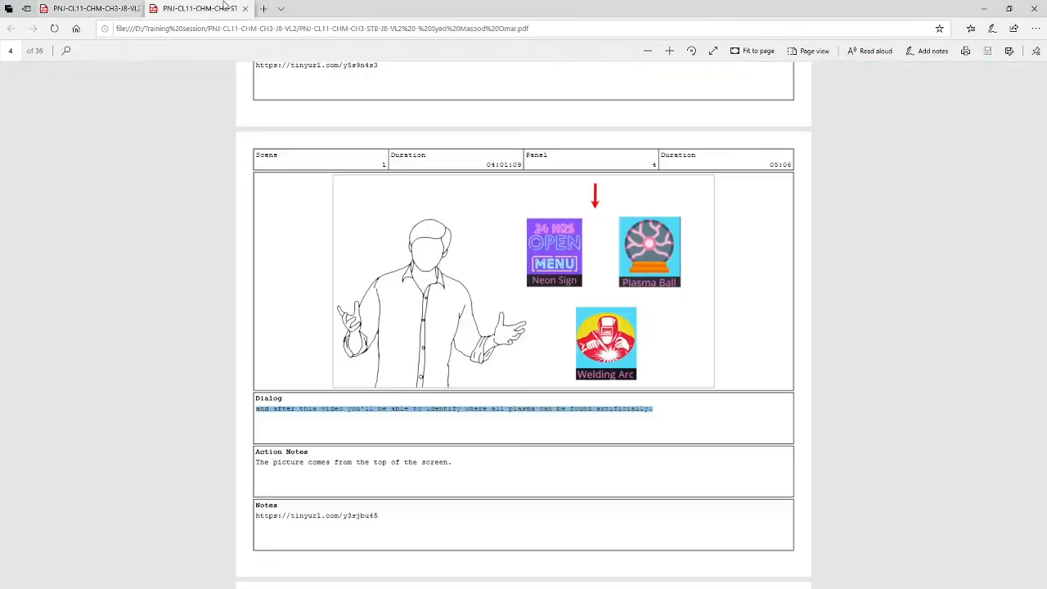
- Compare the following storyboard panels, from panel 5 on, with the matching design slides and return to the dialog of panel 3
scroll(630, 380, down, 5)
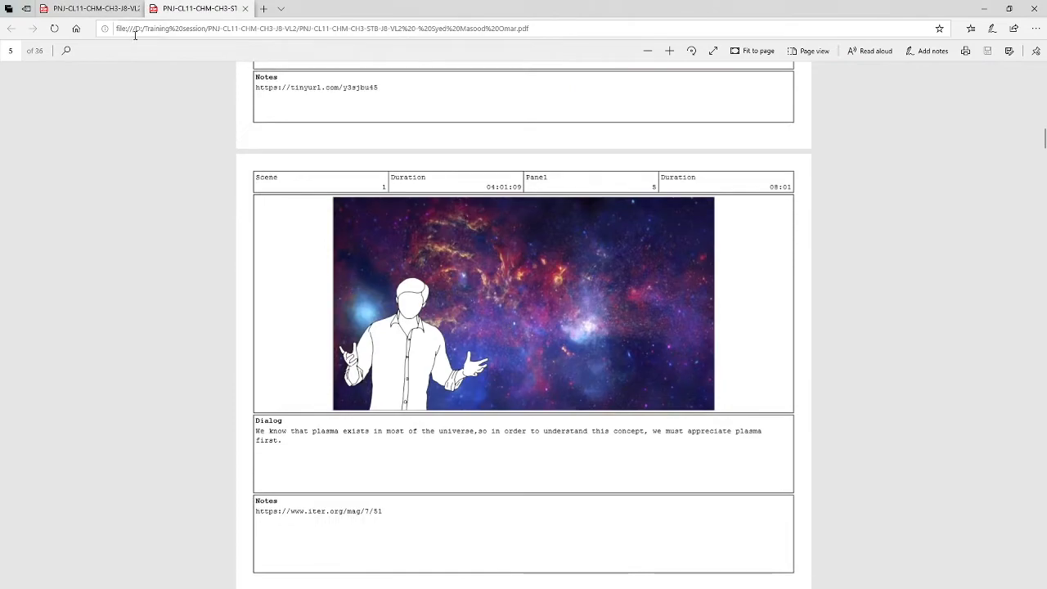
key(ctrl+Tab)
key(ctrl+Tab)
scroll(315, 301, down, 5)
scroll(315, 301, down, 15)
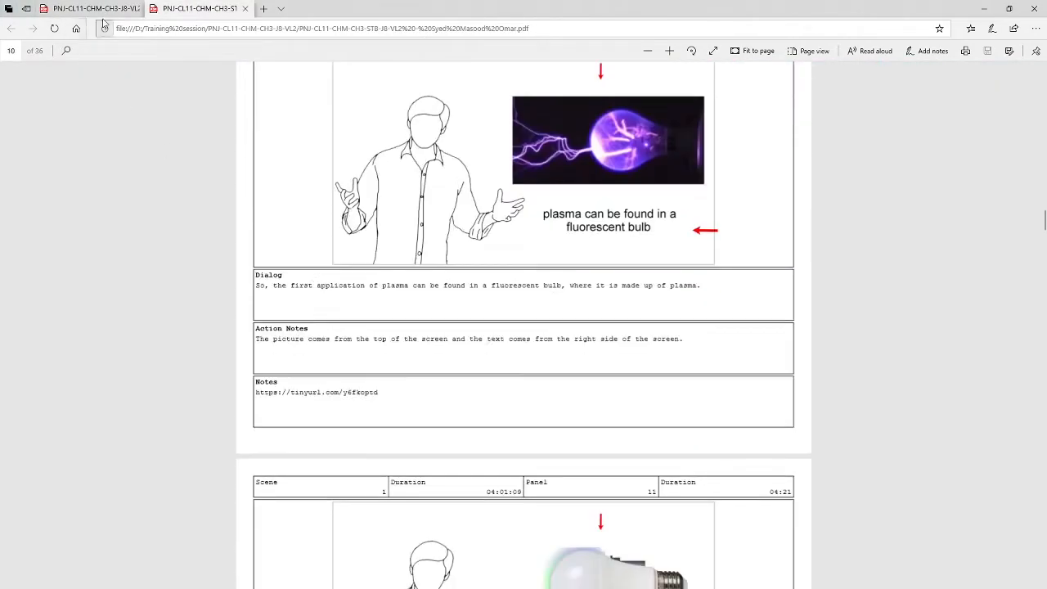
key(ctrl+Tab)
scroll(476, 358, down, 12)
scroll(476, 352, up, 8)
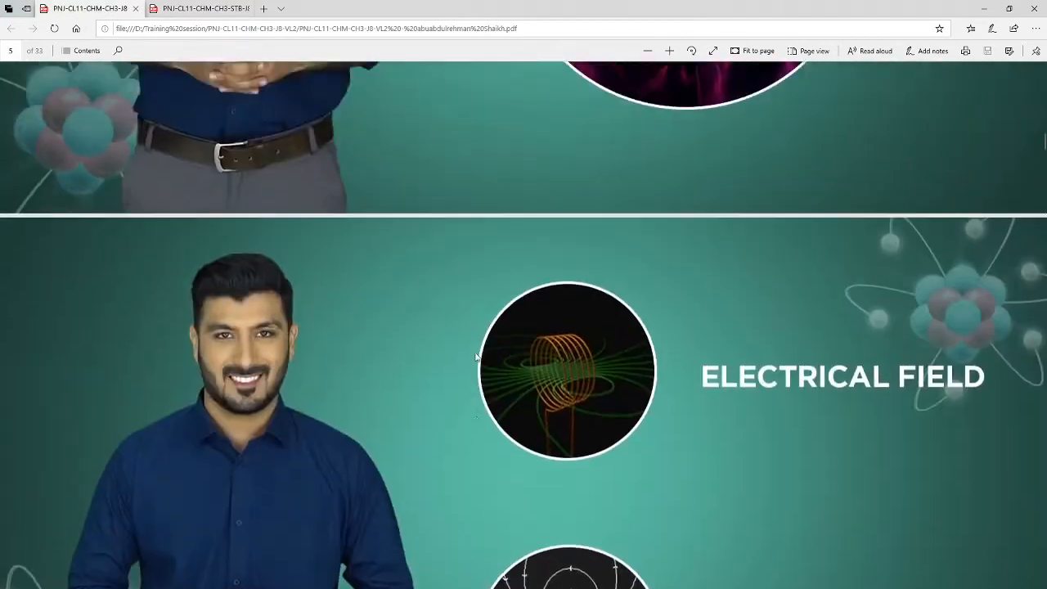
key(ctrl+Tab)
scroll(334, 321, up, 10)
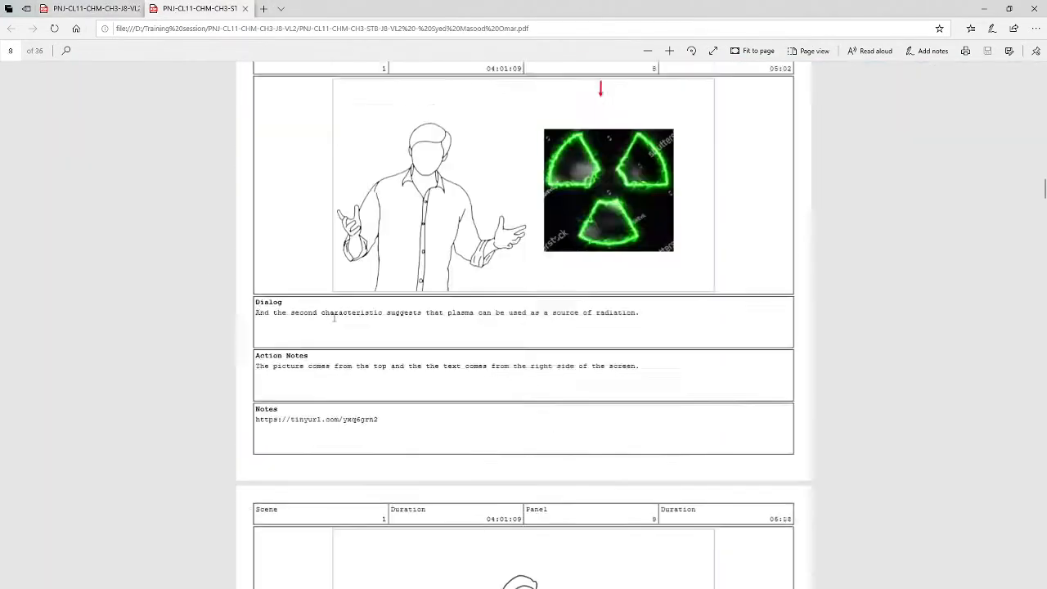
scroll(334, 319, up, 8)
scroll(335, 314, down, 8)
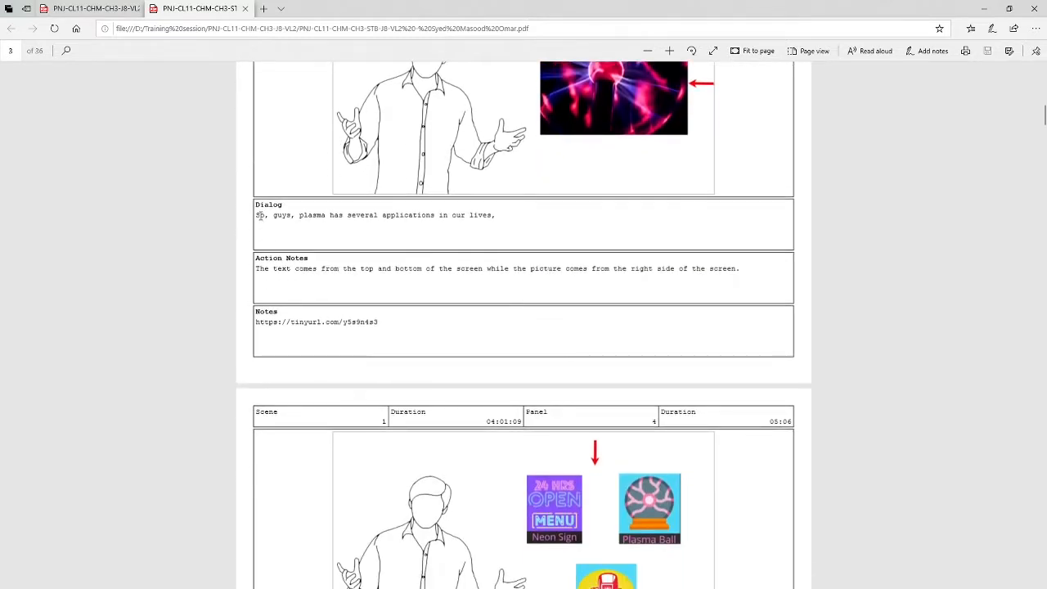
- Read the dialog line of storyboard panel 3, about plasma having several applications, and switch back to Premiere Pro
drag(259, 214, 501, 215)
click(506, 217)
key(alt+Tab)
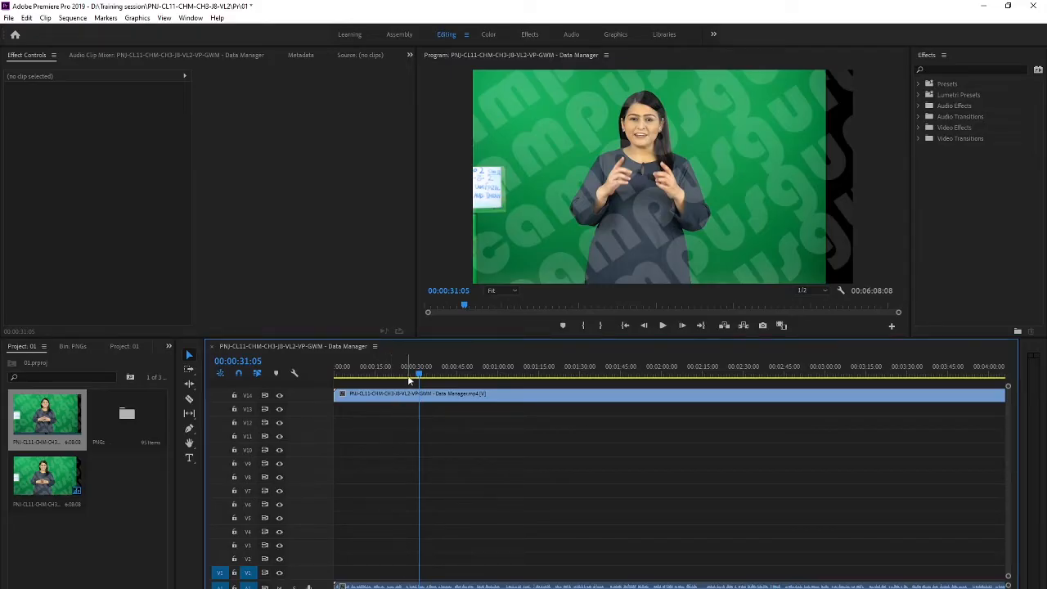
- Play the narration from the sequence start and add a marker at 00:00:06:12
drag(407, 375, 191, 395)
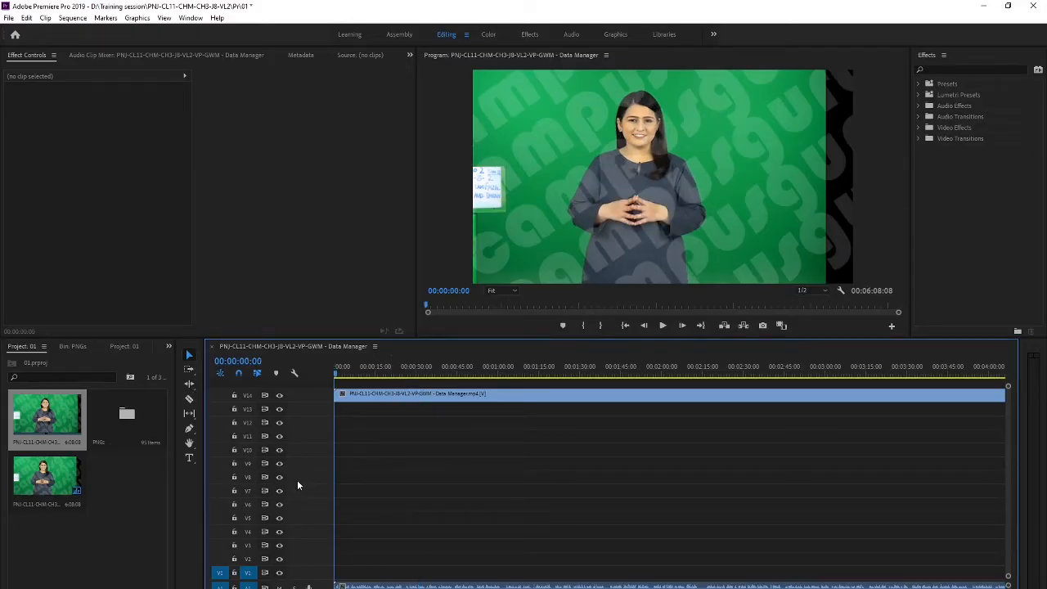
key(space)
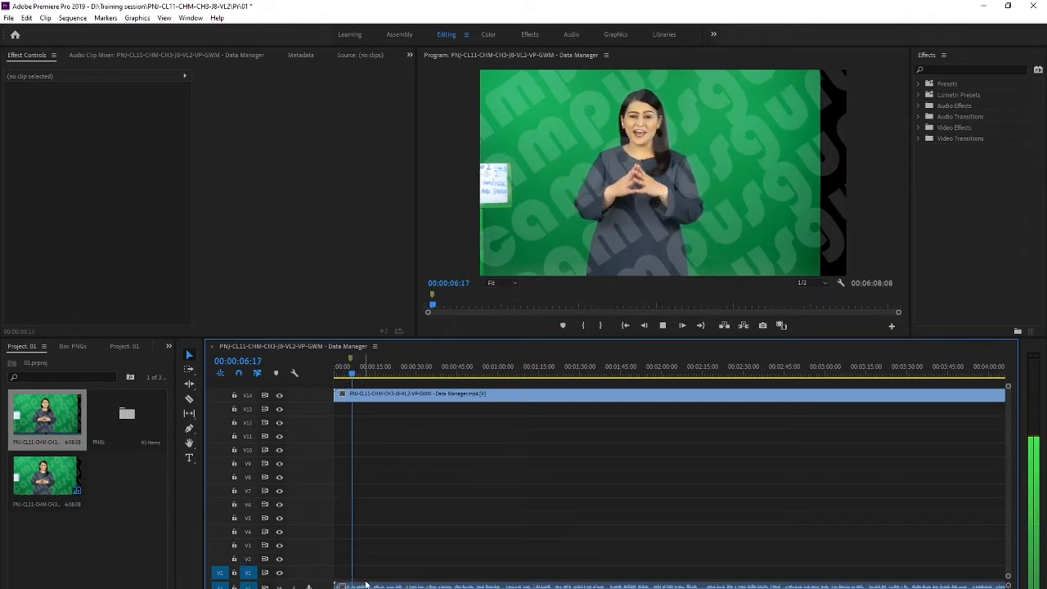
key(space)
- Inspect the waveform on audio track A1 around the 00:00:06:12 marker and set the playhead just before it
key(=)
key(=)
key(=)
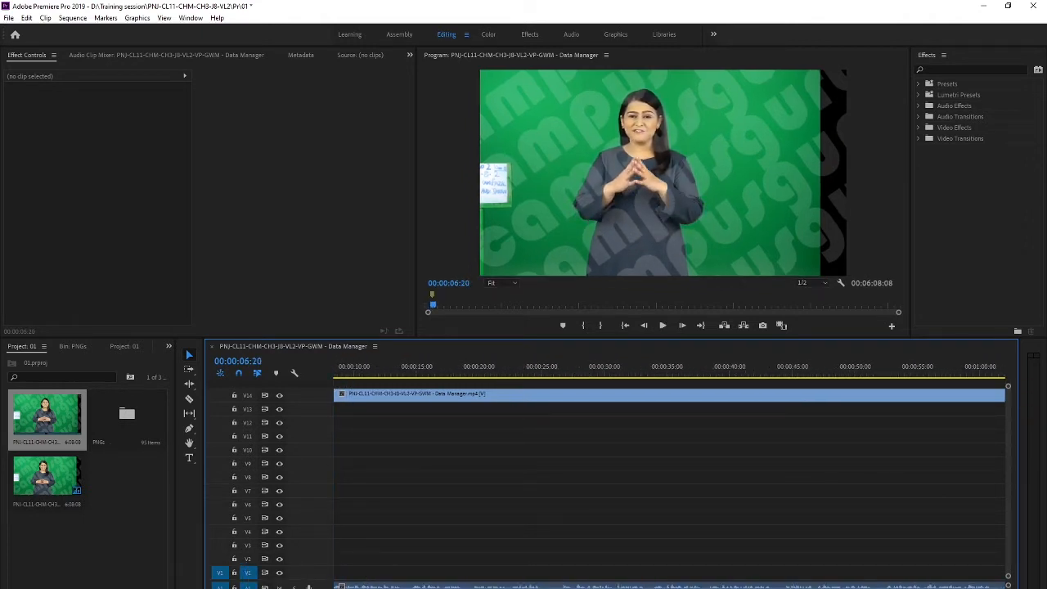
click(413, 370)
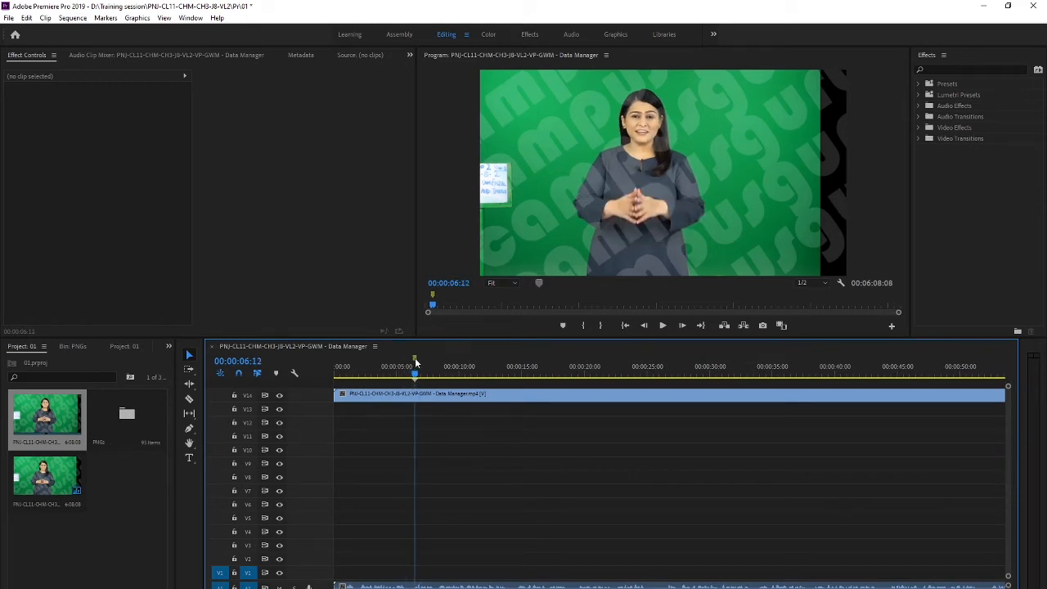
key(=)
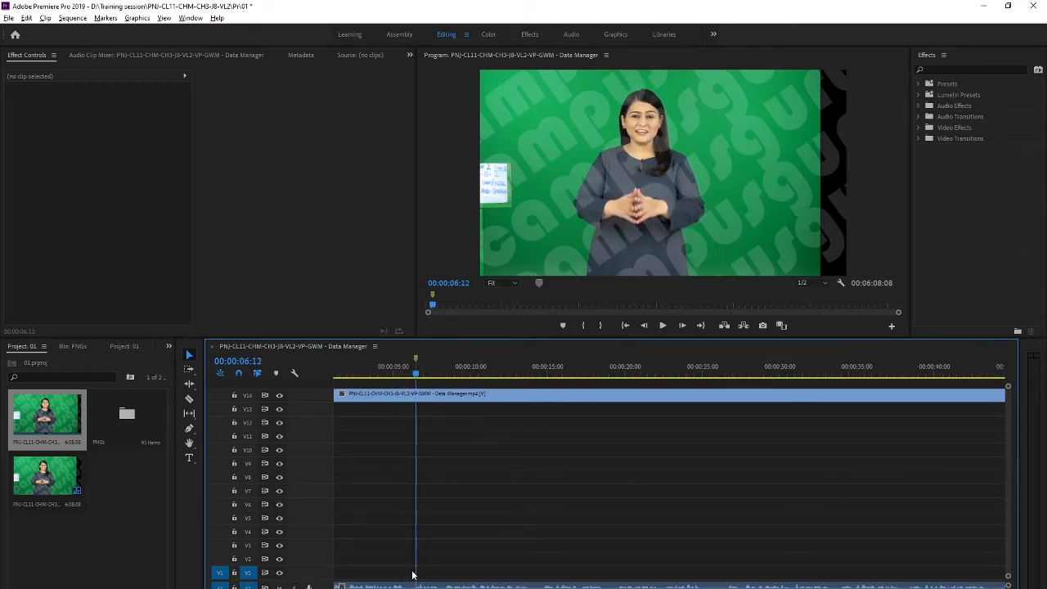
mouse_move(319, 581)
mouse_down()
mouse_move(320, 562)
mouse_move(323, 588)
mouse_up()
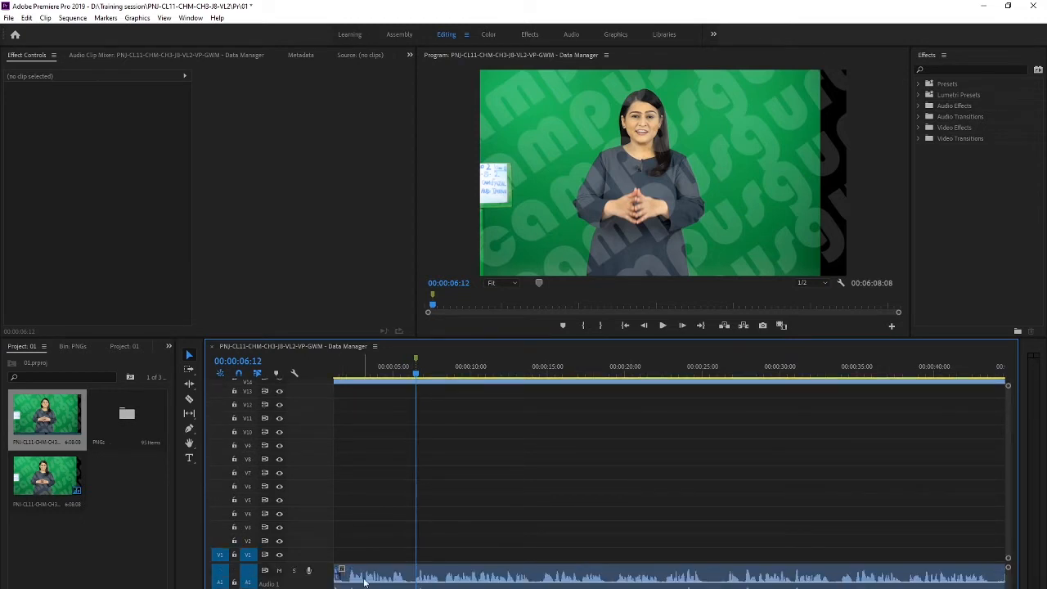
click(411, 378)
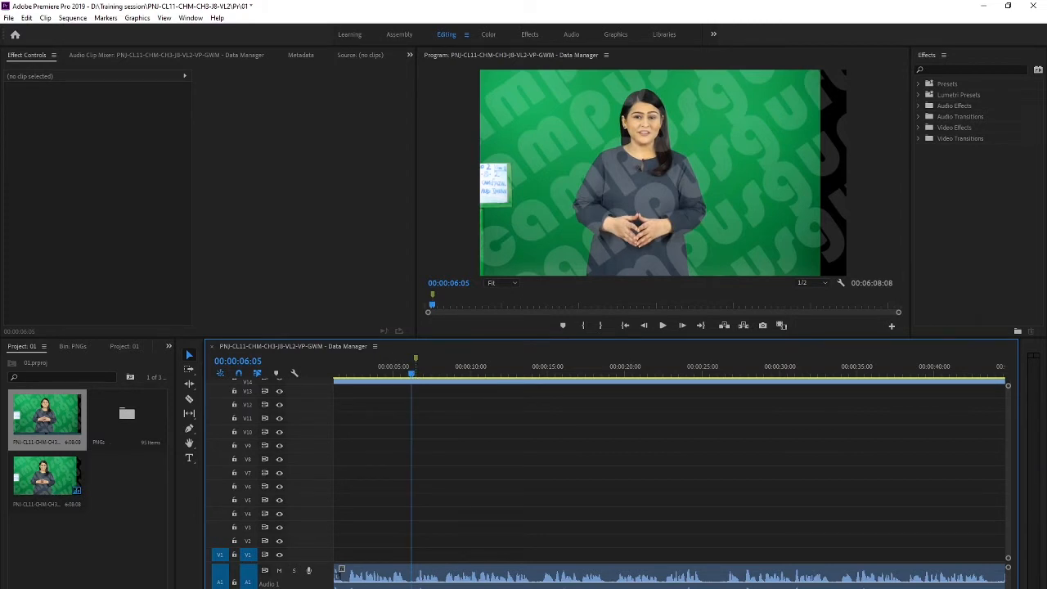
- Switch to the storyboard PDF, read the panel 4 dialog and return to Premiere Pro
key(alt+Tab)
scroll(343, 301, down, 6)
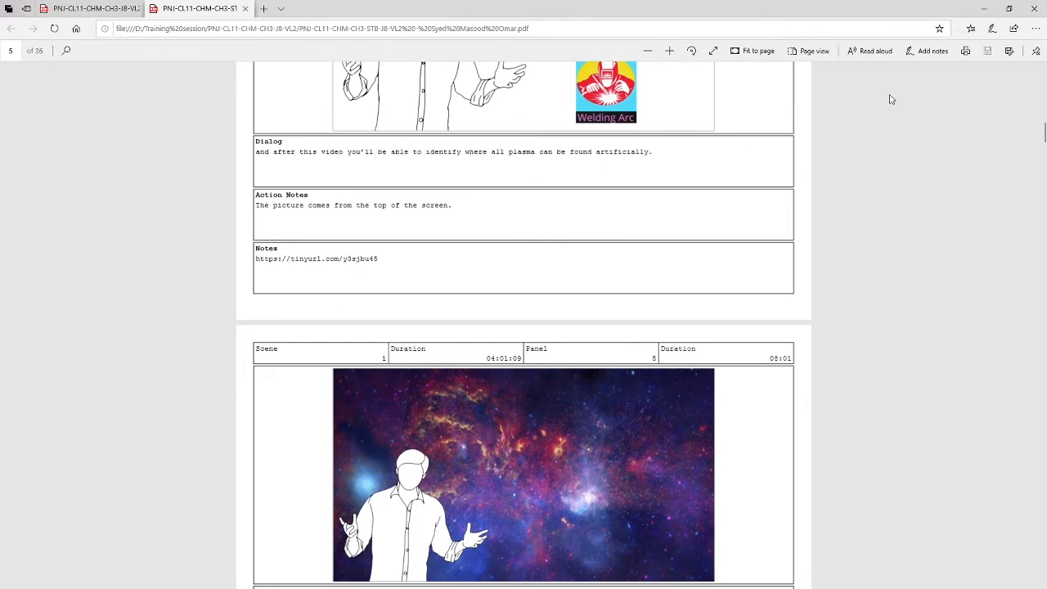
click(984, 8)
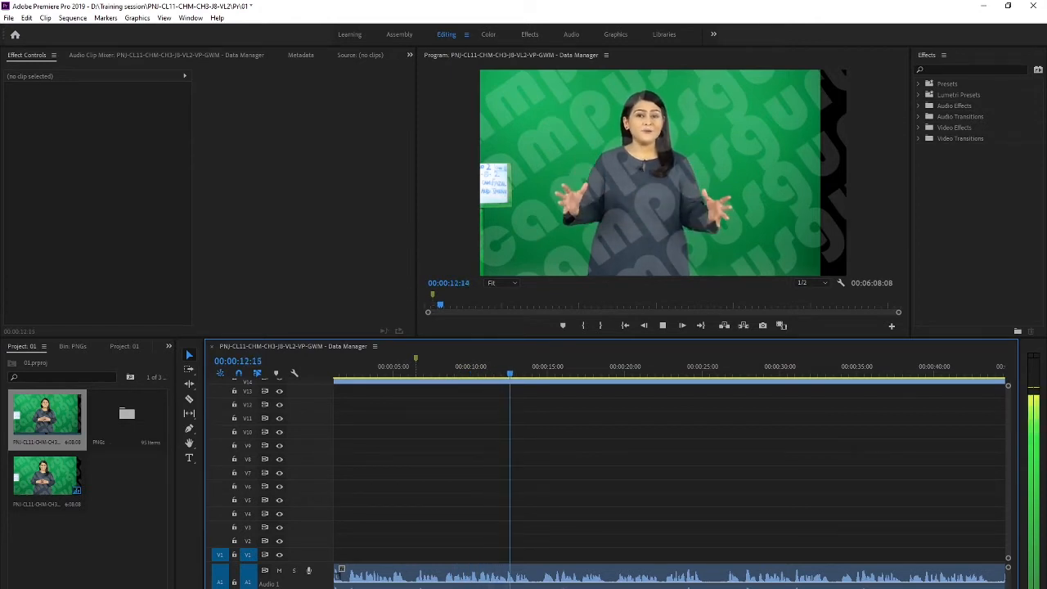
- Play the narration through the panel 4 dialog, advance frame by frame and add a marker at 00:00:14:16
key(space)
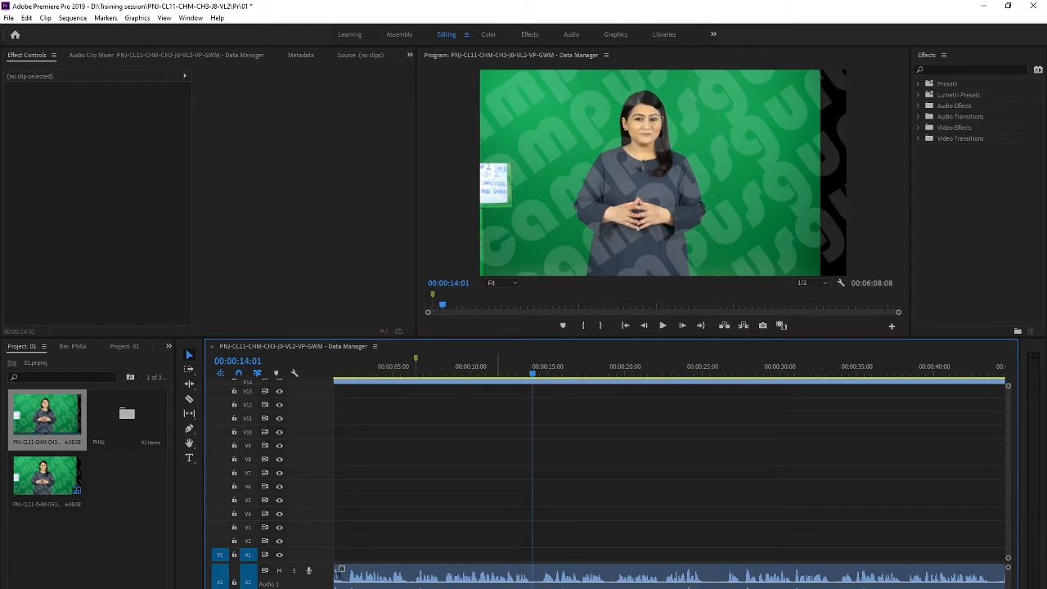
key(Right)
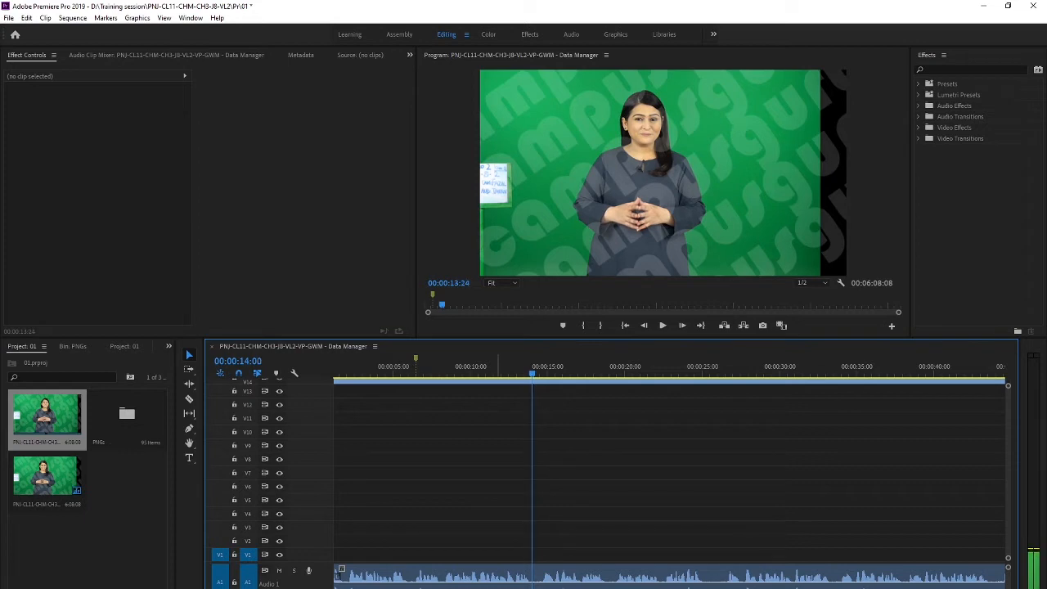
key(Right)
key(Right)
key(Right)
key(Right)
key(Right)
key(Right)
key(Right)
key(Right)
key(Right)
key(Right)
key(Right)
key(Right)
key(Right)
key(Right)
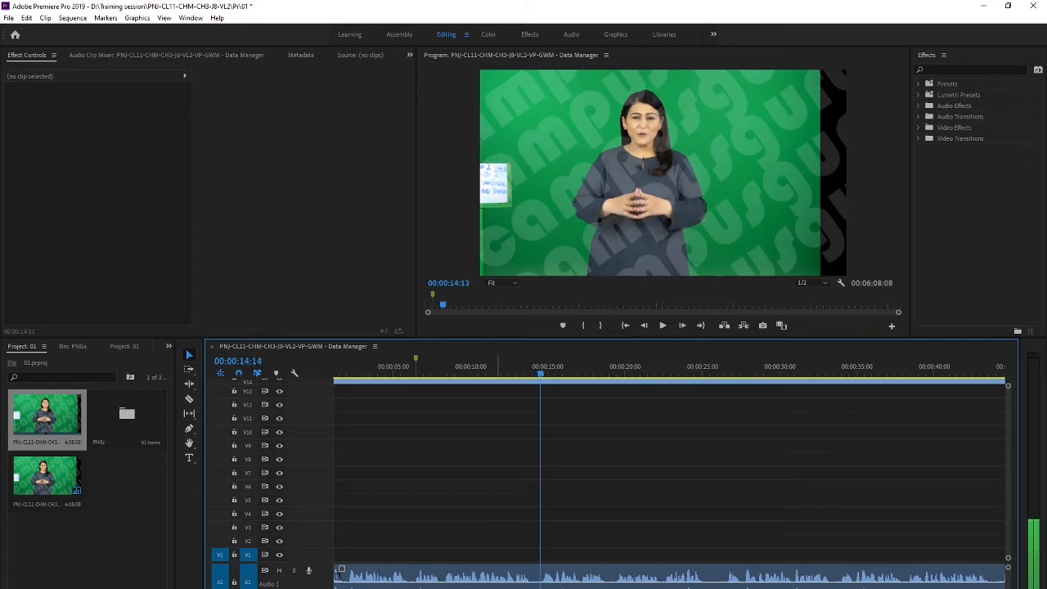
key(Right)
key(Right)
key(Right)
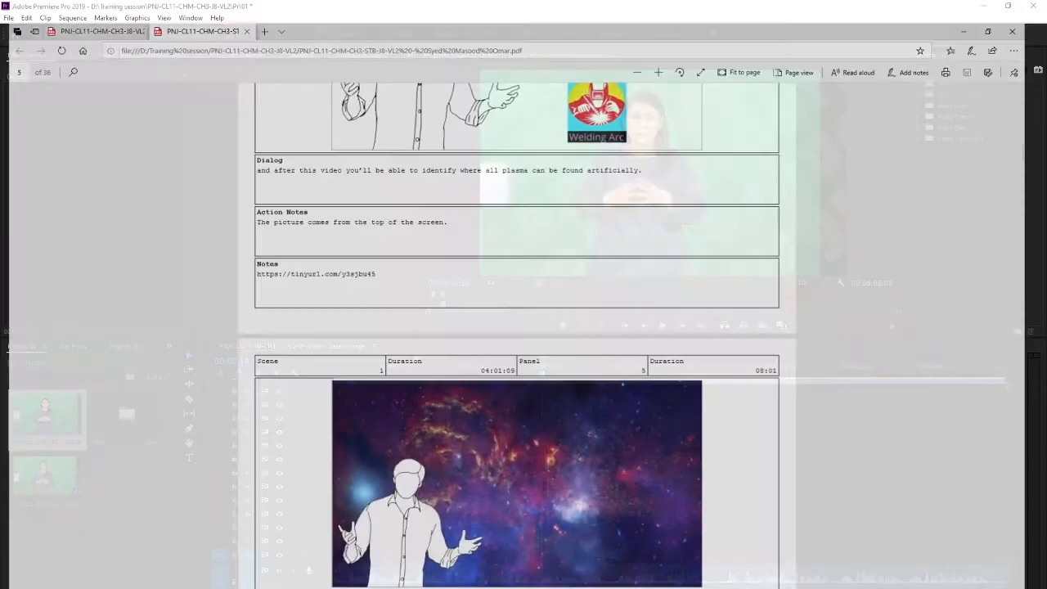
- Check the dialog of storyboard panels 4 and 5 in the PDF
scroll(397, 510, down, 2)
scroll(398, 510, up, 5)
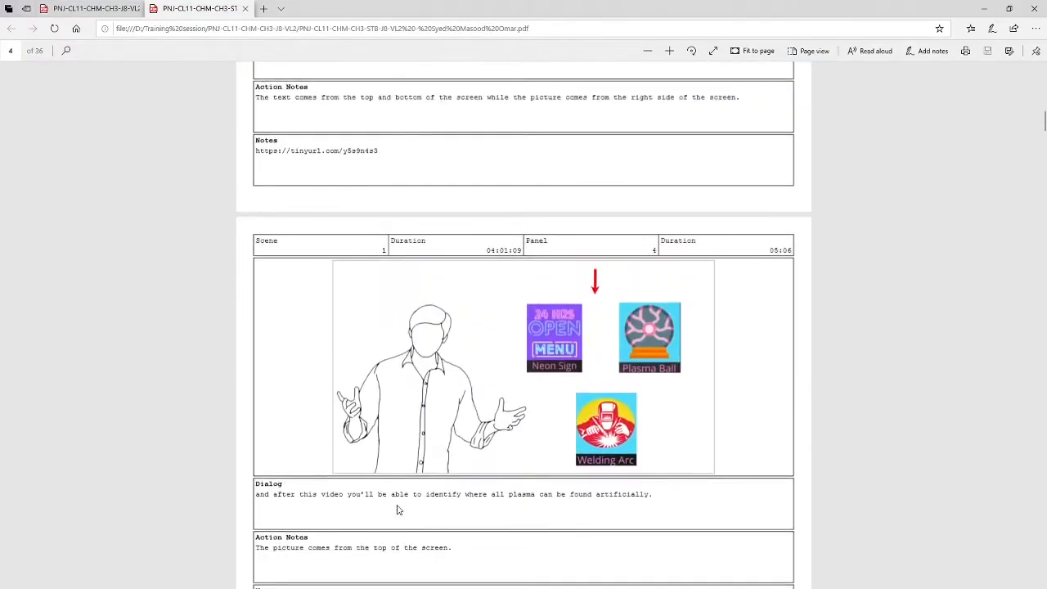
scroll(399, 507, down, 8)
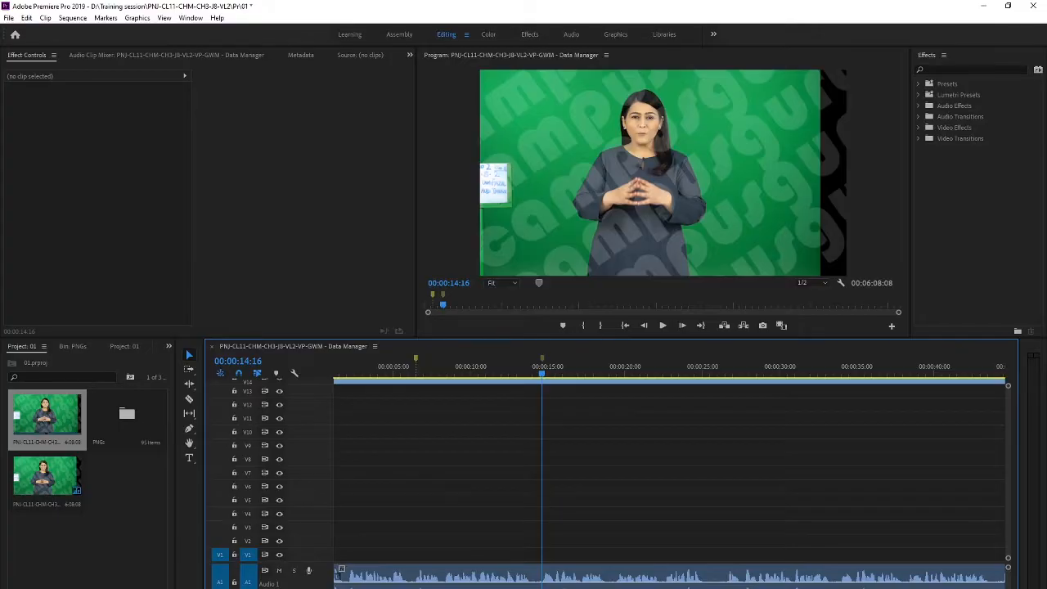
- Play the narration on from 00:00:14:16 and add a third marker at about 26 seconds
key(space)
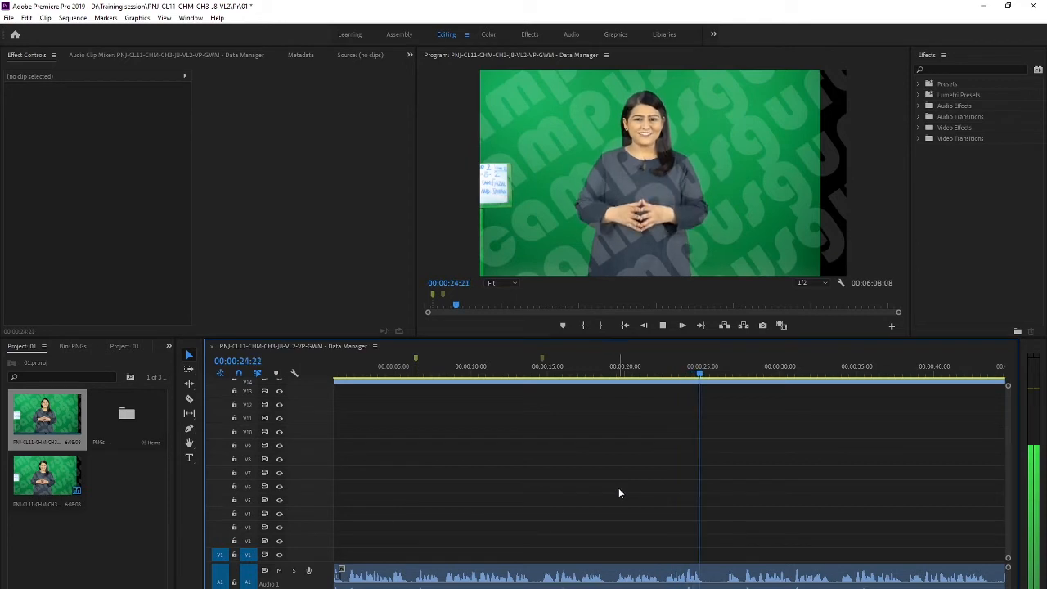
key(space)
mouse_move(703, 379)
mouse_down()
mouse_move(729, 376)
mouse_move(386, 387)
mouse_up()
key(m)
key(minus)
key(minus)
key(minus)
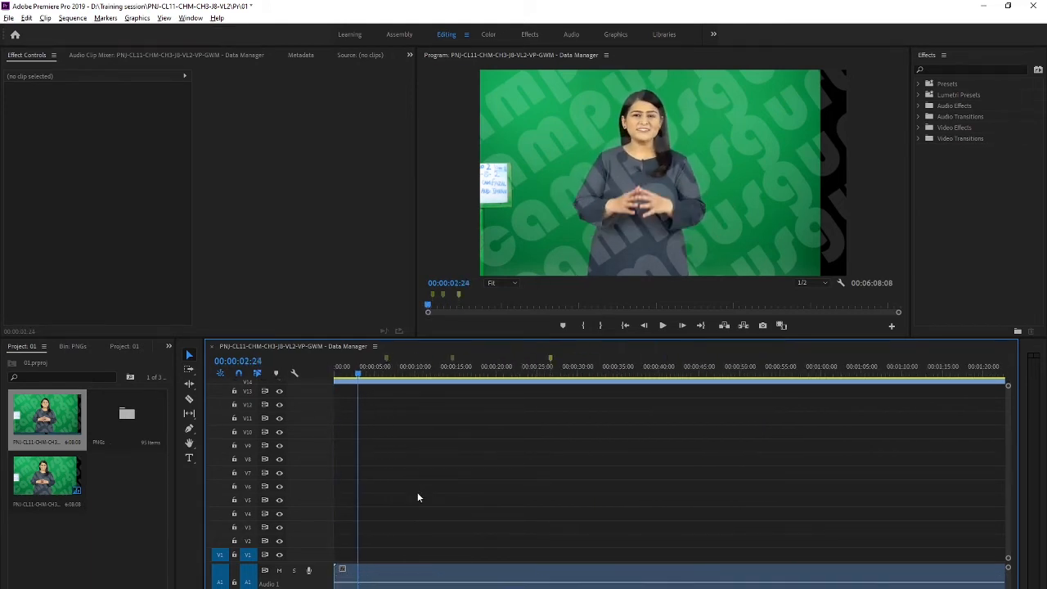
- Scrub through the rest of the narration, save the project and return the playhead to the sequence start
click(505, 374)
drag(508, 373, 886, 380)
key(minus)
key(minus)
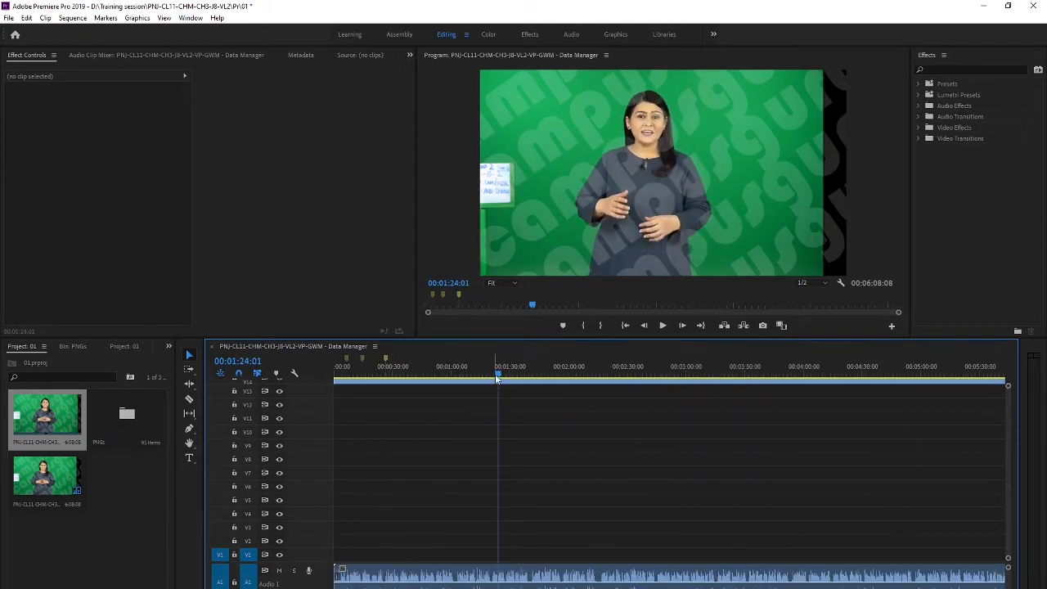
drag(497, 379, 674, 385)
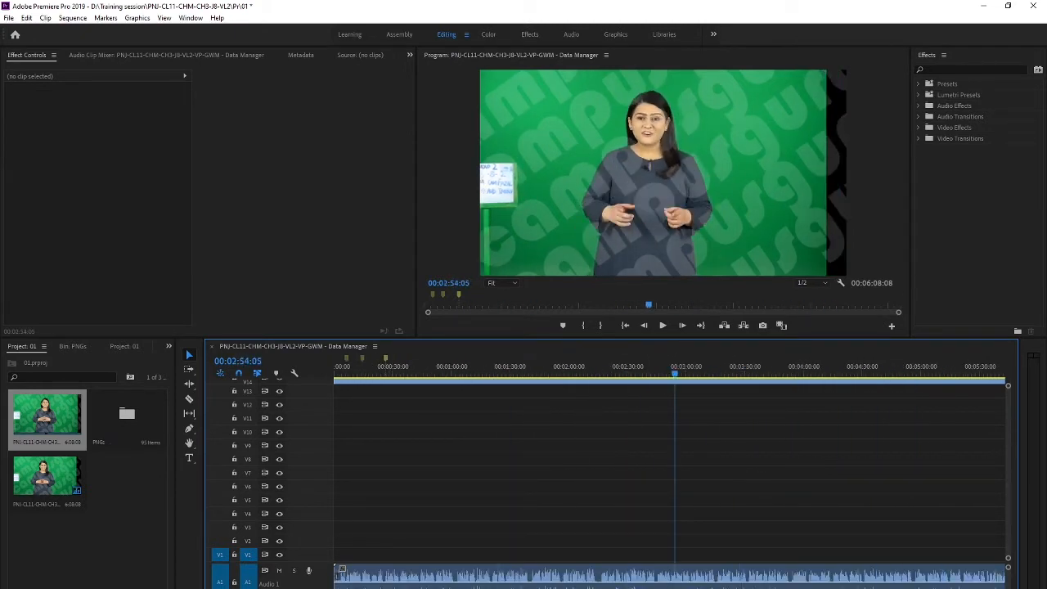
key(ctrl+s)
key(Home)
- Open the PNGs bin and place 01_0000_Layer-1.png on video track V12 at the sequence start
click(118, 516)
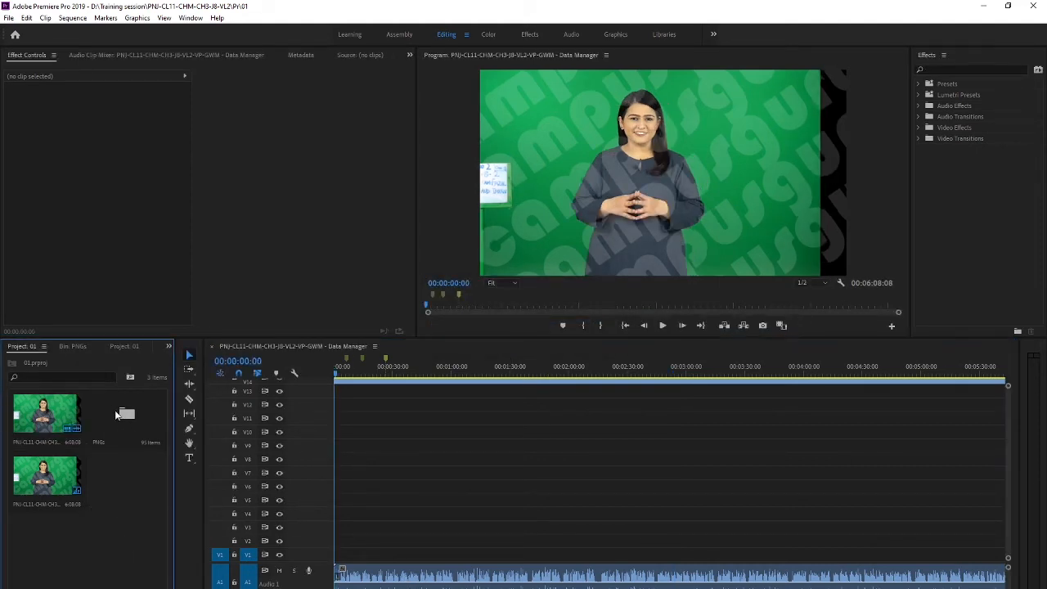
double_click(127, 413)
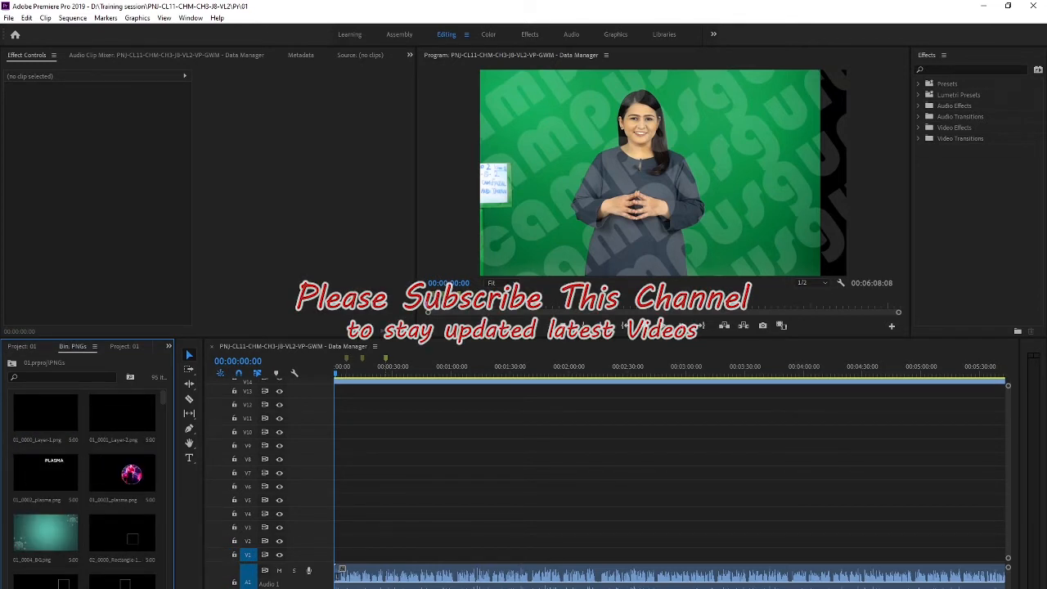
click(38, 425)
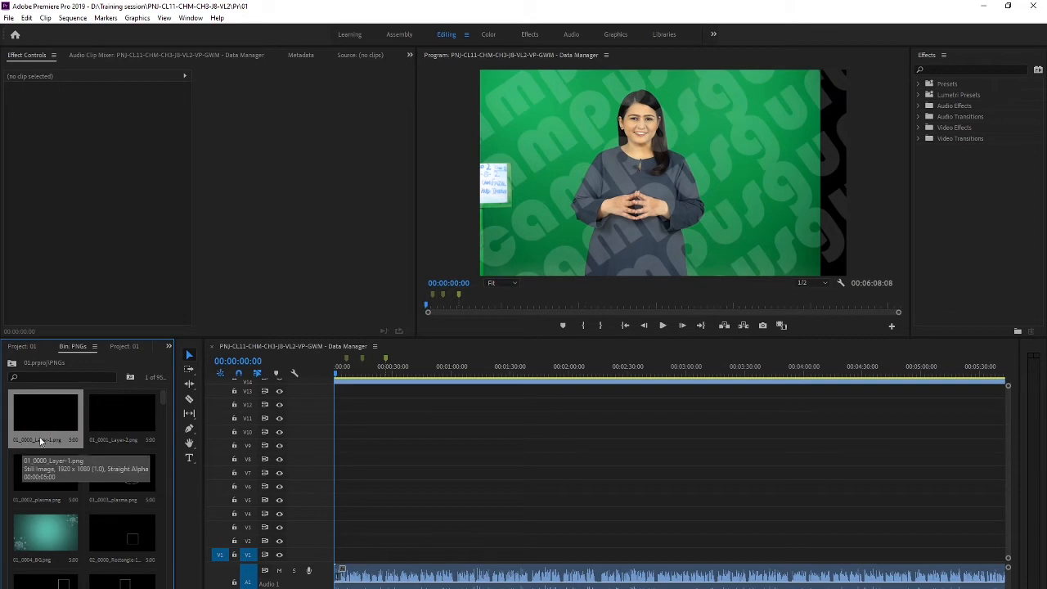
drag(62, 433, 331, 415)
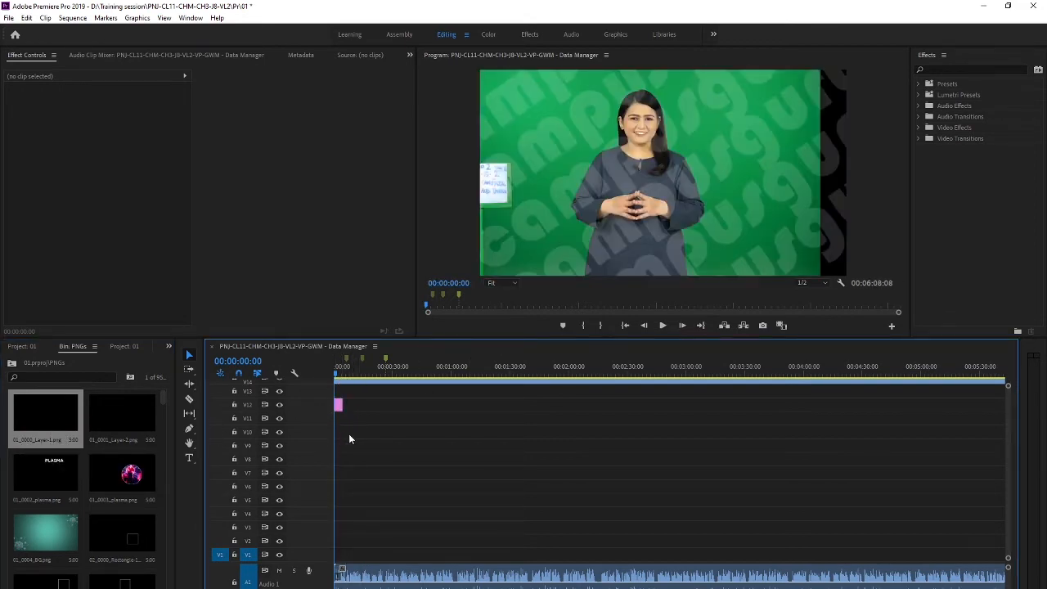
- Hide the narrator track V14 and place 01_0001_Layer-2.png on V11 at the sequence start
scroll(352, 445, up, 1)
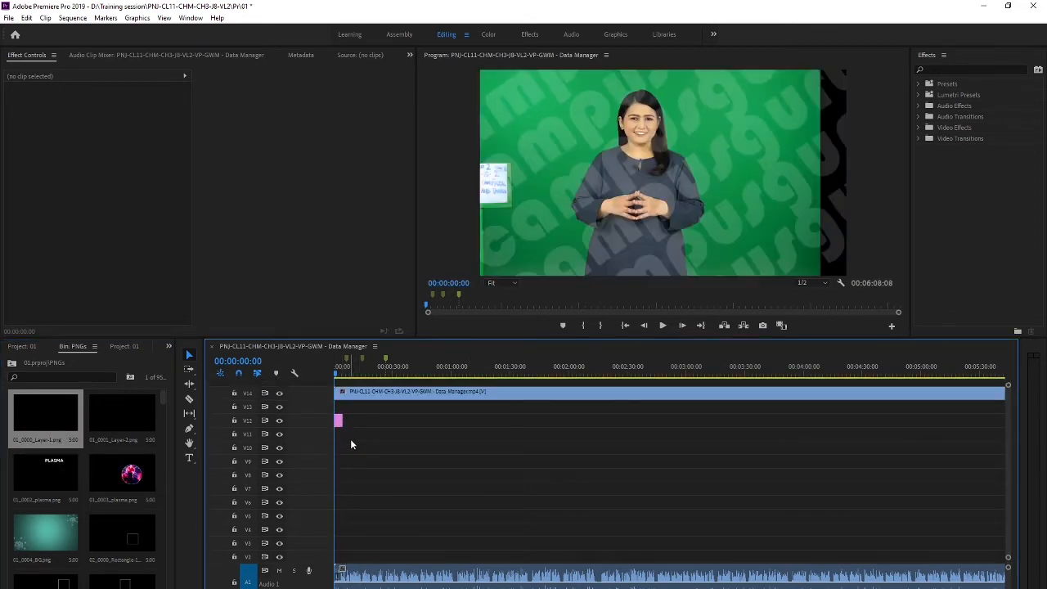
click(279, 394)
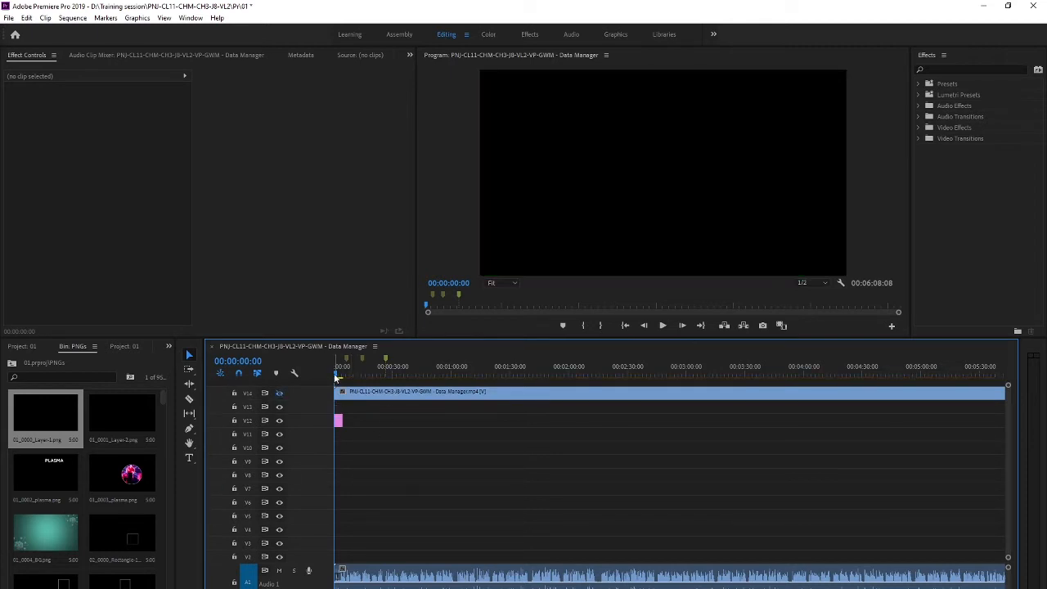
drag(335, 378, 340, 375)
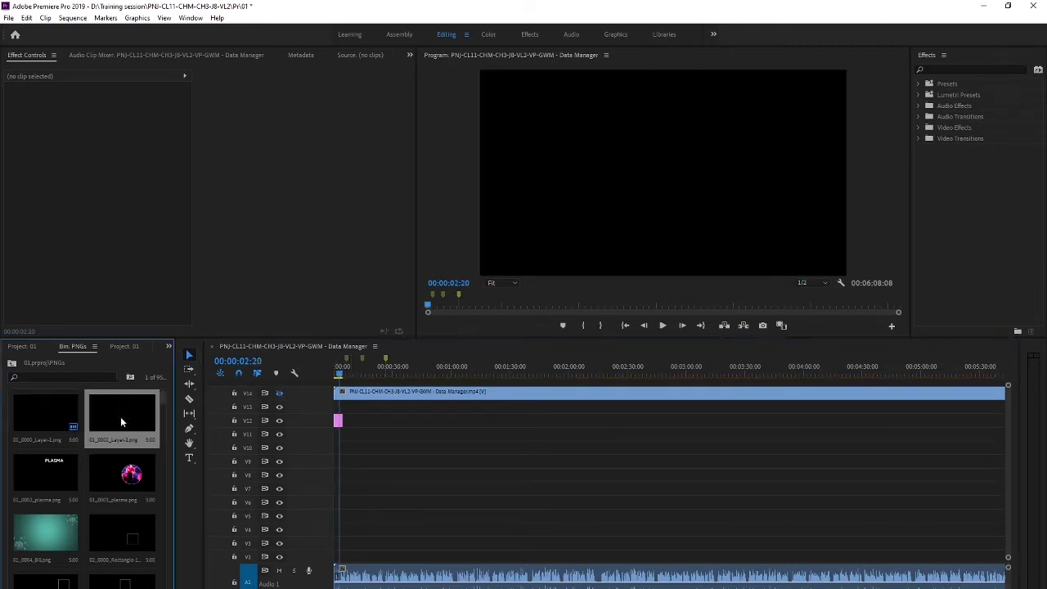
drag(120, 416, 336, 435)
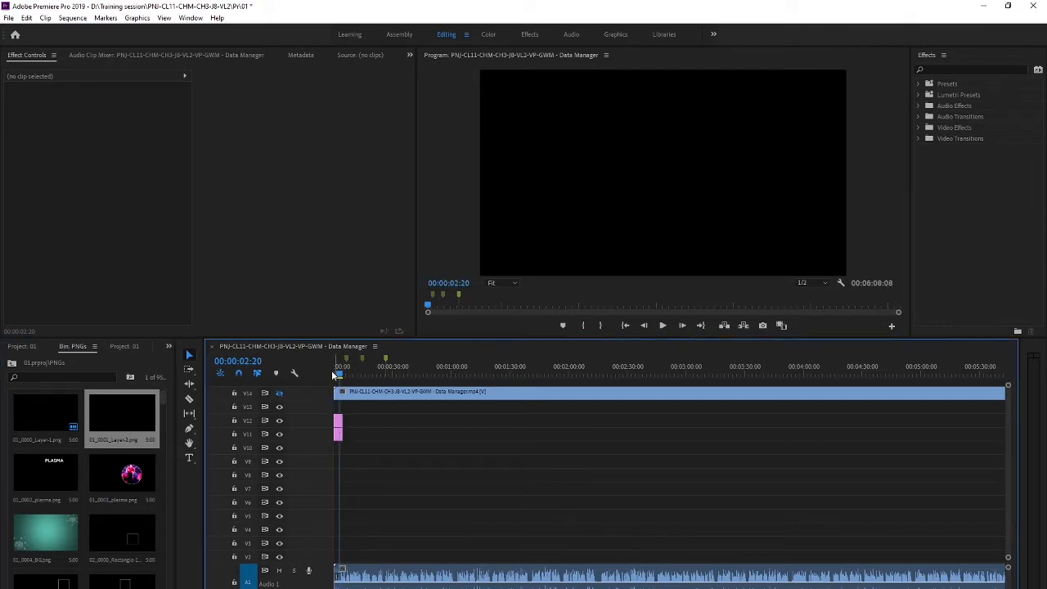
- Select the two layer clips on V12 and V11 and move them down three tracks to V9 and V8
click(46, 486)
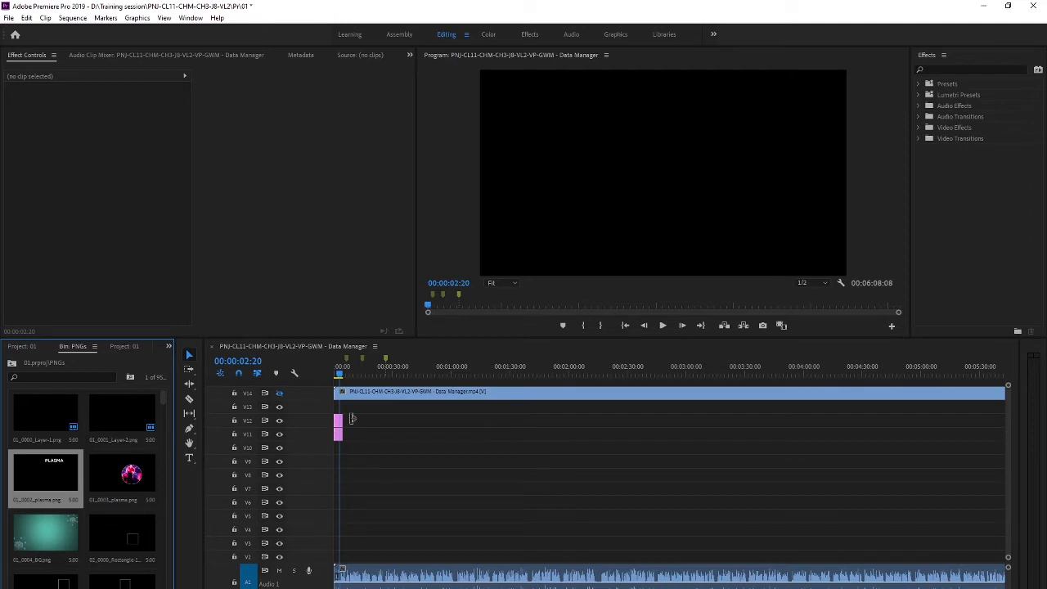
drag(351, 418, 332, 442)
key(alt+Down)
key(alt+Down)
key(alt+Down)
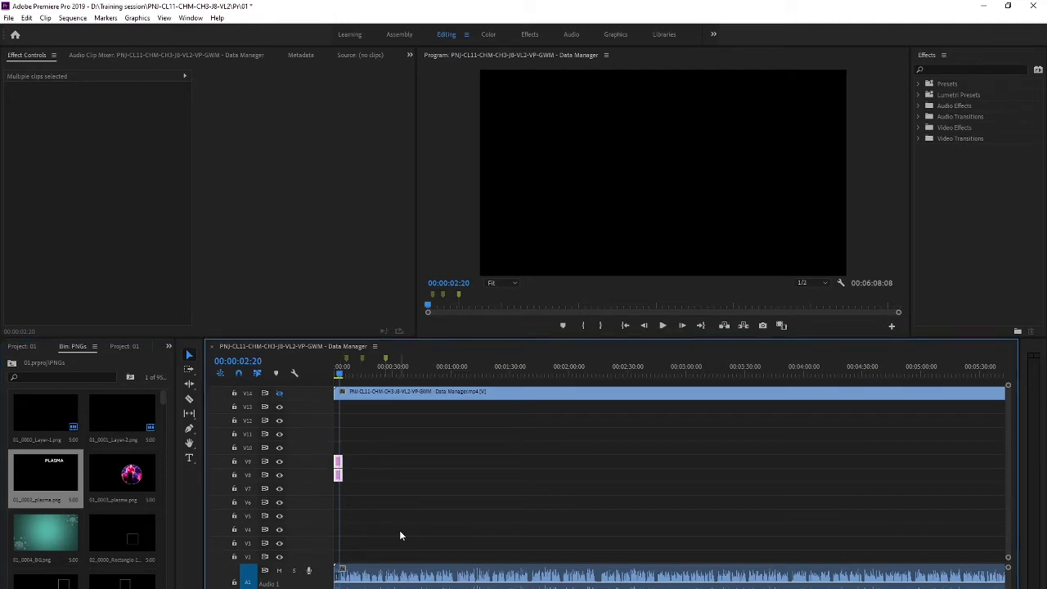
- Place the PLASMA title PNG on V12 and the plasma ball PNG on V11 at the sequence start, and preview them
drag(29, 468, 338, 425)
drag(123, 473, 338, 434)
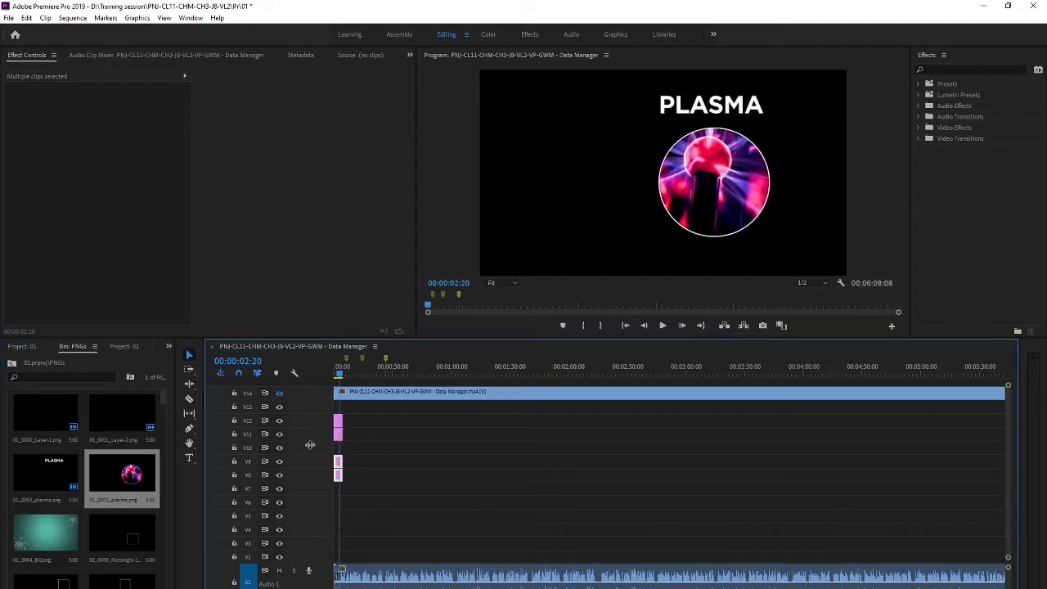
key(space)
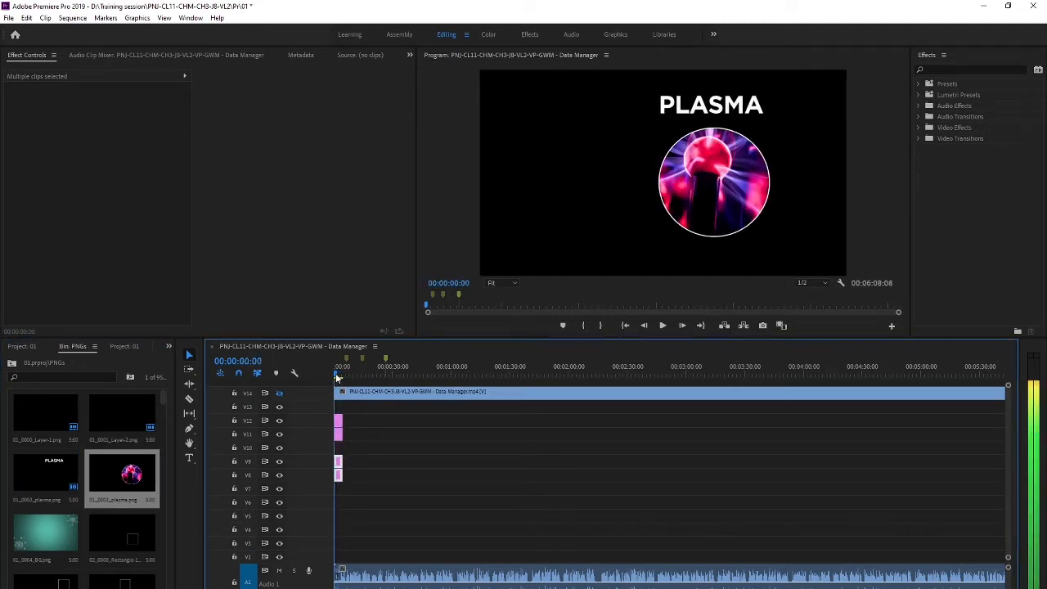
key(alt+space)
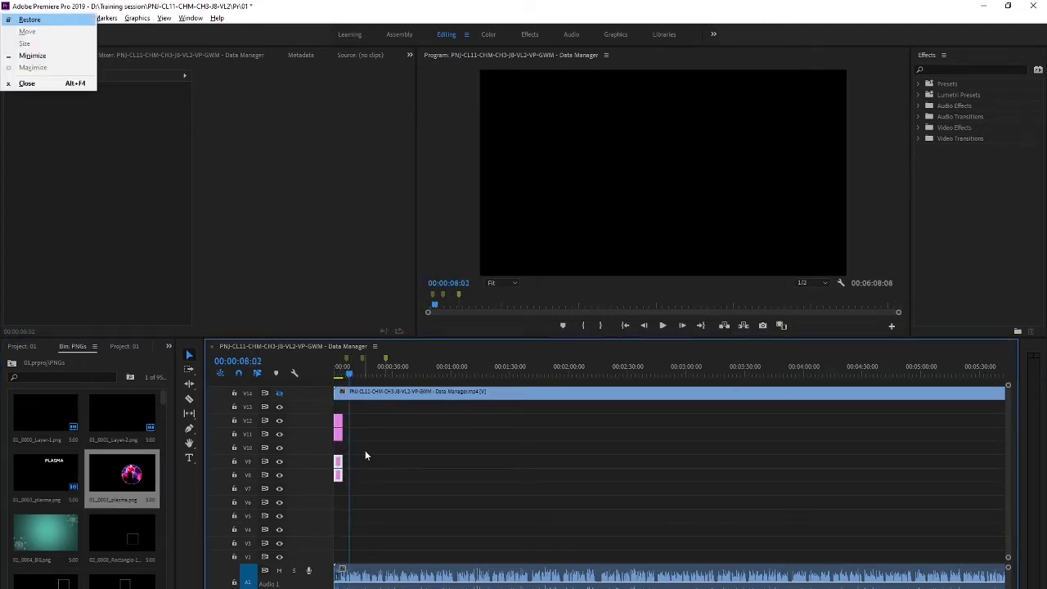
key(Escape)
- Extend the four PNG clips on V12, V11, V9 and V8 to the first marker at 00:00:06:12
alt+scroll(370, 487, up, 4)
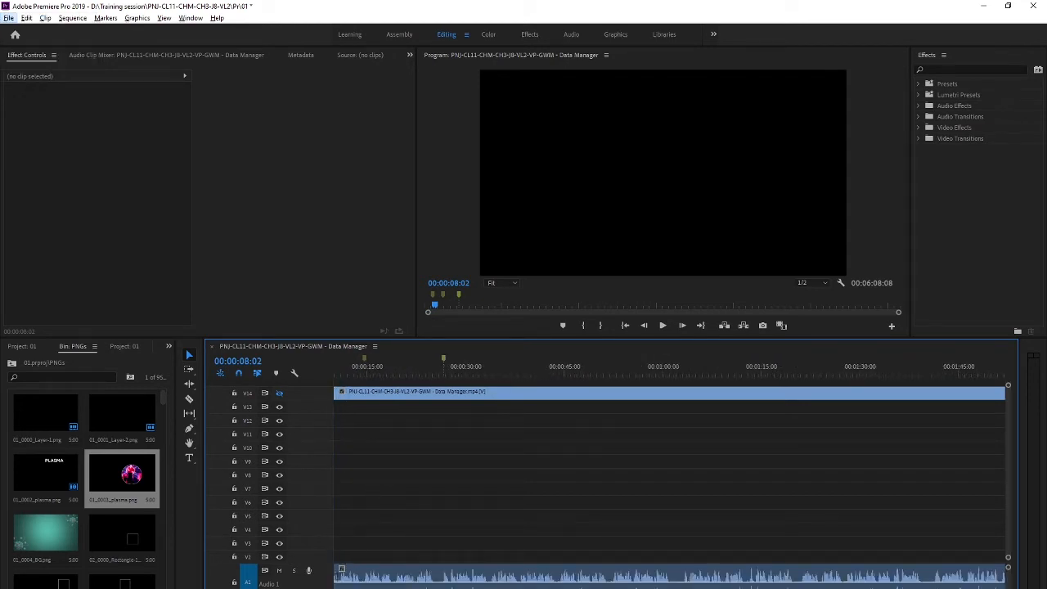
scroll(377, 458, up, 2)
drag(388, 377, 376, 377)
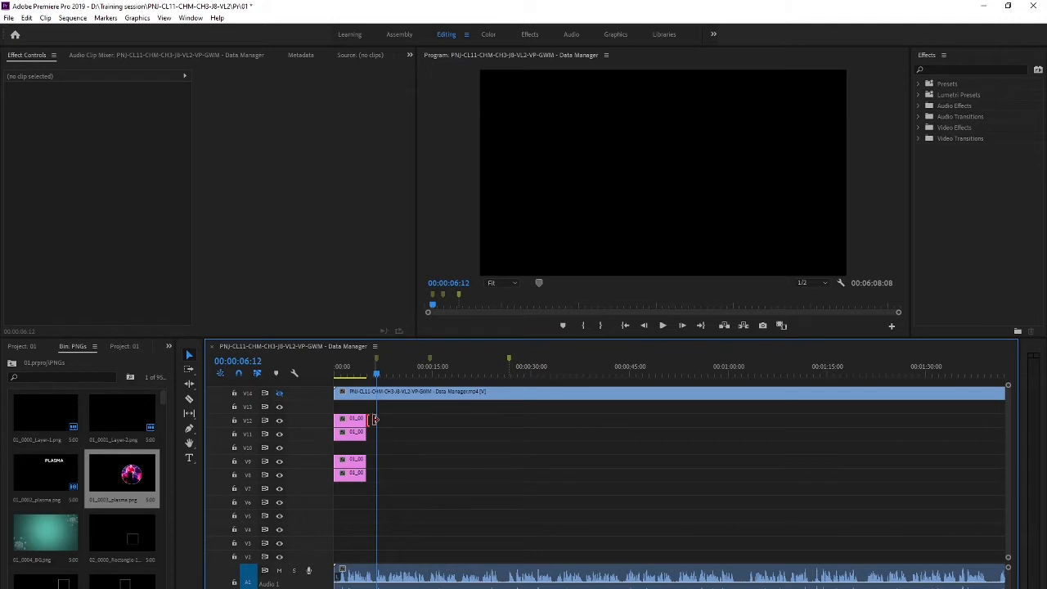
drag(349, 505, 374, 427)
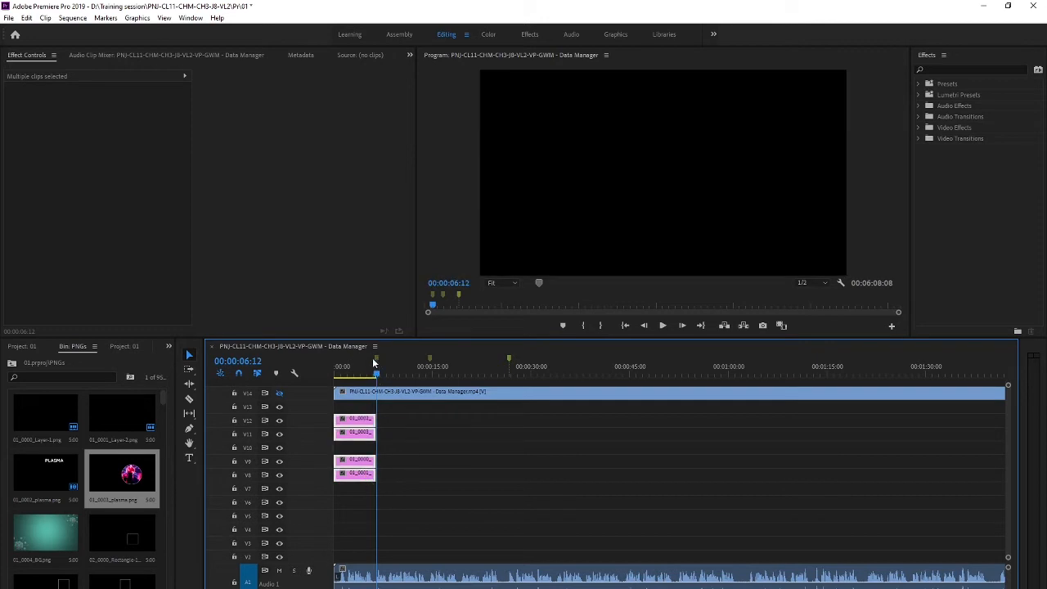
- Nest the four selected PNG clips as a sequence named 01 and check the layers inside it
right_click(357, 444)
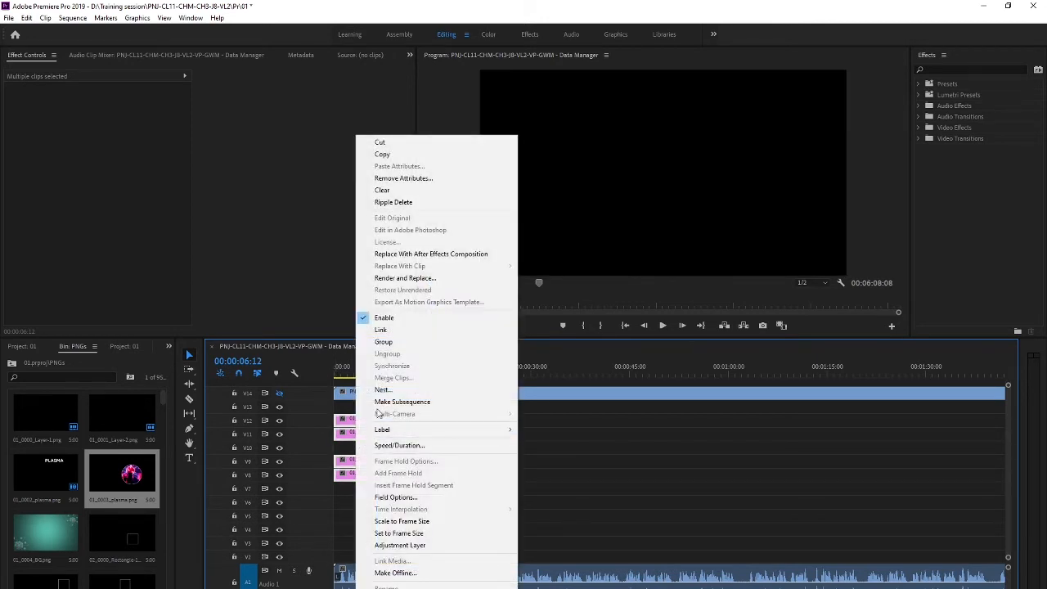
click(381, 389)
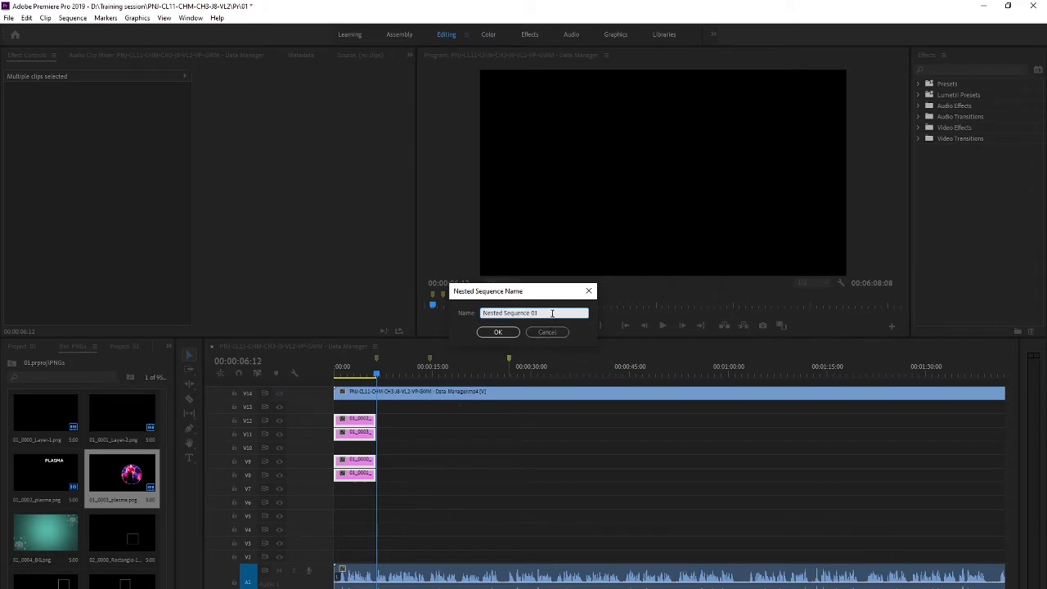
key(Return)
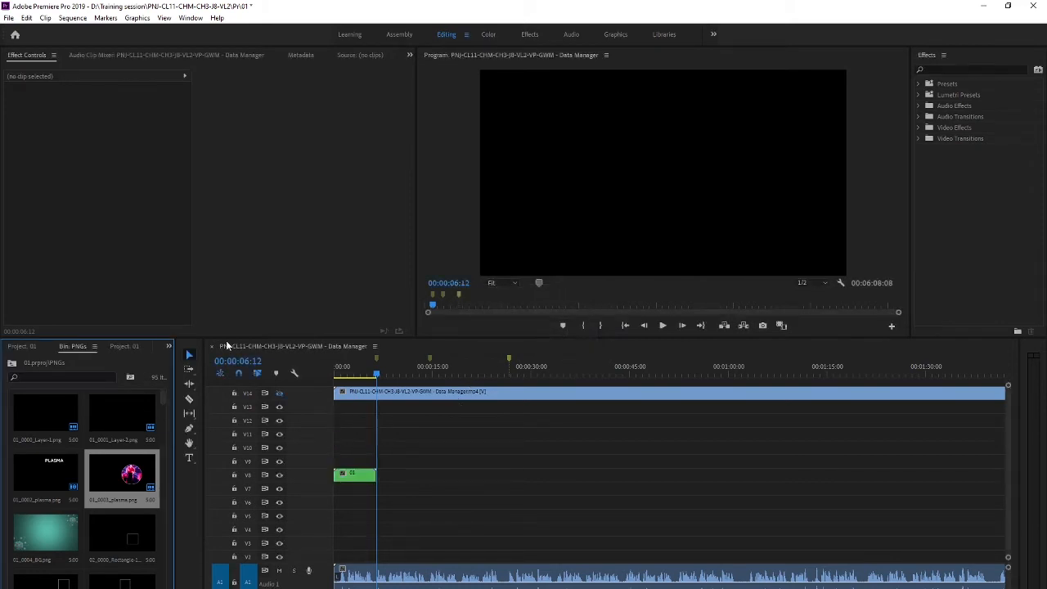
double_click(344, 474)
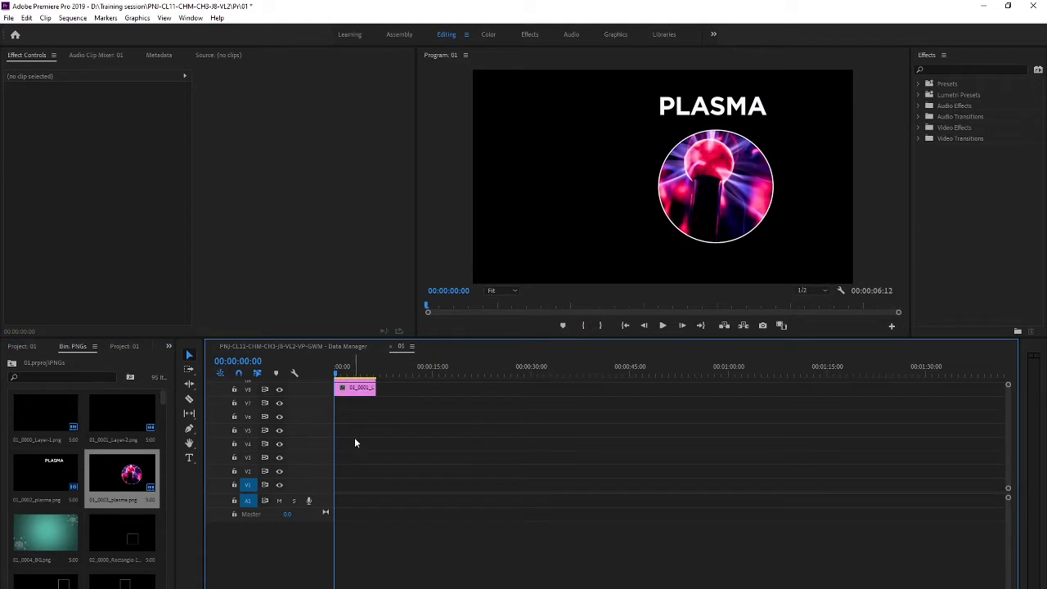
scroll(354, 436, up, 3)
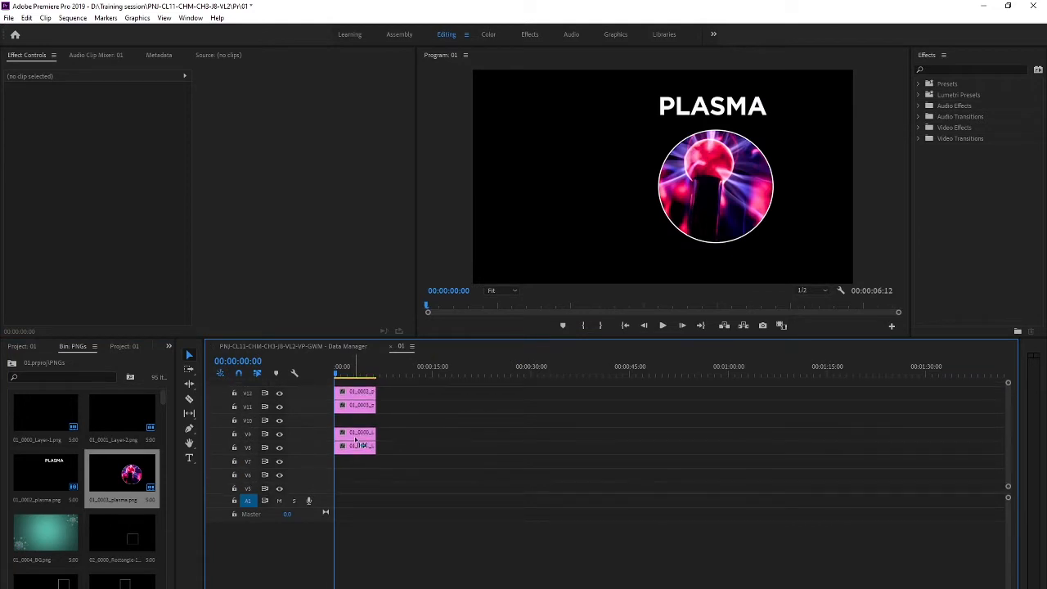
click(327, 347)
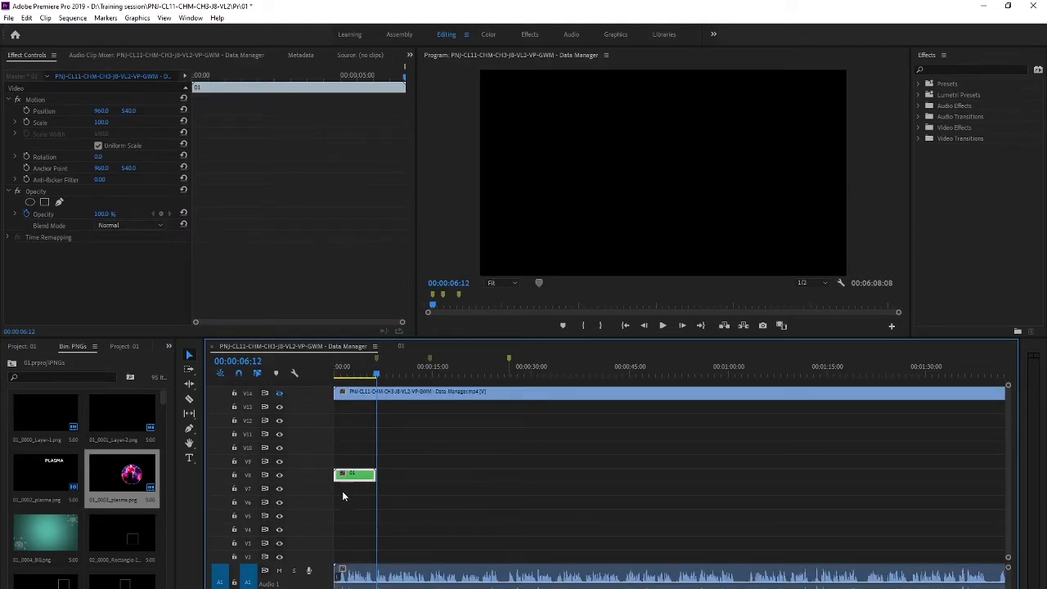
- Place the PNGs 02_0000, 02_0002 and 02_0001 Rectangle on V12, V10 and V8 at 00:00:06:12
scroll(104, 512, down, 1)
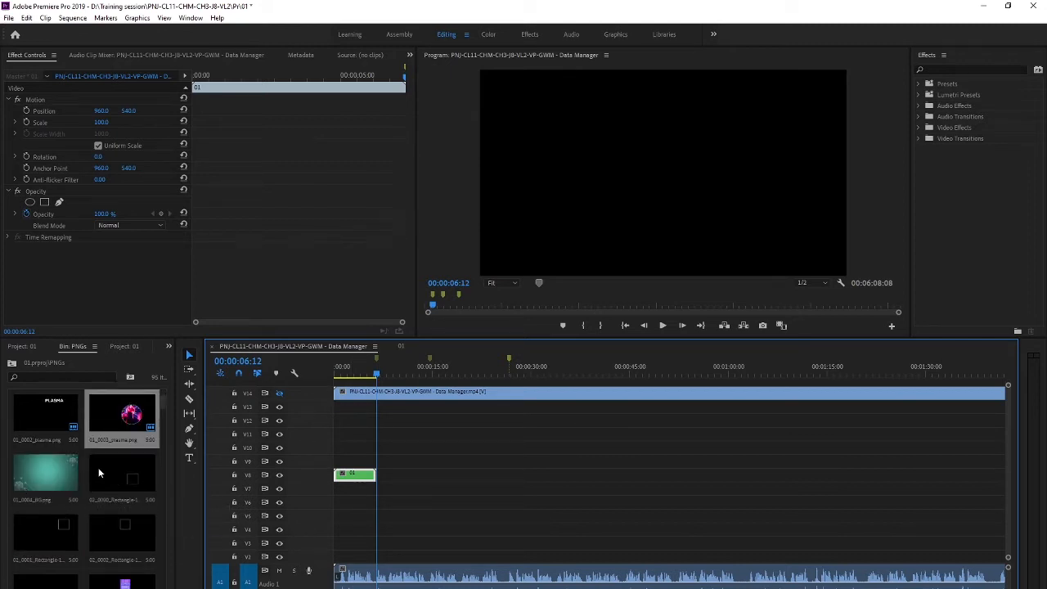
scroll(86, 494, down, 1)
scroll(87, 494, up, 1)
drag(101, 467, 389, 420)
drag(107, 555, 389, 447)
drag(43, 546, 391, 475)
- Place the 02_0004 neon sign PNG on V13, 02_0003_Layer-1.png on V6 and 02_0005_Layer-3.png on V5 at 00:00:06:12
scroll(131, 543, down, 1)
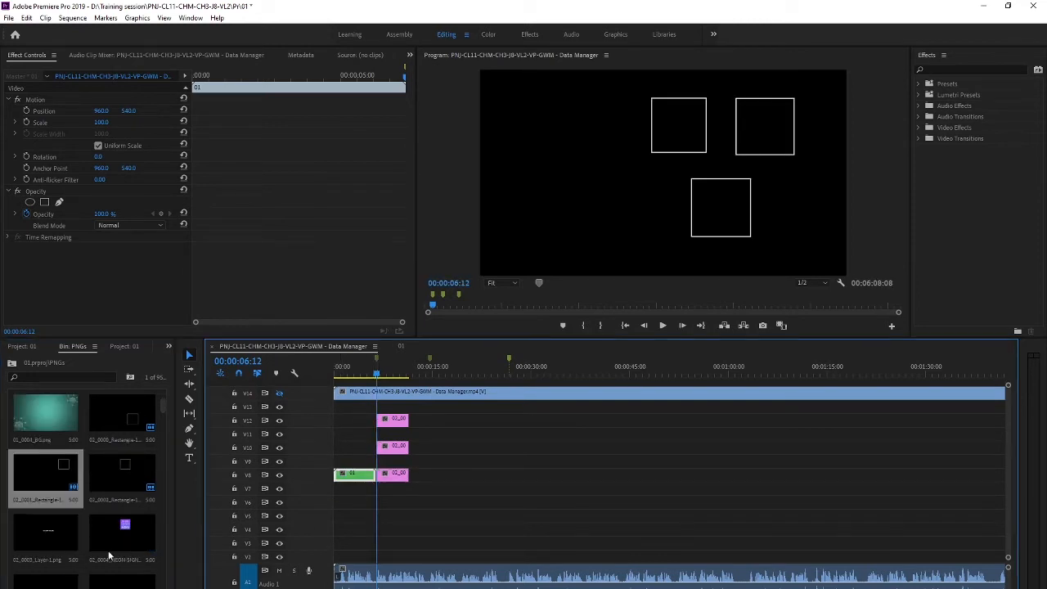
drag(122, 543, 378, 411)
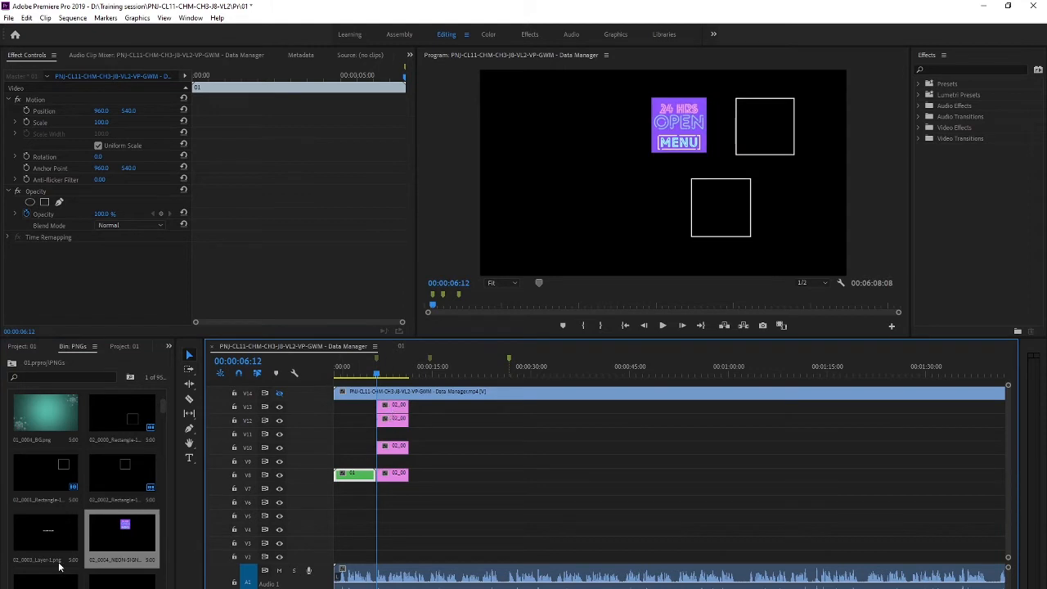
scroll(65, 556, down, 1)
drag(53, 483, 381, 502)
drag(45, 532, 381, 517)
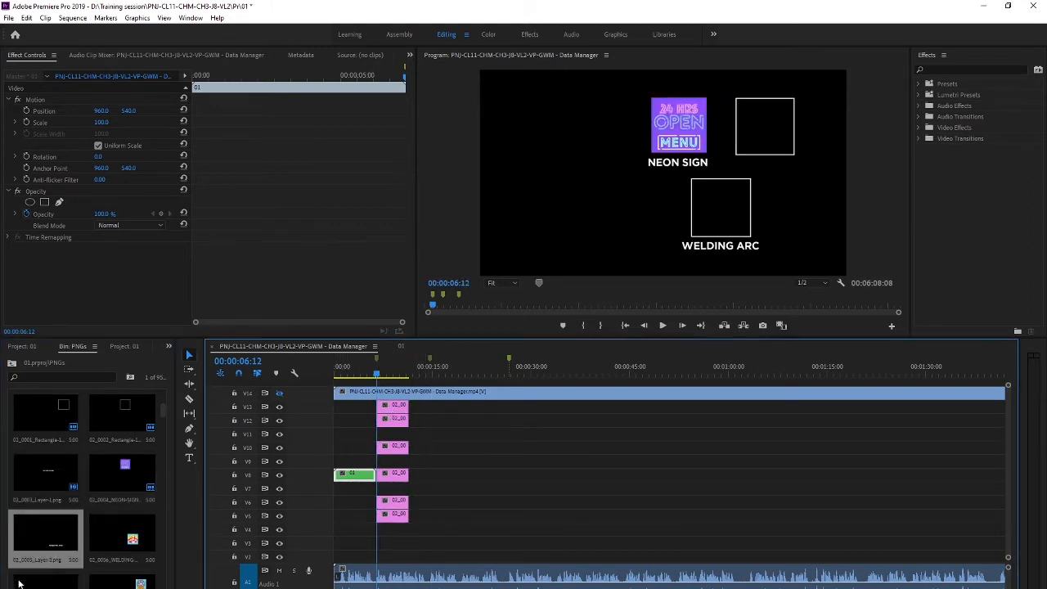
- Place 02_0007_Layer-2.png on V4, the 02_0006 welding PNG on V9 and the 02_0008 plasma ball PNG on V11 at 00:00:06:12
drag(22, 582, 381, 531)
drag(121, 537, 384, 466)
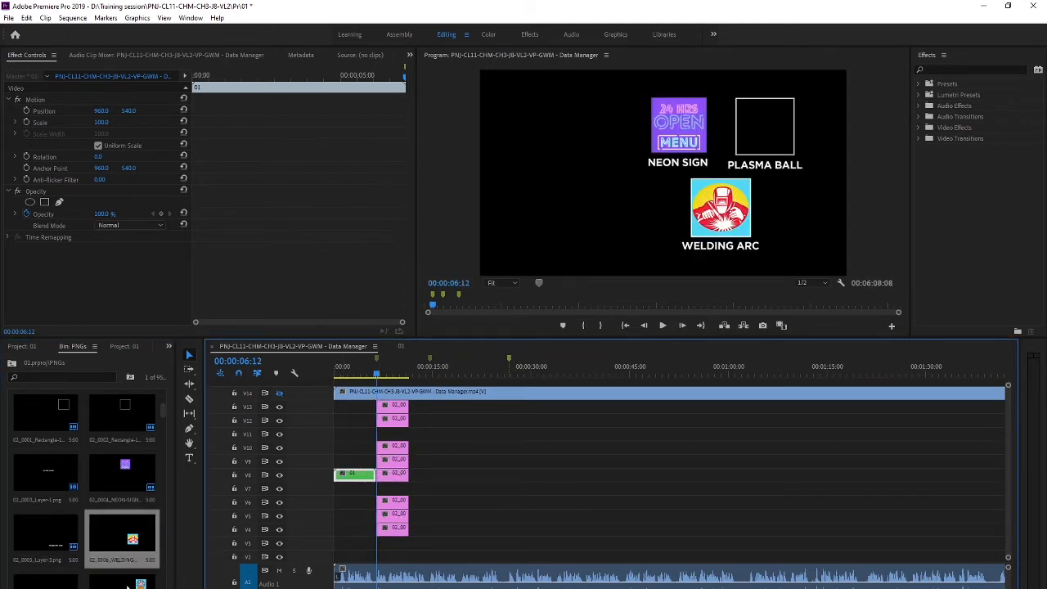
drag(127, 583, 394, 532)
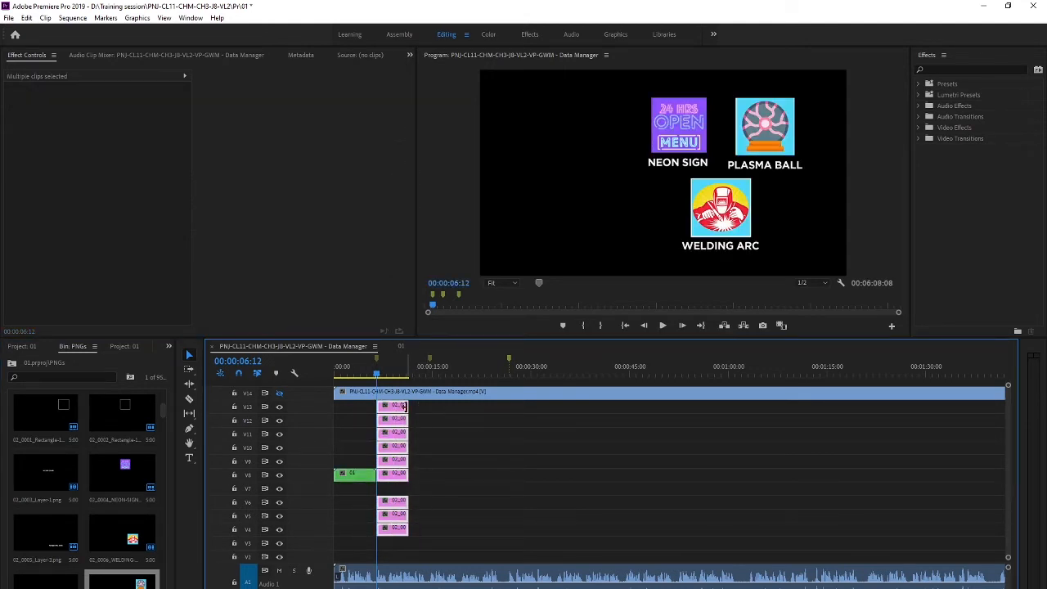
- Extend all the selected 02 clips to the second marker at 00:00:14:16 and nest them as 02
drag(406, 410, 425, 408)
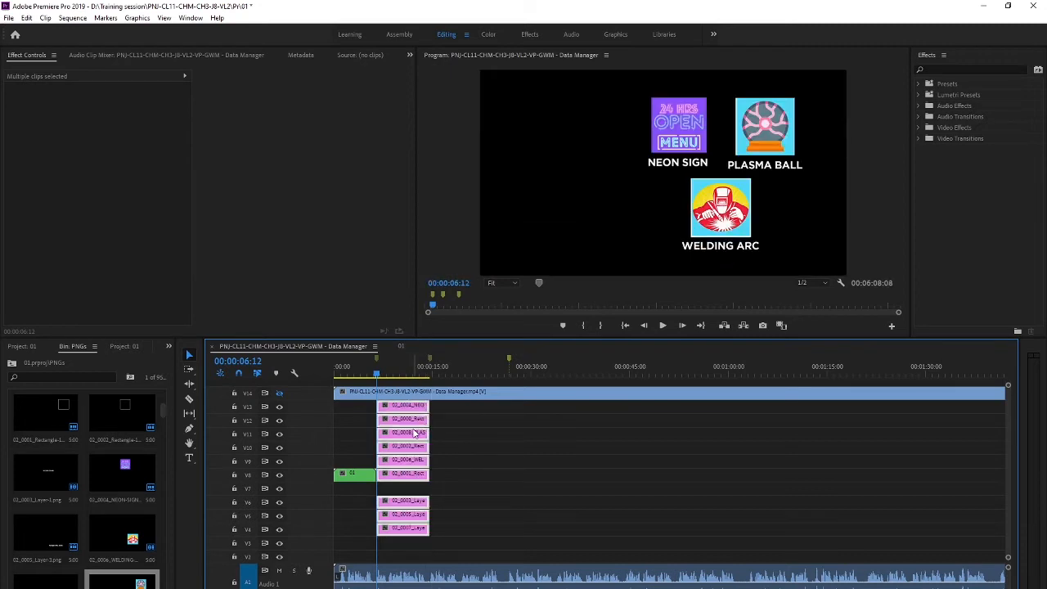
right_click(415, 433)
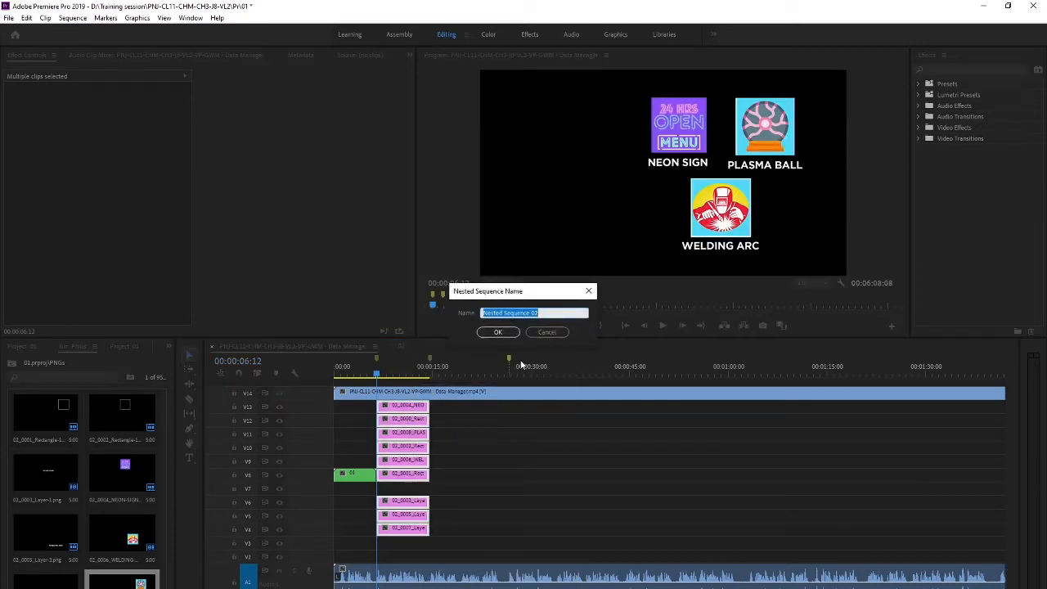
key(Return)
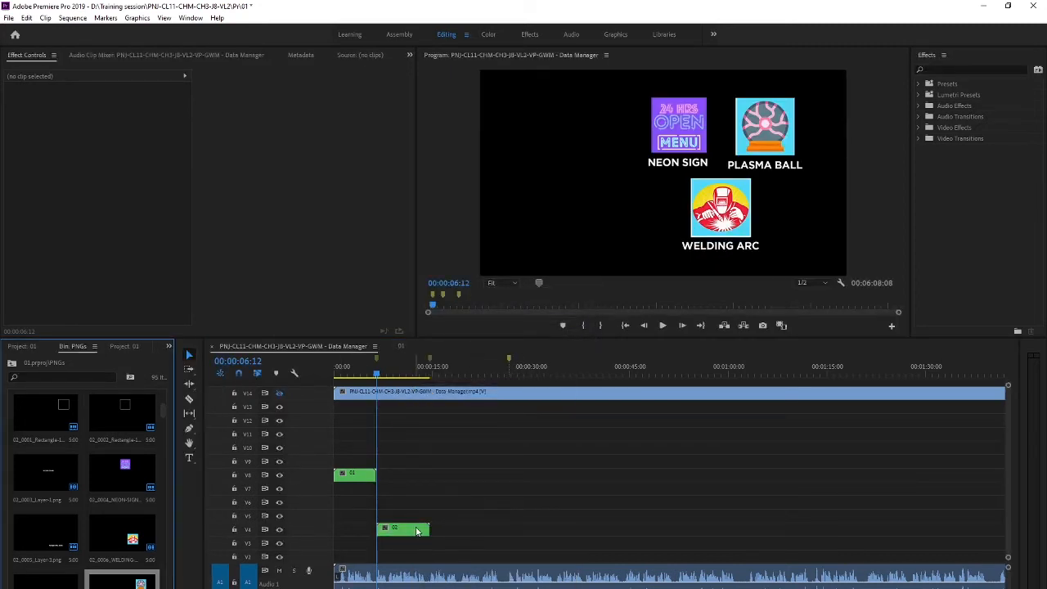
- Move the nested clip 02 up four tracks from V4 to V8, beside nest 01
click(416, 532)
key(alt+Up)
key(alt+Up)
key(alt+Up)
key(alt+Up)
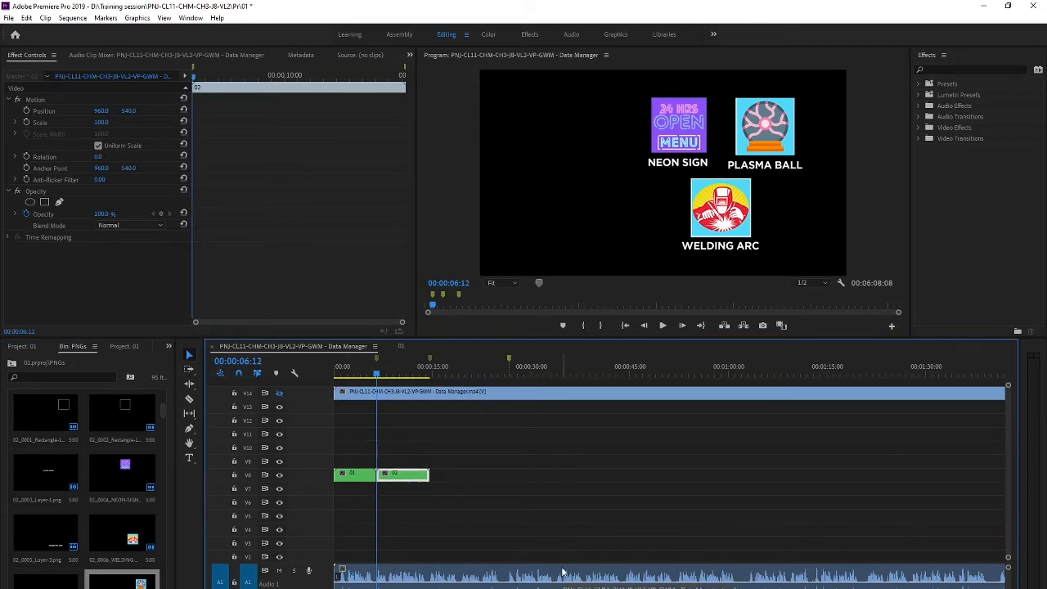
- Inspect the layers inside nested sequence 02 and return to the main narrator sequence
double_click(405, 474)
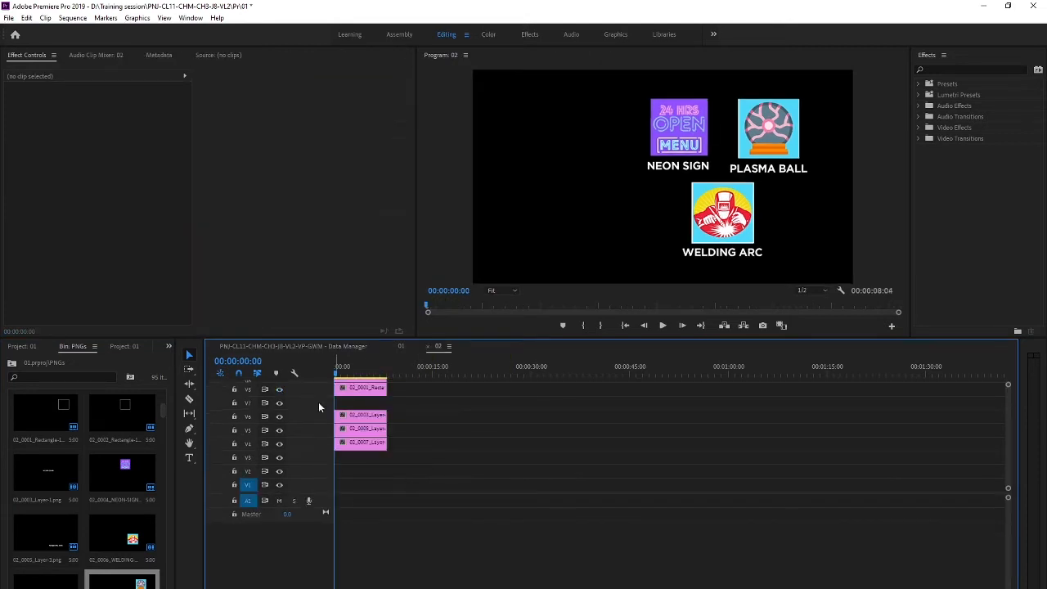
click(354, 375)
scroll(371, 431, up, 4)
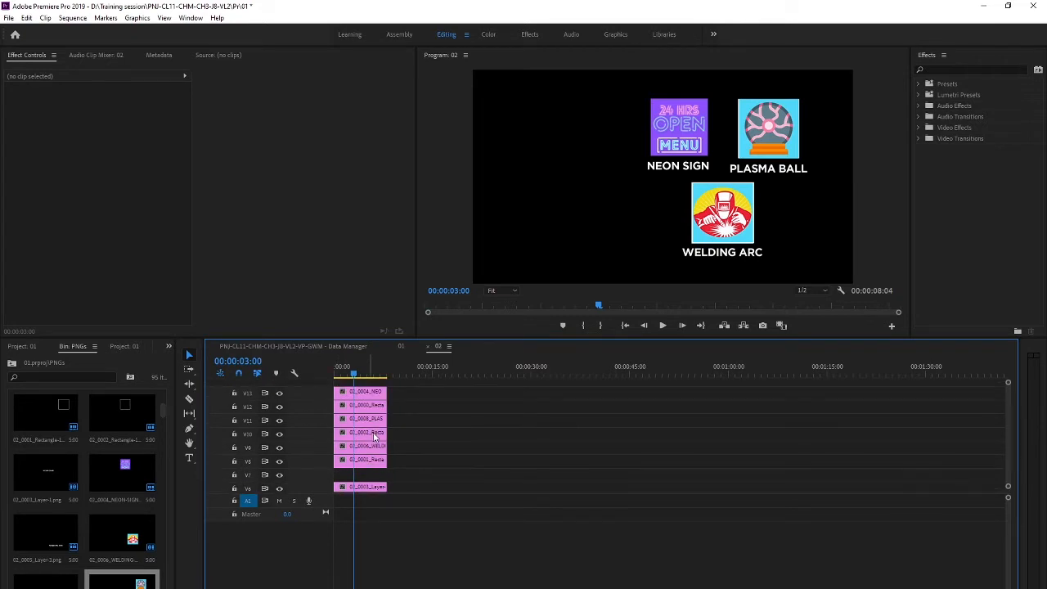
click(345, 345)
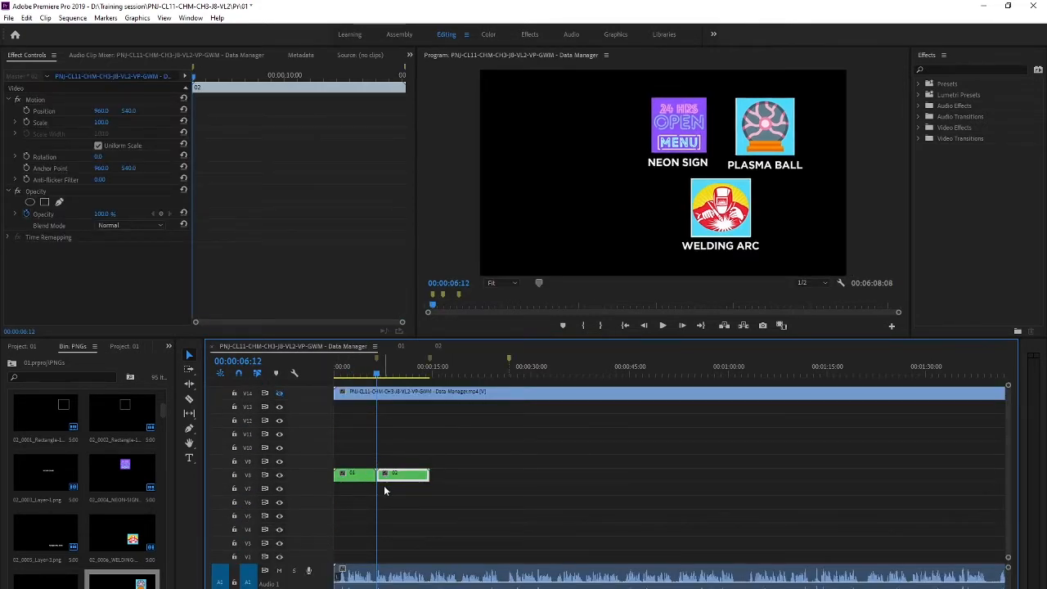
- Place 03_eclipse.png on V12 at the second marker, 00:00:14:16, and preview it
drag(379, 374, 433, 382)
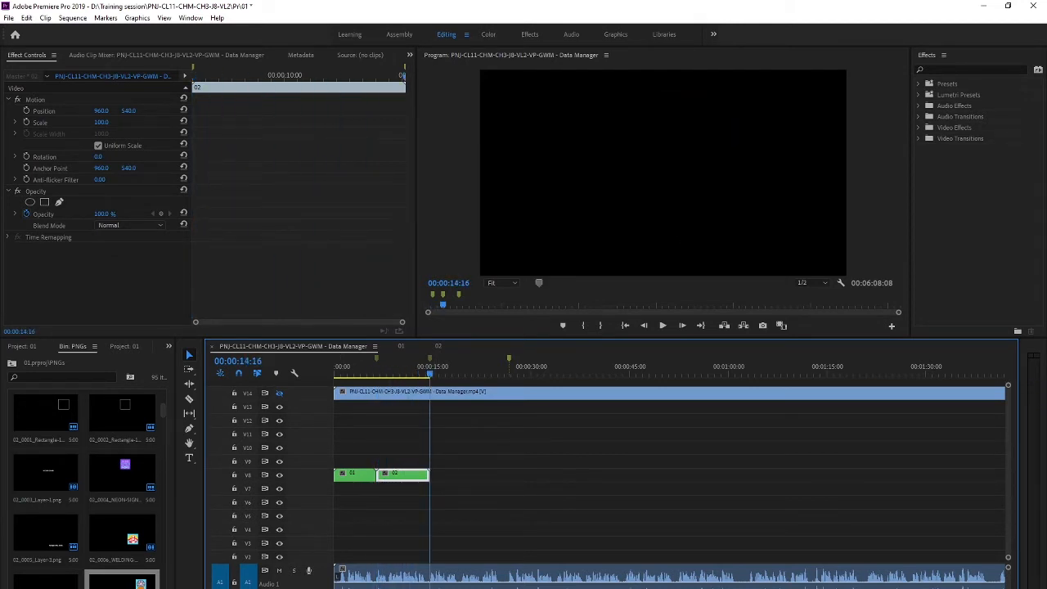
scroll(129, 533, down, 3)
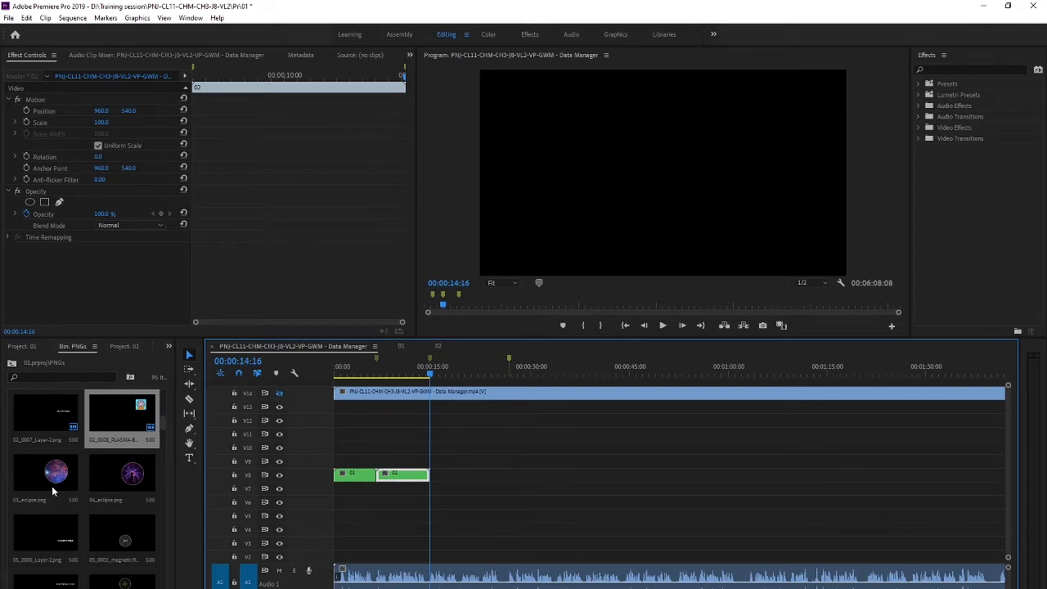
drag(53, 490, 432, 421)
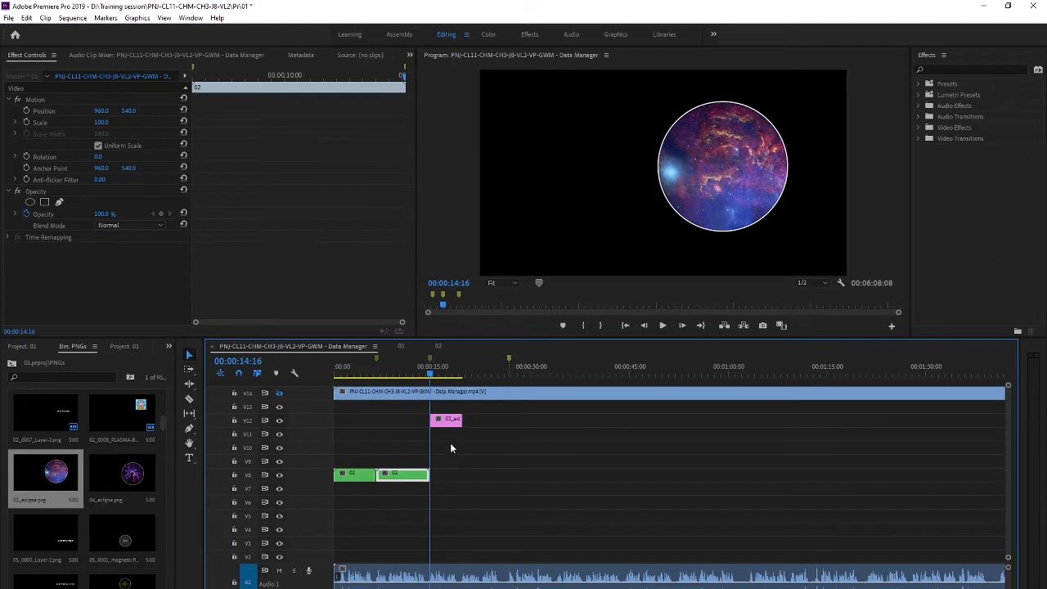
drag(432, 375, 438, 375)
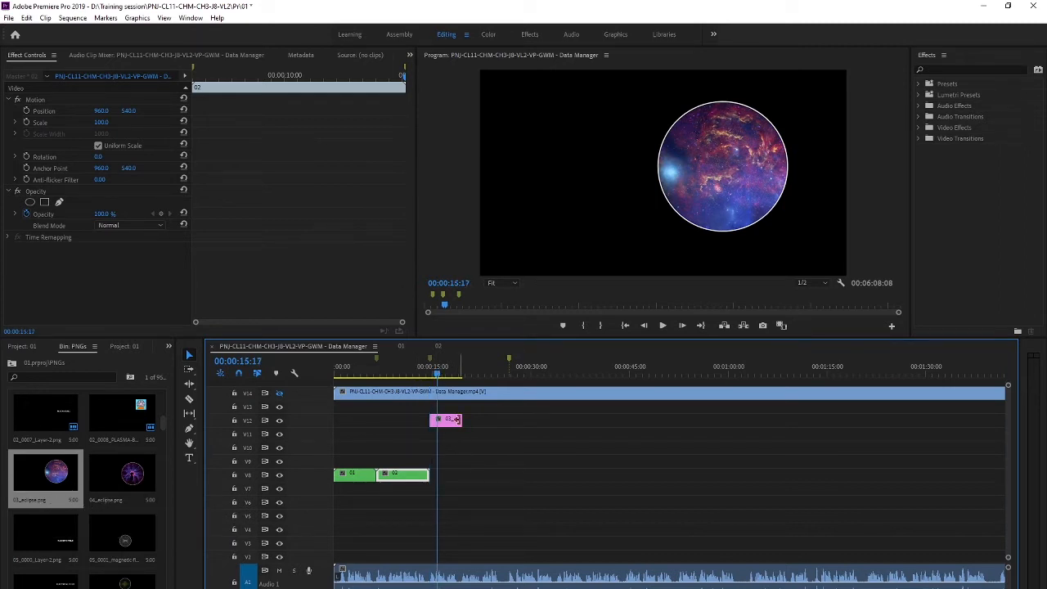
- Extend the 03_eclipse.png clip to the third marker and nest it as 03
drag(456, 420, 507, 426)
right_click(483, 421)
click(534, 377)
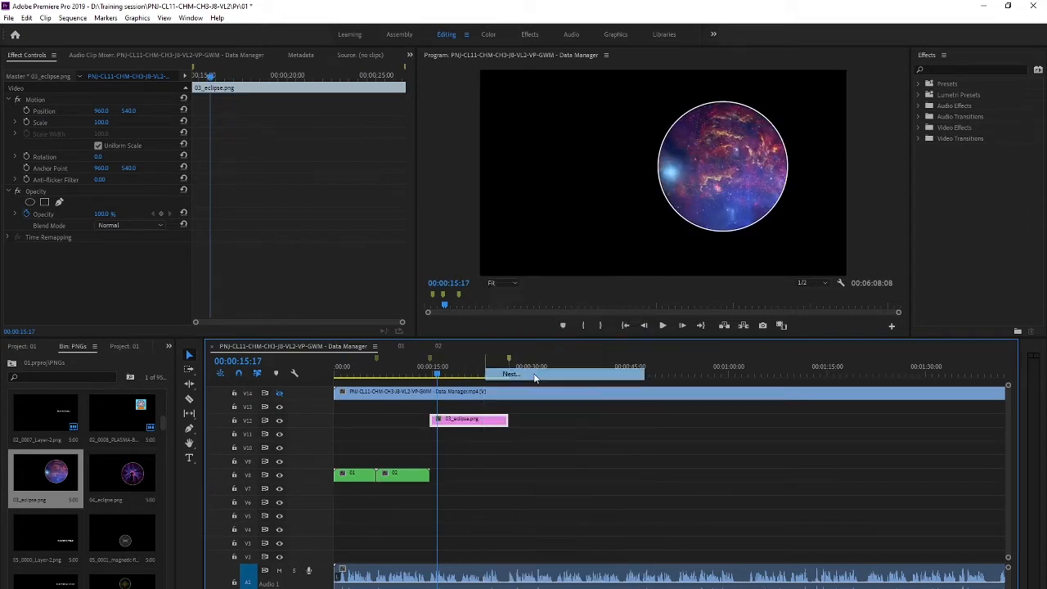
text(03)
key(Return)
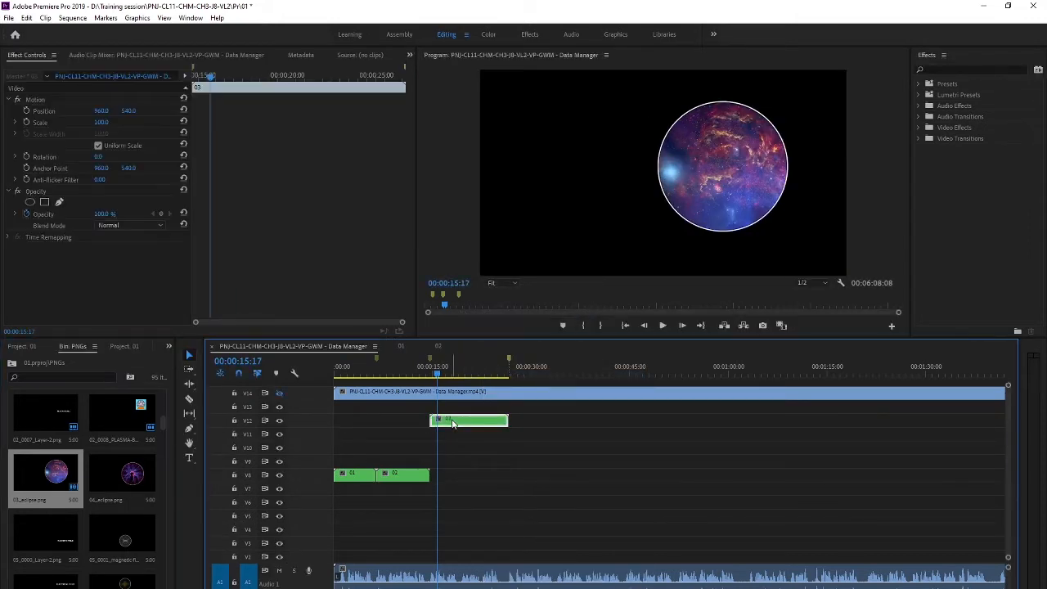
- Move the nested clip 03 down four tracks from V12 to V8, after nest 02
key(alt+Down)
key(alt+Down)
key(alt+Down)
key(alt+Down)
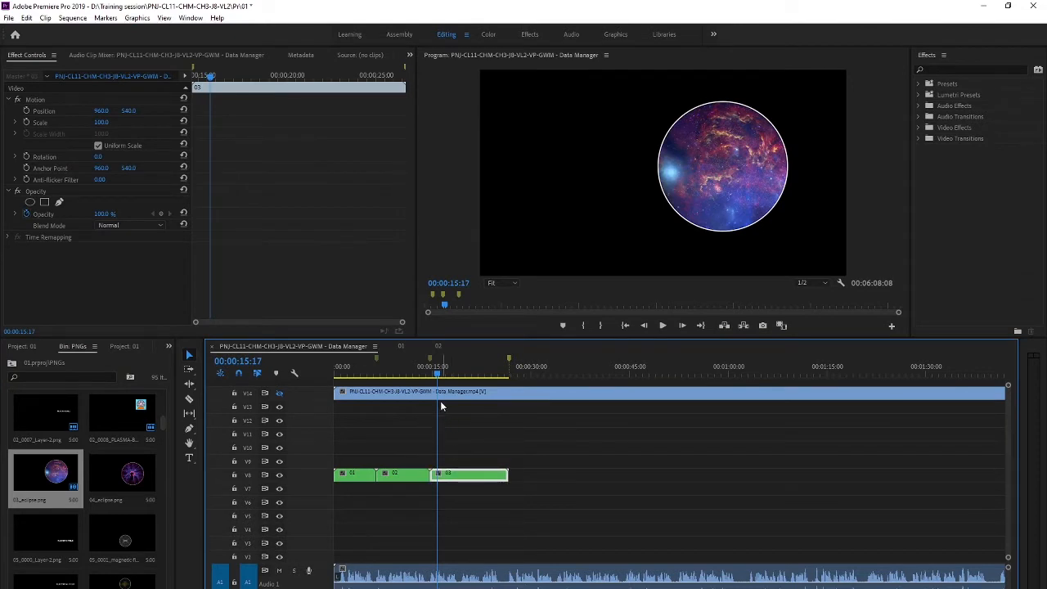
- Return the playhead to the sequence start and make the narrator track V14 visible again
drag(436, 375, 445, 409)
scroll(459, 517, down, 3)
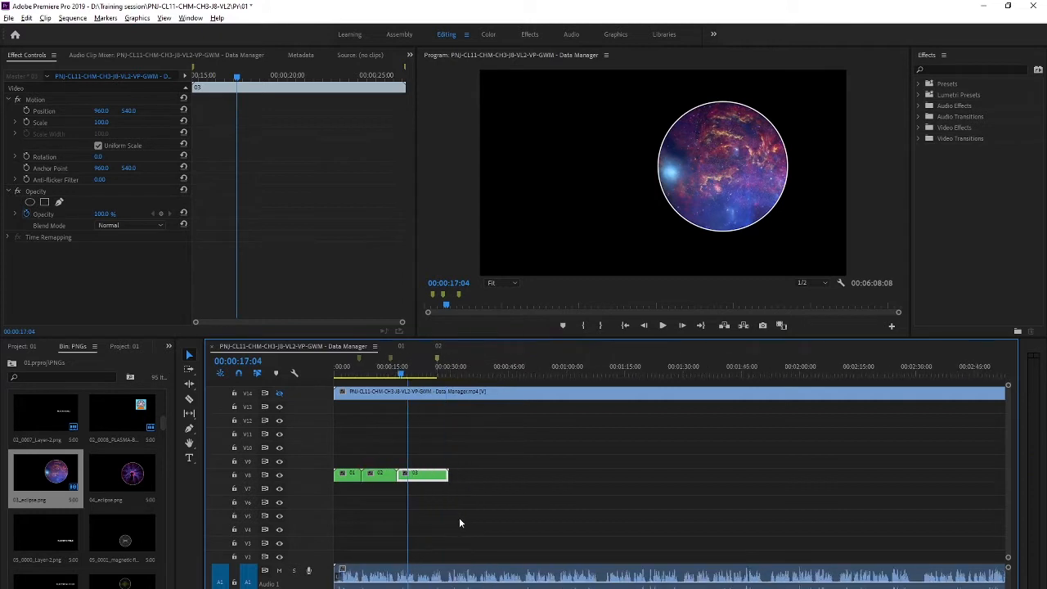
drag(399, 375, 460, 374)
key(Home)
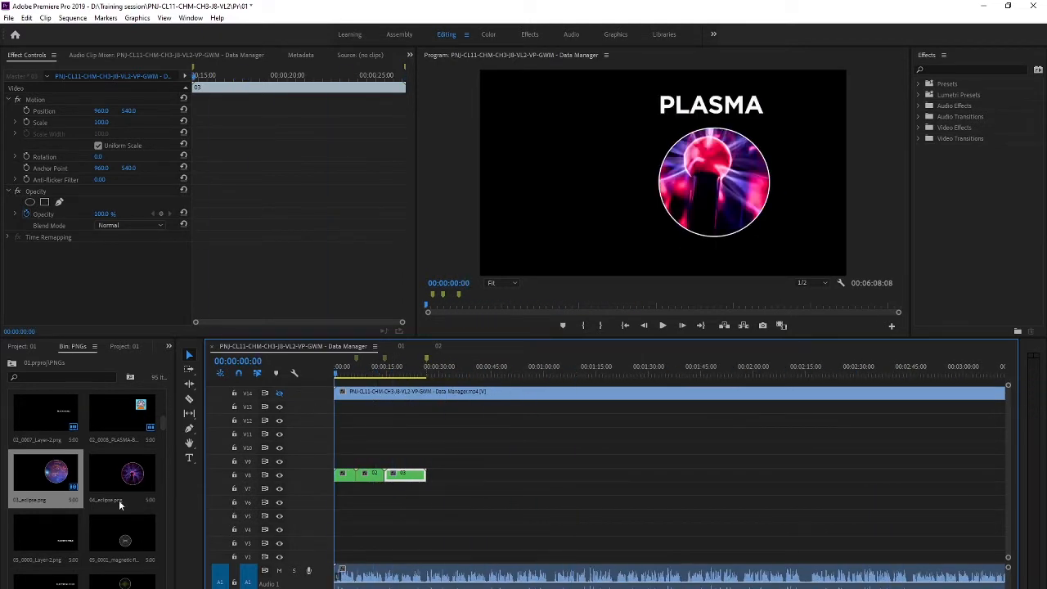
scroll(82, 518, down, 4)
scroll(82, 518, up, 5)
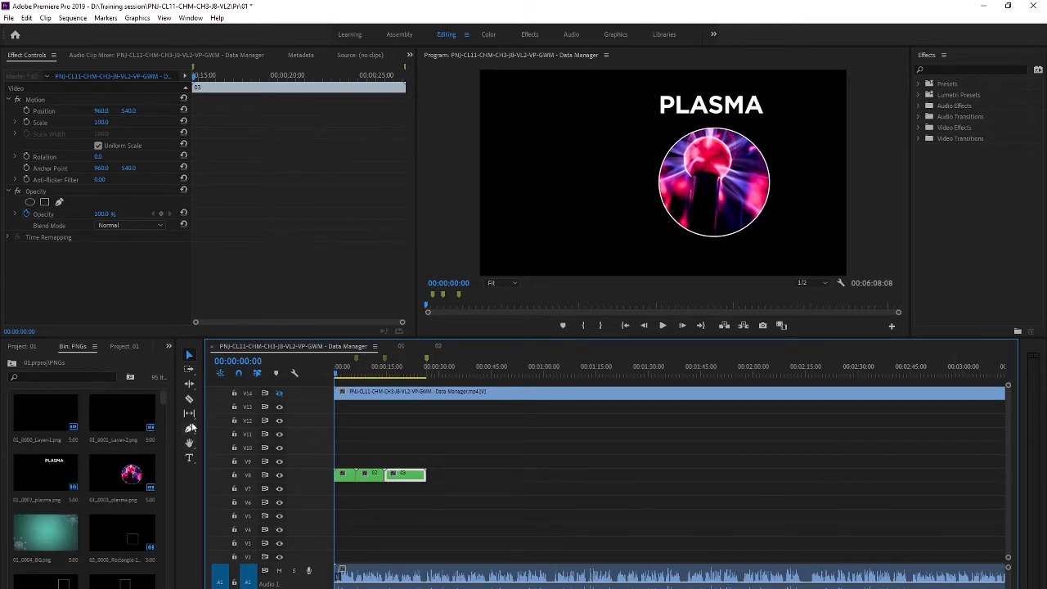
click(279, 392)
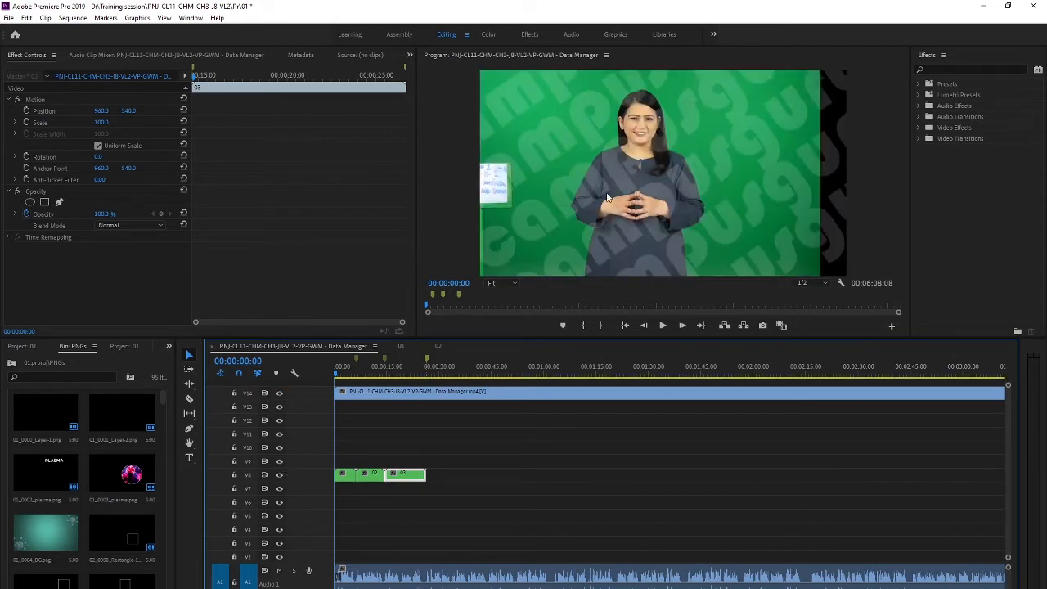
- Find the Ultra Key effect and apply it to the narrator clip on V14
click(369, 393)
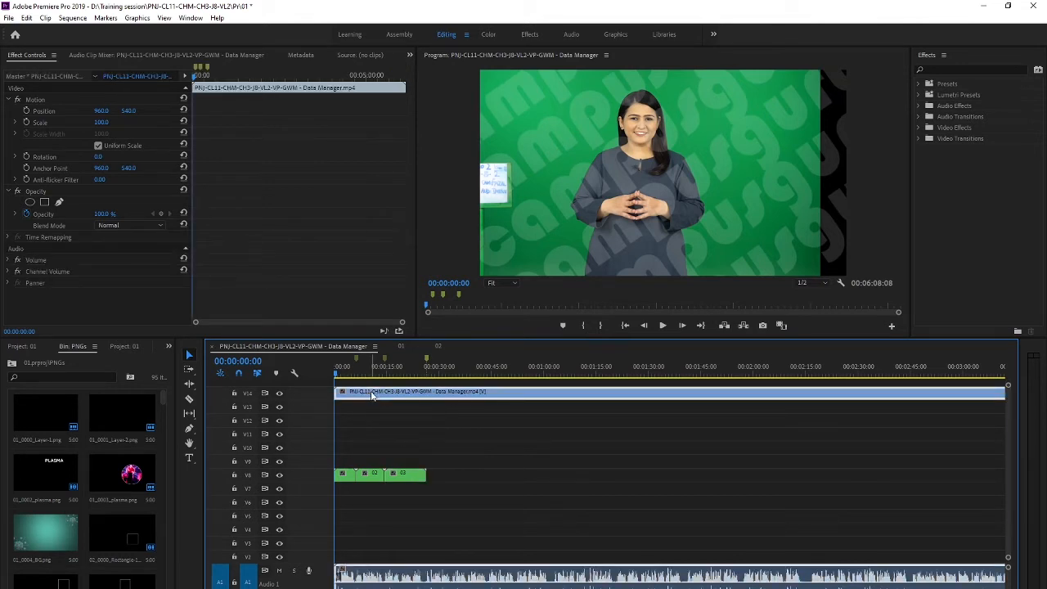
click(956, 69)
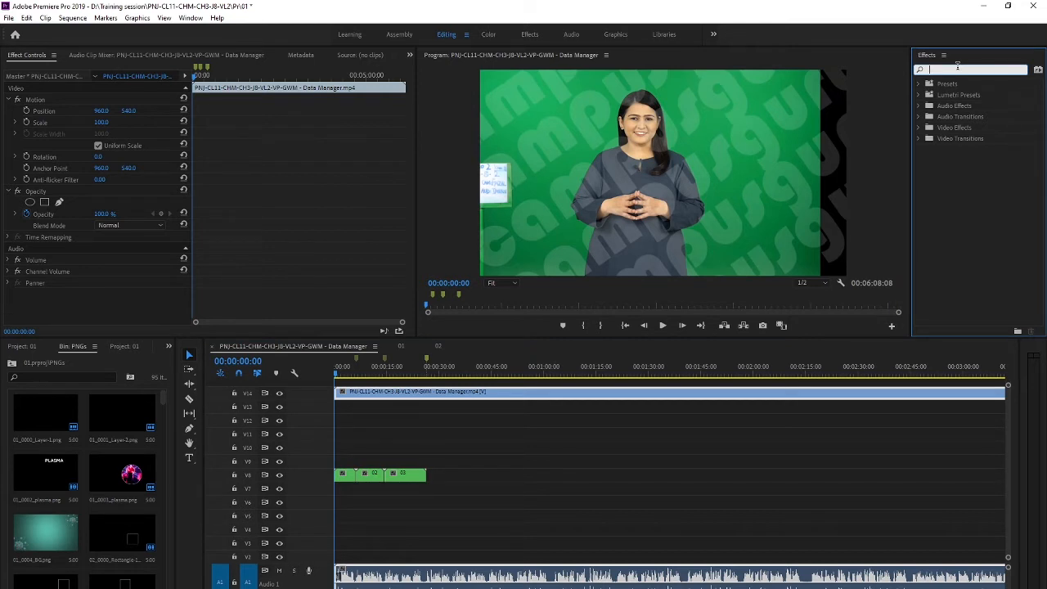
text(ultra ke)
drag(955, 157, 535, 395)
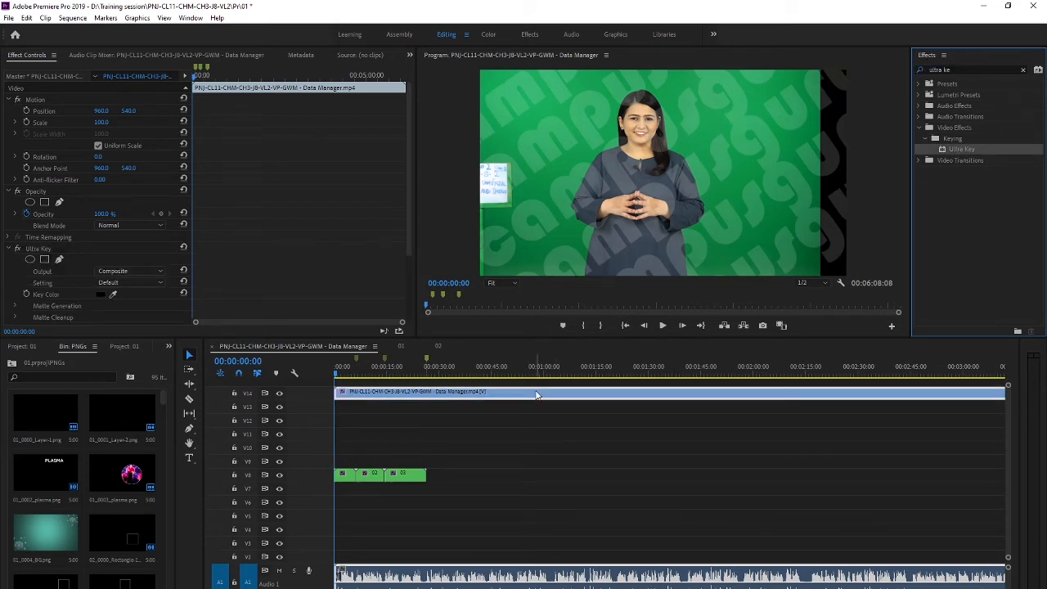
- Sample the green screen above the narrator's shoulder as the Ultra Key key color
scroll(58, 249, down, 2)
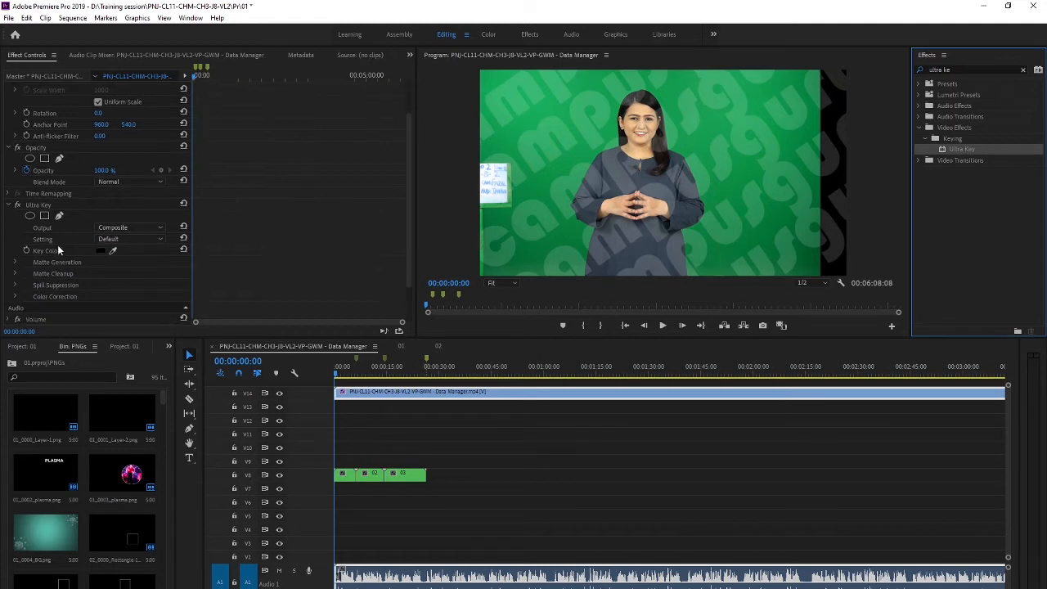
click(113, 251)
click(596, 125)
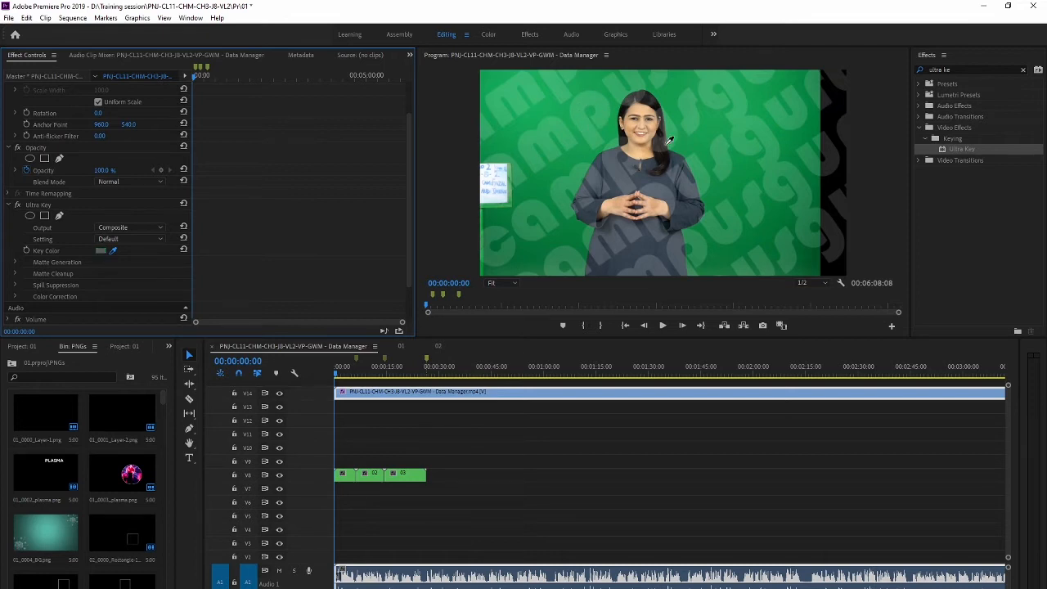
click(668, 95)
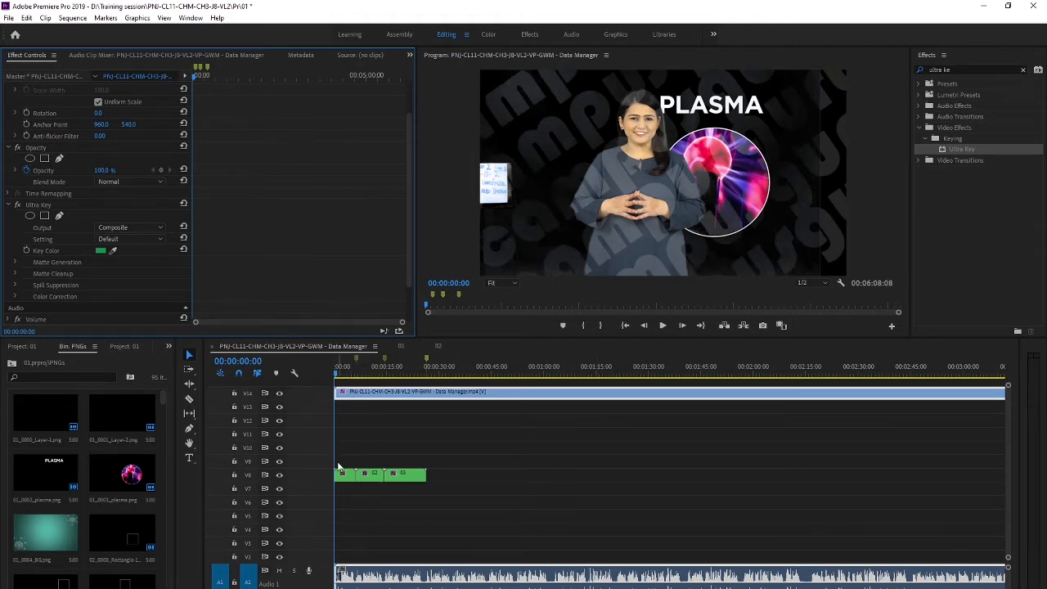
- Hide track V8 and set the Ultra Key matte generation Pedestal to 82
click(278, 475)
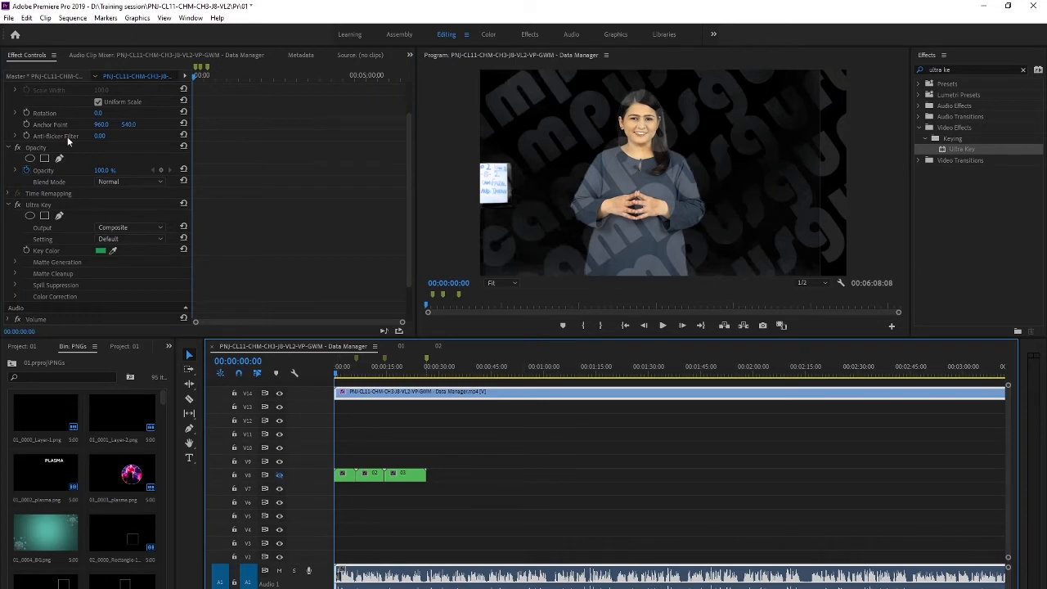
scroll(49, 225, down, 2)
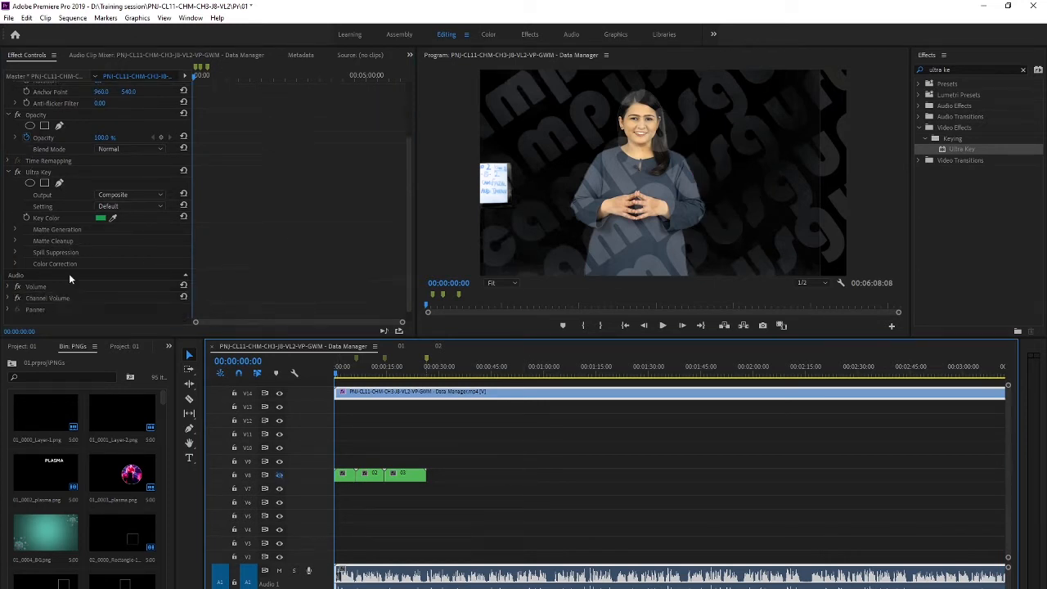
click(17, 219)
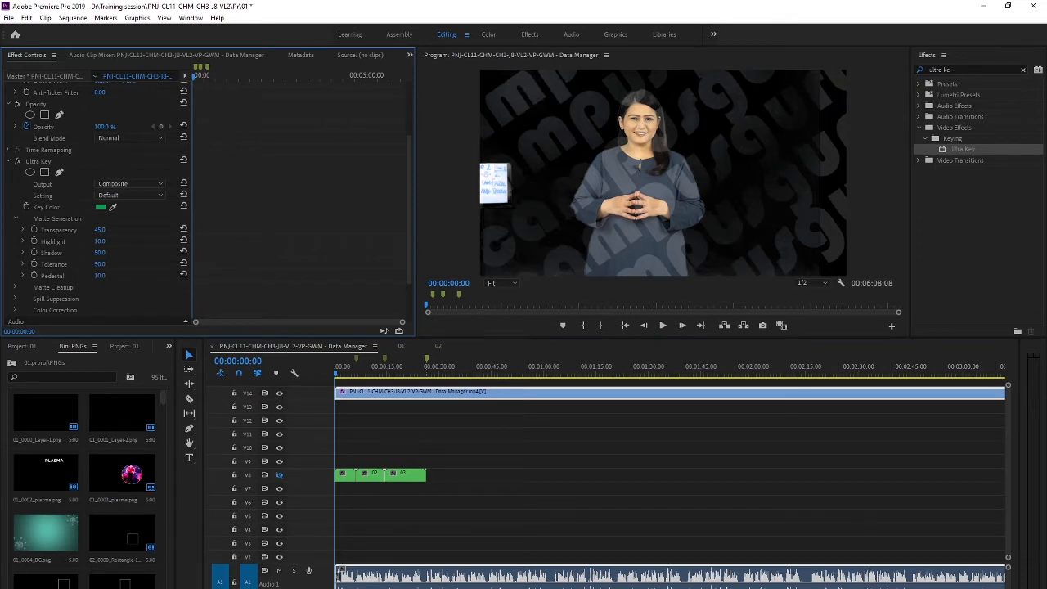
mouse_move(99, 275)
mouse_down()
mouse_move(127, 274)
mouse_move(109, 277)
mouse_up()
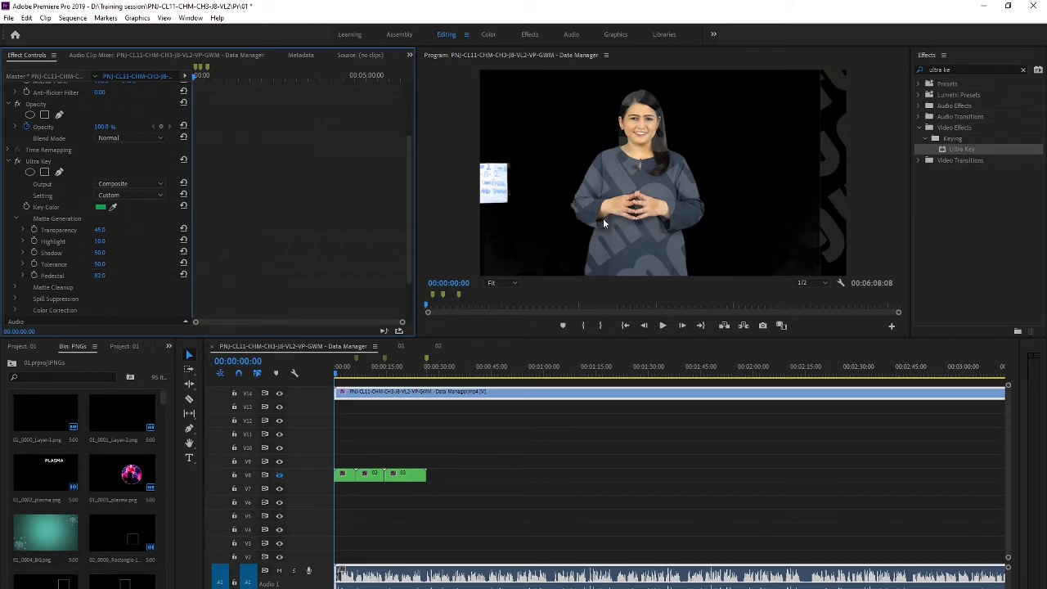
- At 00:00:12:16, start a freeform opacity mask on the narrator clip, tracing an arch of points around her and her outstretched hands
scroll(50, 172, up, 1)
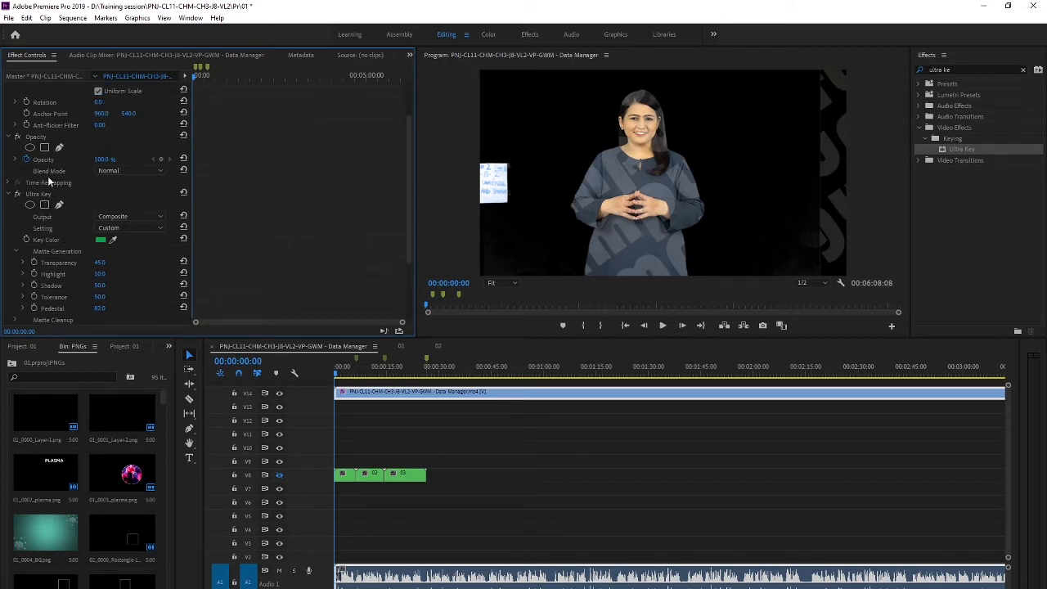
click(59, 147)
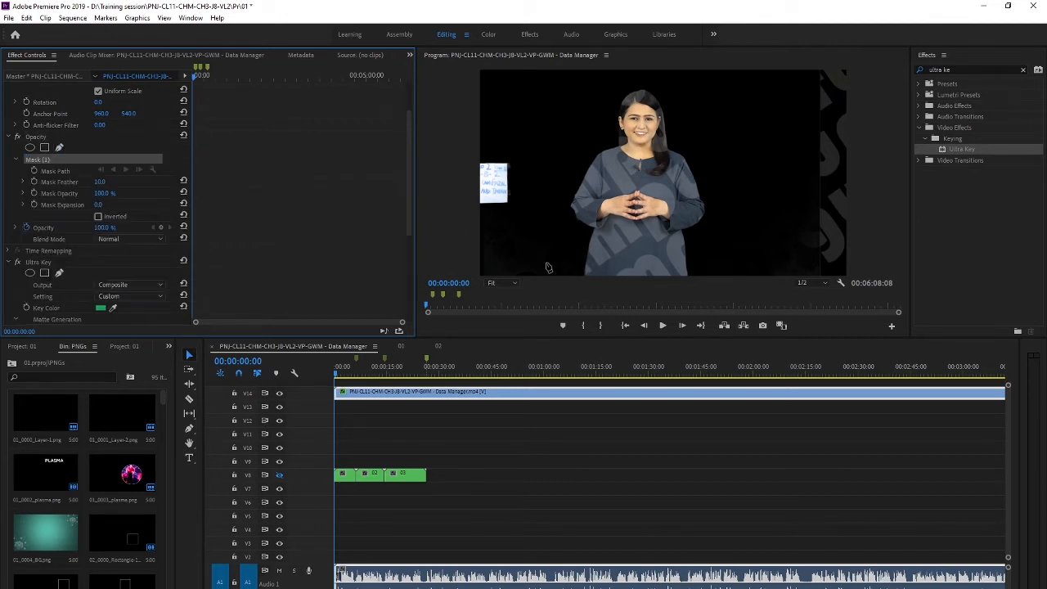
drag(337, 375, 379, 376)
click(521, 261)
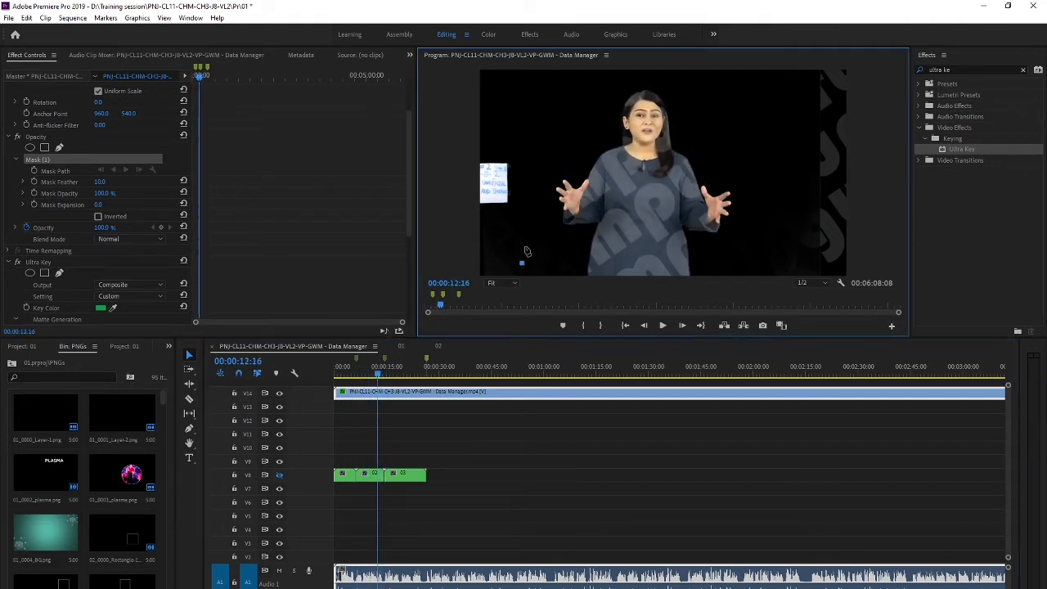
click(526, 236)
click(528, 184)
click(535, 133)
click(563, 93)
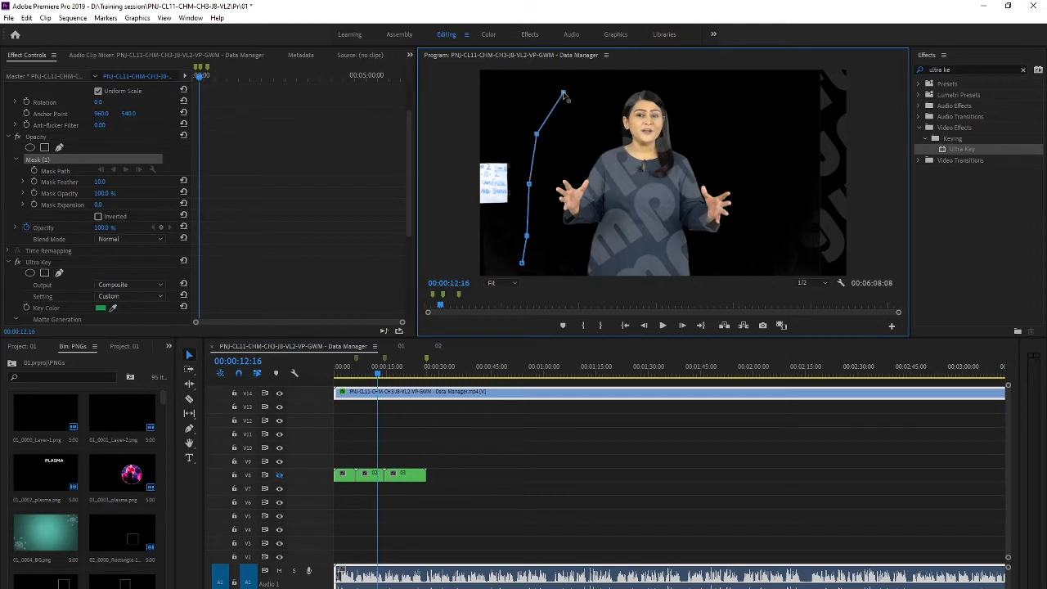
click(603, 80)
click(637, 79)
click(677, 81)
click(715, 103)
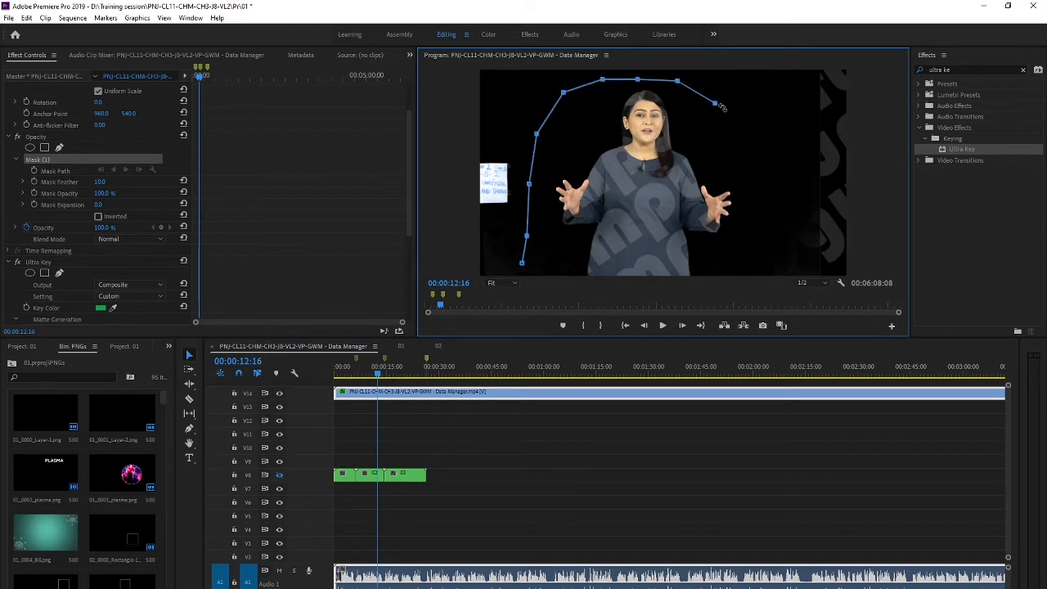
click(734, 124)
click(756, 166)
click(753, 199)
click(749, 242)
click(737, 268)
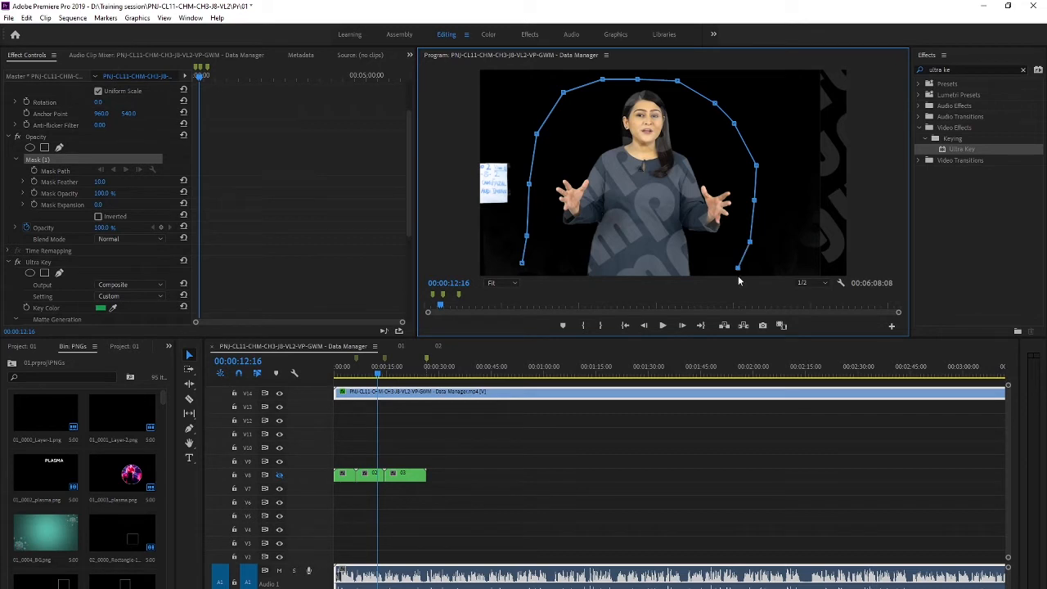
- Zoom the program preview out to 25% and extend the mask path below the video frame
click(496, 282)
click(498, 324)
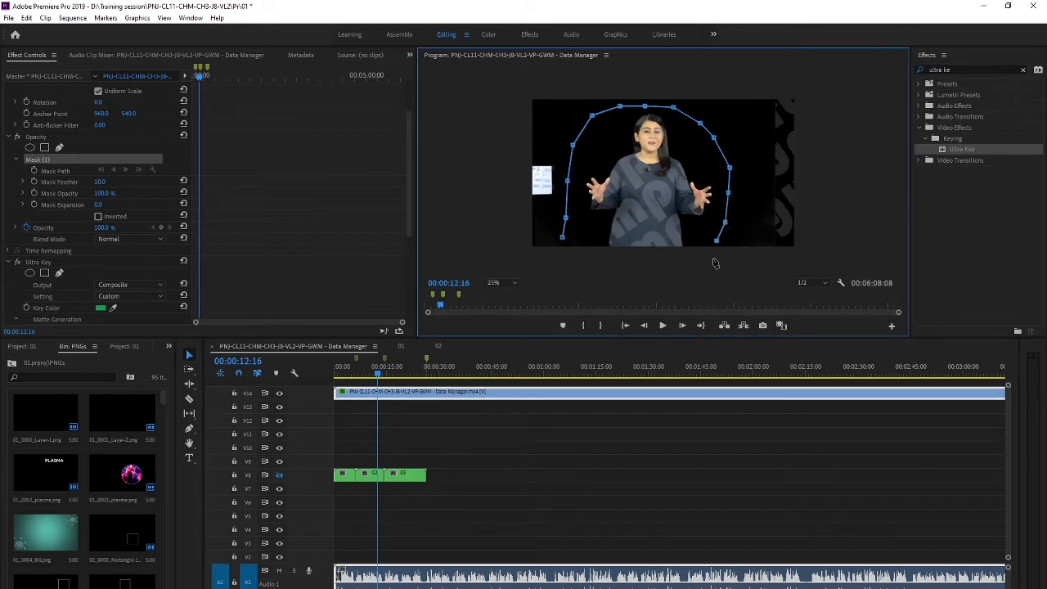
click(713, 257)
click(620, 270)
click(567, 266)
click(562, 237)
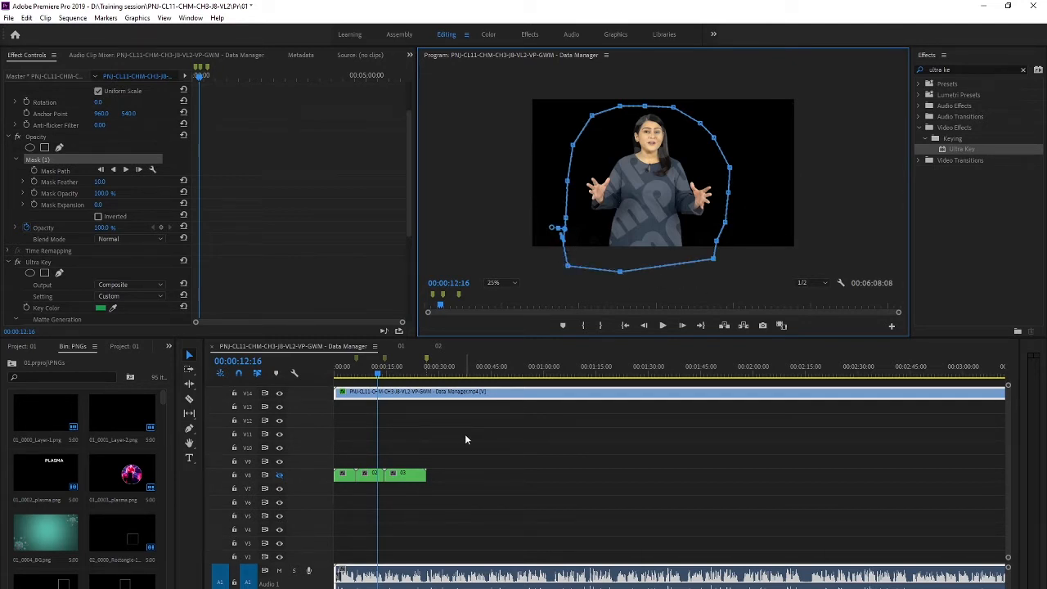
key(ctrl+z)
key(ctrl+z)
key(ctrl+z)
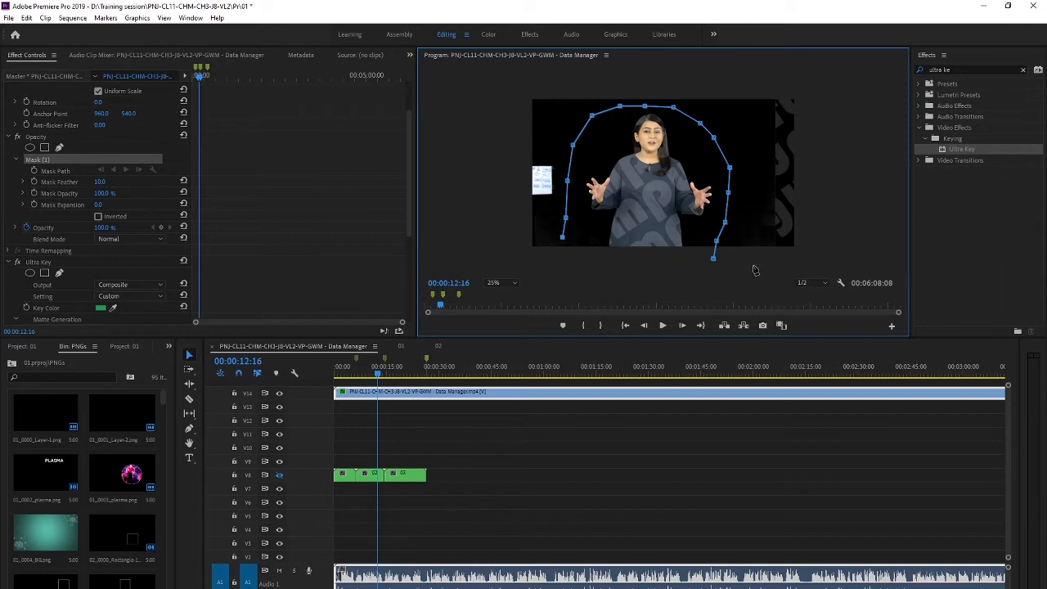
- Carry the opacity mask path around the outside of the video frame, close it at its first point and invert the mask
click(754, 261)
click(817, 255)
click(812, 82)
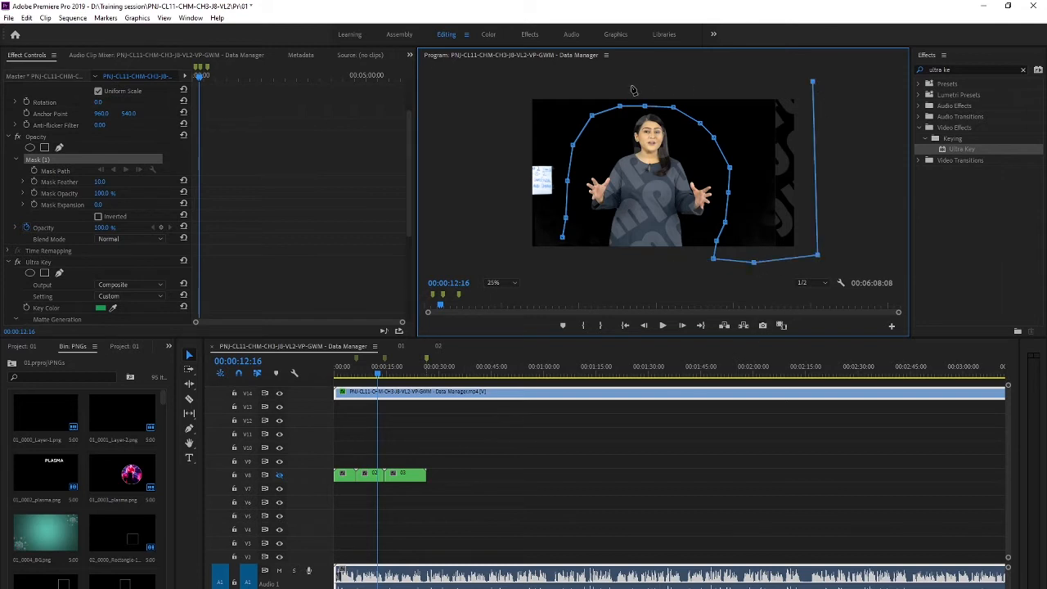
click(612, 78)
click(518, 88)
click(521, 256)
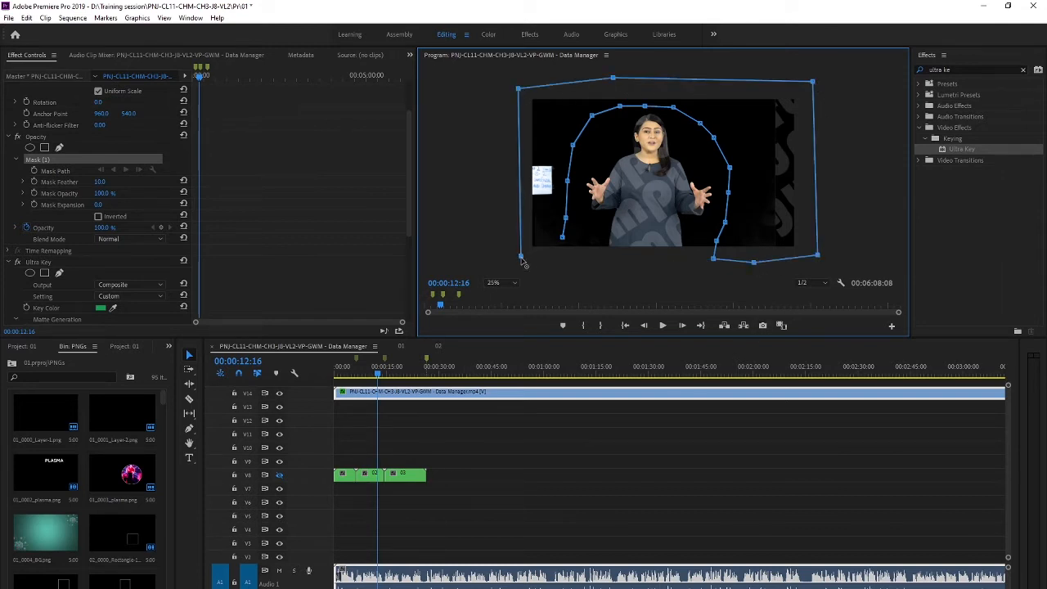
click(547, 262)
click(564, 236)
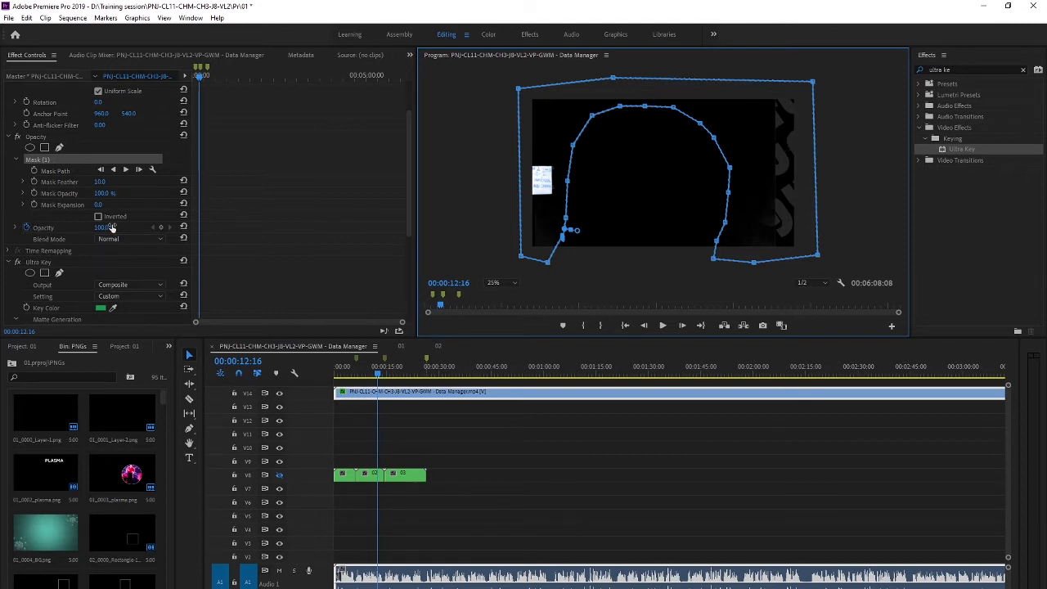
click(99, 216)
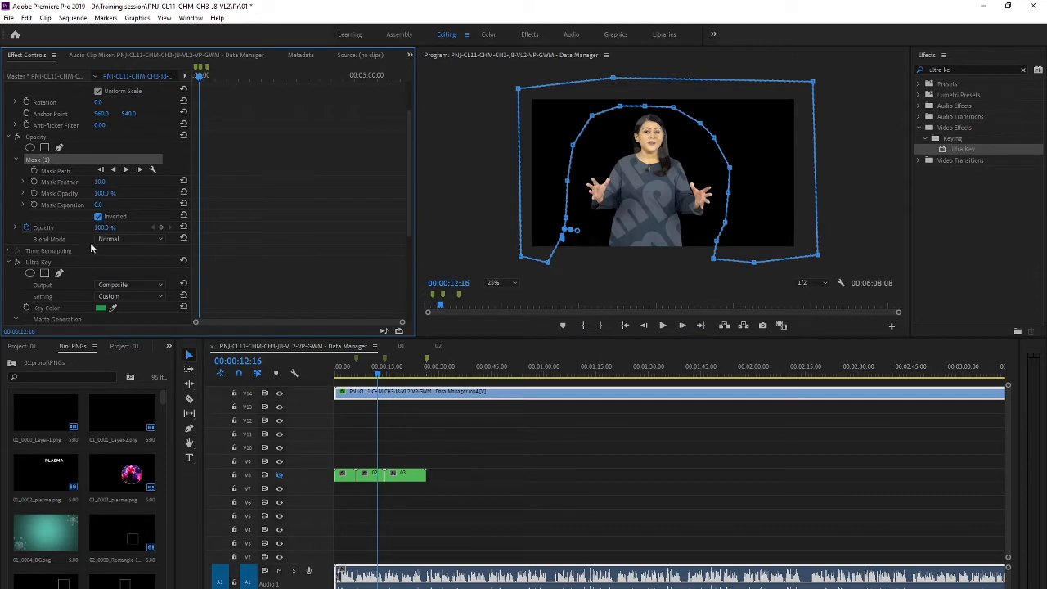
- Save the project and play back the keyed, masked narrator clip to check the result
click(605, 271)
drag(379, 372, 354, 377)
key(ctrl+s)
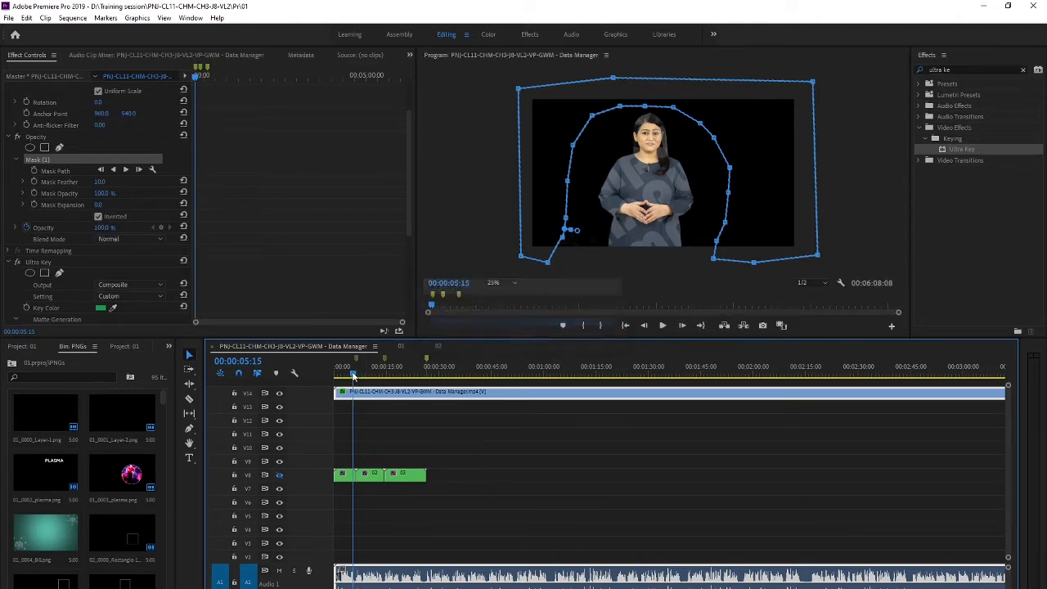
key(space)
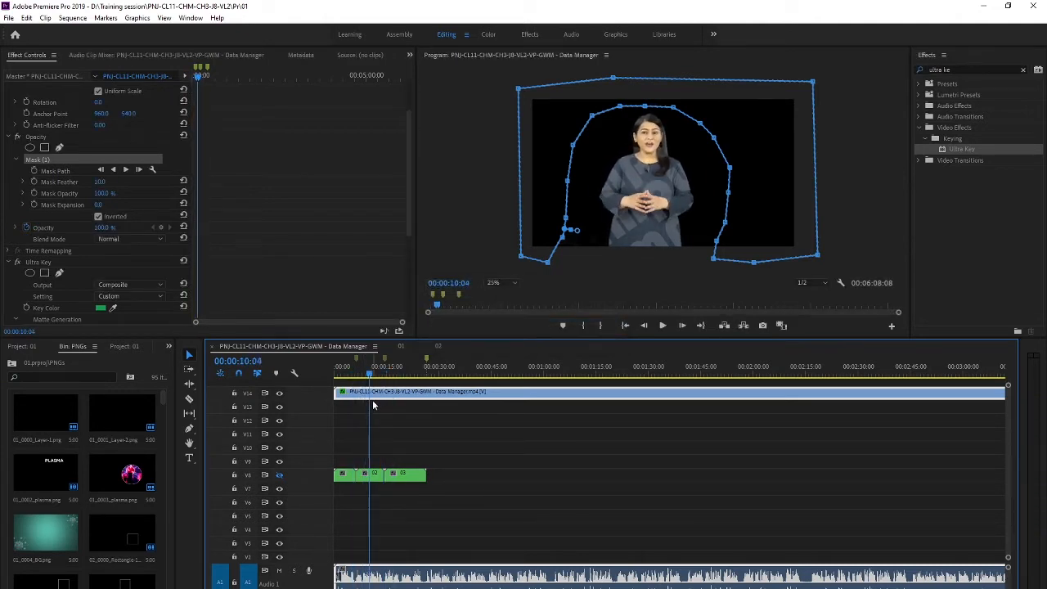
click(238, 267)
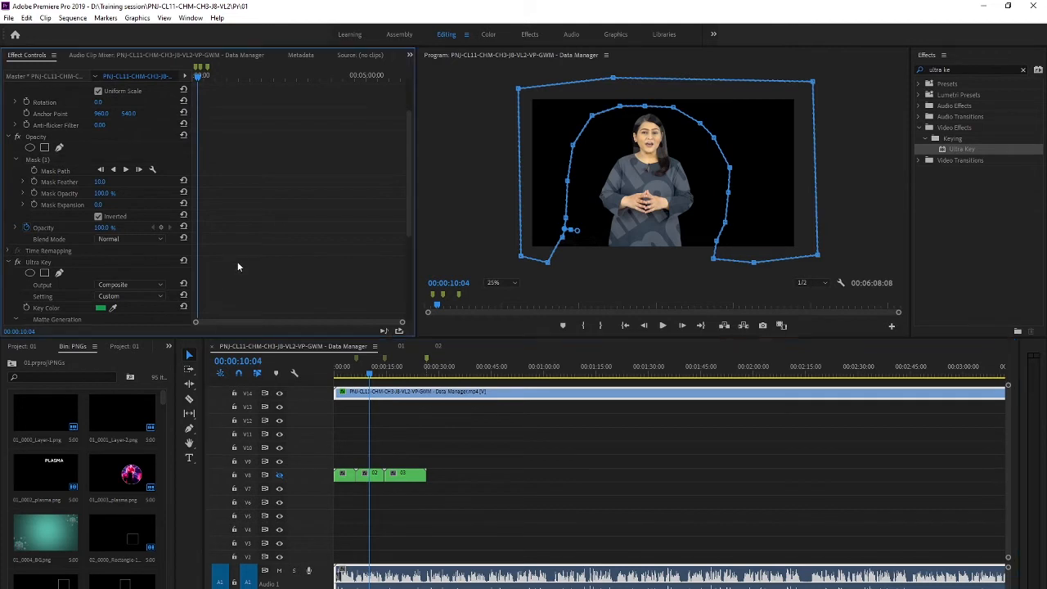
click(341, 515)
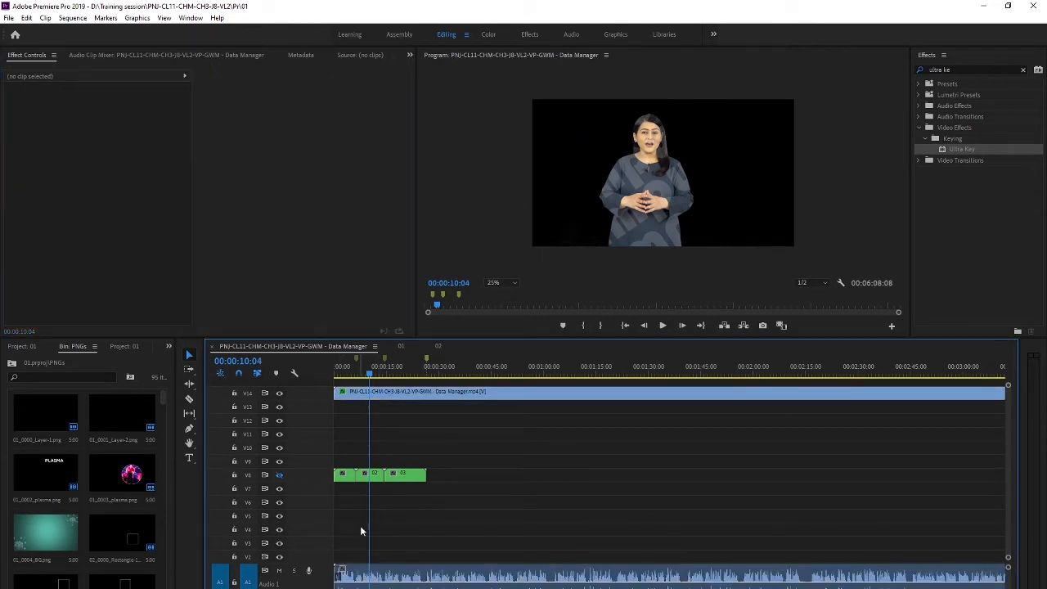
click(338, 376)
key(space)
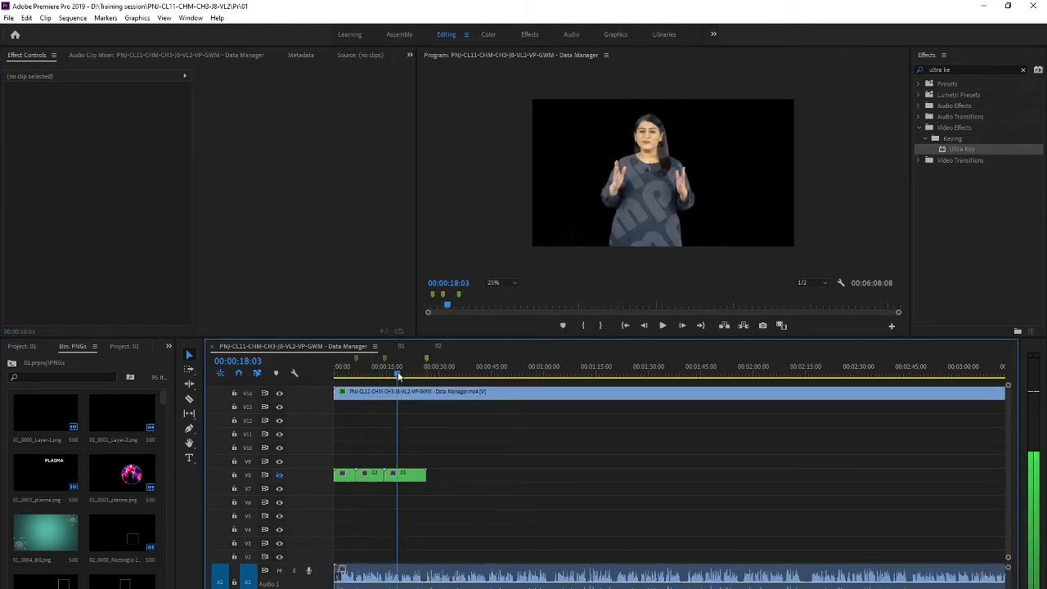
- Return the playhead to the sequence start, make track V8 visible again and save the project
mouse_move(338, 375)
mouse_down()
mouse_move(389, 375)
mouse_move(326, 370)
mouse_move(399, 375)
mouse_move(335, 375)
mouse_up()
click(280, 475)
key(ctrl+s)
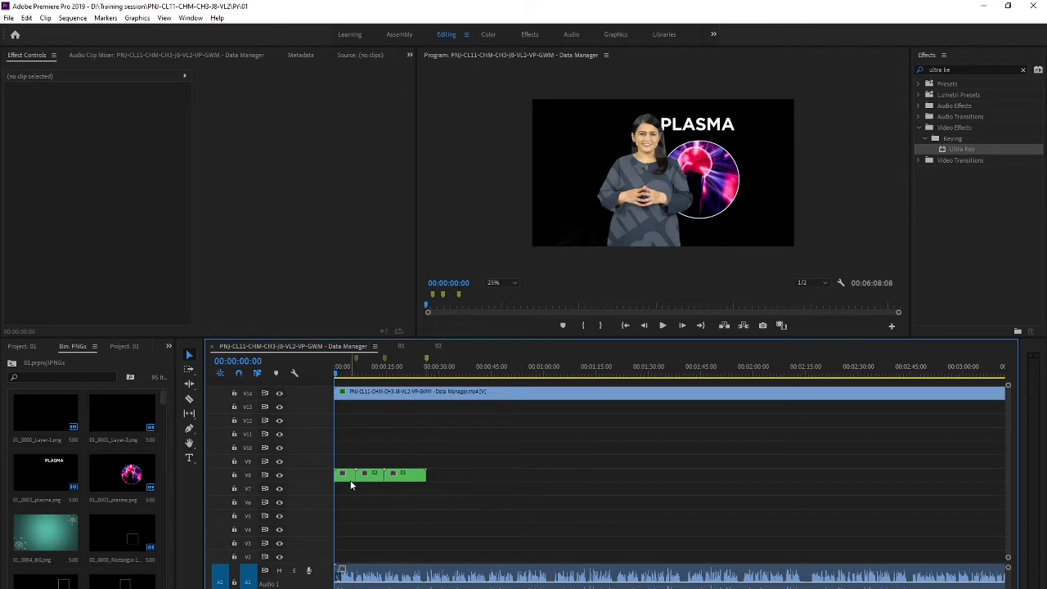
- Place 04_eclipse.png on V10 at the third marker, 00:00:26:17
key(minus)
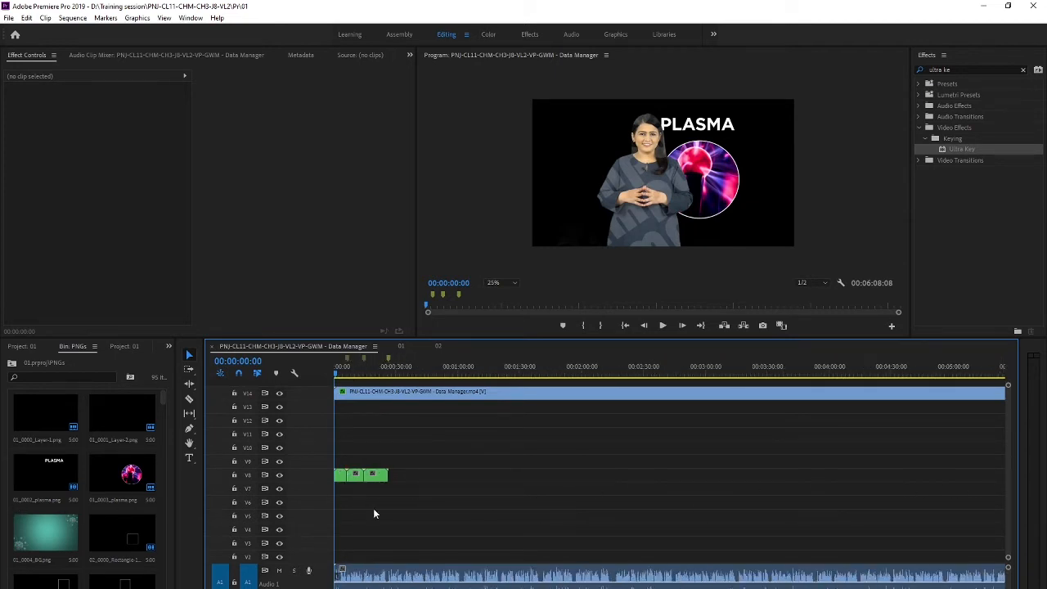
drag(339, 372, 388, 375)
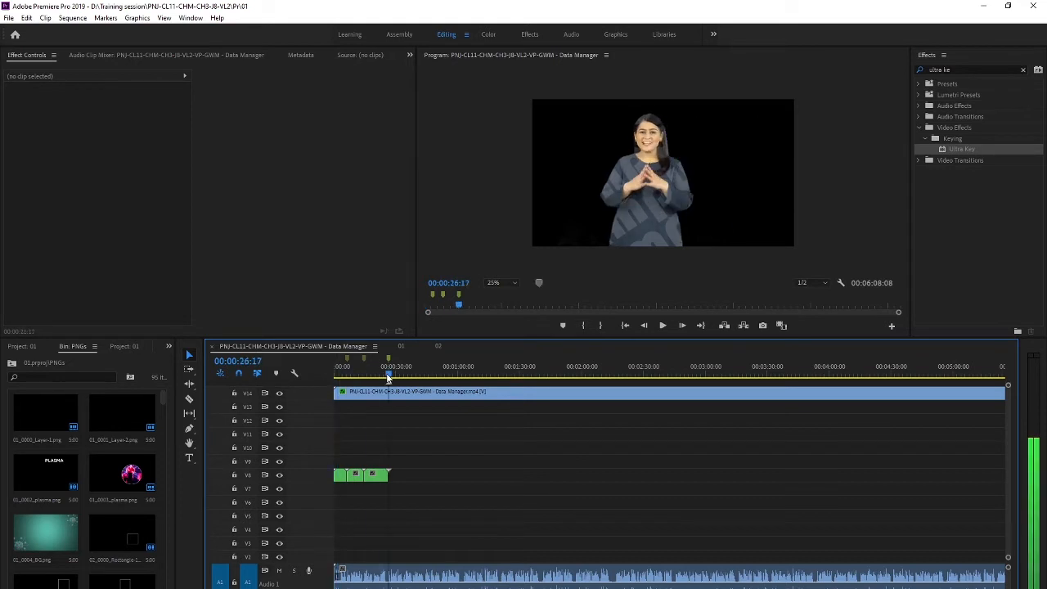
scroll(101, 531, down, 2)
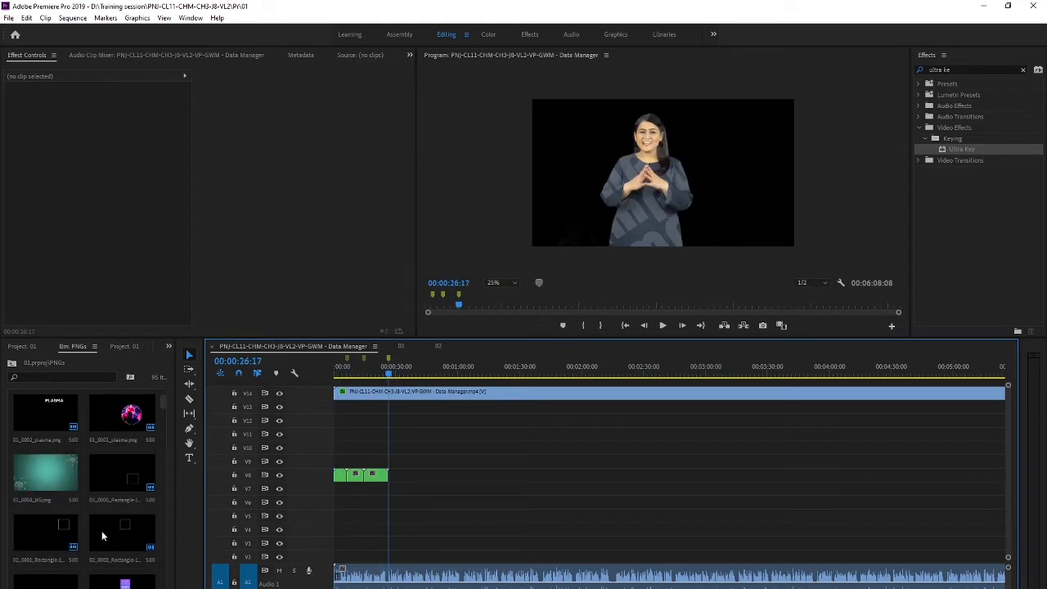
scroll(101, 536, down, 3)
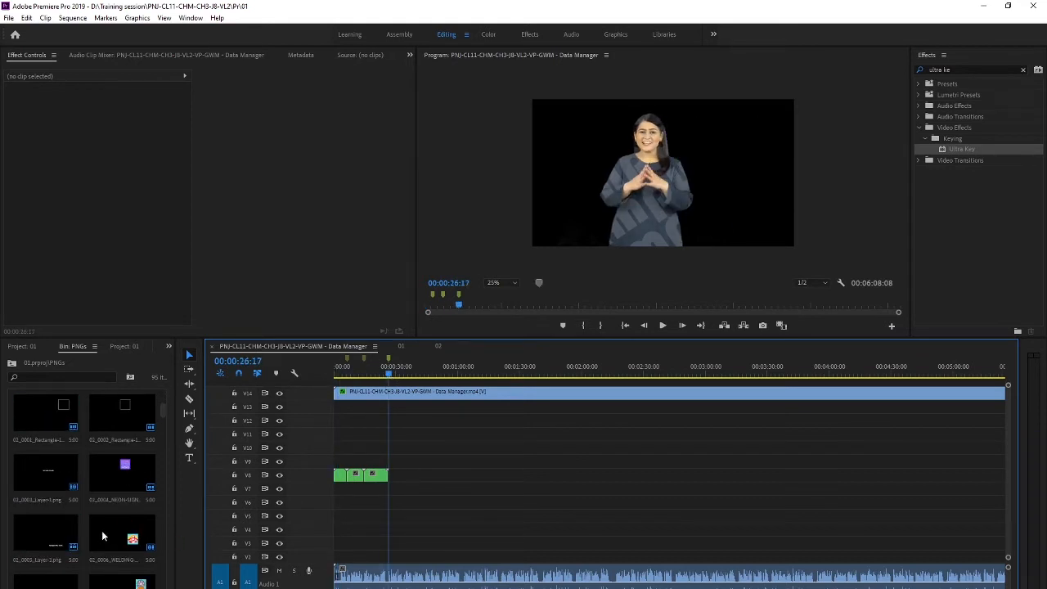
scroll(100, 530, down, 1)
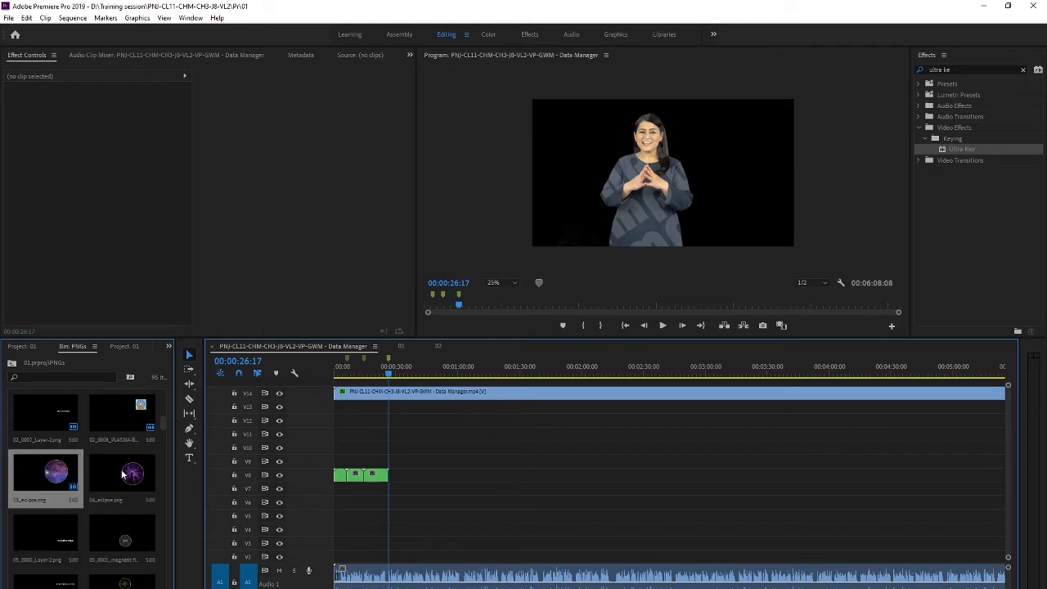
drag(121, 474, 393, 446)
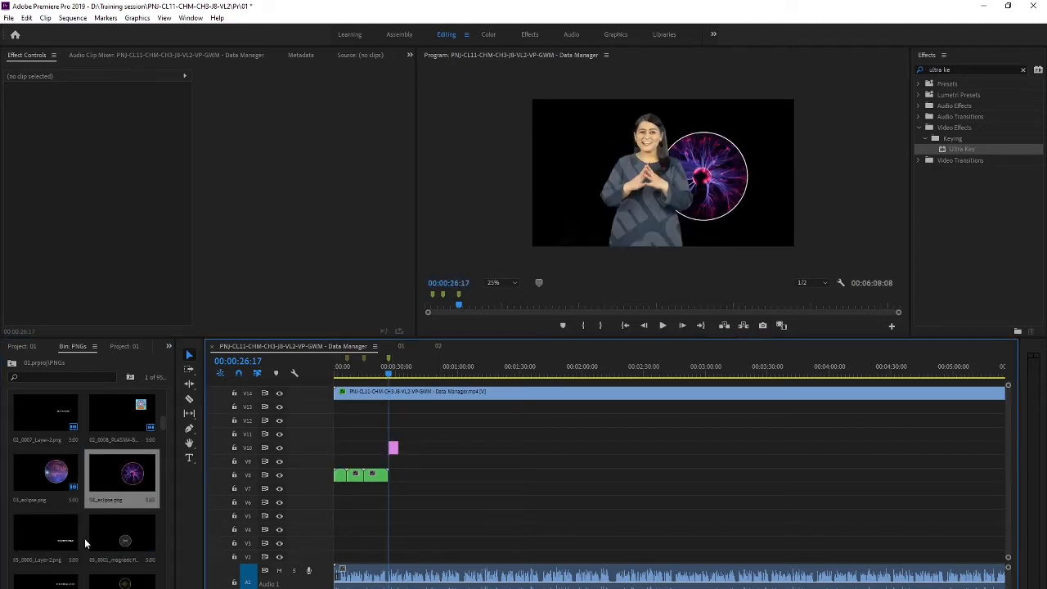
- Lengthen the 04_eclipse.png clip on V10 so that it ends just past 00:00:43:09
drag(379, 356, 423, 375)
click(394, 449)
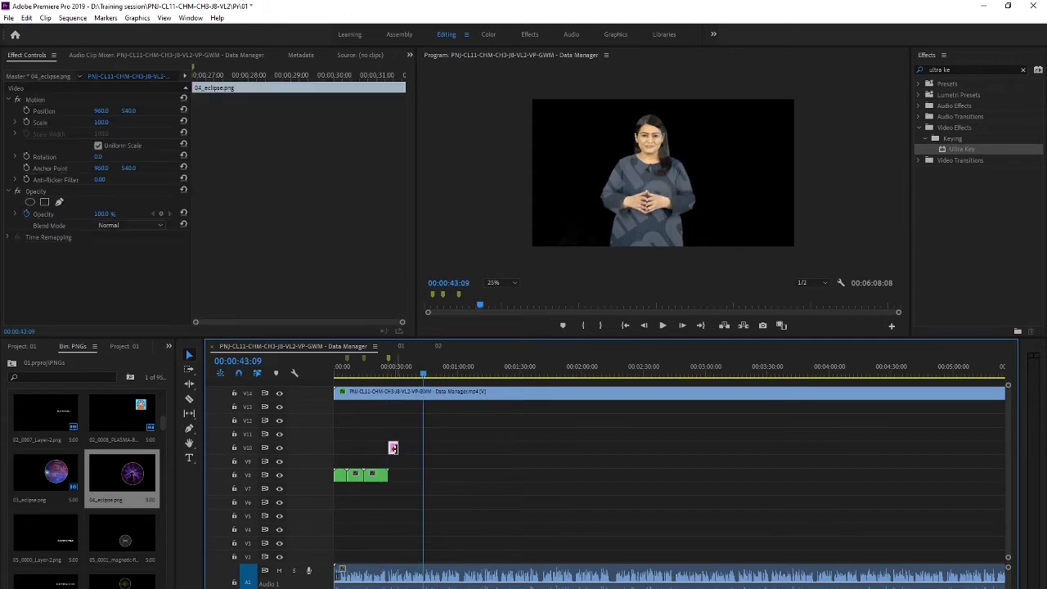
drag(399, 449, 423, 449)
- Nest the 04_eclipse.png clip as 04 and move the nested sequence down to track V8
right_click(415, 450)
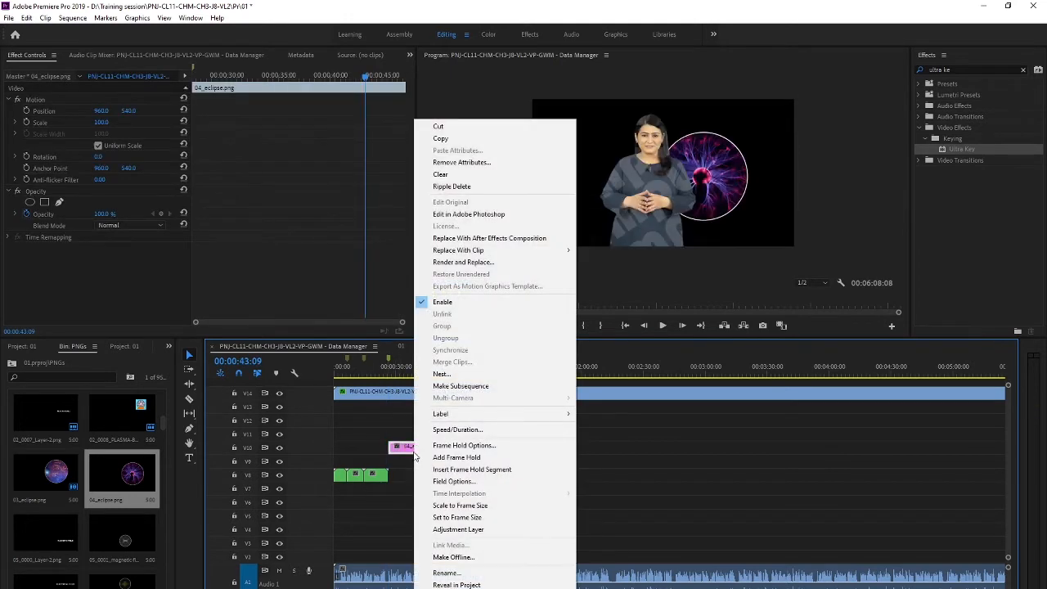
click(446, 374)
text(04)
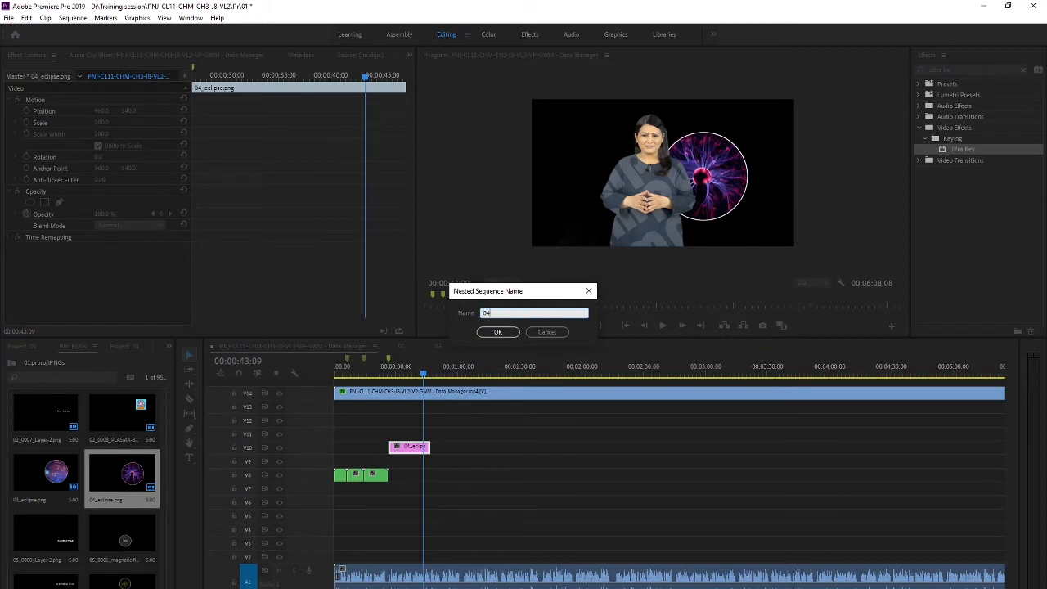
key(Return)
click(423, 448)
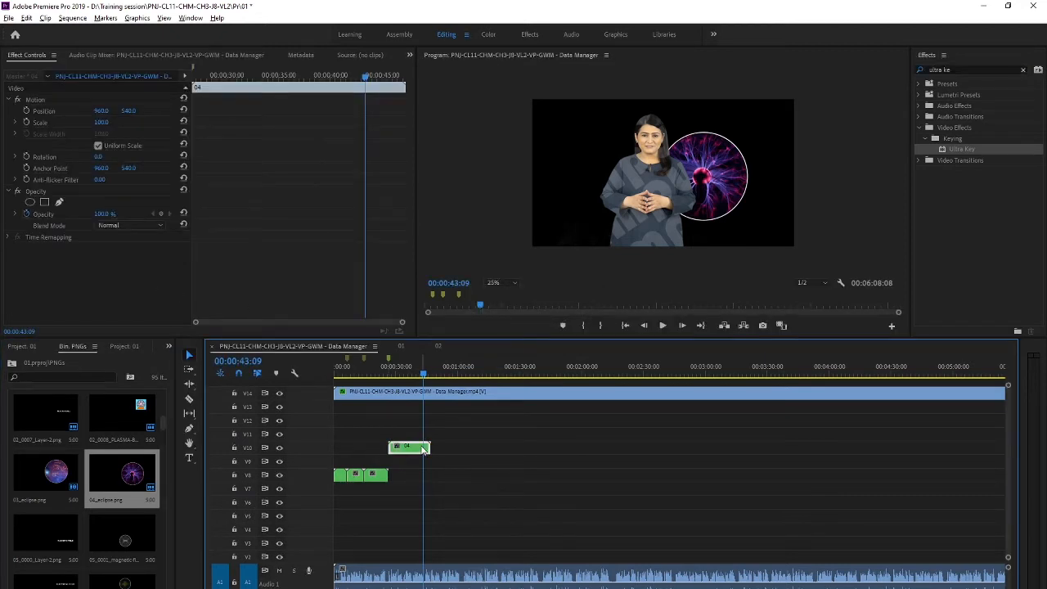
key(alt+Down)
key(alt+Down)
- Scrub the sequence to 00:05:15:15, then switch to the storyboard PDF in the browser to check the panels
drag(417, 373, 985, 375)
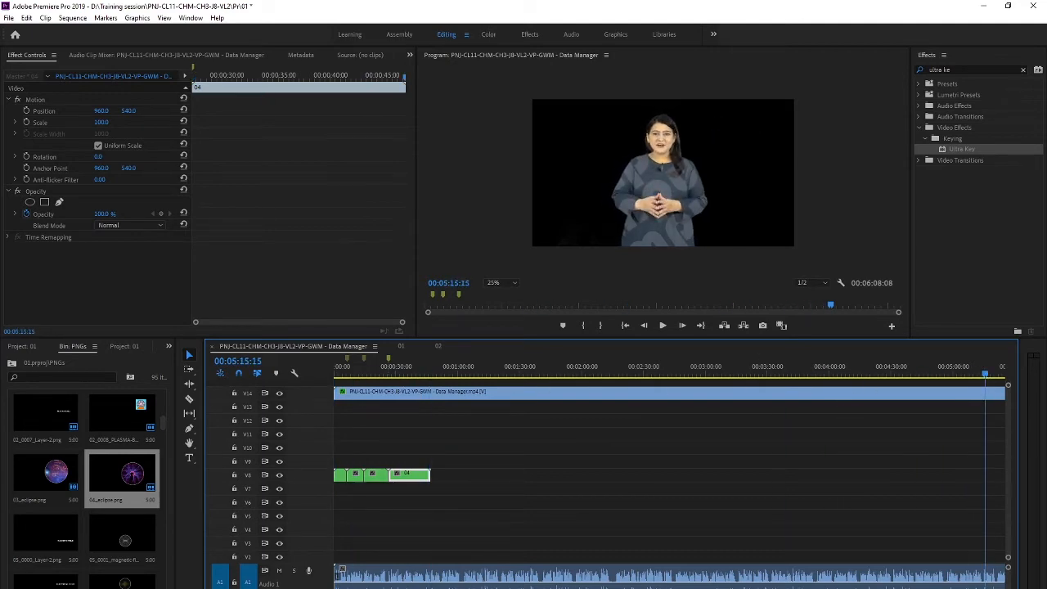
key(alt+Tab)
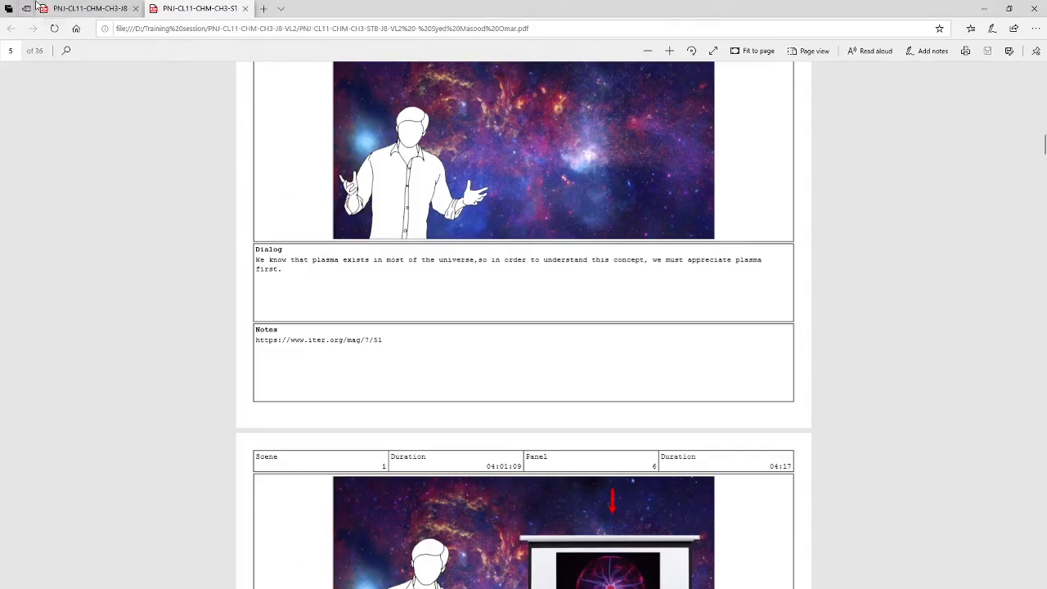
- Read through the storyboard PDF from panel 5 past panel 7, including the electrical and magnetic field scene
click(46, 8)
click(200, 8)
scroll(306, 309, down, 5)
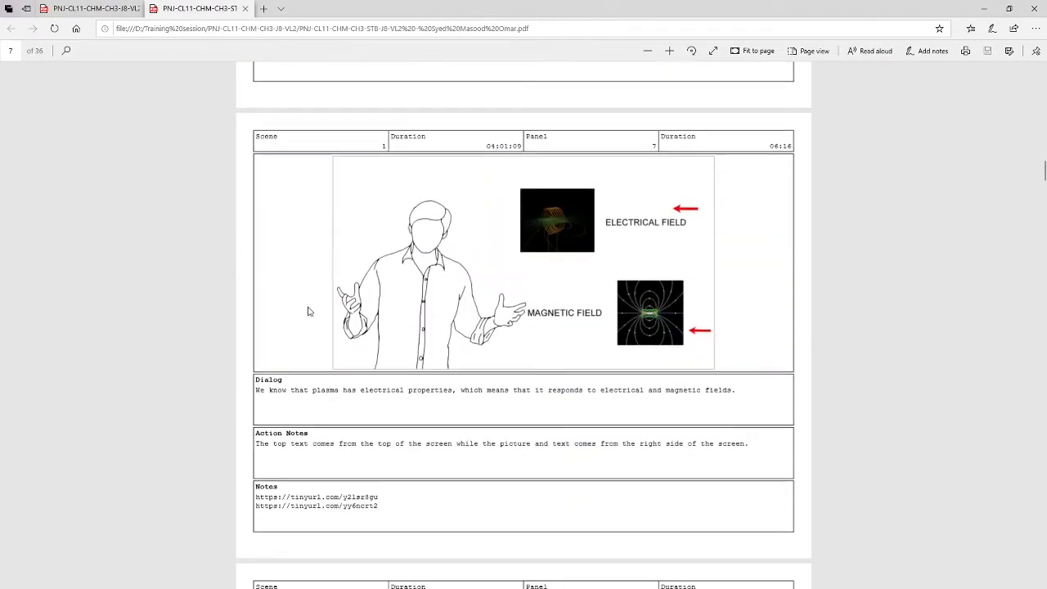
scroll(311, 394, down, 5)
- Review the finished slide designs in the other PDF up to page 29, and switch to Adobe Premiere Pro
key(ctrl+Tab)
scroll(445, 293, down, 5)
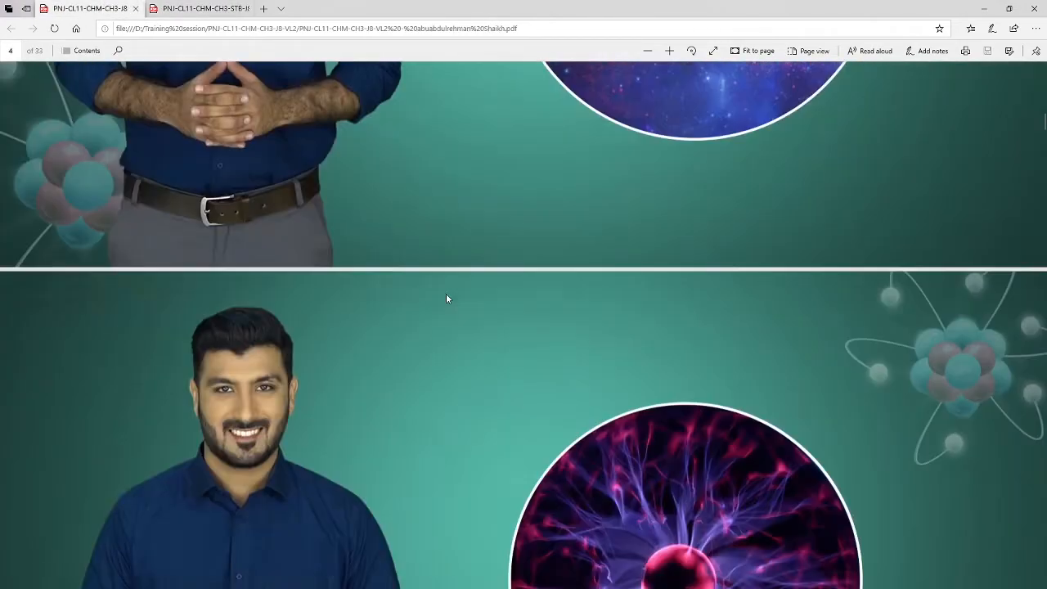
scroll(445, 300, down, 15)
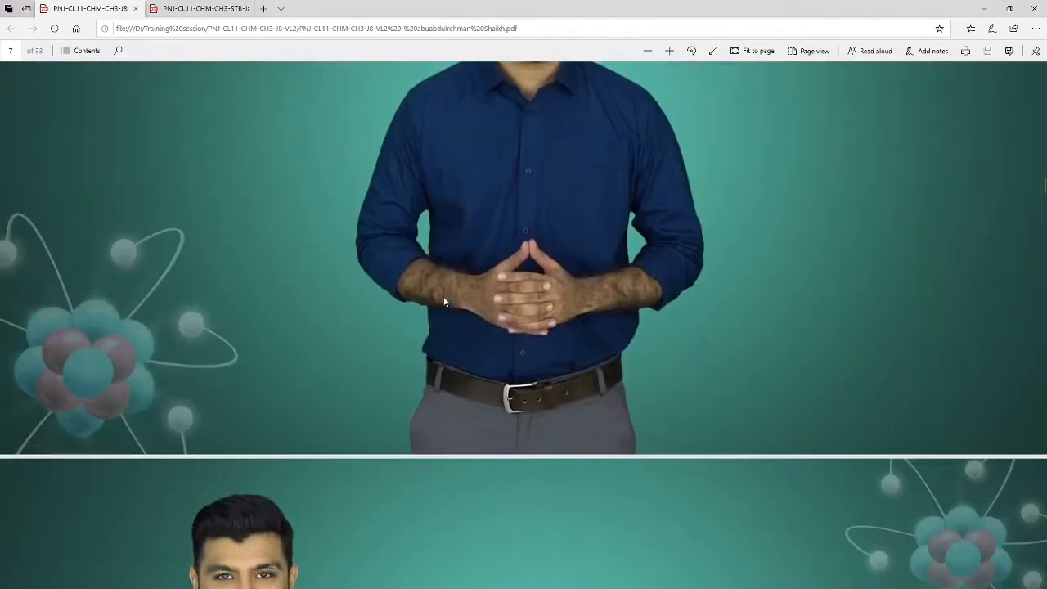
scroll(444, 302, down, 5)
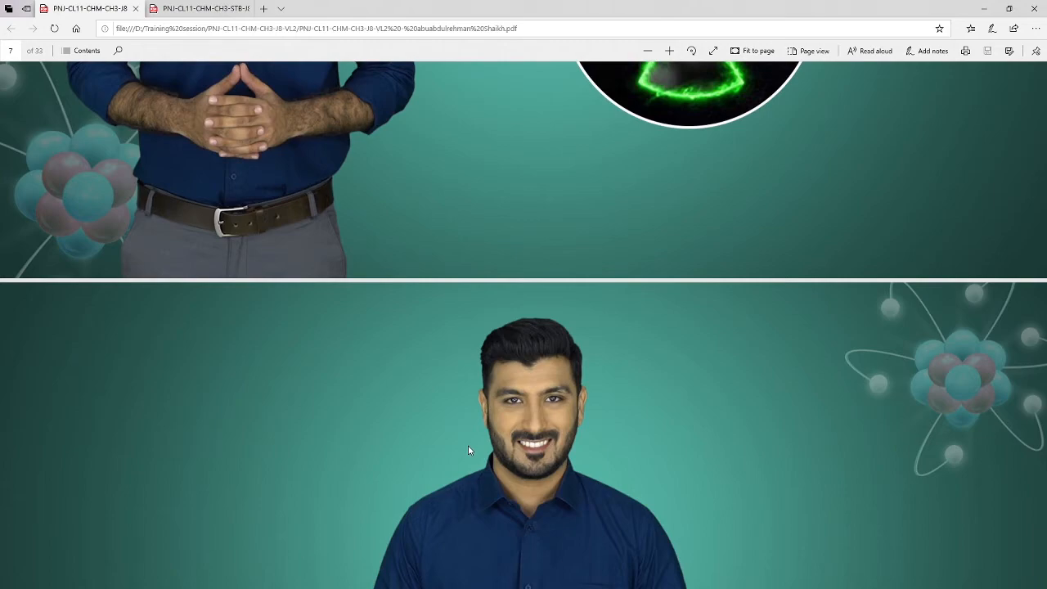
scroll(468, 449, down, 20)
scroll(445, 471, down, 20)
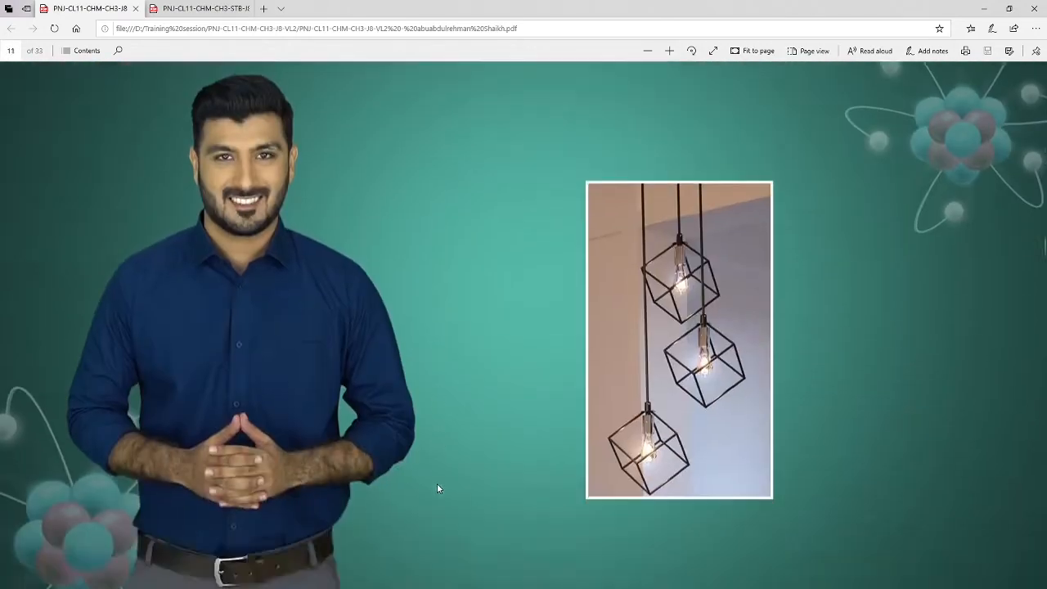
scroll(436, 487, up, 5)
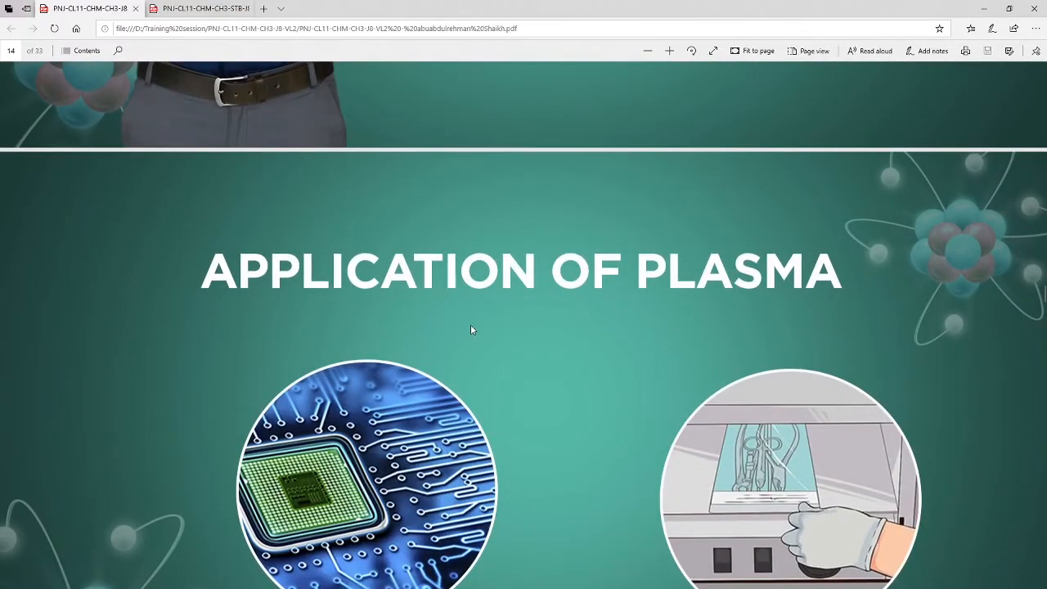
scroll(470, 338, down, 12)
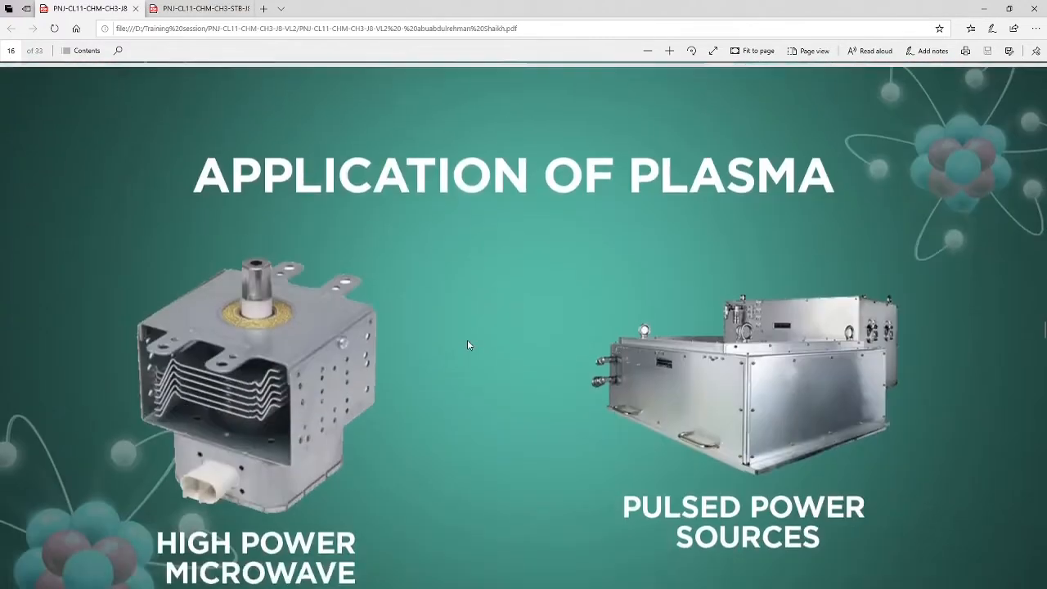
scroll(467, 345, down, 10)
scroll(458, 346, up, 4)
scroll(764, 365, down, 2)
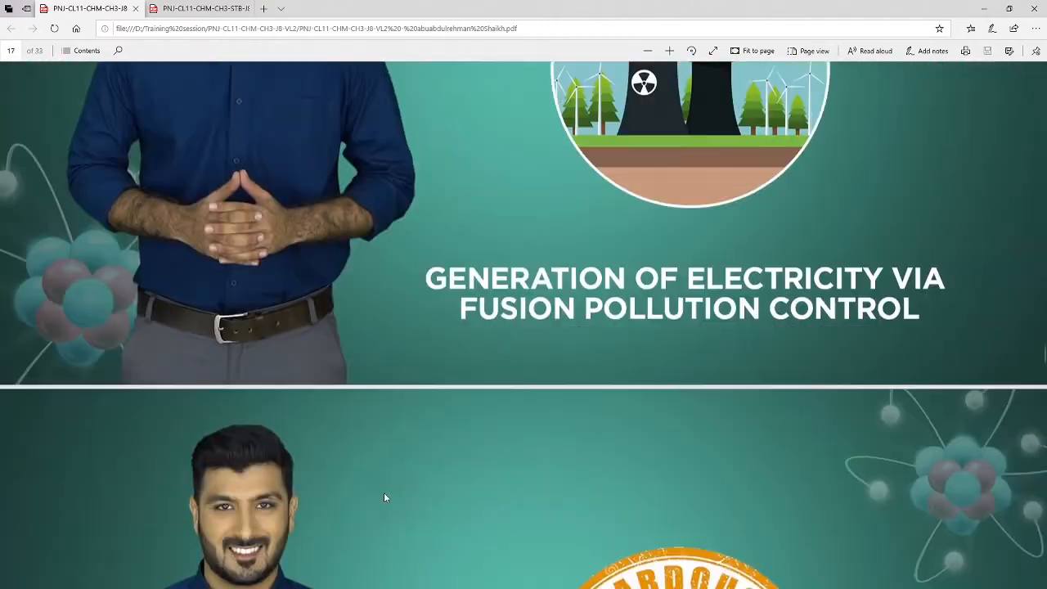
scroll(385, 483, down, 20)
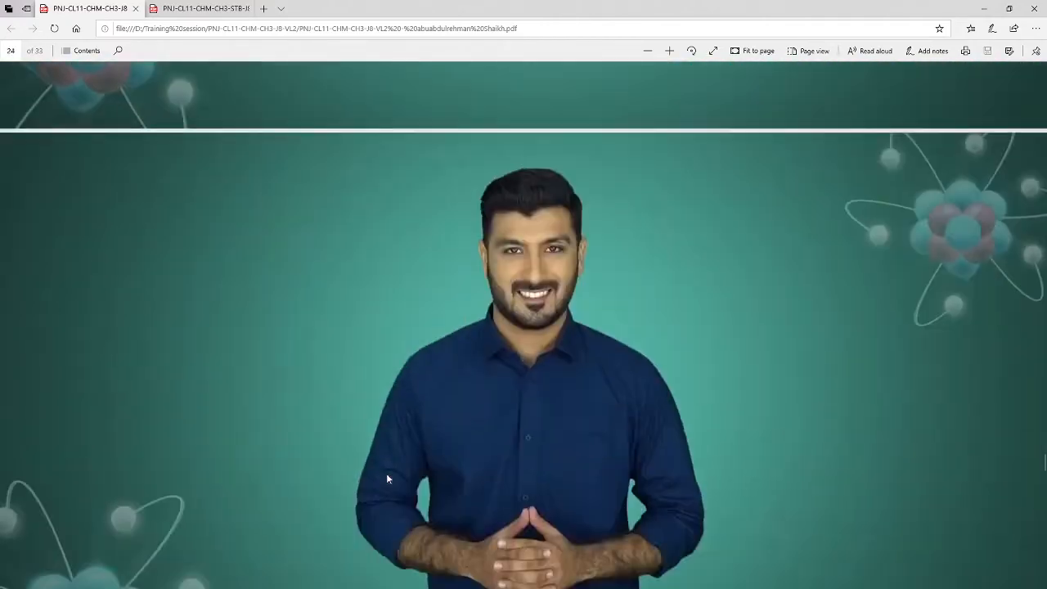
scroll(386, 475, down, 12)
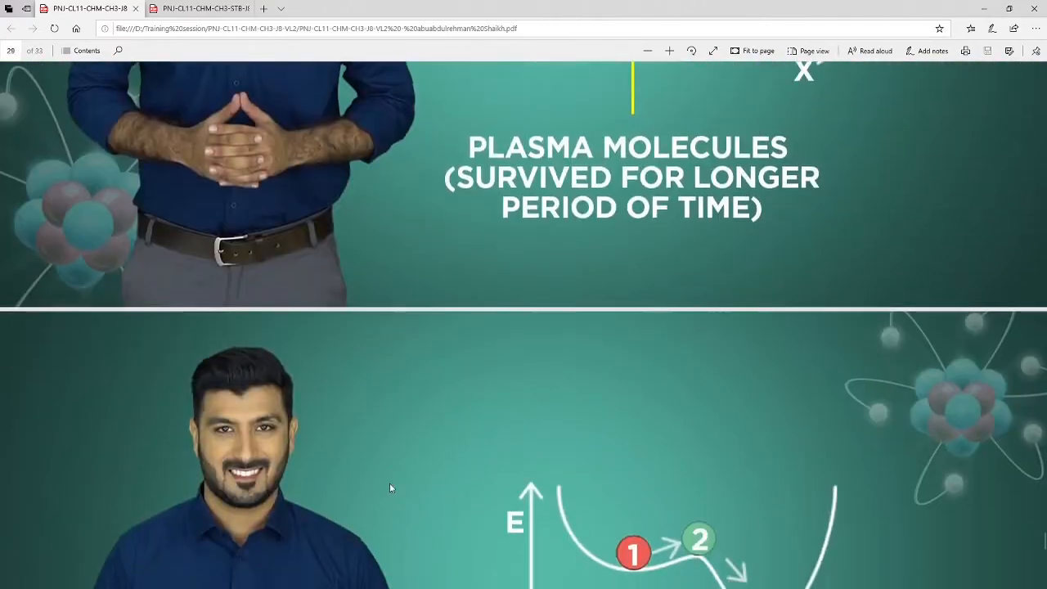
scroll(390, 488, down, 4)
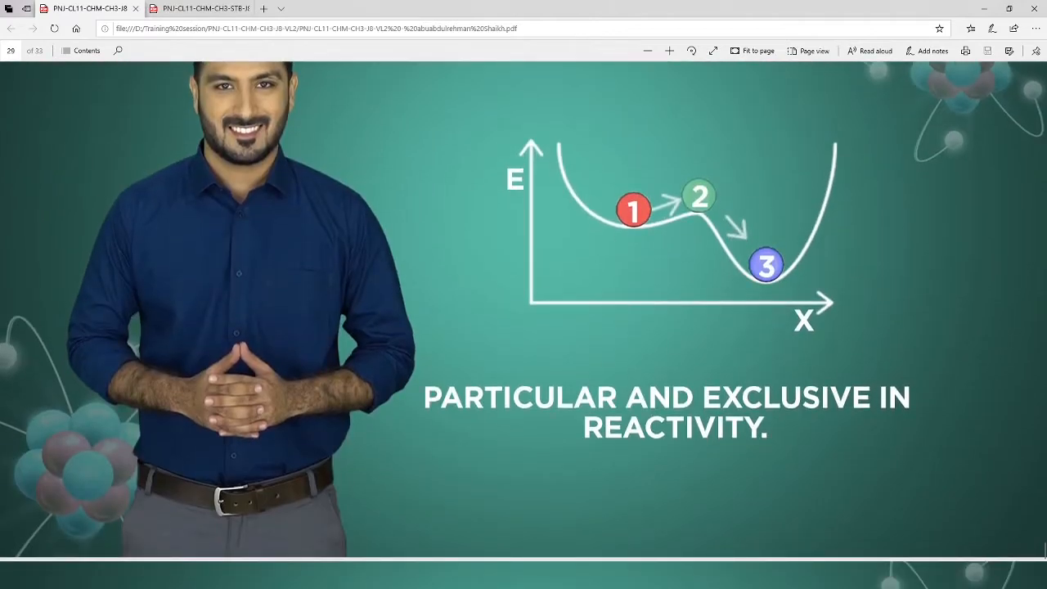
mouse_move(414, 587)
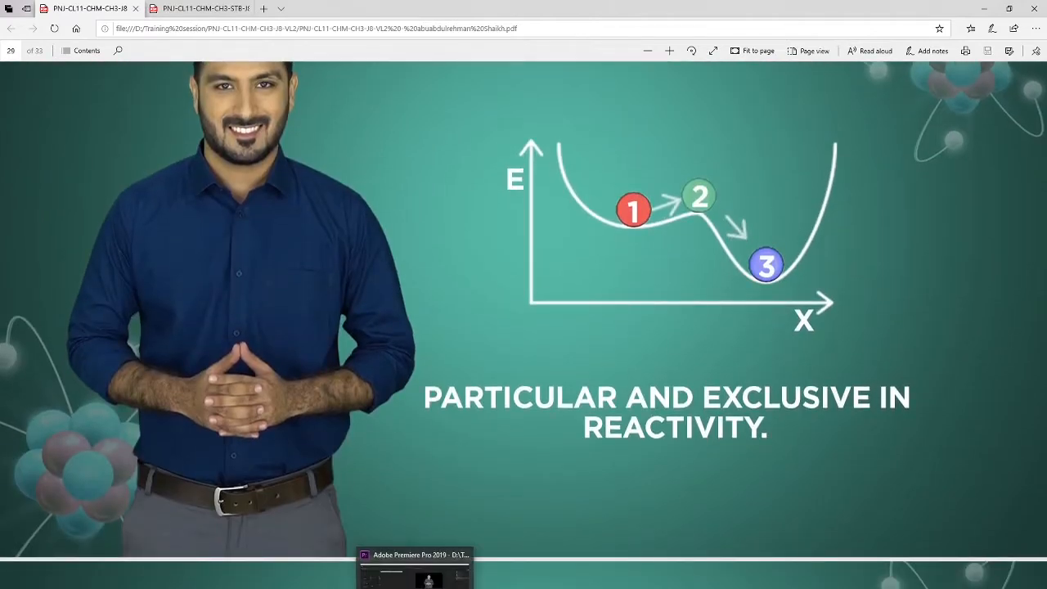
click(416, 577)
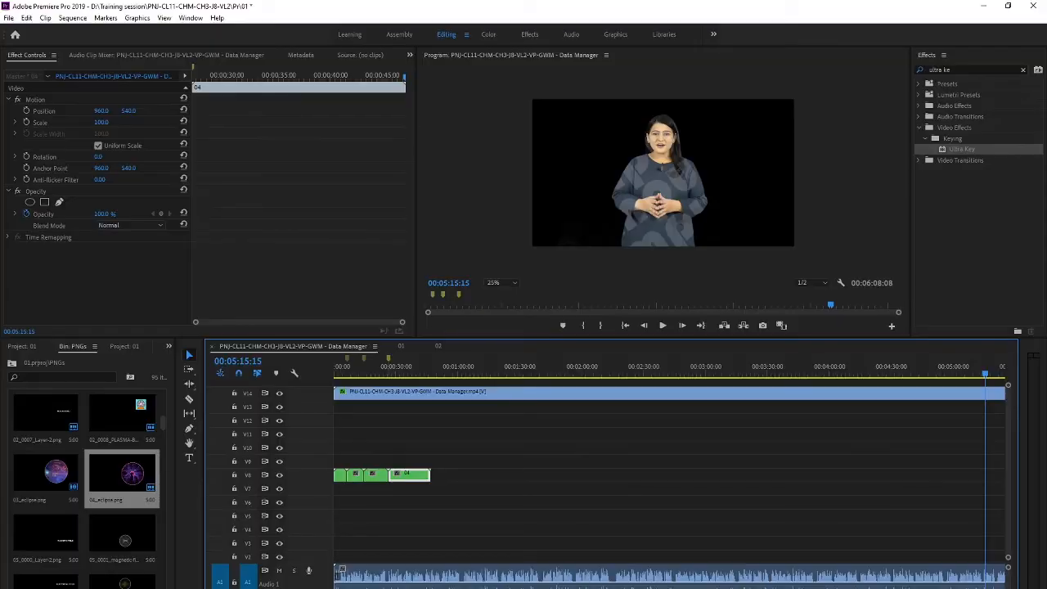
- Try placing 04_eclipse.png on track V8 at 00:01:08:05, and delete the clip again
drag(380, 372, 477, 376)
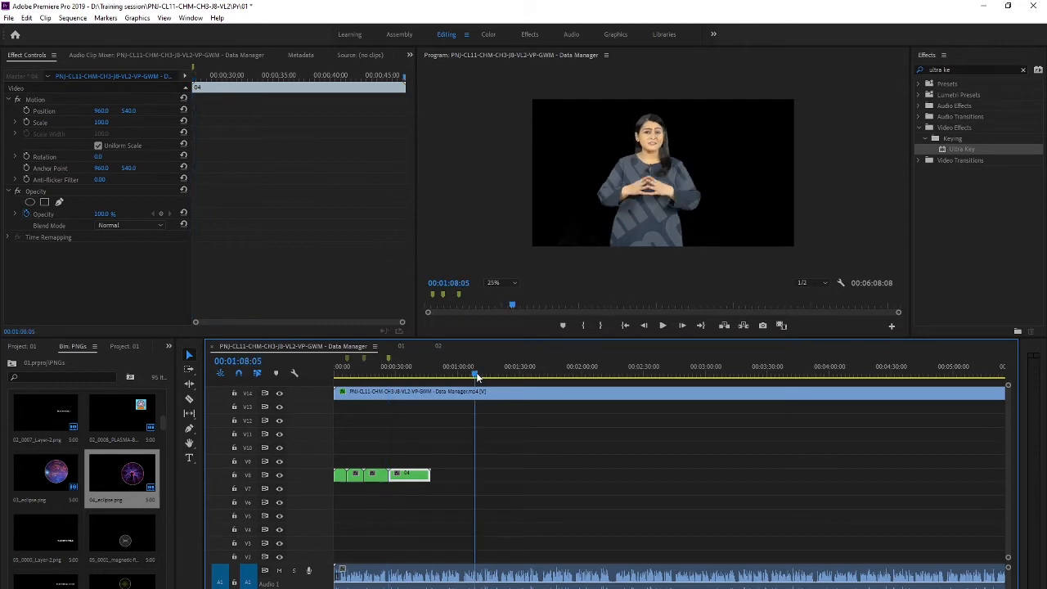
drag(130, 486, 481, 477)
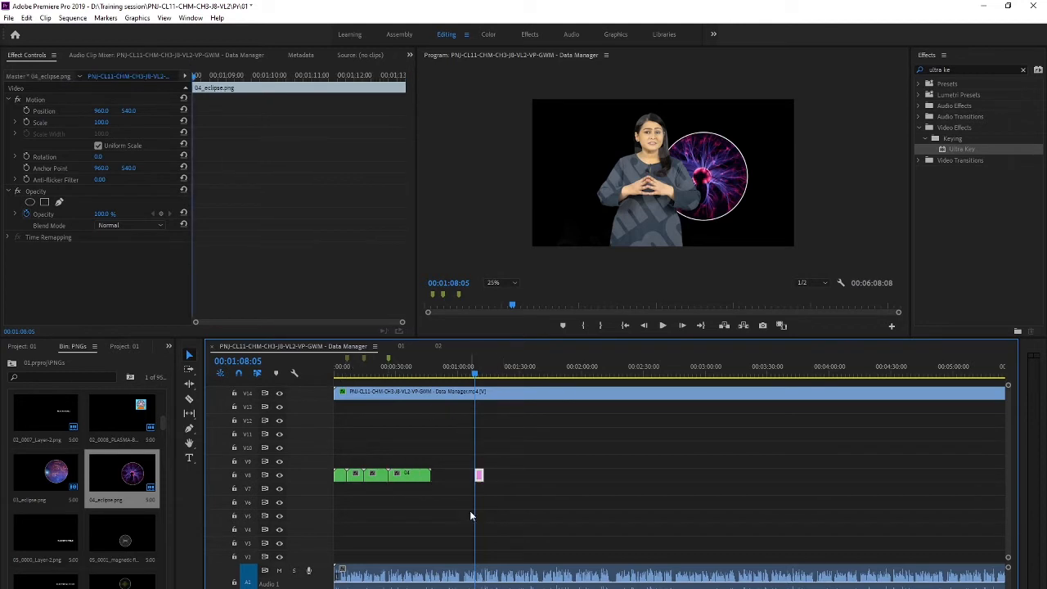
key(Delete)
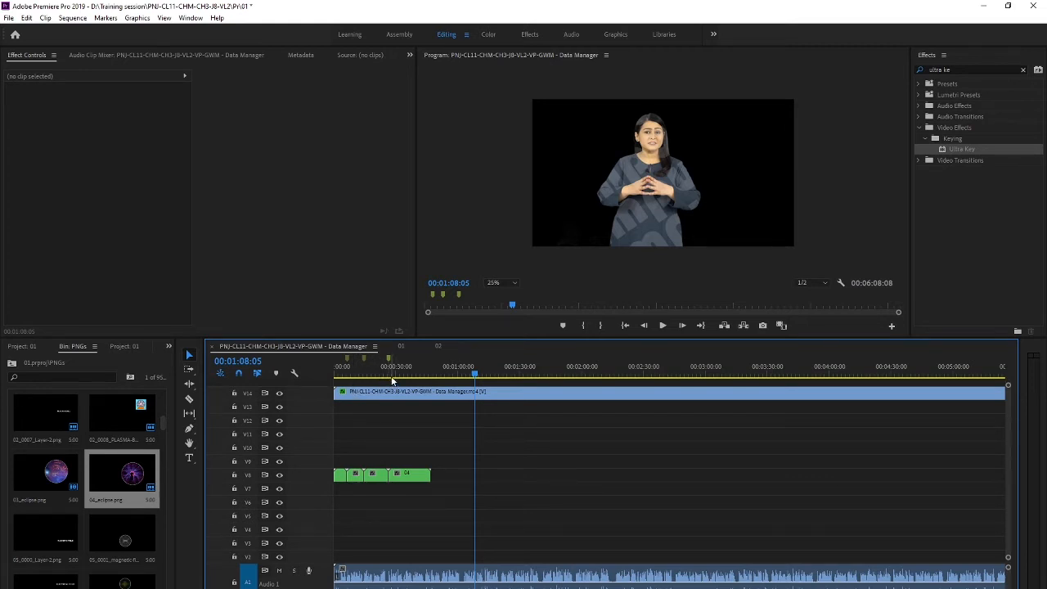
- Stack 04_eclipse.png on track V10 and 03_eclipse.png on track V9, and try to nest the two clips
drag(479, 372, 446, 382)
drag(122, 473, 476, 447)
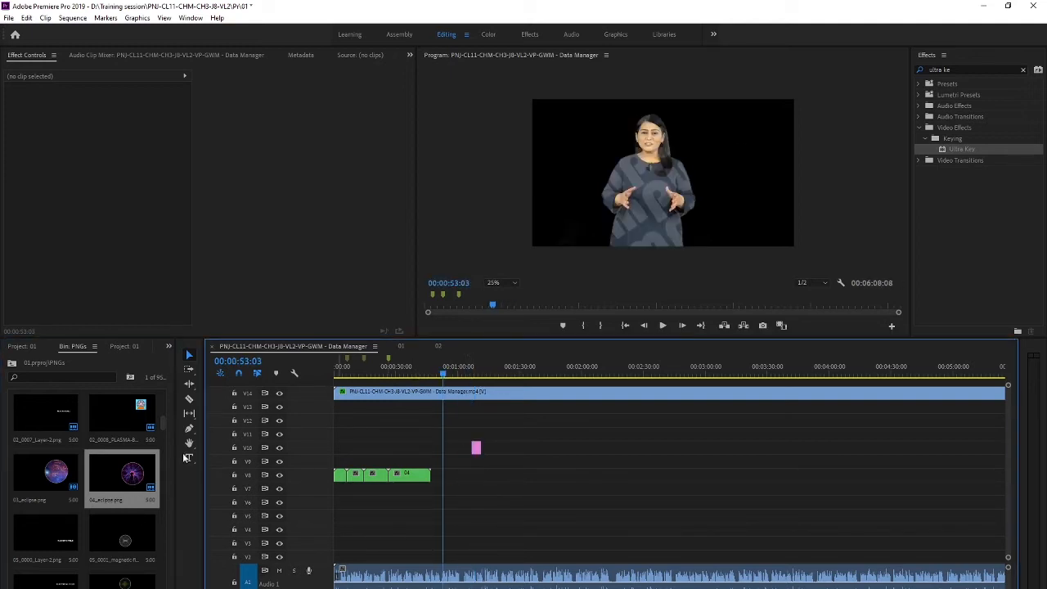
click(64, 480)
drag(64, 480, 464, 489)
right_click(476, 462)
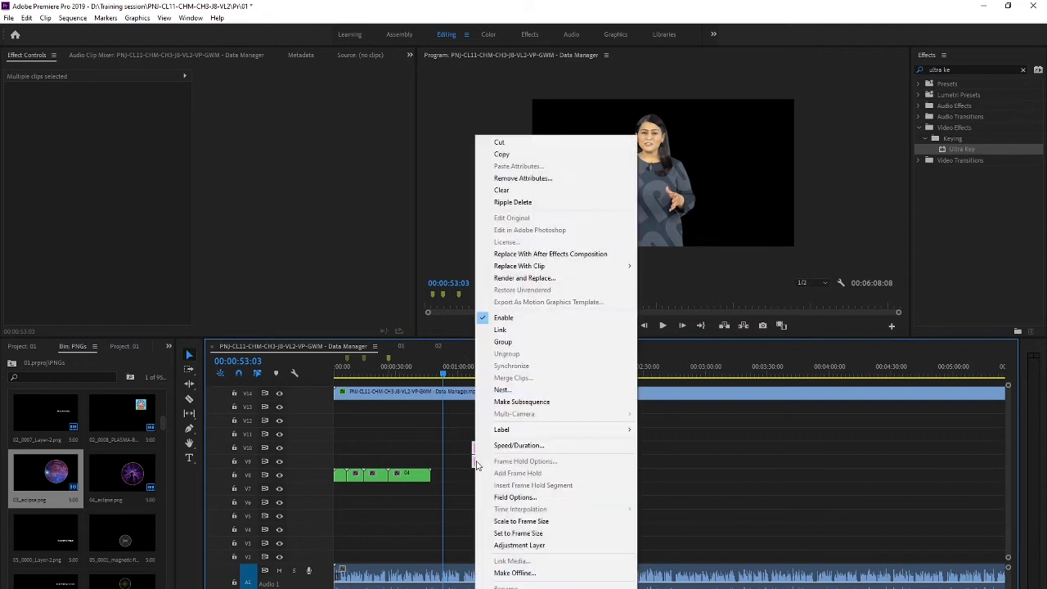
click(506, 390)
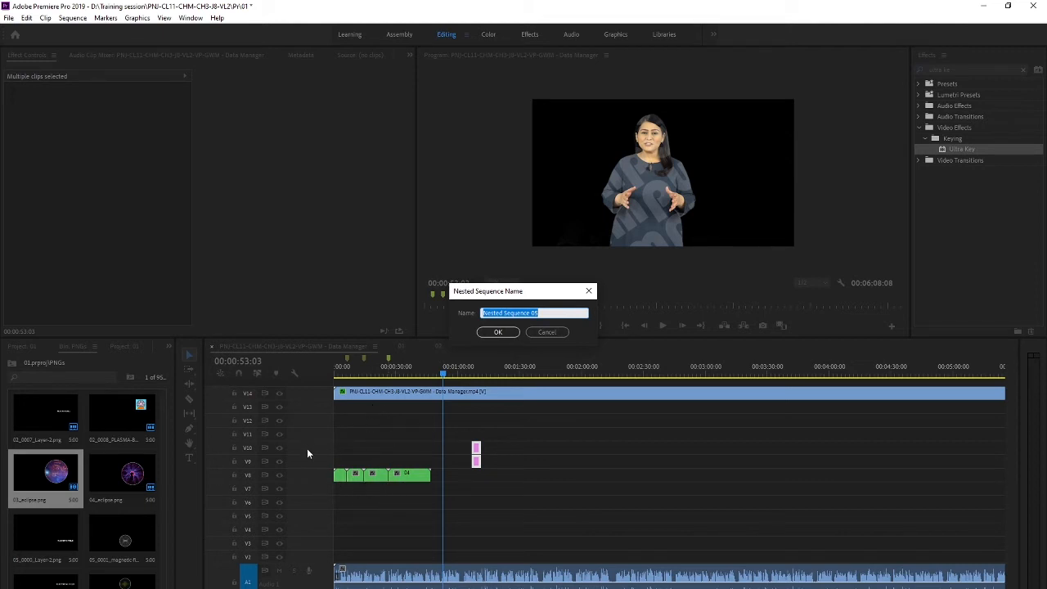
key(Return)
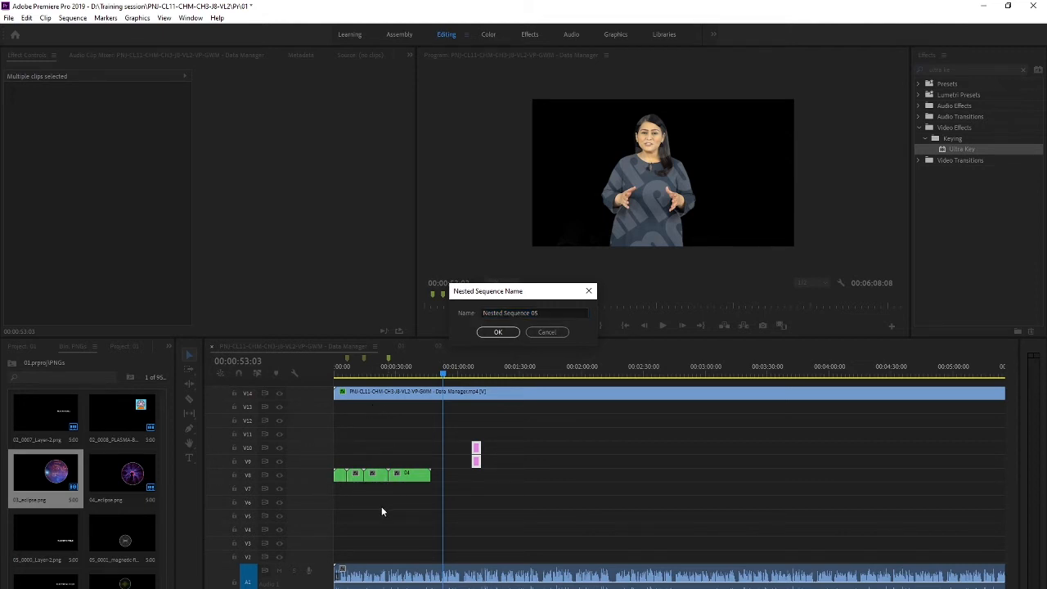
click(528, 336)
- Delete the two stacked image clips from tracks V9 and V10
scroll(368, 507, up, 3)
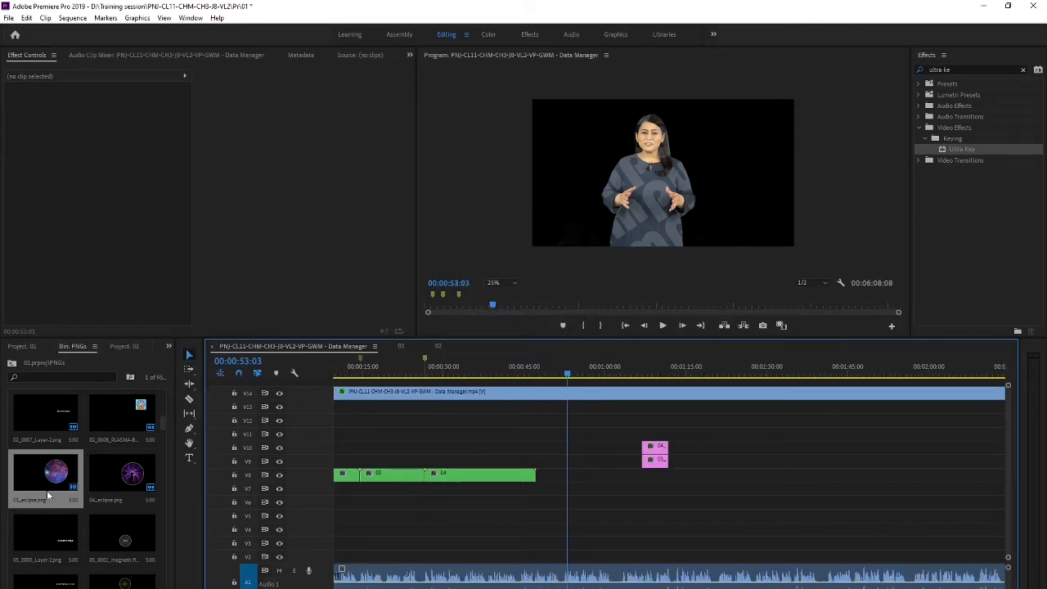
scroll(391, 513, down, 3)
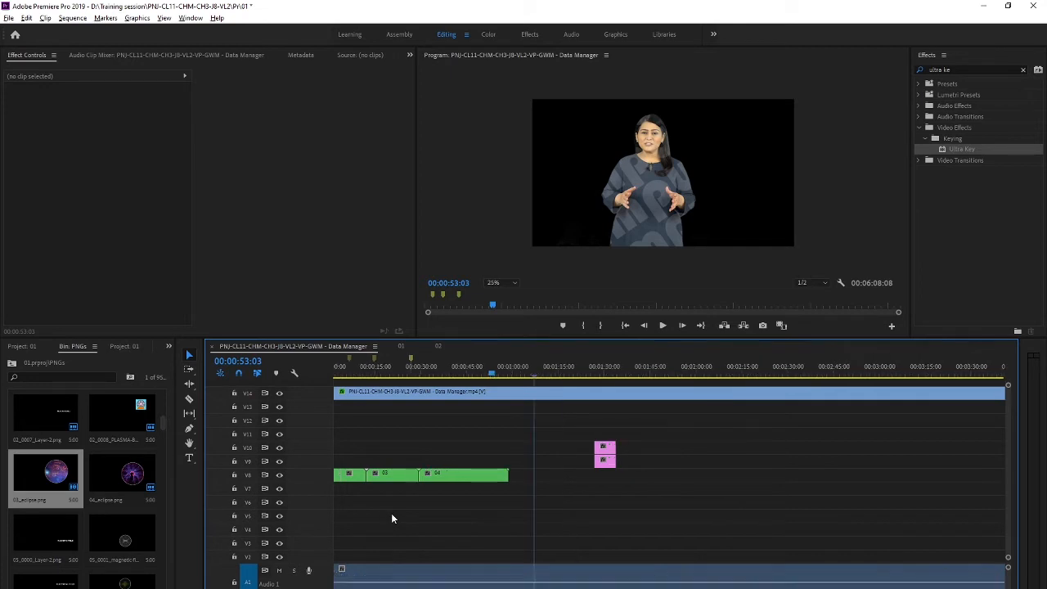
scroll(391, 513, down, 1)
drag(463, 377, 394, 379)
drag(526, 437, 490, 489)
key(Delete)
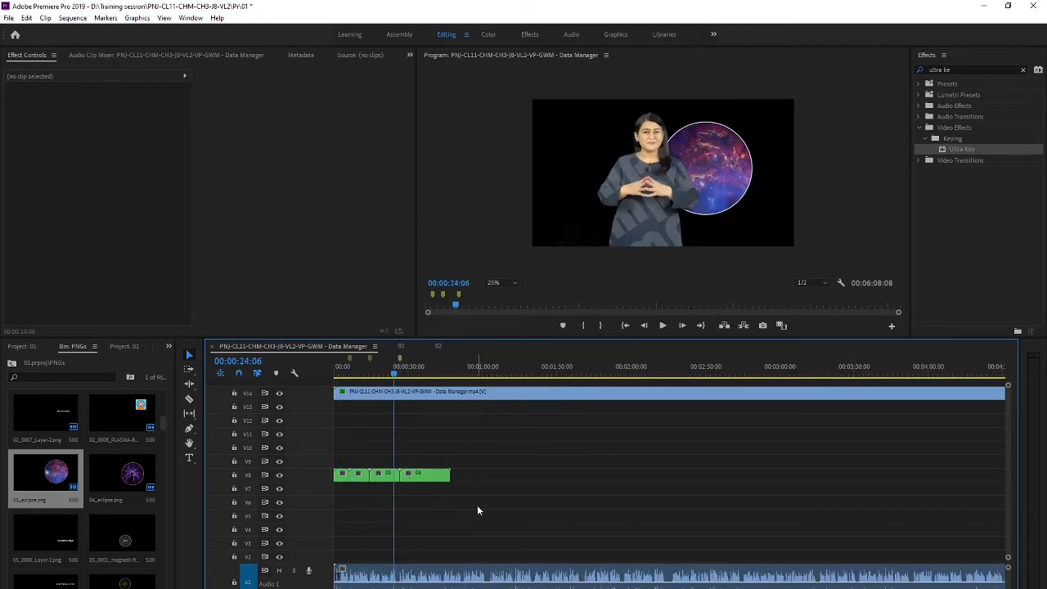
- Scrub through nested clips 03 and 04, and set the presenter video's horizontal position to 818 so it sits farther from the graphic
click(387, 374)
drag(388, 375, 428, 449)
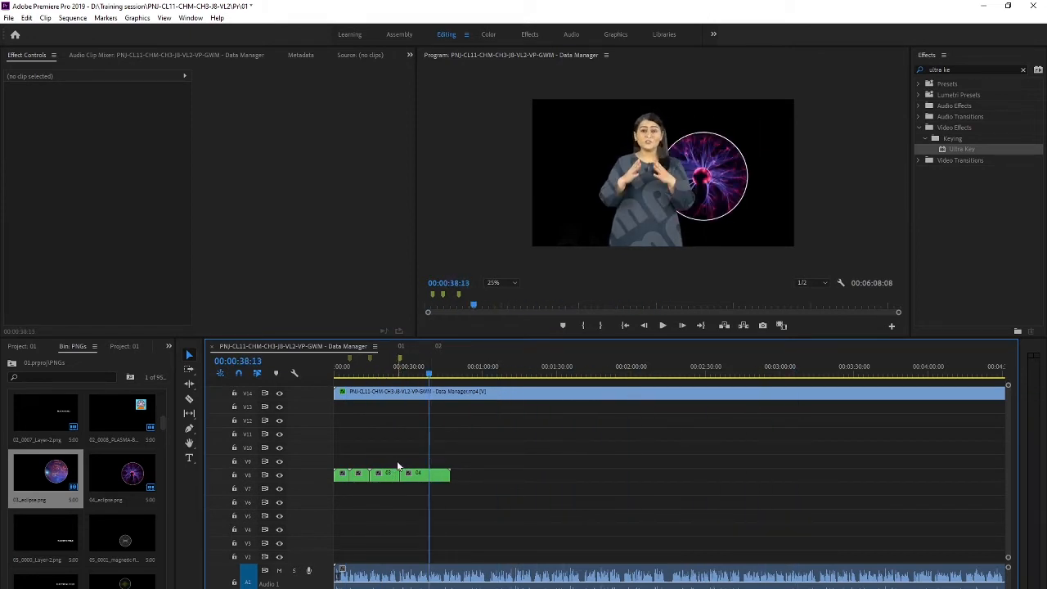
drag(428, 374, 379, 393)
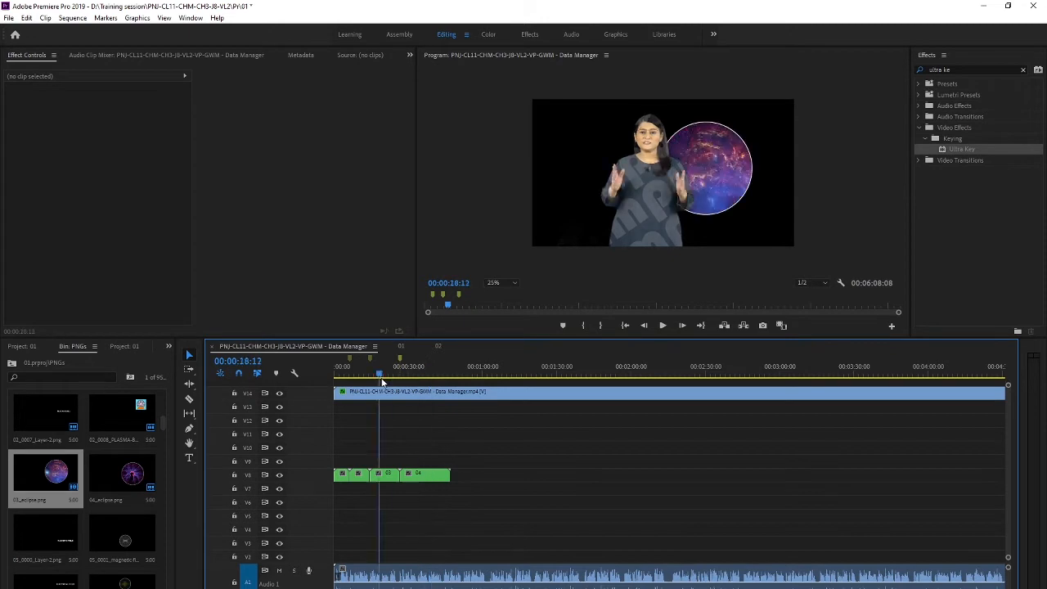
click(355, 394)
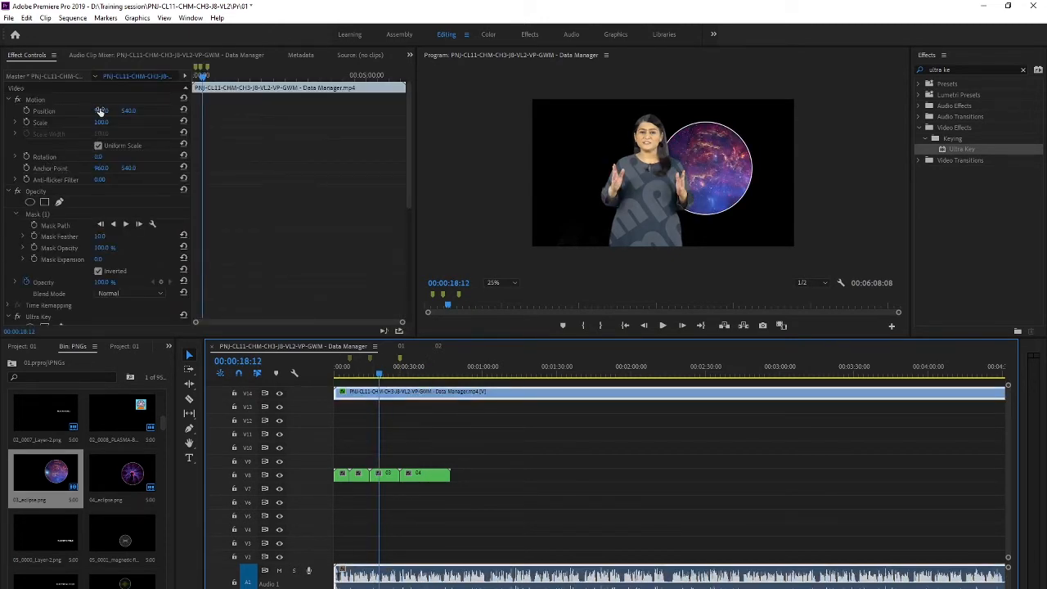
drag(99, 110, 11, 67)
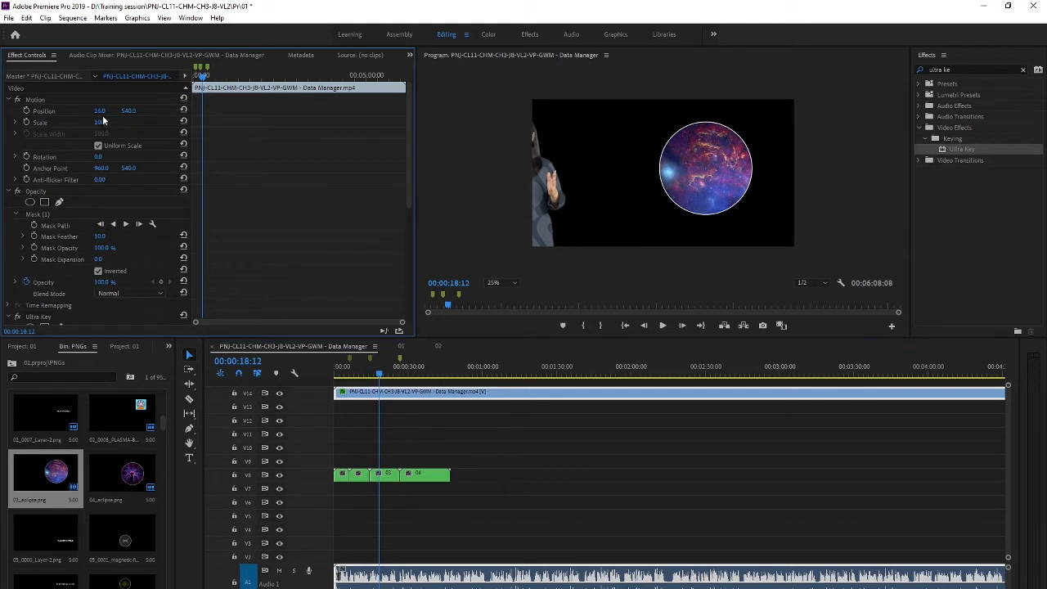
drag(100, 111, 184, 111)
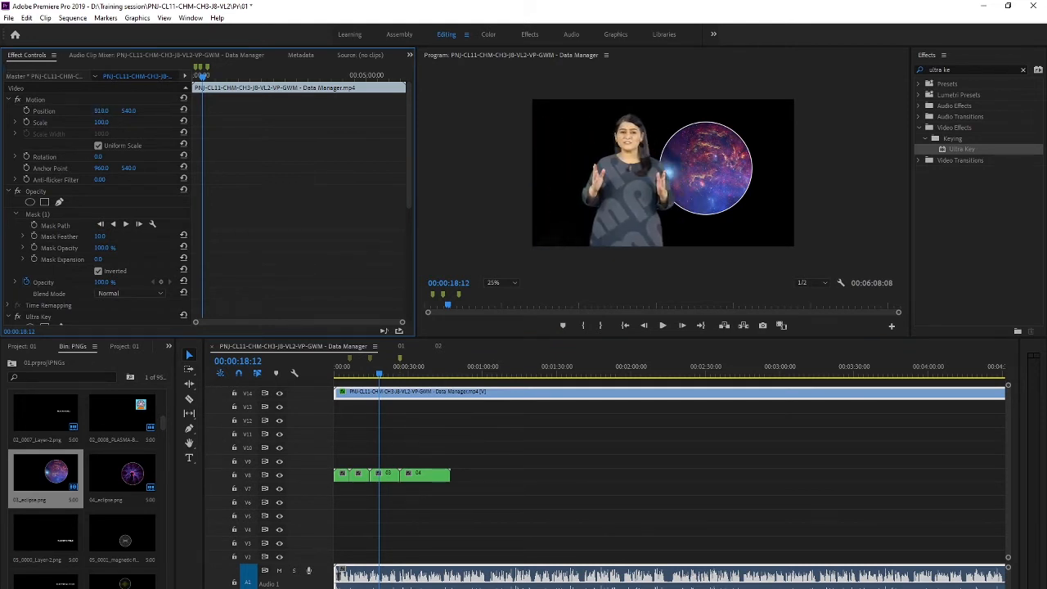
- Switch to the storyboard PDF in the browser and review panels 9 to 12, including the gas bulb scenes
key(alt+Tab)
click(199, 9)
scroll(426, 385, down, 5)
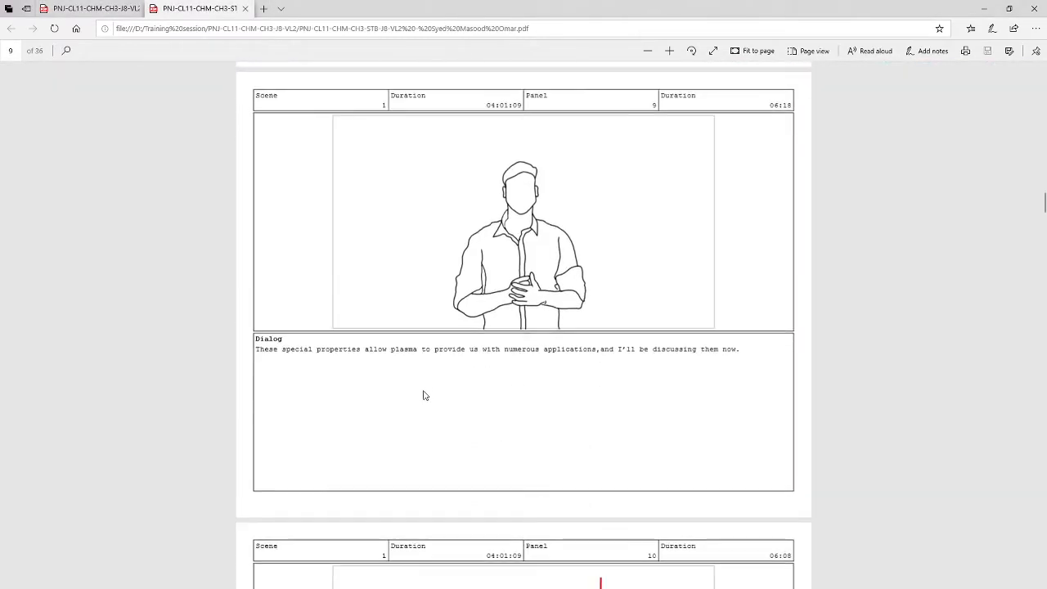
scroll(423, 395, down, 10)
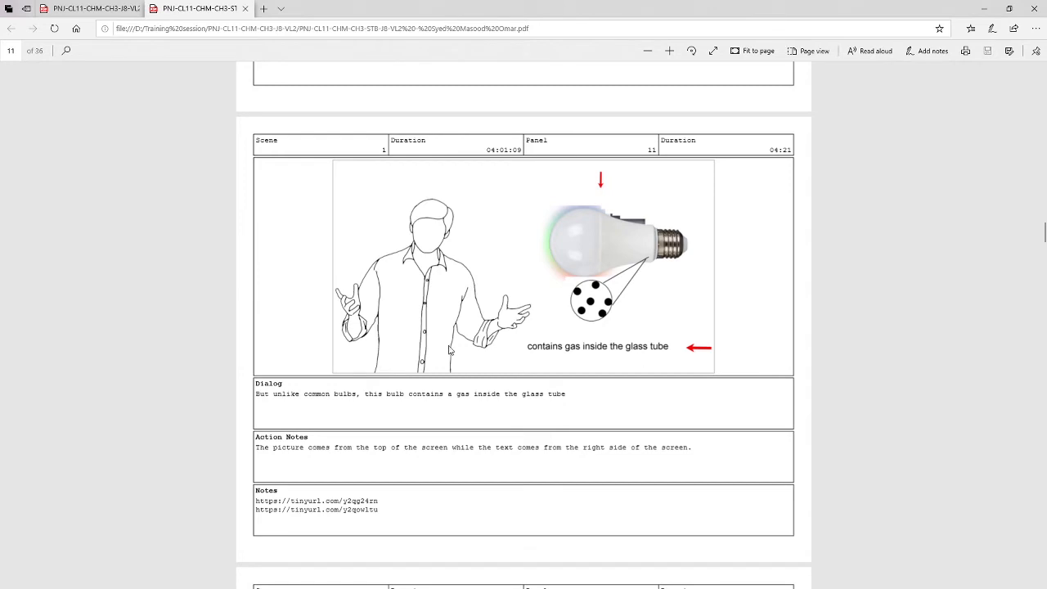
scroll(536, 401, down, 5)
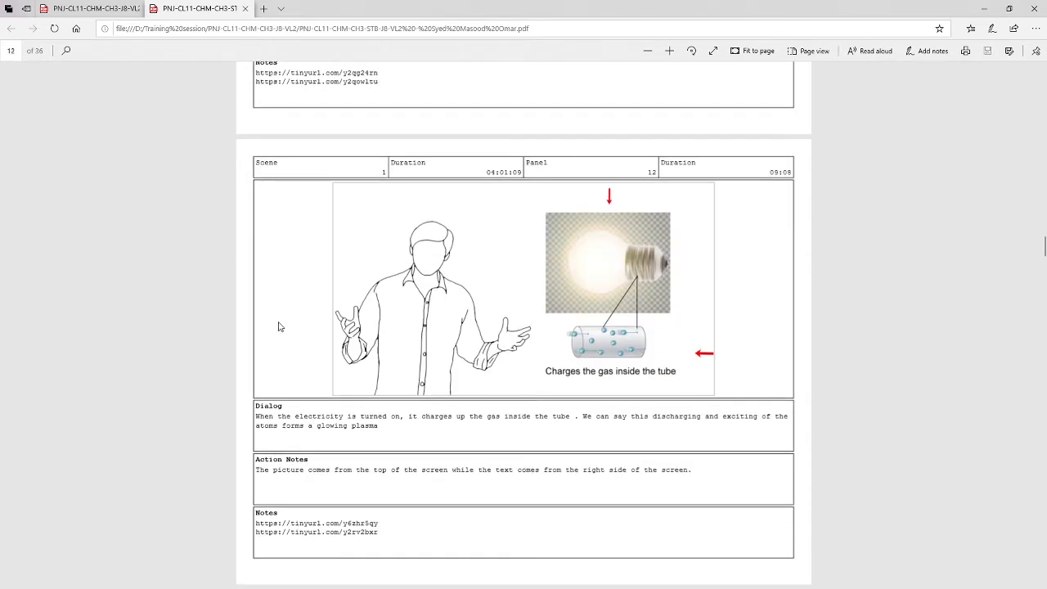
scroll(433, 437, down, 5)
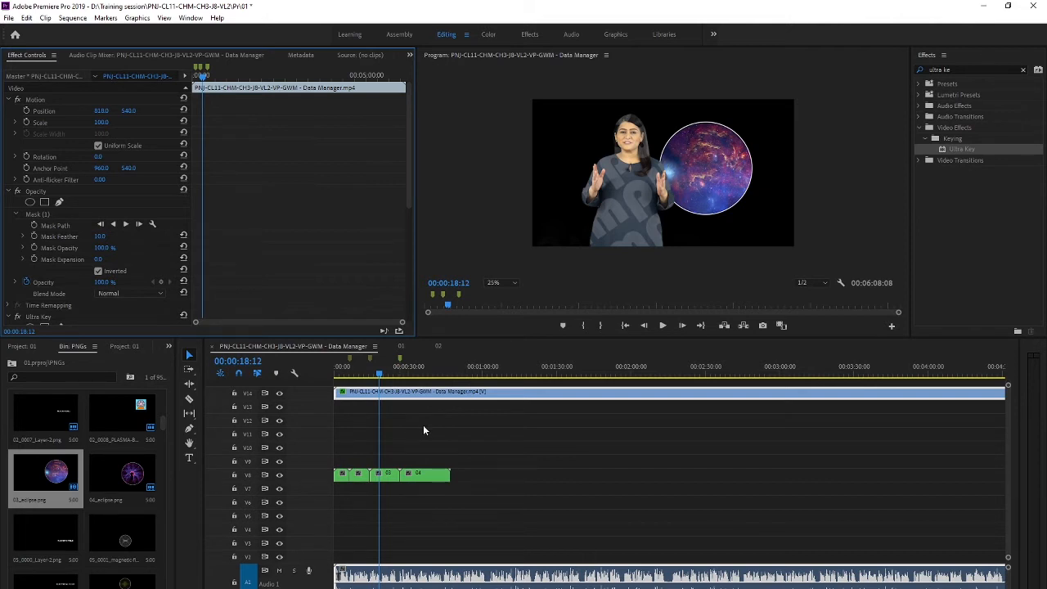
- Keyframe the presenter video's opacity from 0% at the sequence start to 100% at 00:00:00:15, and play back the fade-in
drag(378, 373, 317, 373)
scroll(79, 270, down, 1)
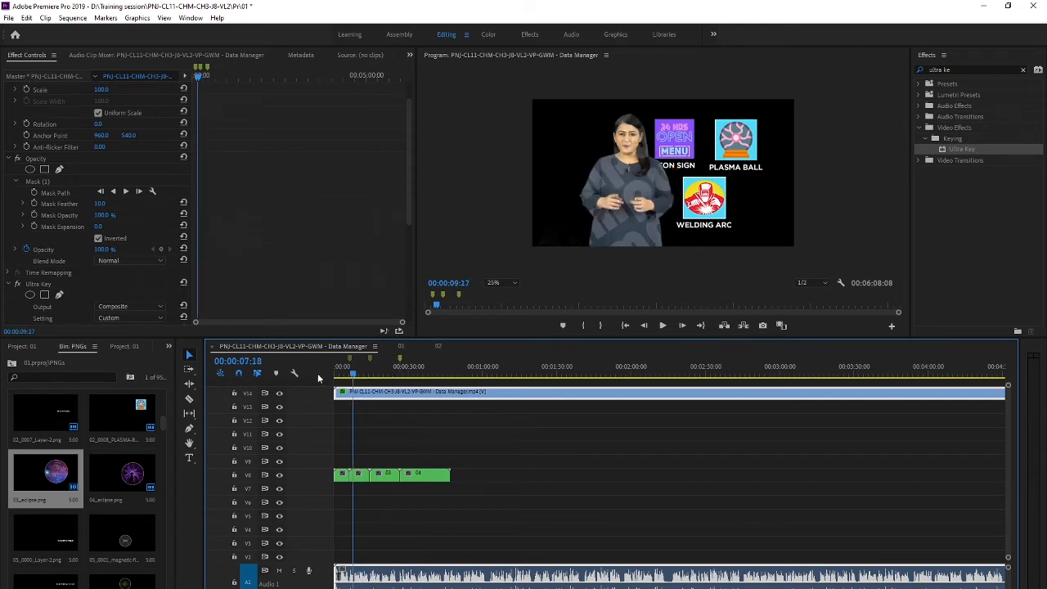
click(162, 249)
key(shift+Right)
key(shift+Right)
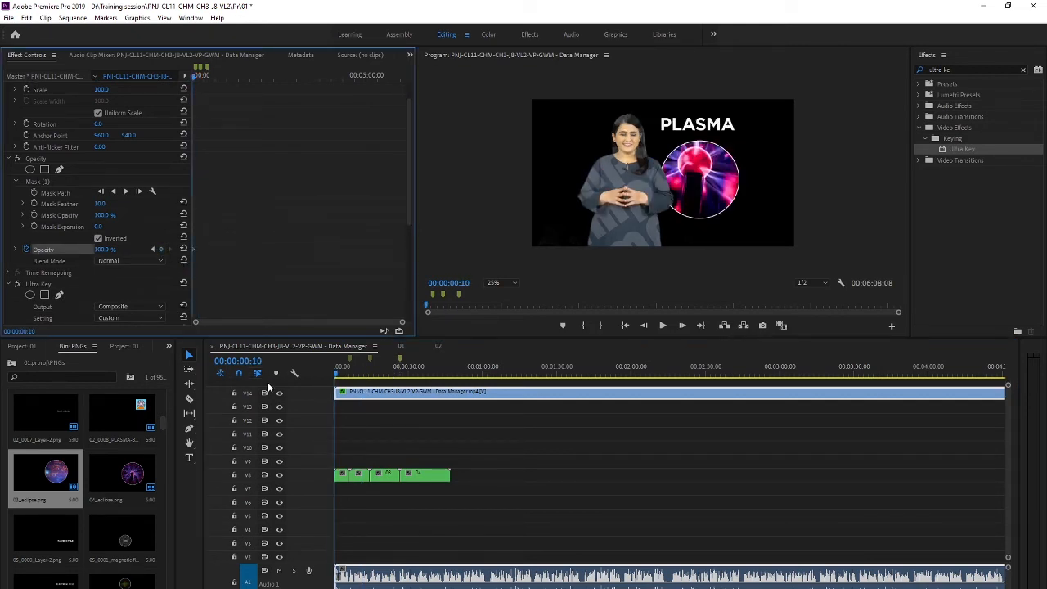
key(shift+Right)
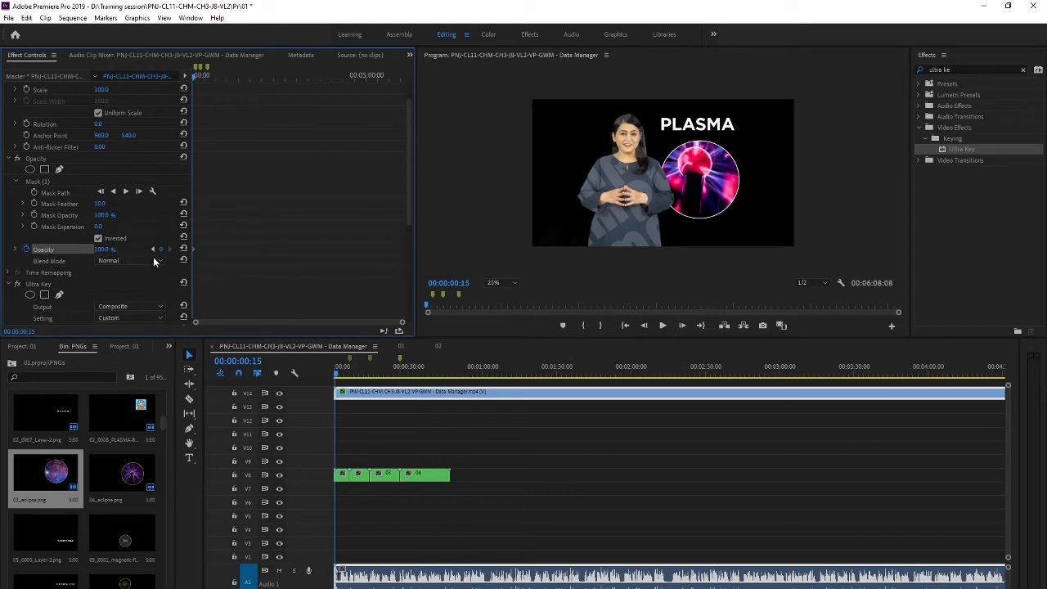
drag(342, 369, 306, 372)
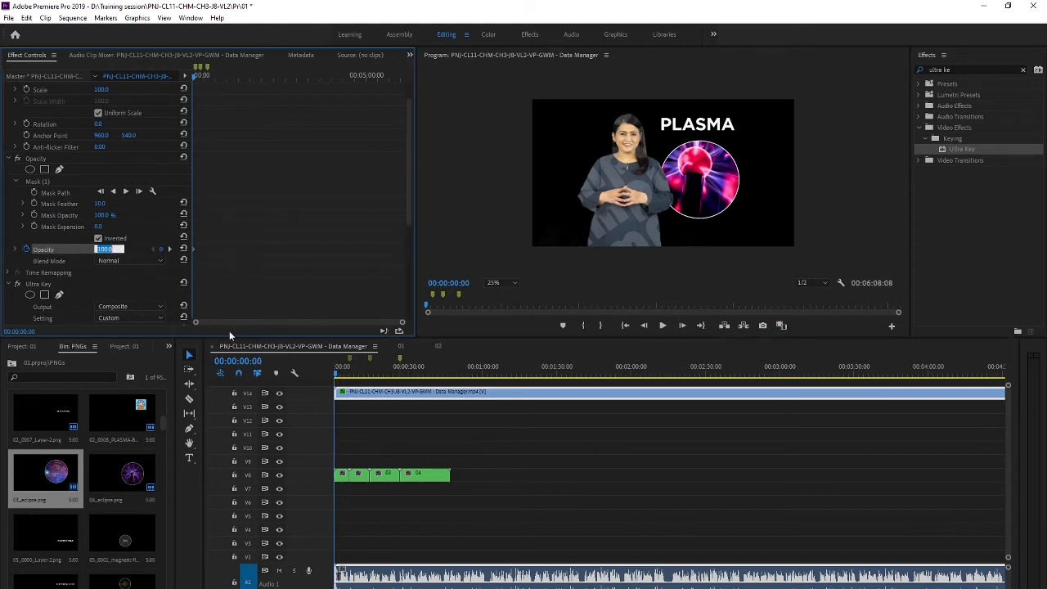
text(0)
key(Return)
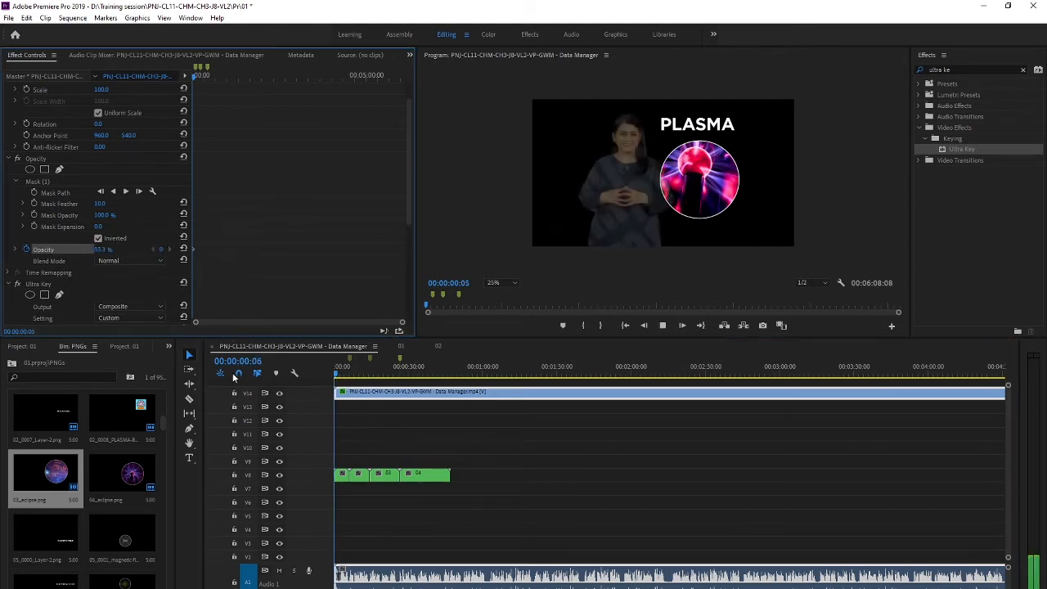
key(space)
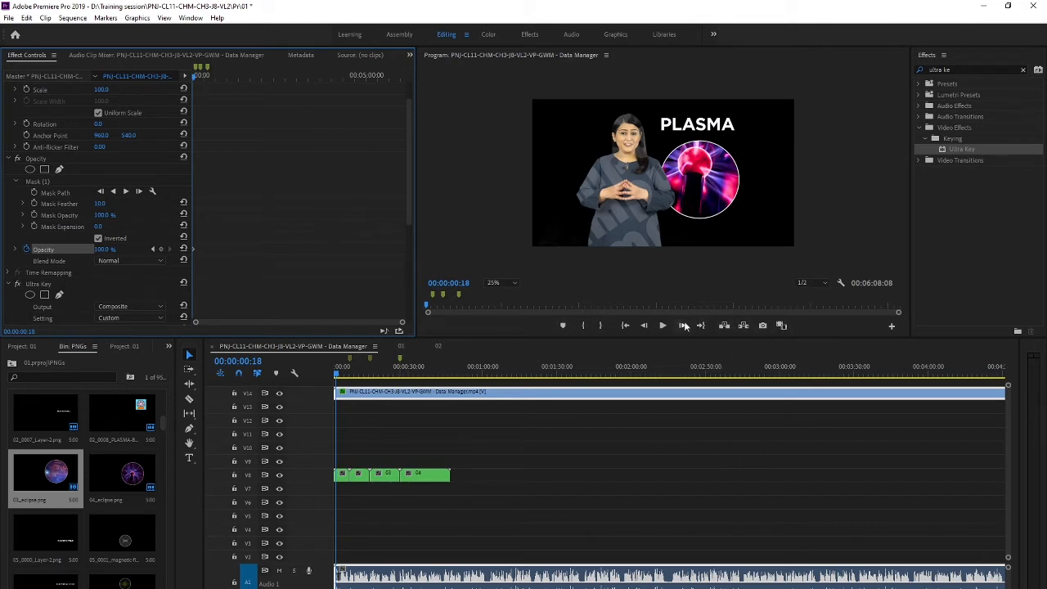
- Turn on Safe Margins in the Program monitor
right_click(536, 177)
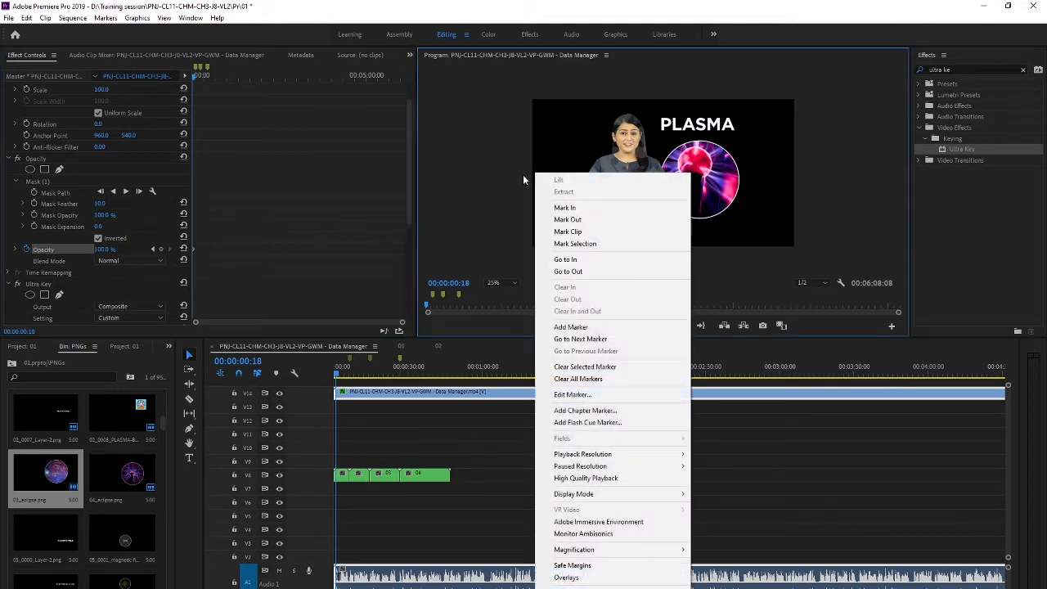
mouse_move(599, 497)
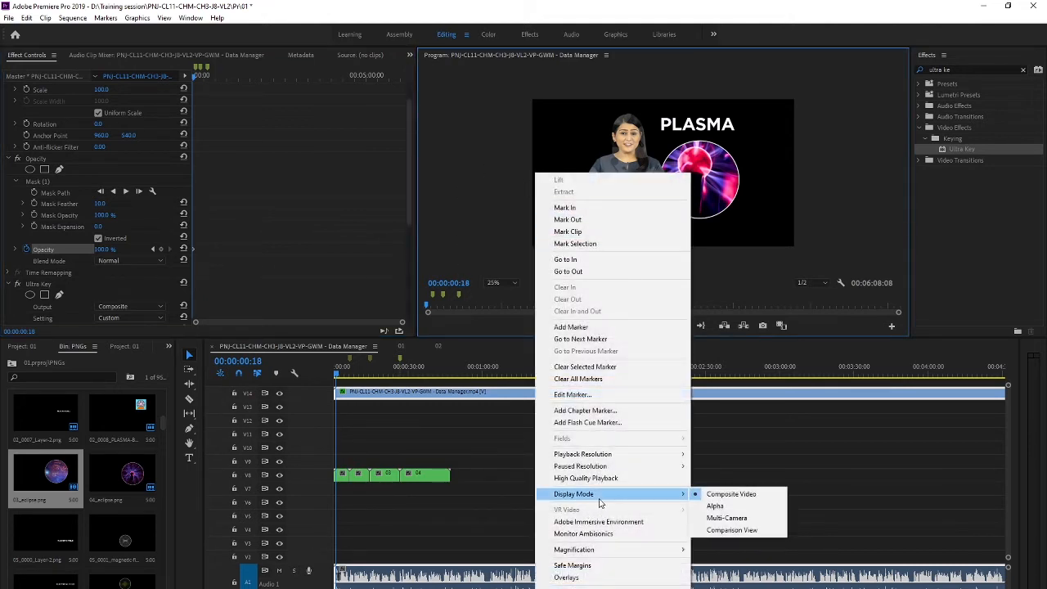
mouse_move(611, 459)
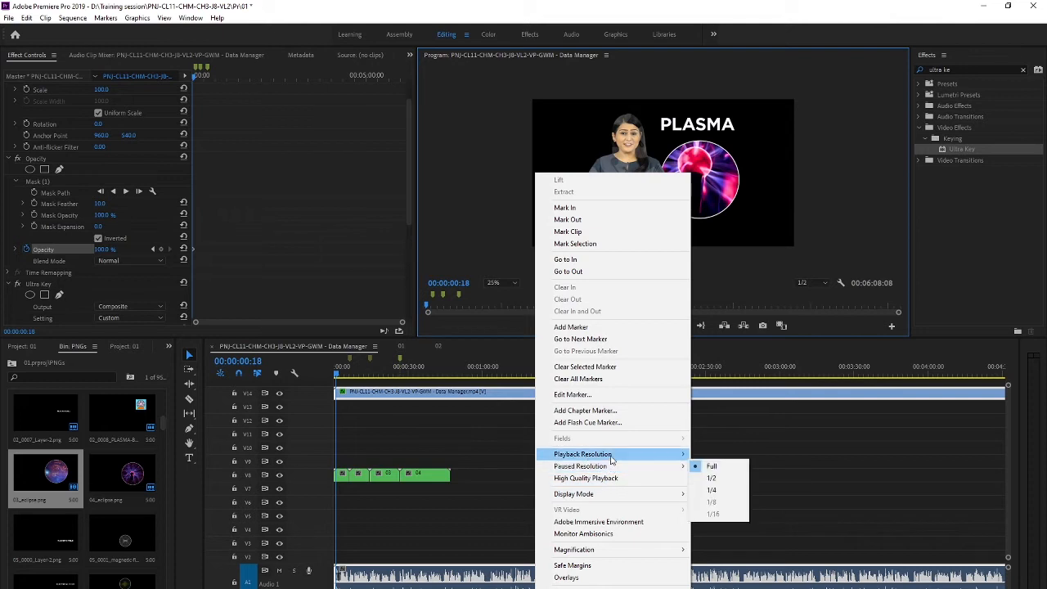
click(588, 565)
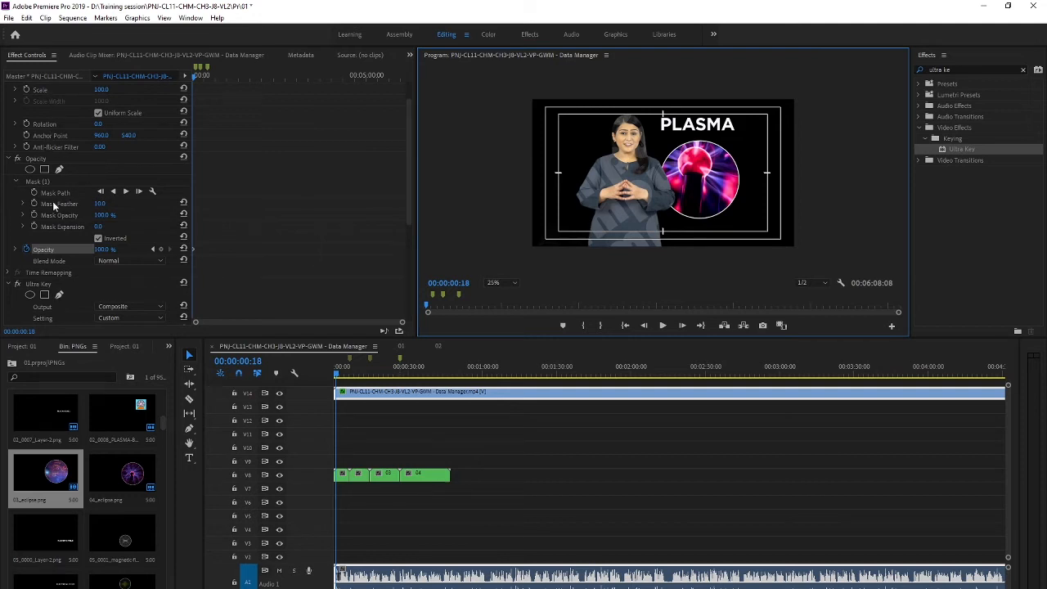
- Try moving the presenter video to horizontal positions 651 and 619, checking it against the safe margins and the three-icon graphic
scroll(49, 214, up, 2)
click(42, 100)
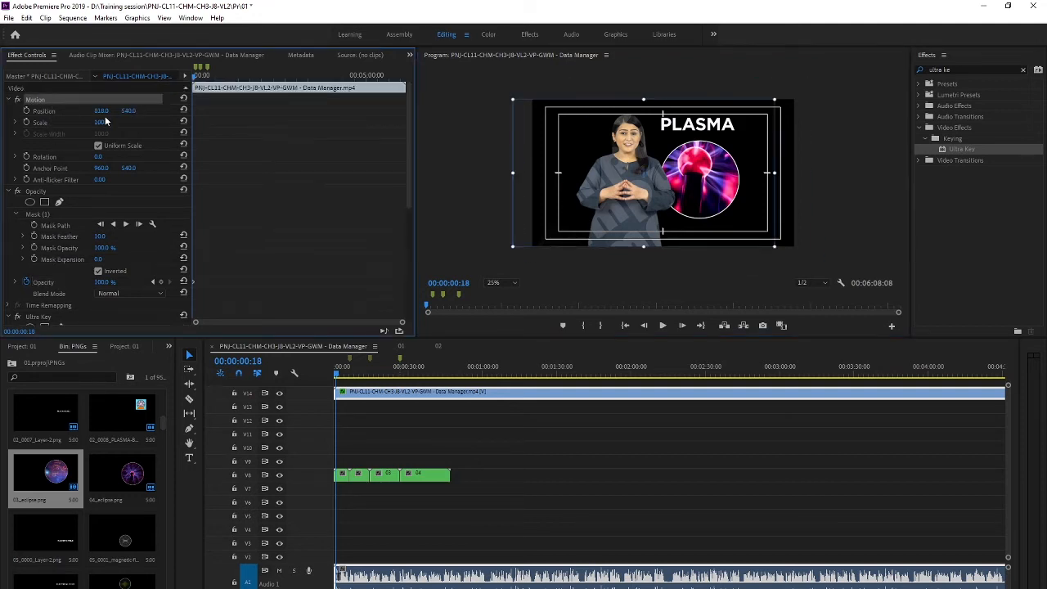
mouse_move(102, 111)
mouse_down()
mouse_move(4, 112)
mouse_move(86, 111)
mouse_up()
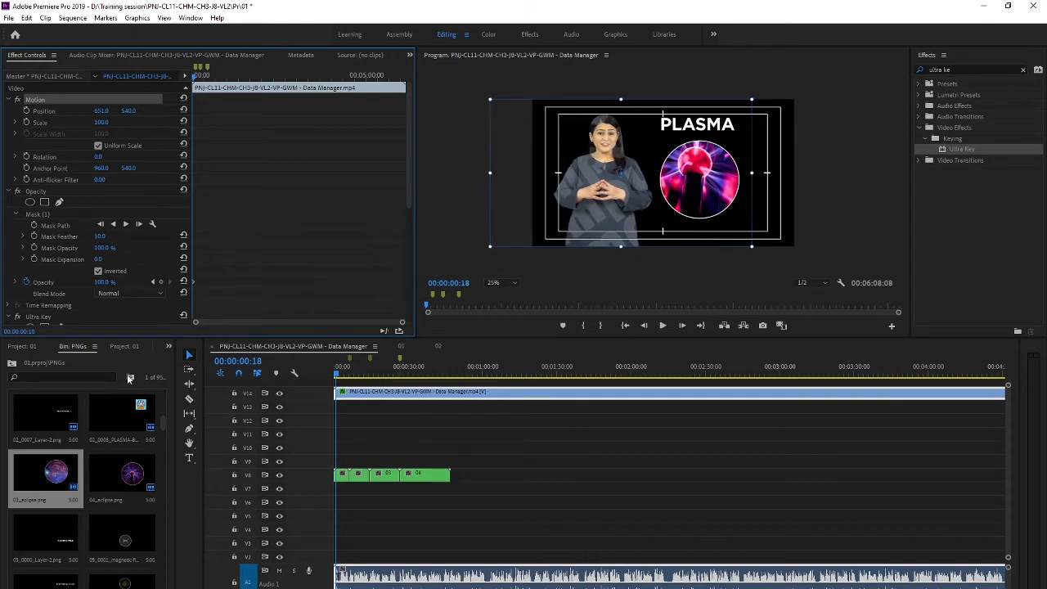
click(351, 374)
drag(372, 374, 367, 374)
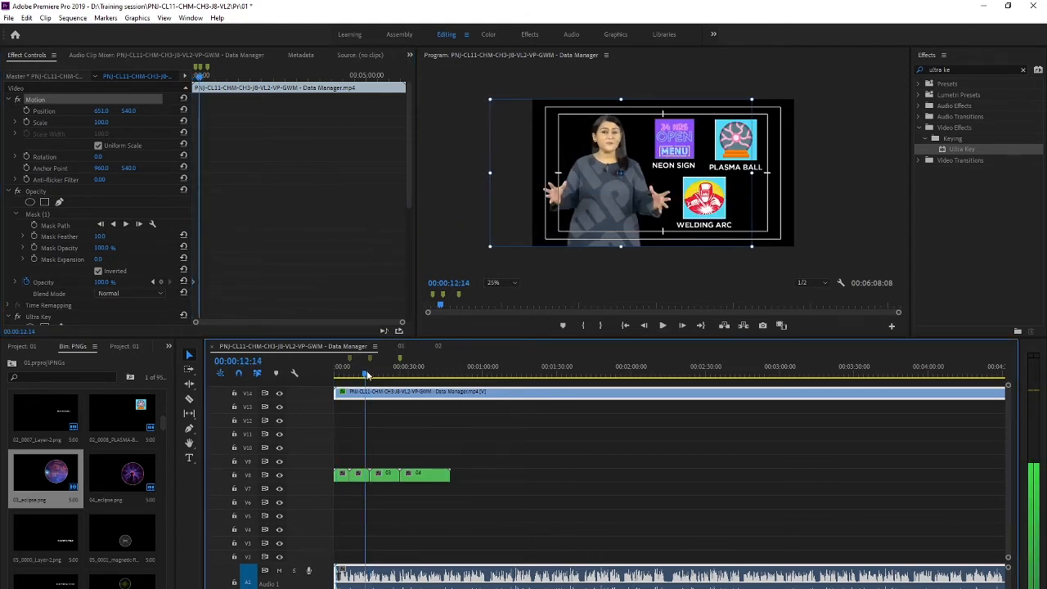
drag(101, 110, 71, 111)
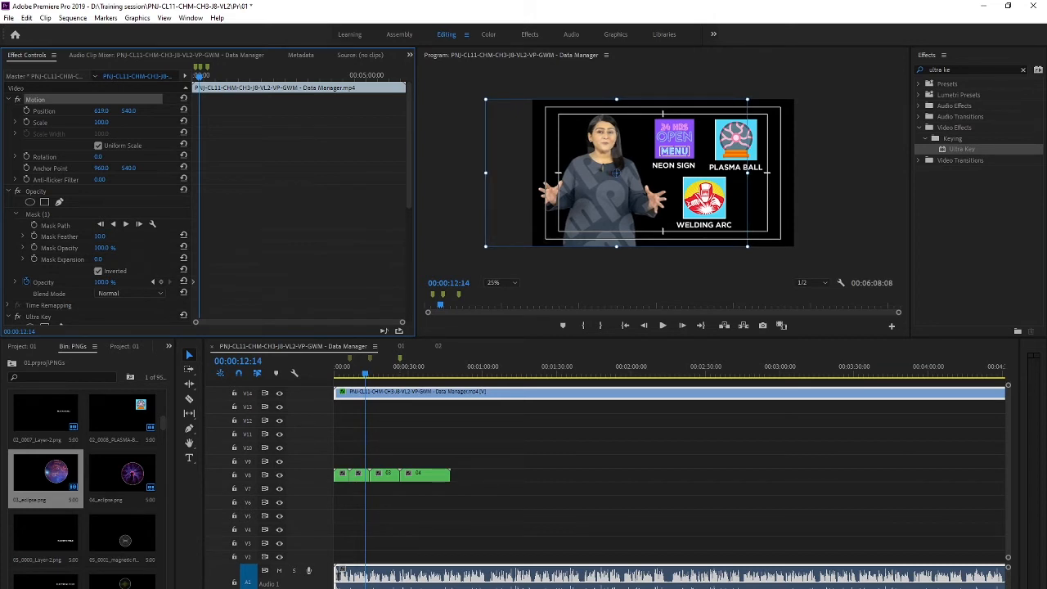
key(ctrl+z)
- Set the presenter video's horizontal position to 956 and try a larger scale
drag(100, 111, 167, 111)
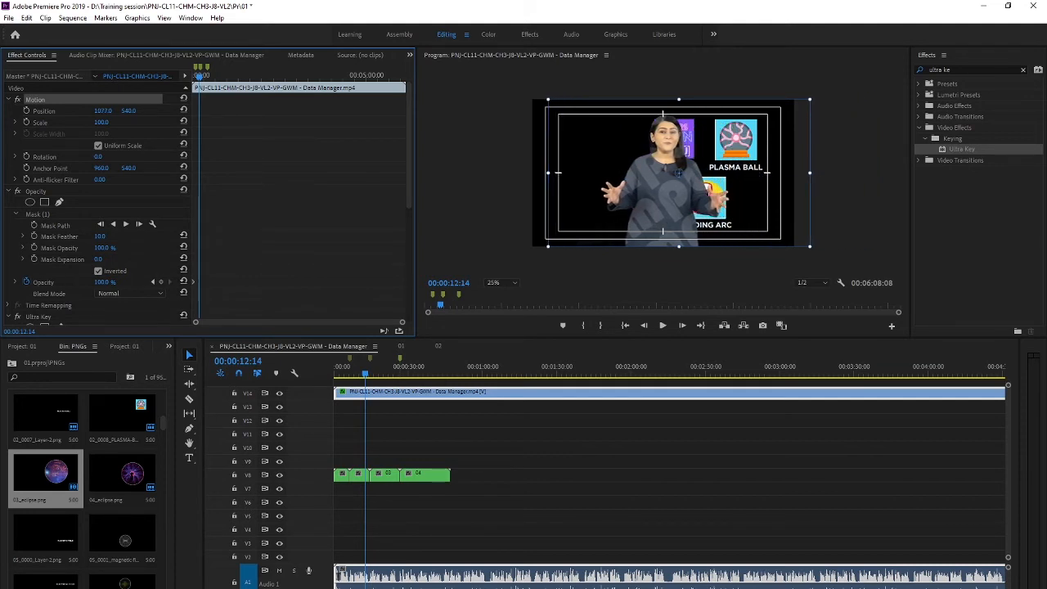
drag(166, 110, 100, 110)
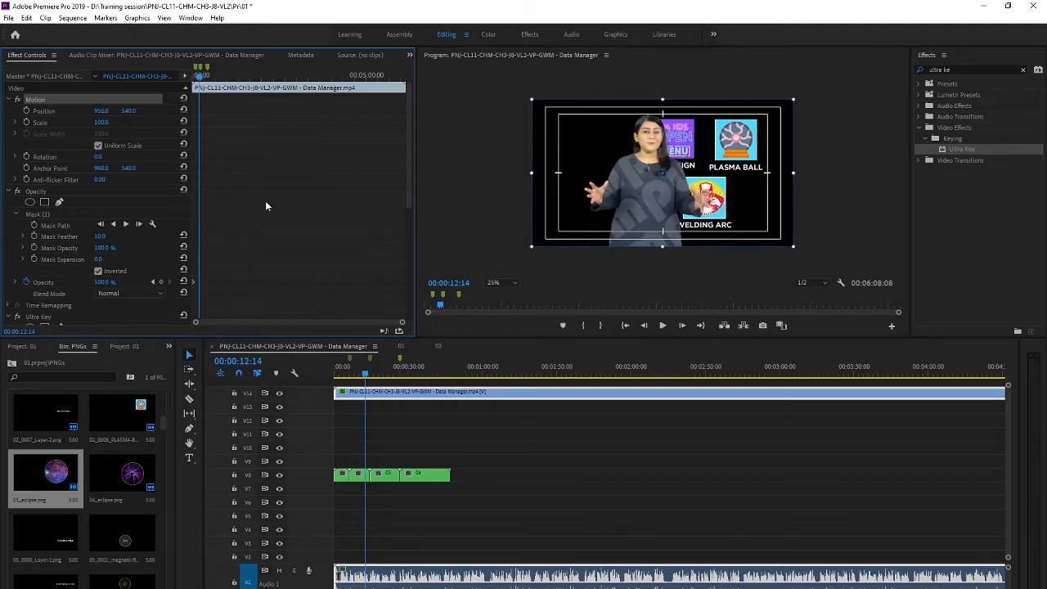
drag(100, 122, 138, 122)
key(ctrl+z)
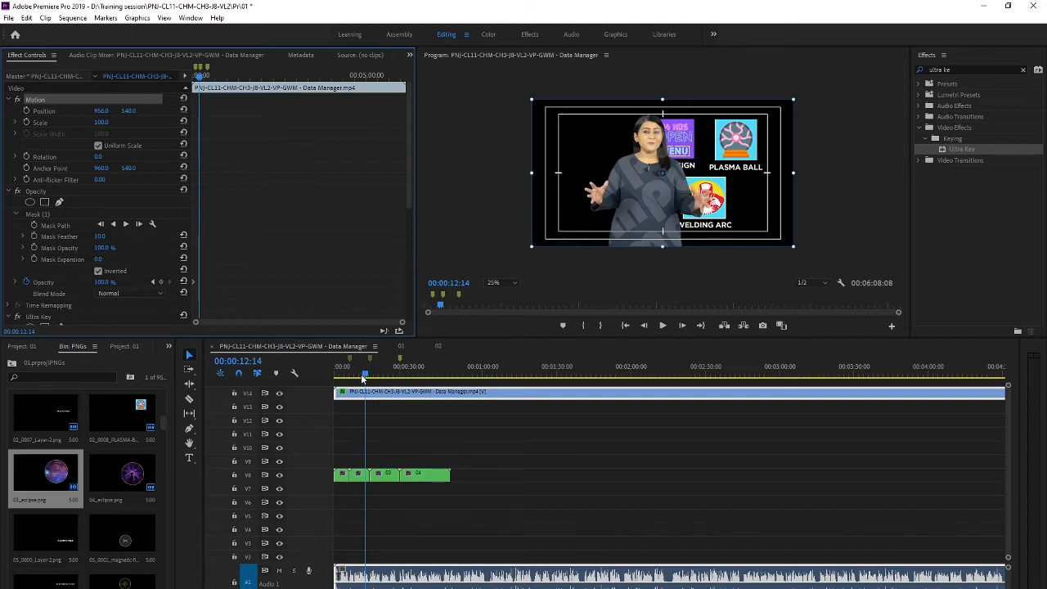
- Scrub and play between the three-icon graphic and nested clip 04 to check the presenter's placement against the graphics
drag(361, 374, 432, 385)
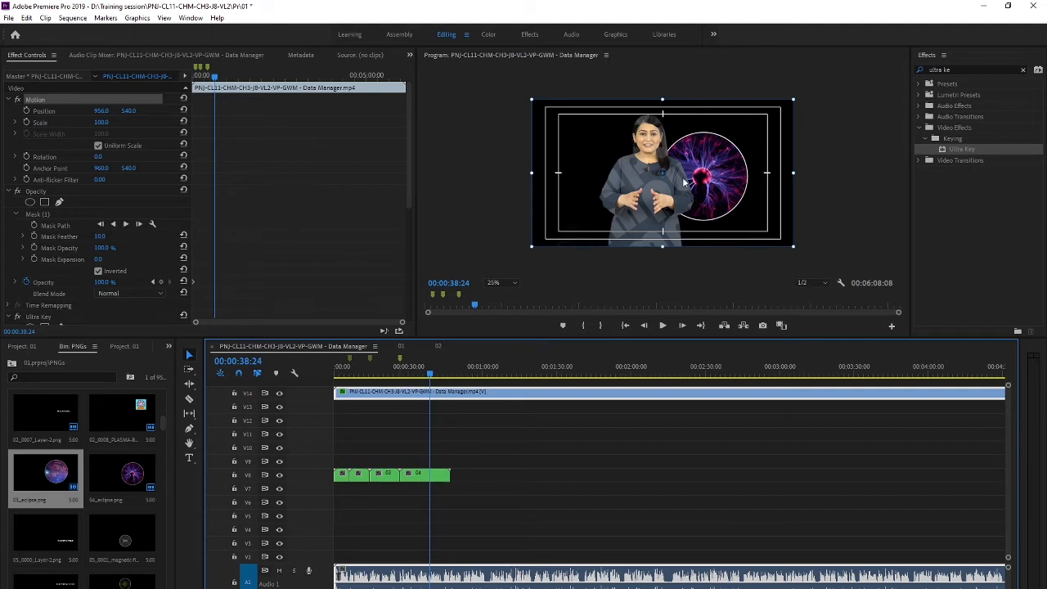
drag(432, 375, 360, 376)
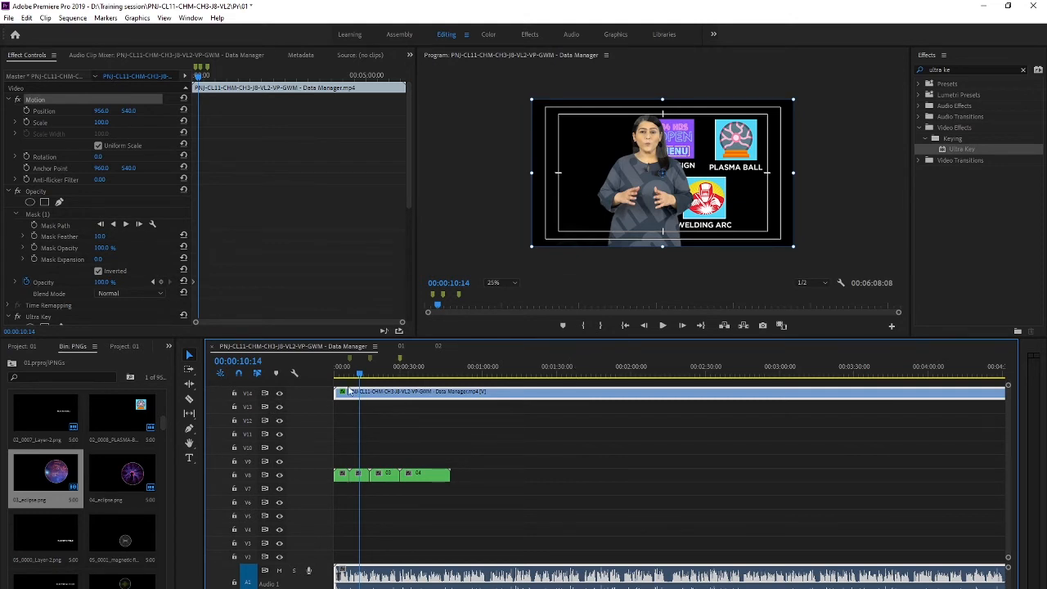
drag(358, 375, 327, 373)
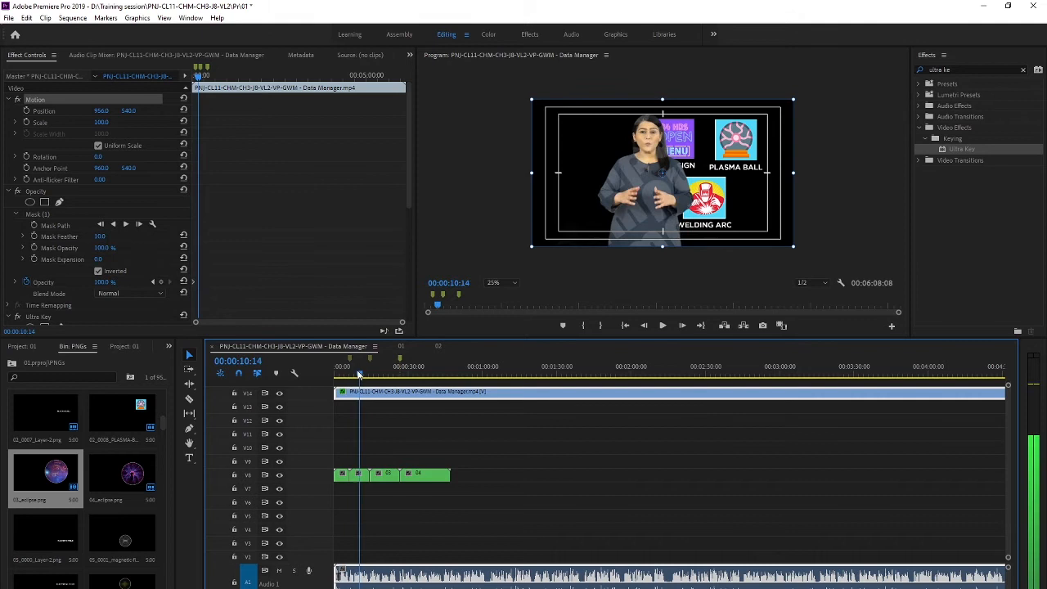
key(space)
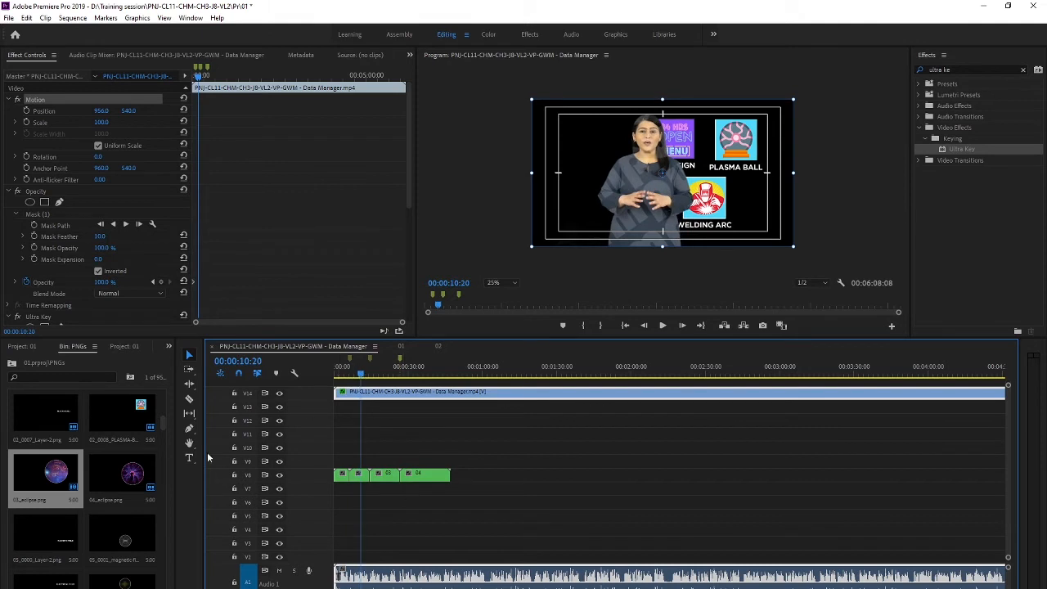
mouse_move(362, 377)
mouse_down()
mouse_move(341, 374)
mouse_move(371, 375)
mouse_up()
click(356, 373)
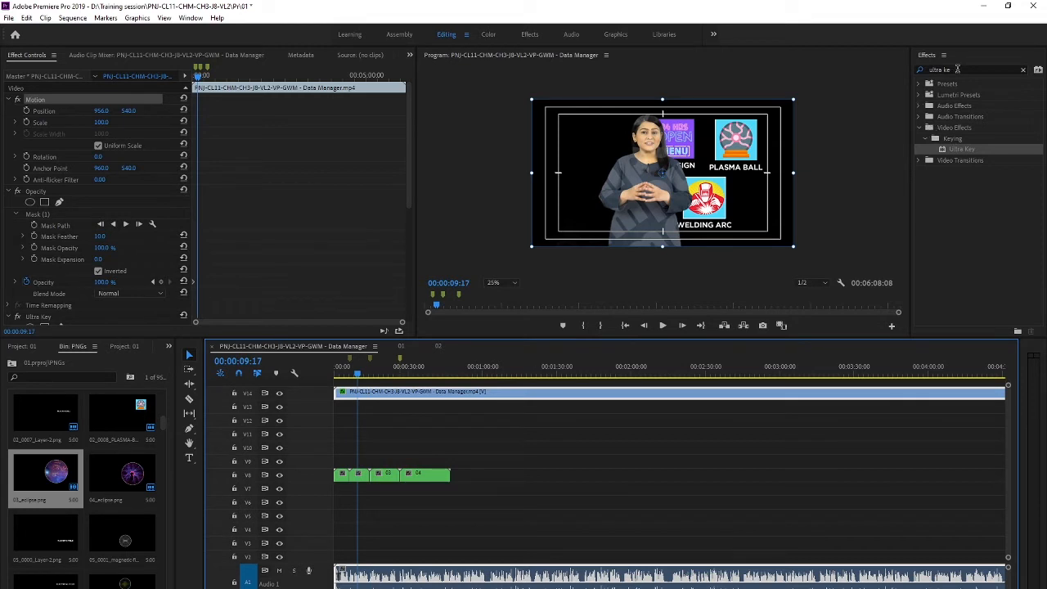
- Clear the "ultra ke" effects search and expand the Presets folder
drag(955, 69, 819, 76)
key(BackSpace)
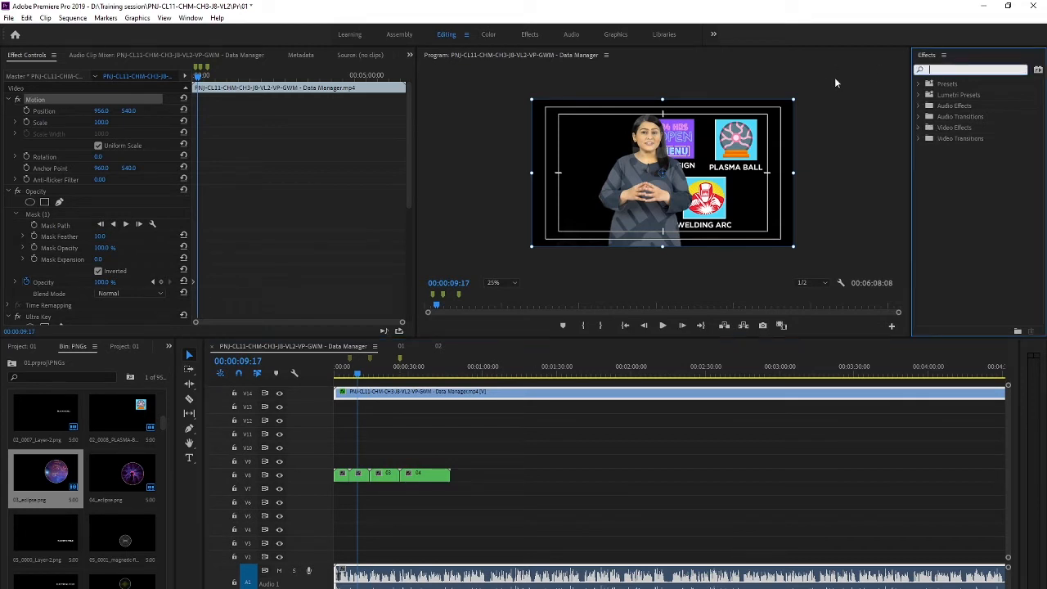
click(919, 85)
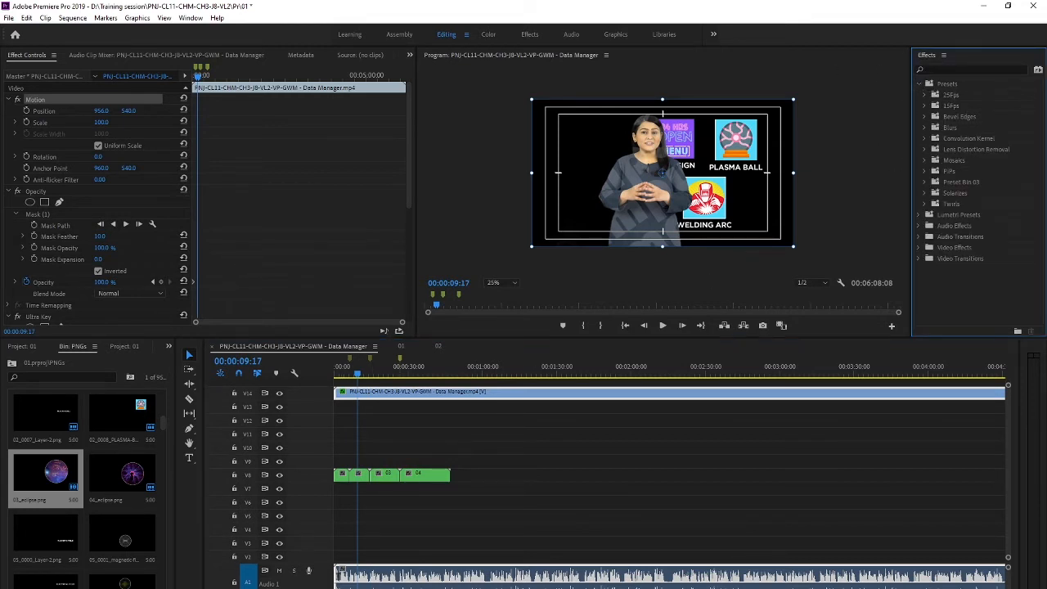
- Switch to File Explorer and browse the Training Material folder inside Training session
mouse_move(282, 588)
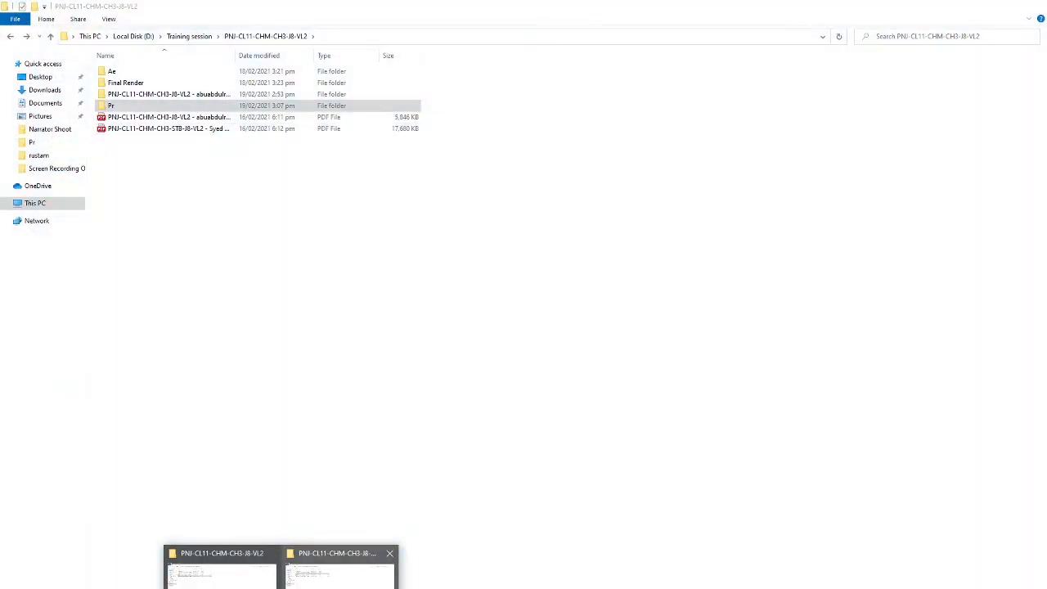
click(337, 571)
click(201, 37)
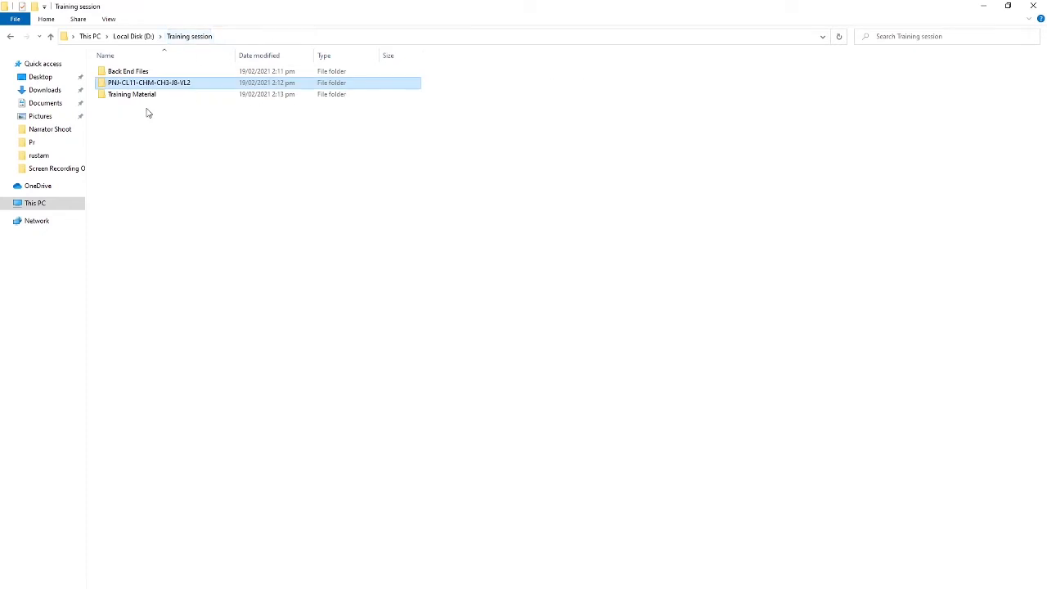
double_click(136, 95)
double_click(115, 72)
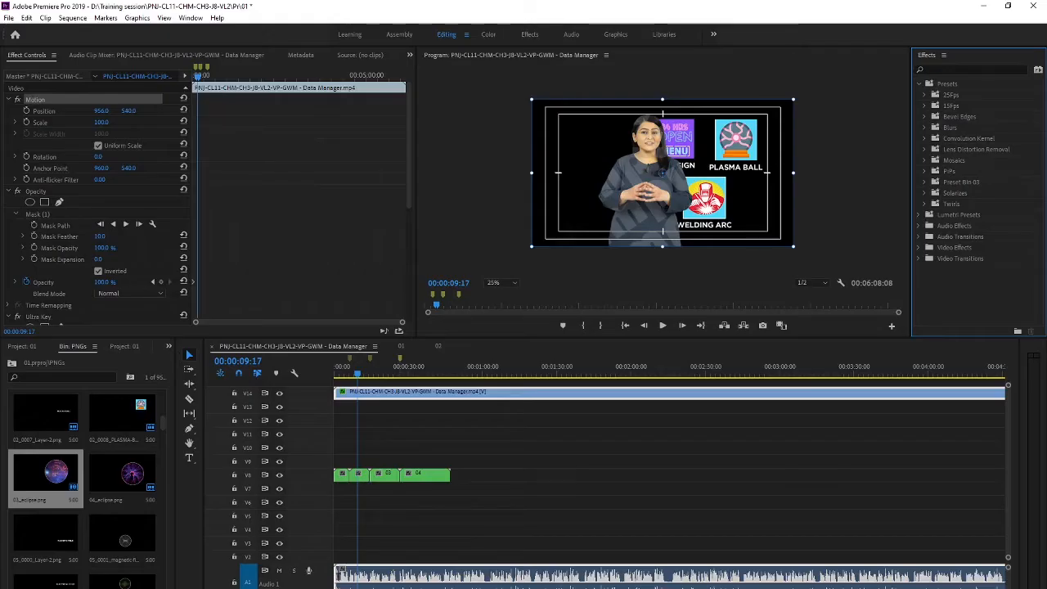
right_click(1014, 99)
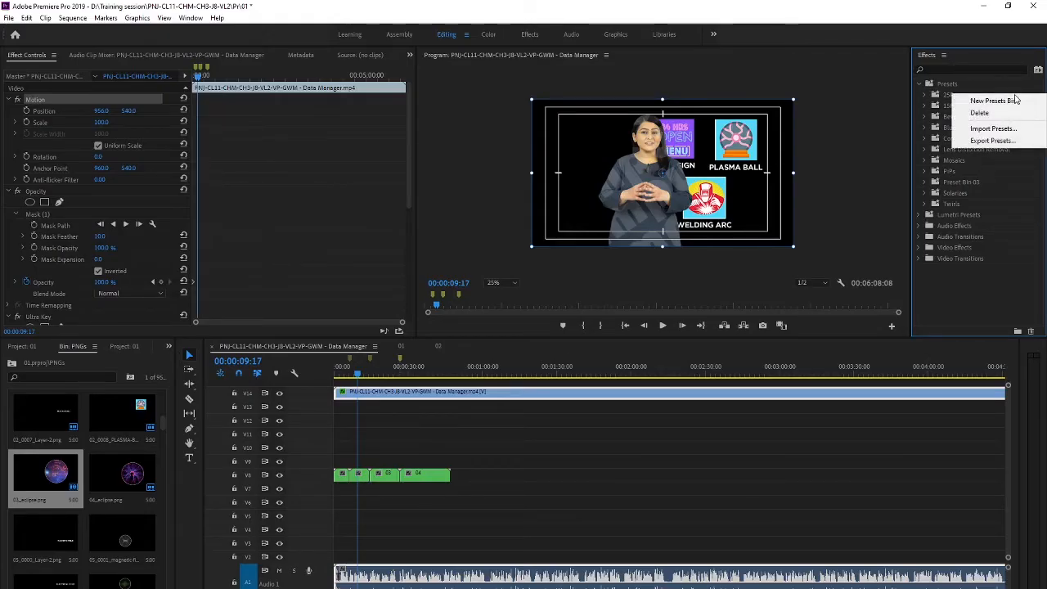
click(991, 129)
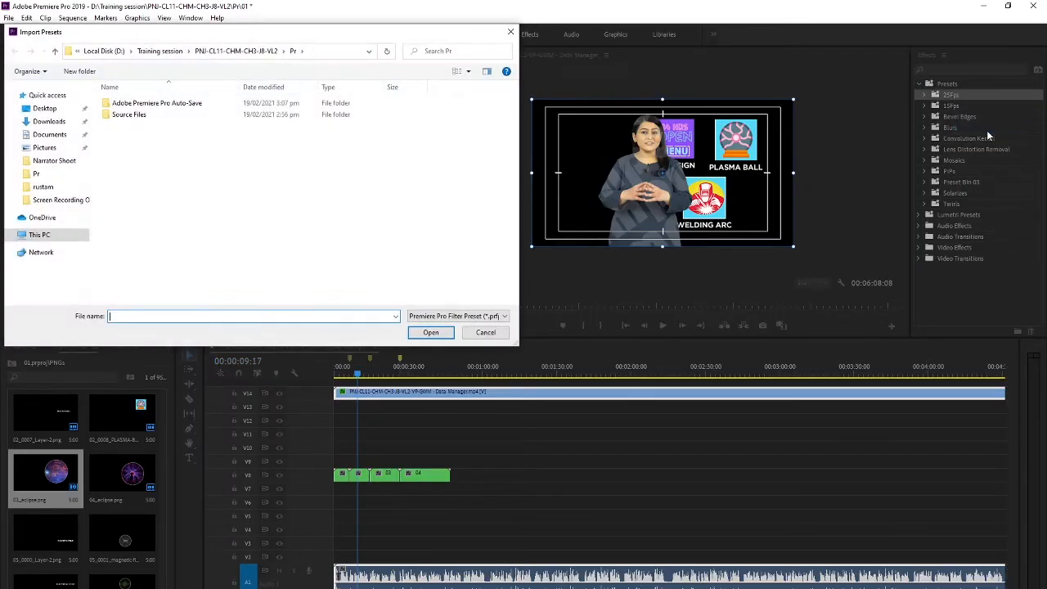
click(483, 333)
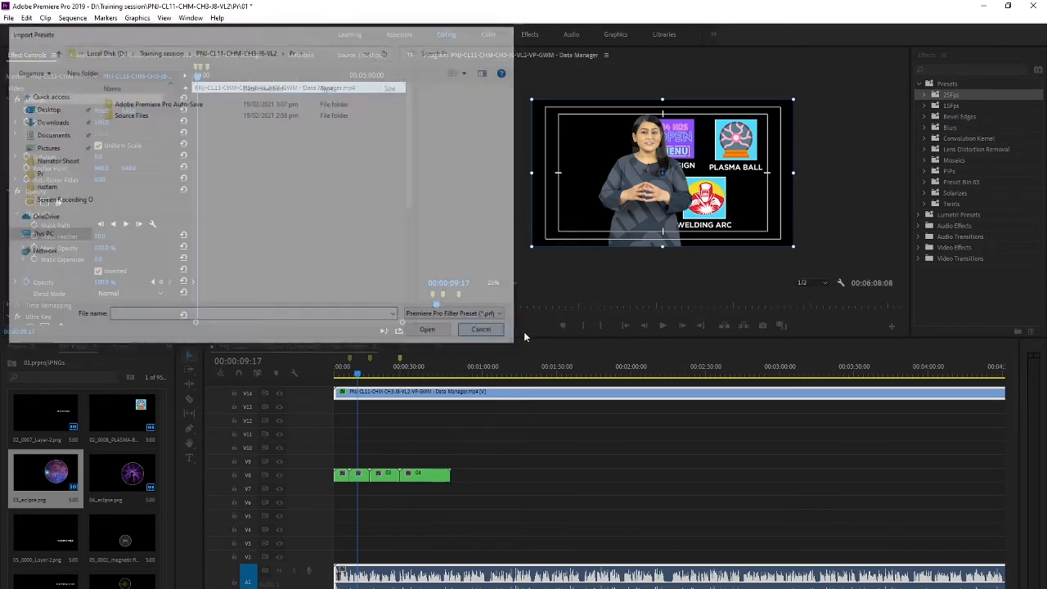
- Expand the 25Fps and 15Fps preset bins to show their animation presets
click(925, 96)
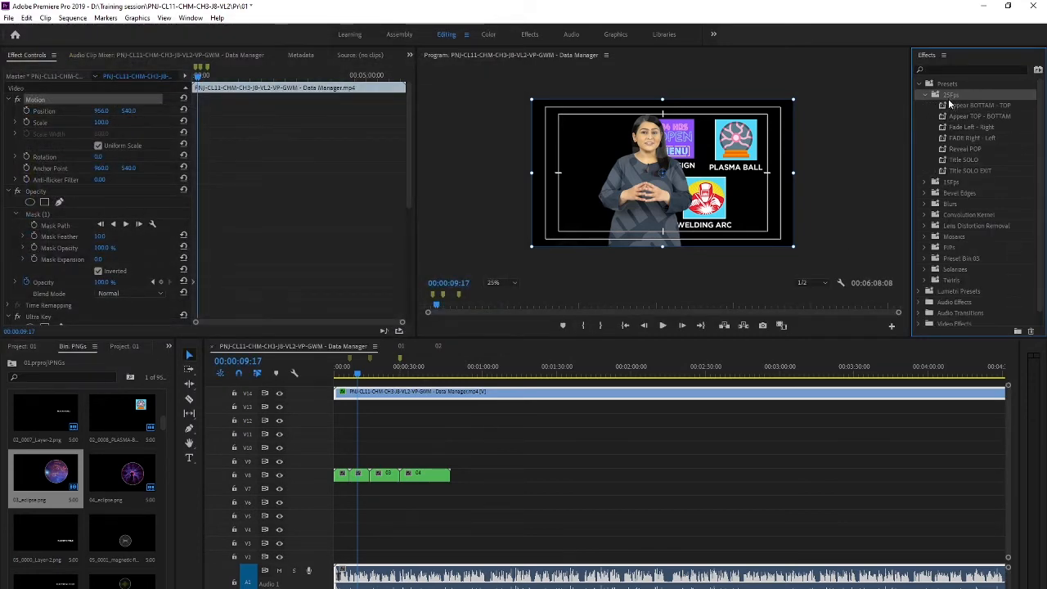
click(924, 181)
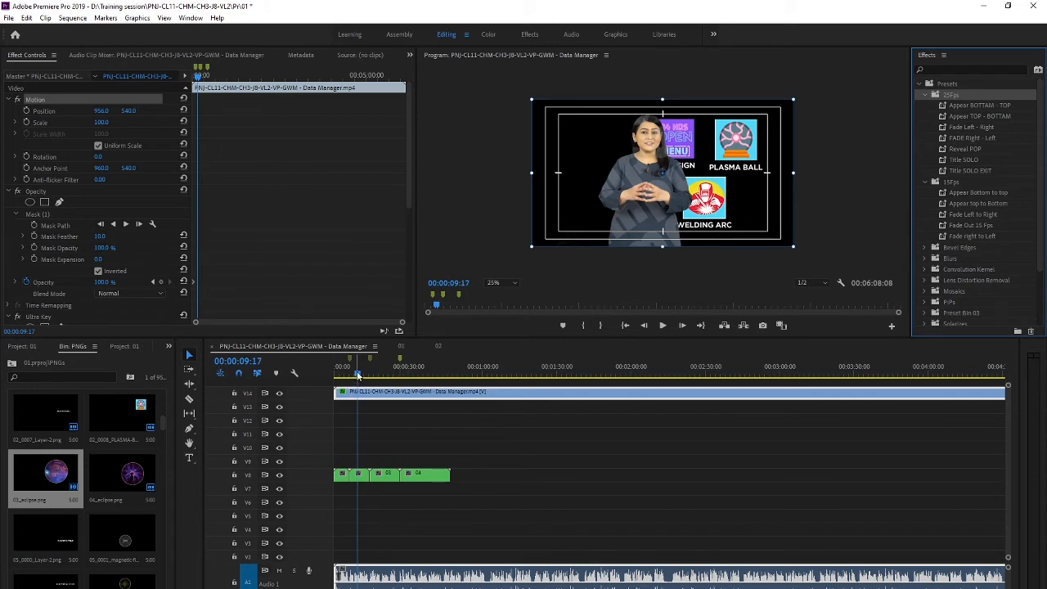
- Return to the sequence start, enlarge the presenter clip's keyframe timeline, and play through its opacity fade up to 00:00:00:15
drag(357, 374, 260, 374)
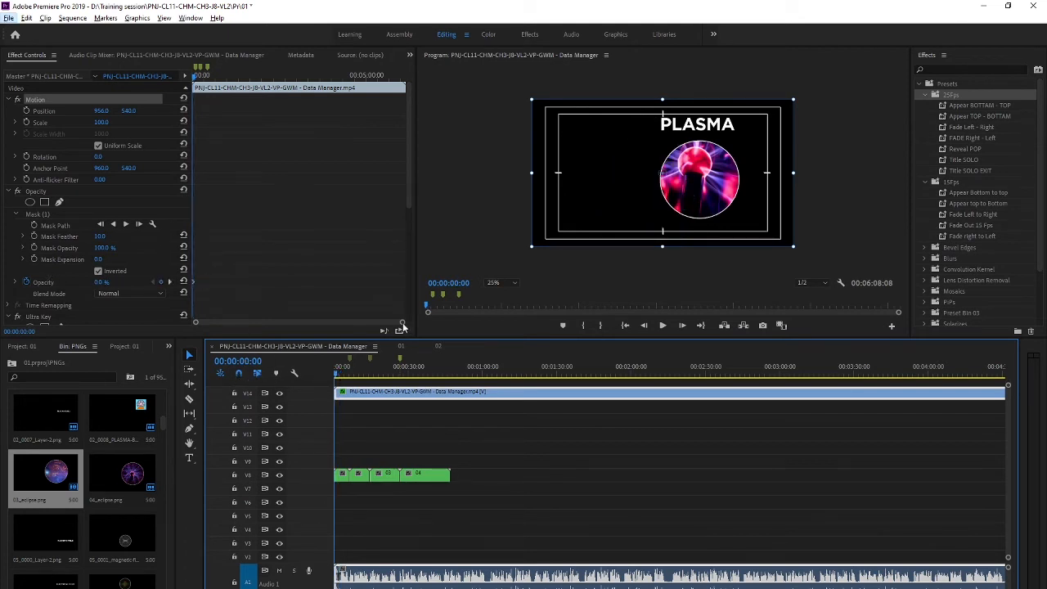
drag(401, 323, 300, 326)
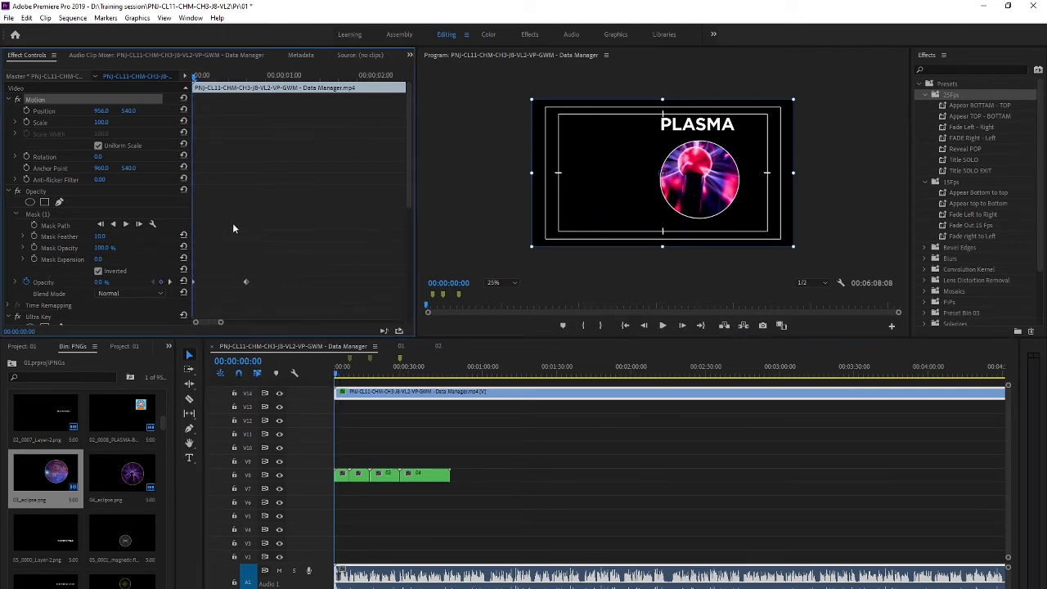
key(space)
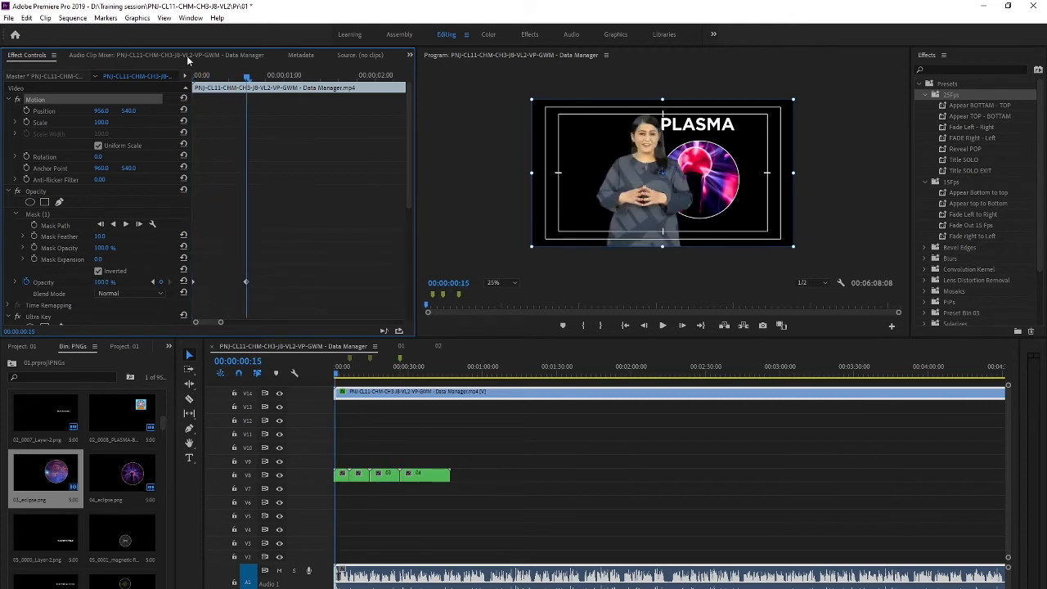
- Save the presenter clip's opacity fade as a preset named "Fade in 15 Fps", anchored to the in point
drag(244, 76, 207, 95)
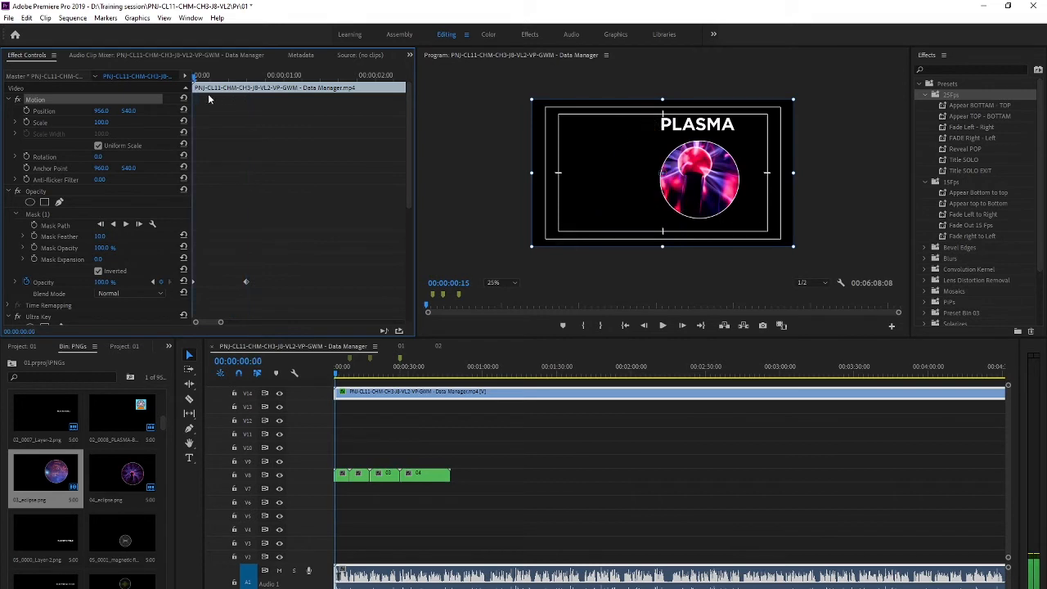
right_click(51, 286)
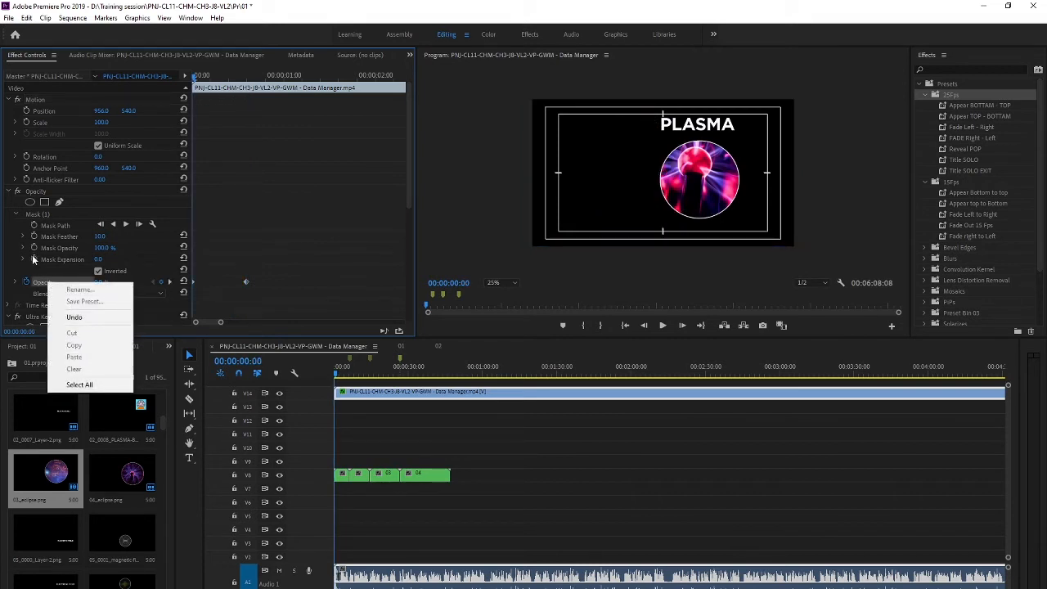
click(31, 191)
right_click(30, 192)
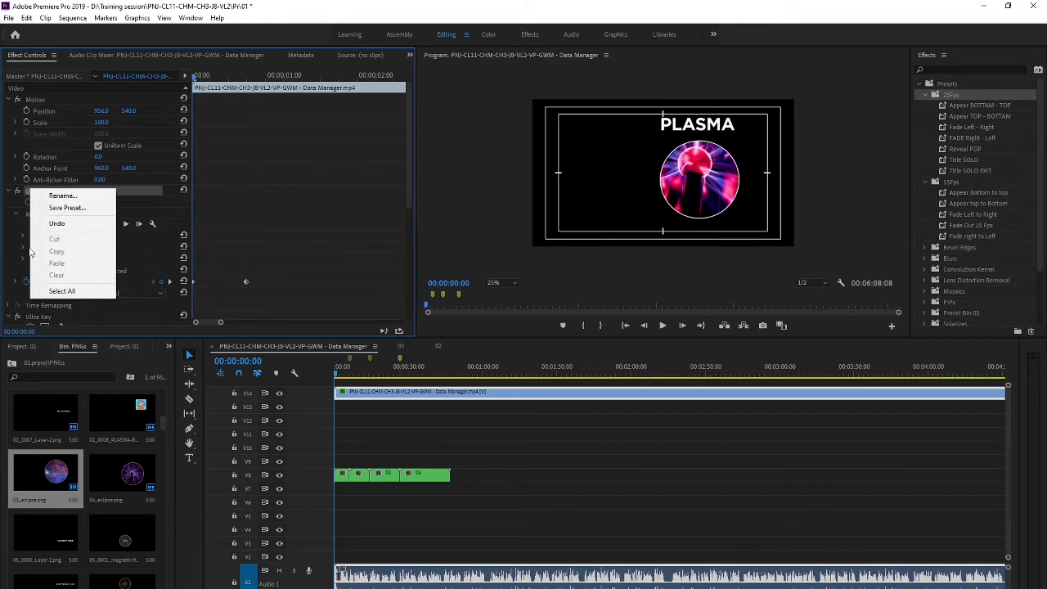
click(66, 208)
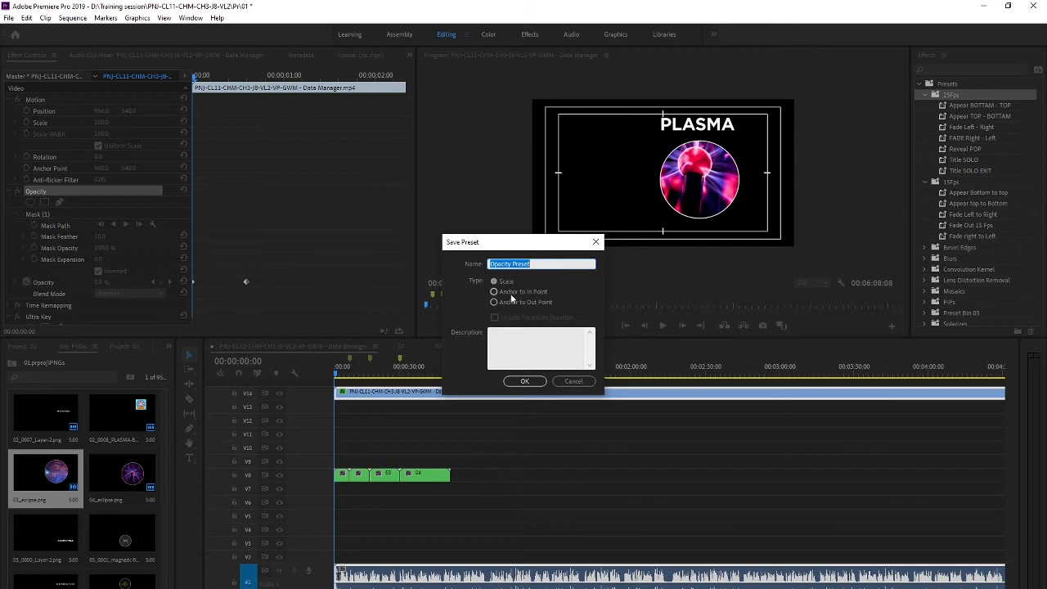
click(510, 292)
text(Fade in 15 Fps)
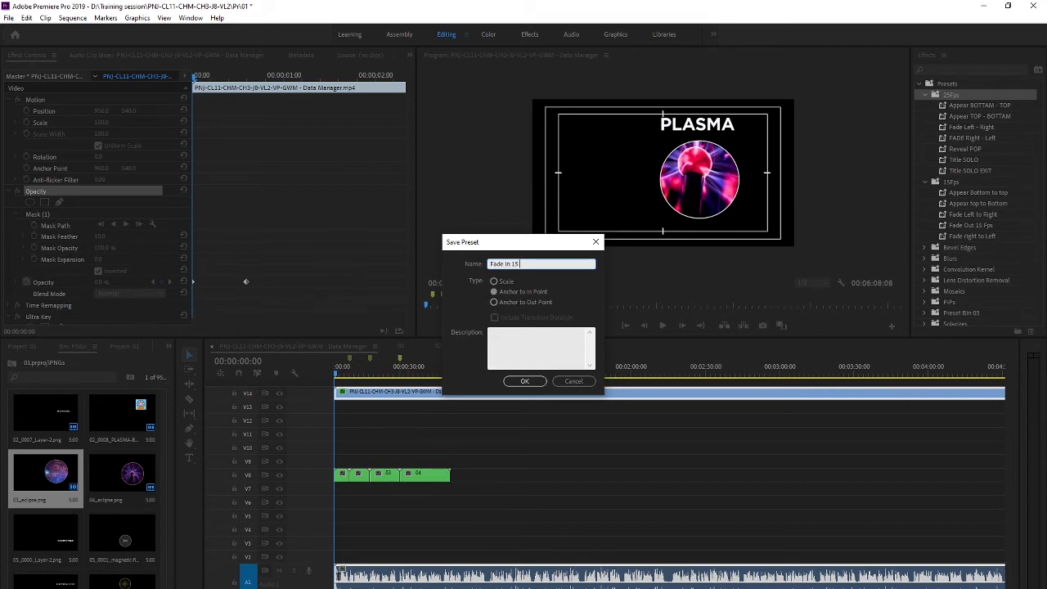
click(524, 381)
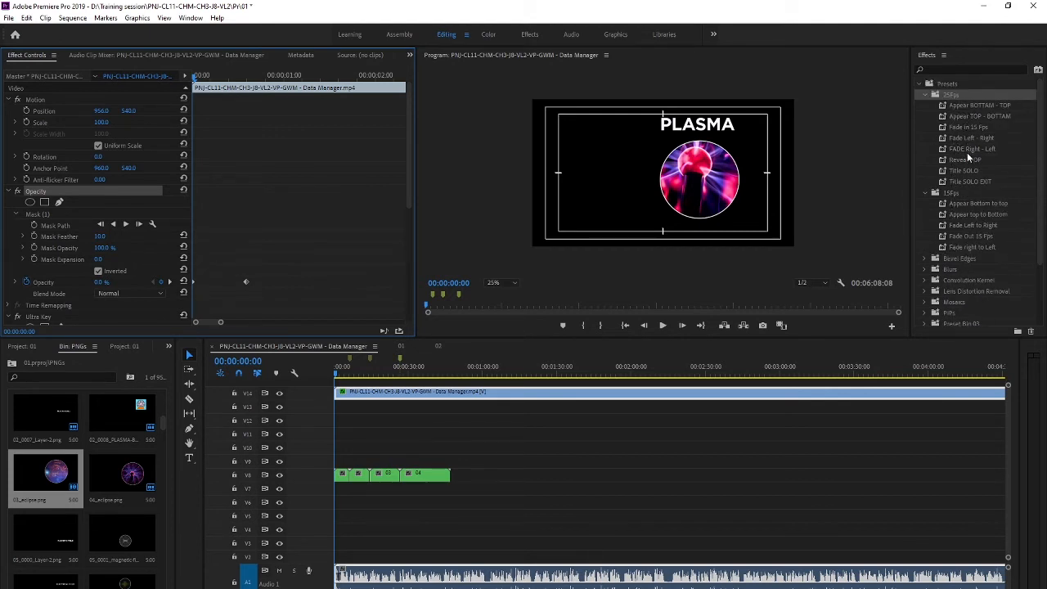
- Move the "Fade in 15 Fps" preset from the 25Fps bin into the 15Fps bin
click(954, 129)
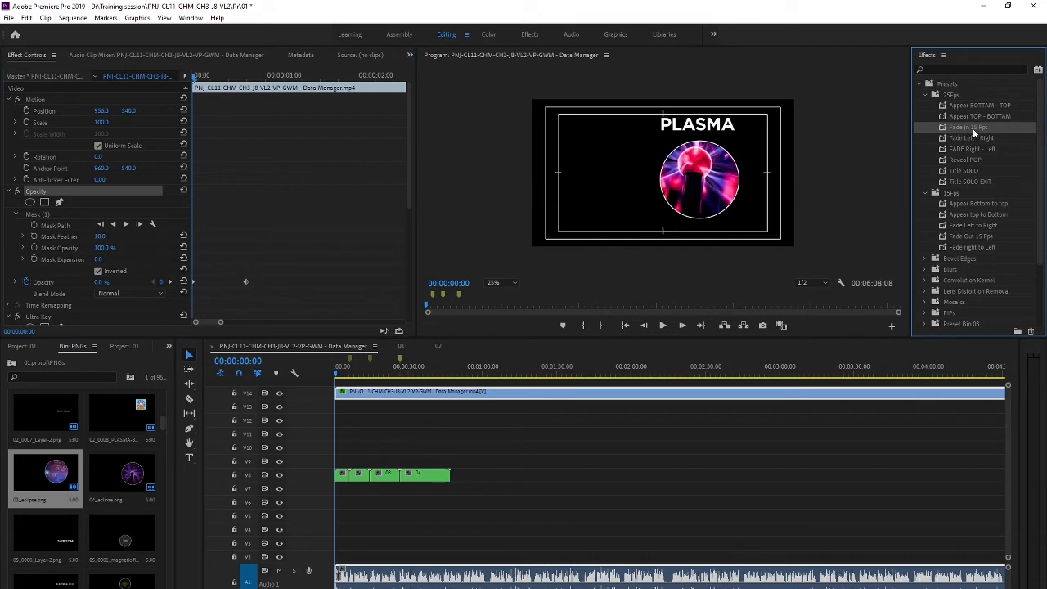
drag(973, 127, 954, 191)
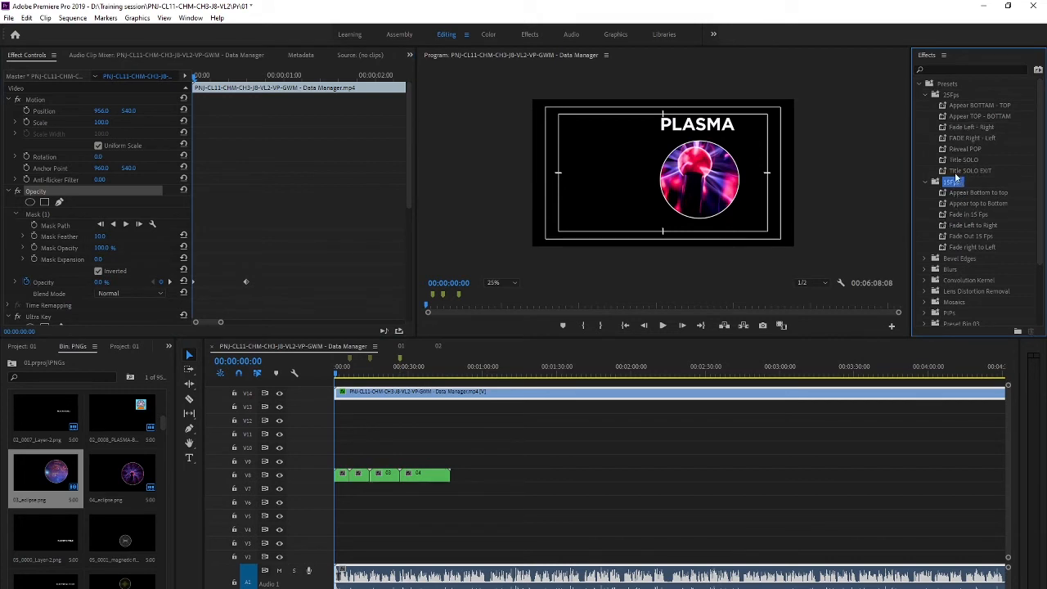
scroll(966, 219, down, 1)
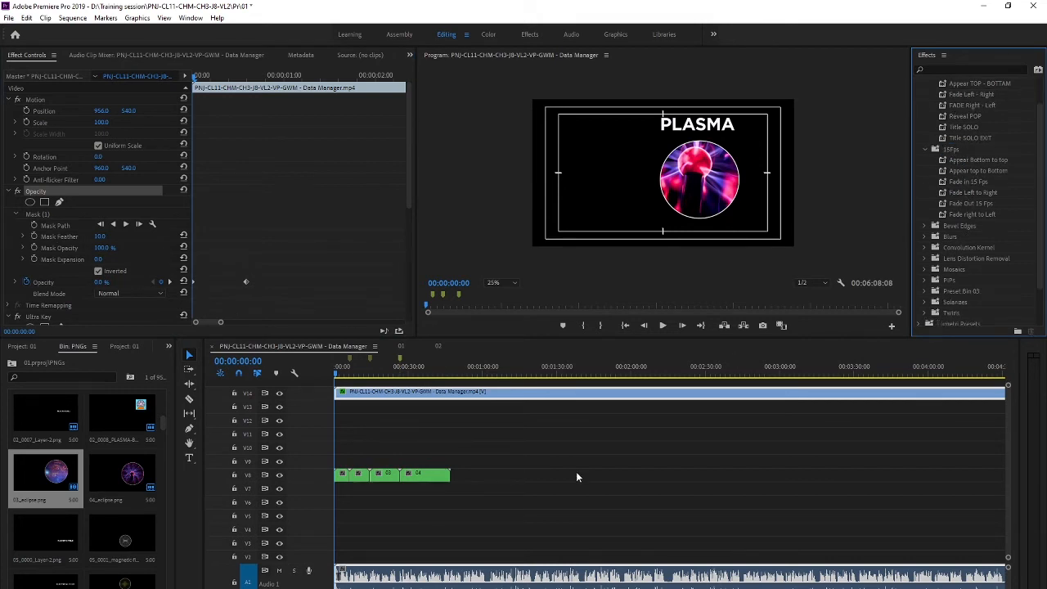
- Delete both opacity keyframes from the presenter clip
click(345, 384)
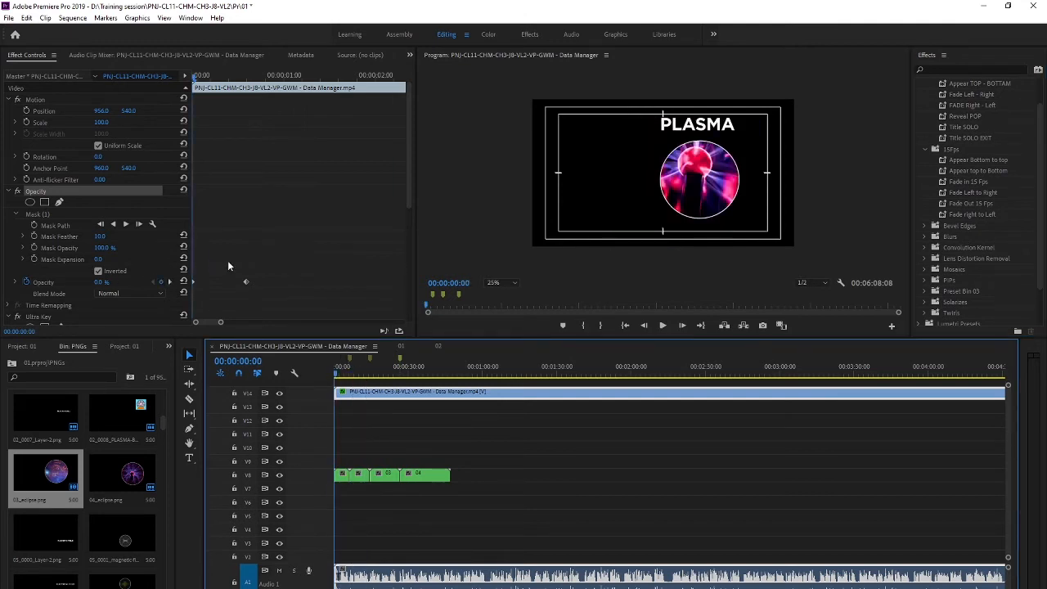
drag(281, 263, 168, 295)
key(Delete)
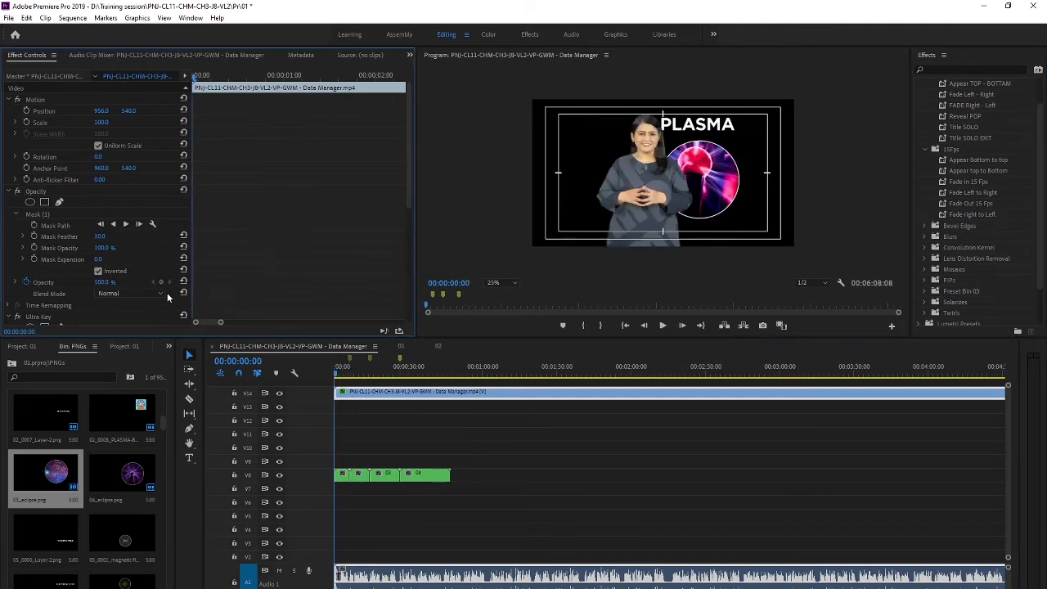
- Apply the "Fade in 15 Fps" preset to the presenter clip, play the fade up to 00:00:00:15, and collapse the 15Fps bin
click(342, 391)
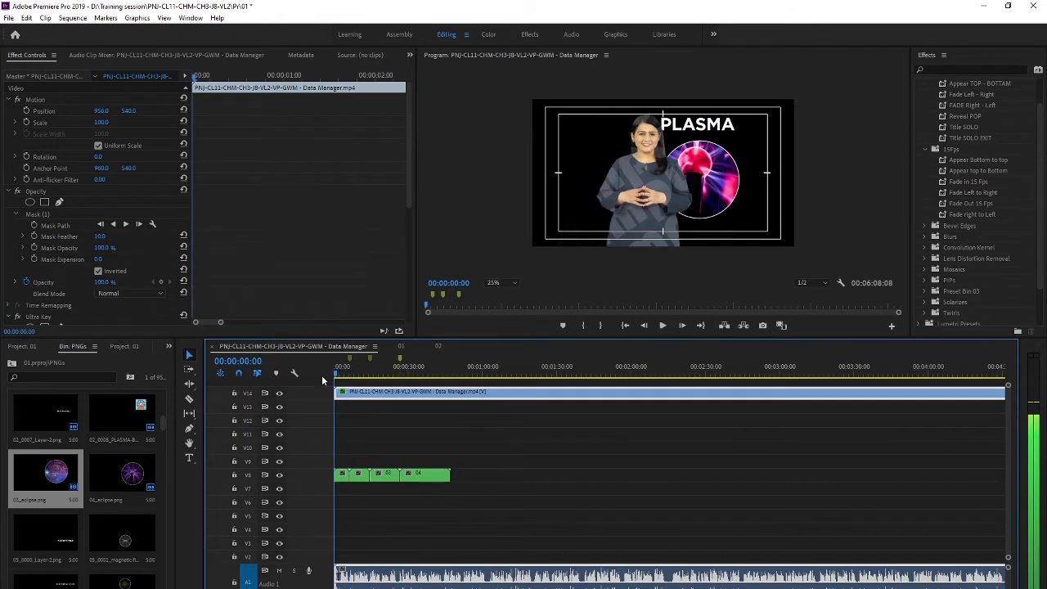
click(957, 181)
drag(801, 298, 343, 396)
key(space)
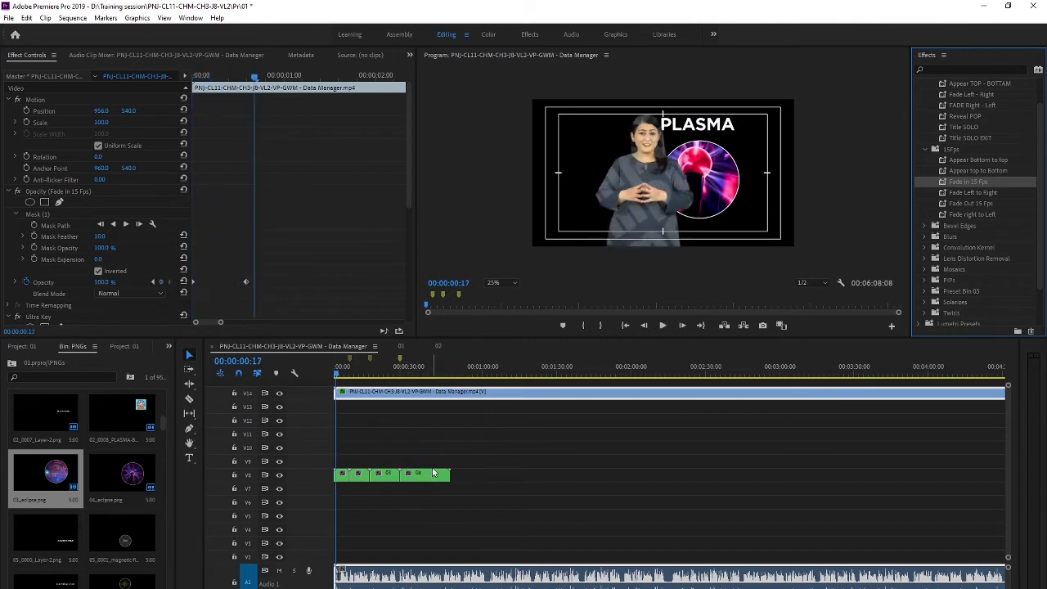
mouse_move(260, 84)
mouse_down()
mouse_move(197, 85)
mouse_move(246, 85)
mouse_up()
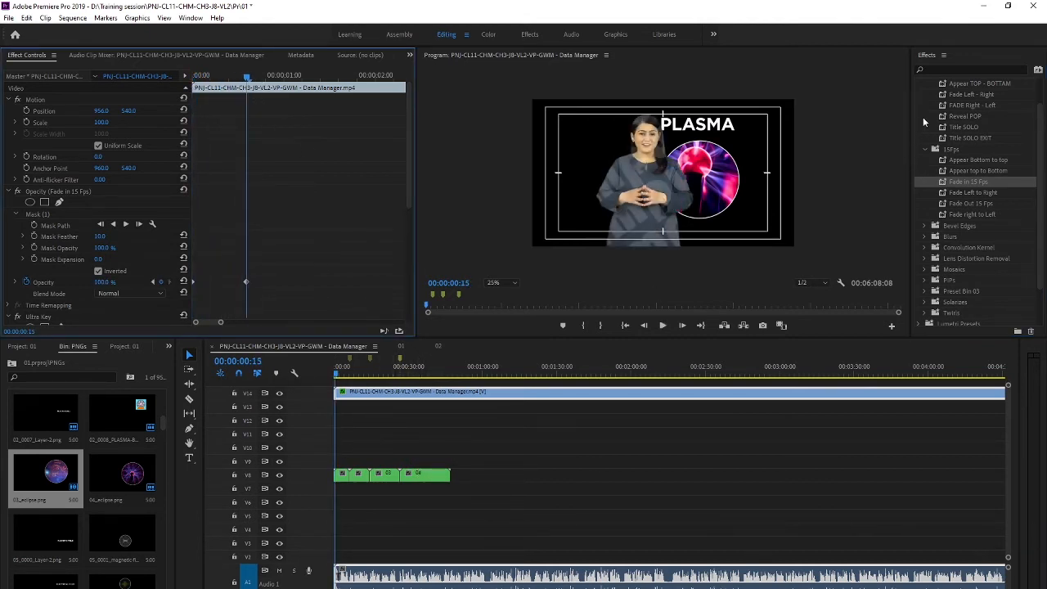
scroll(966, 146, up, 2)
click(926, 181)
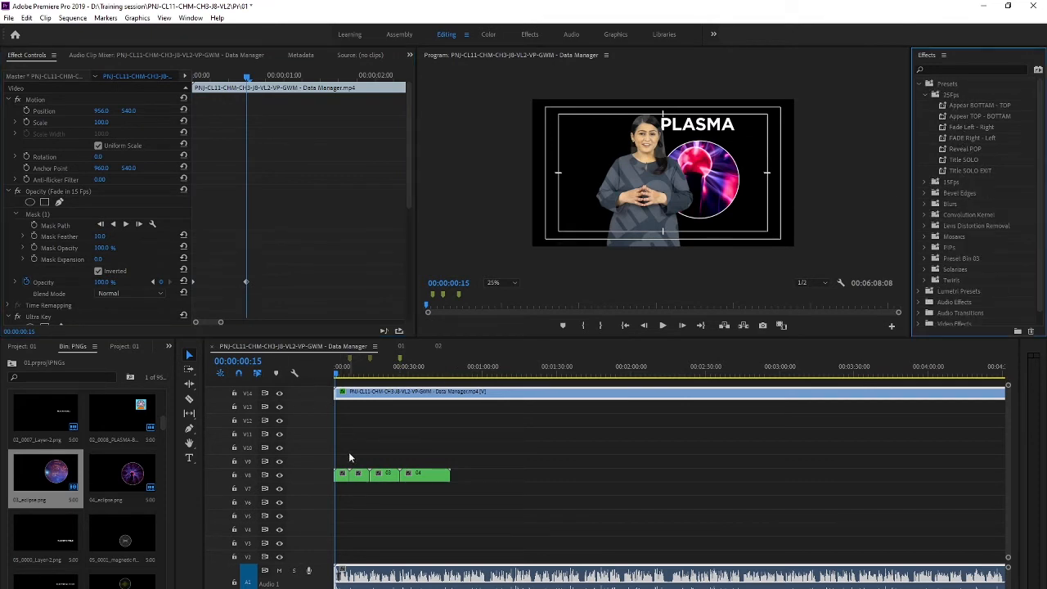
- Open nested sequence 01, toggle the visibility of tracks V11 and V12 to identify their graphics, and return to the main sequence
mouse_move(336, 368)
mouse_down()
mouse_move(324, 378)
mouse_move(361, 375)
mouse_move(332, 376)
mouse_up()
double_click(344, 479)
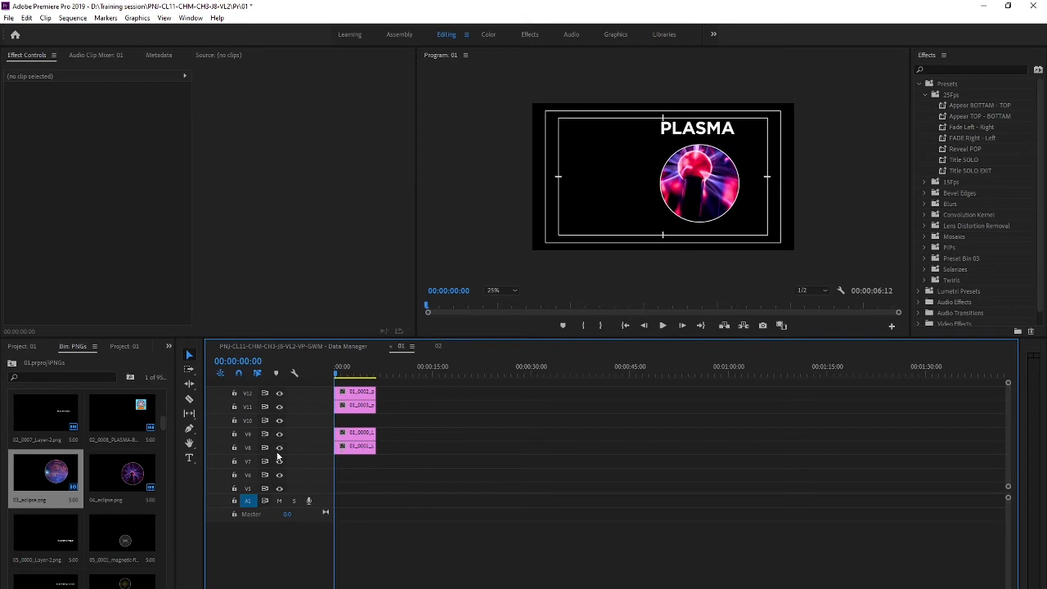
click(278, 407)
click(278, 406)
click(278, 394)
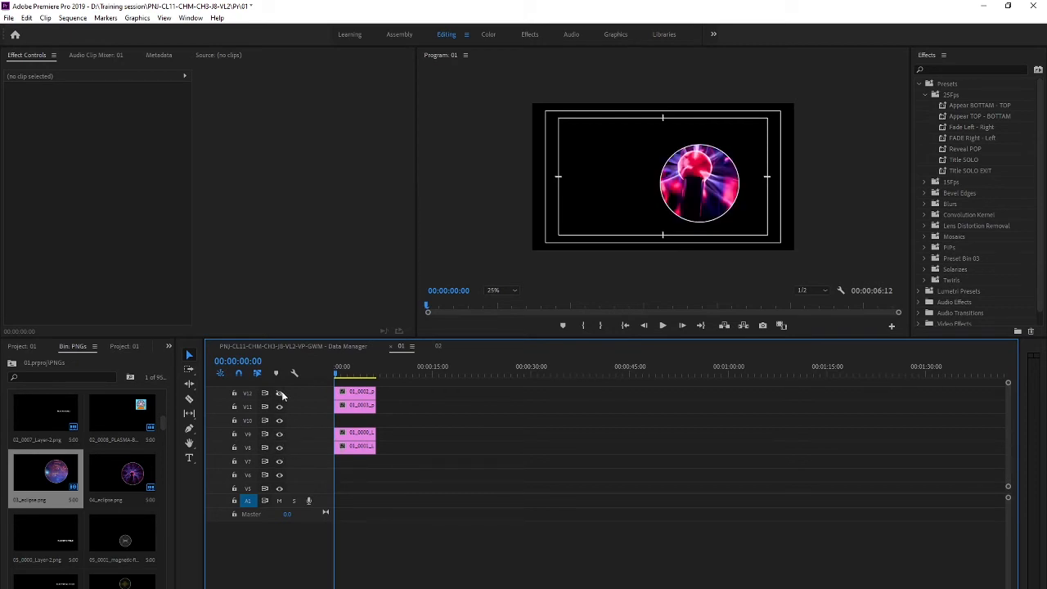
click(279, 394)
click(262, 345)
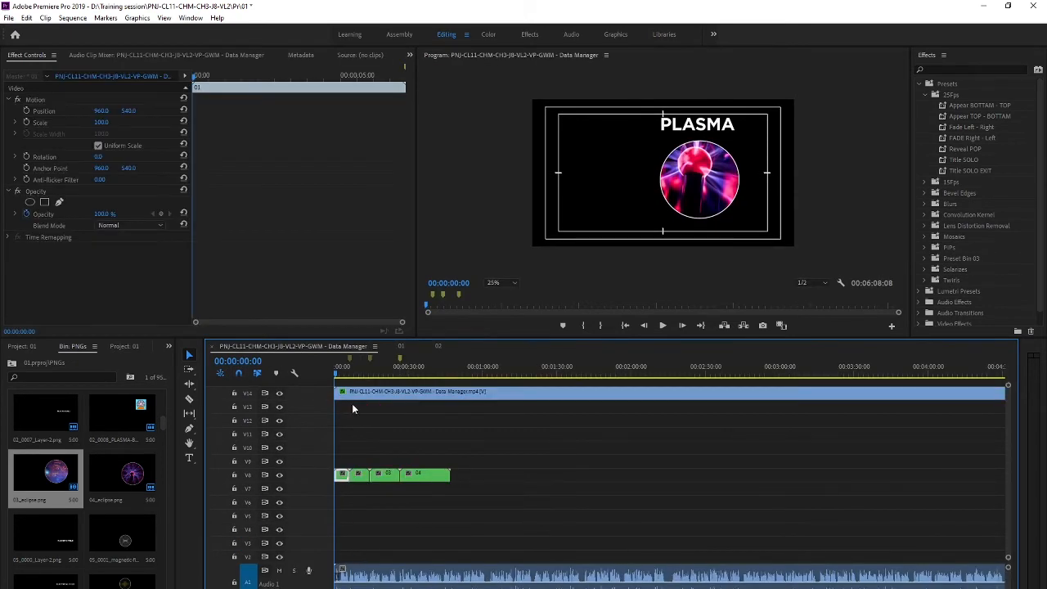
- Place 01_0004_BG.png on track V2 at the sequence start and extend it to the end of the presenter clip
scroll(106, 515, up, 5)
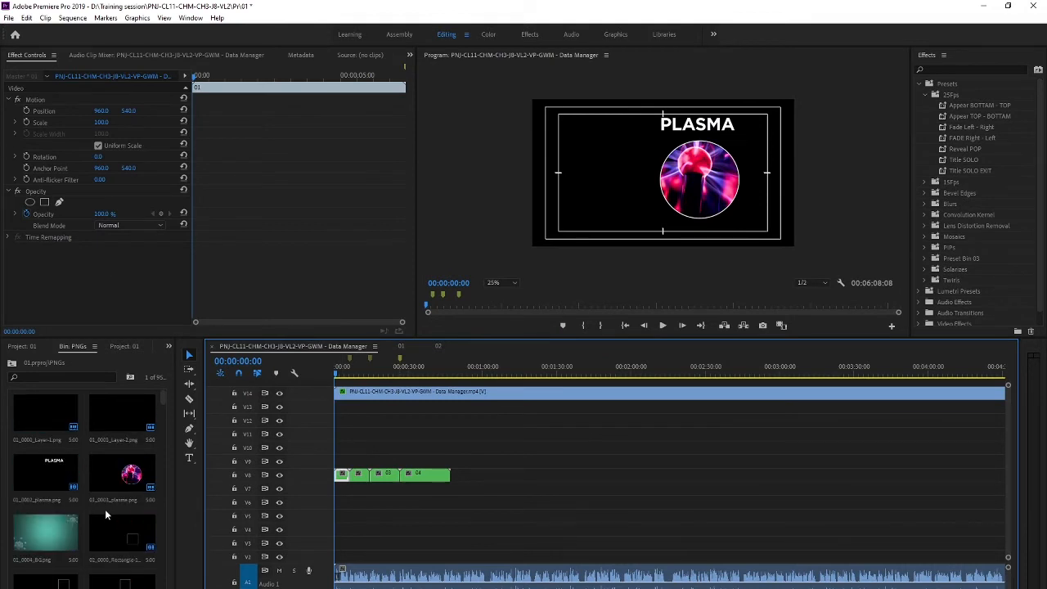
drag(49, 544, 341, 556)
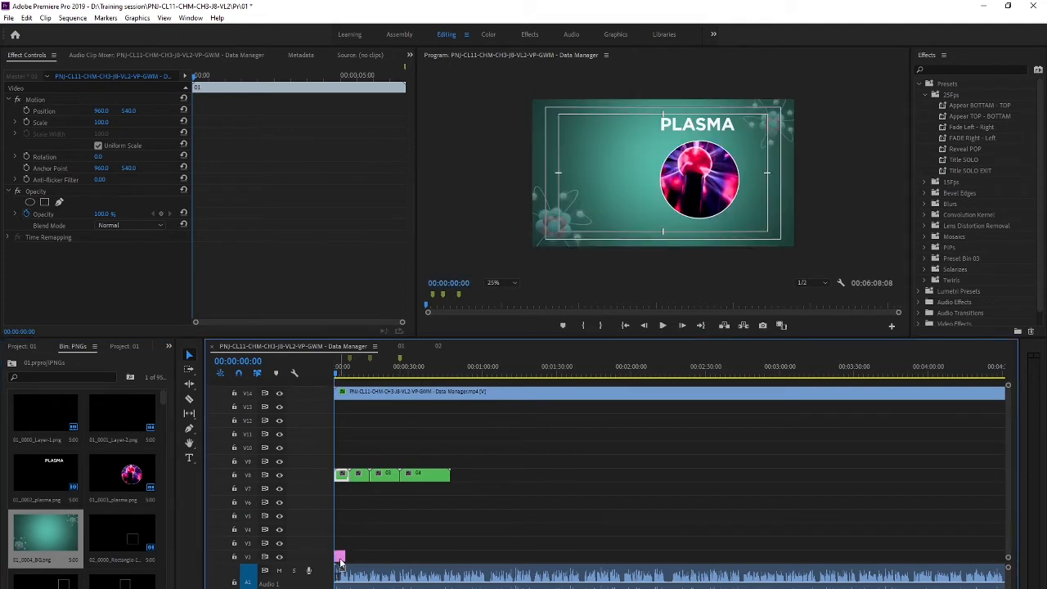
drag(338, 557, 929, 543)
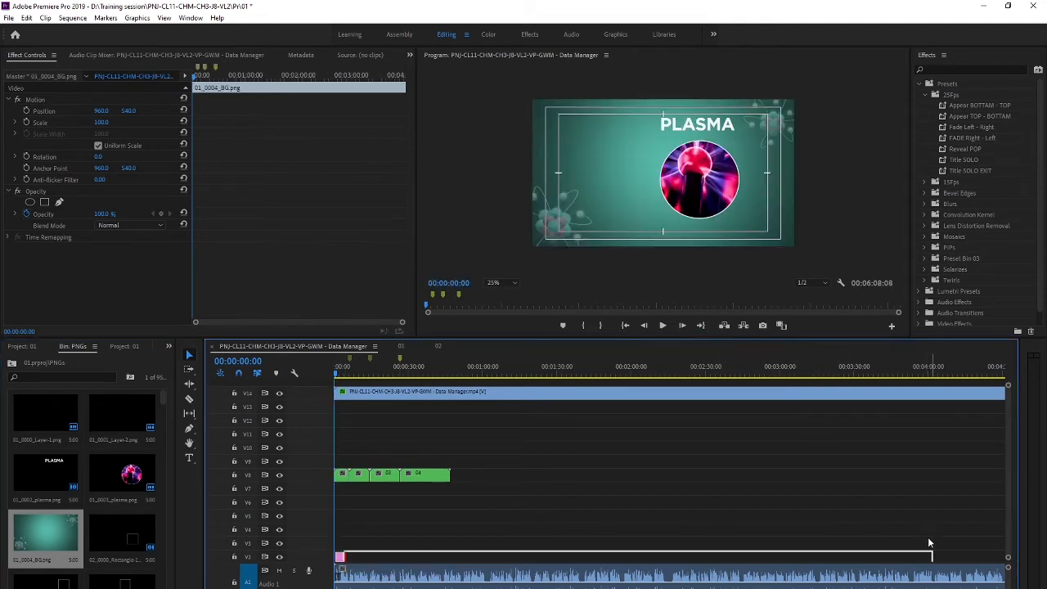
key(minus)
key(minus)
key(minus)
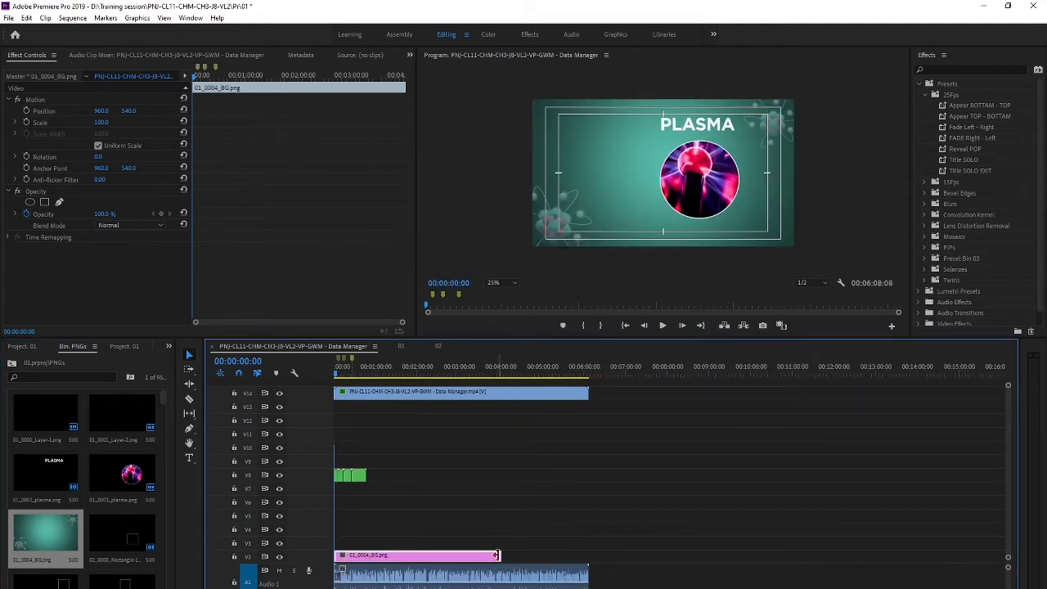
drag(498, 557, 587, 555)
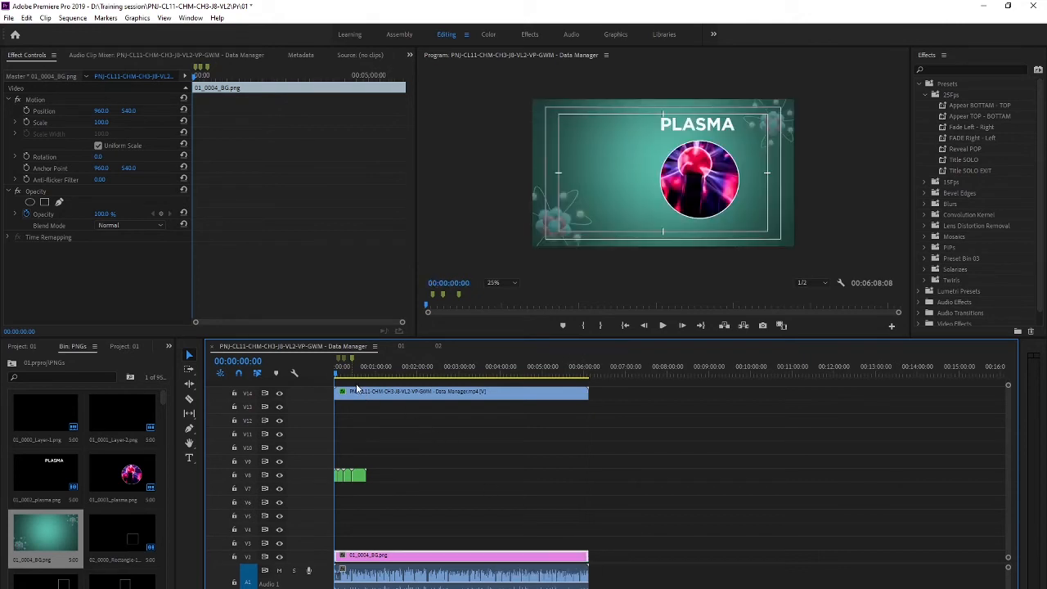
- Open nested sequence 01 and apply the Appear BOTTAM - TOP preset to the plasma ball clip 01_0003_plasma.png on V11
drag(339, 374, 306, 381)
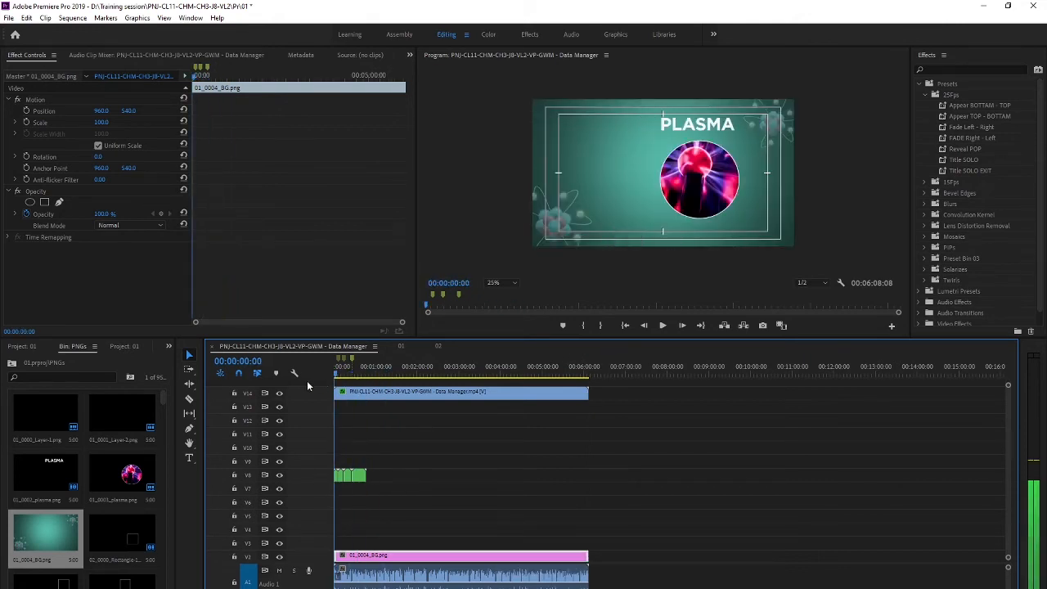
scroll(347, 486, up, 5)
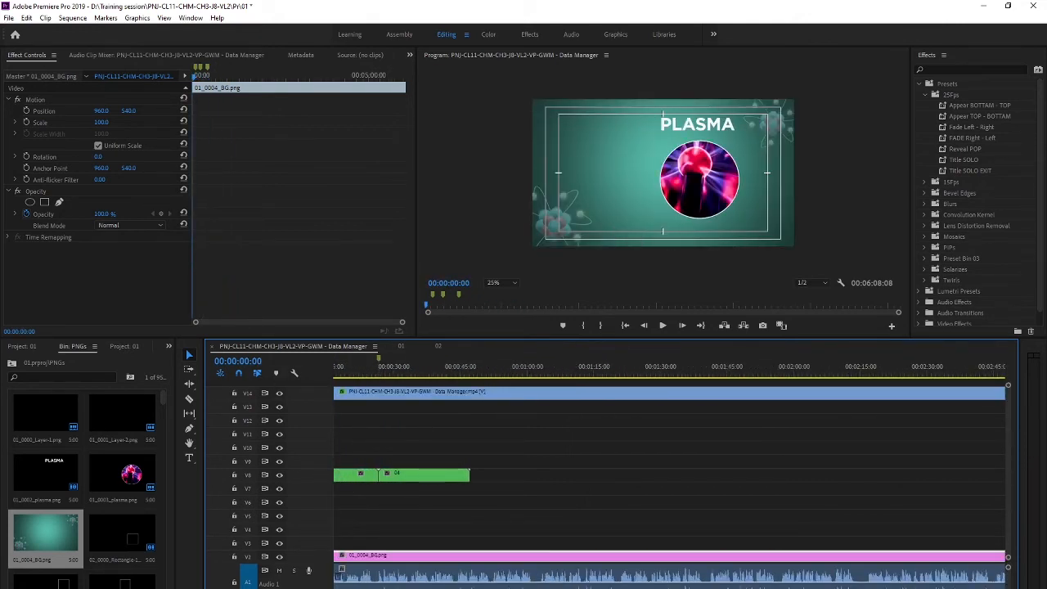
double_click(353, 473)
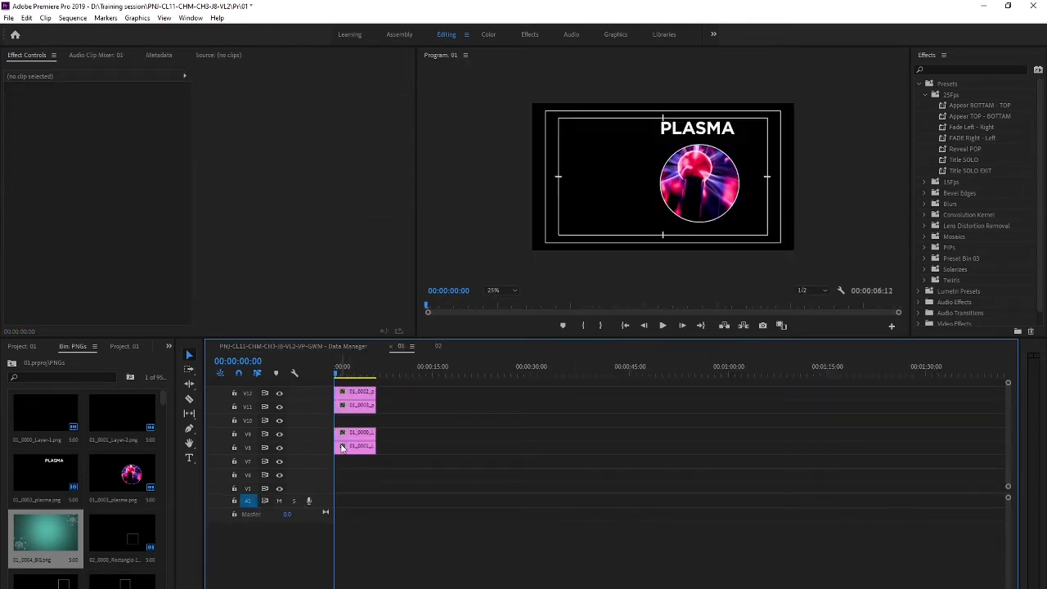
click(341, 445)
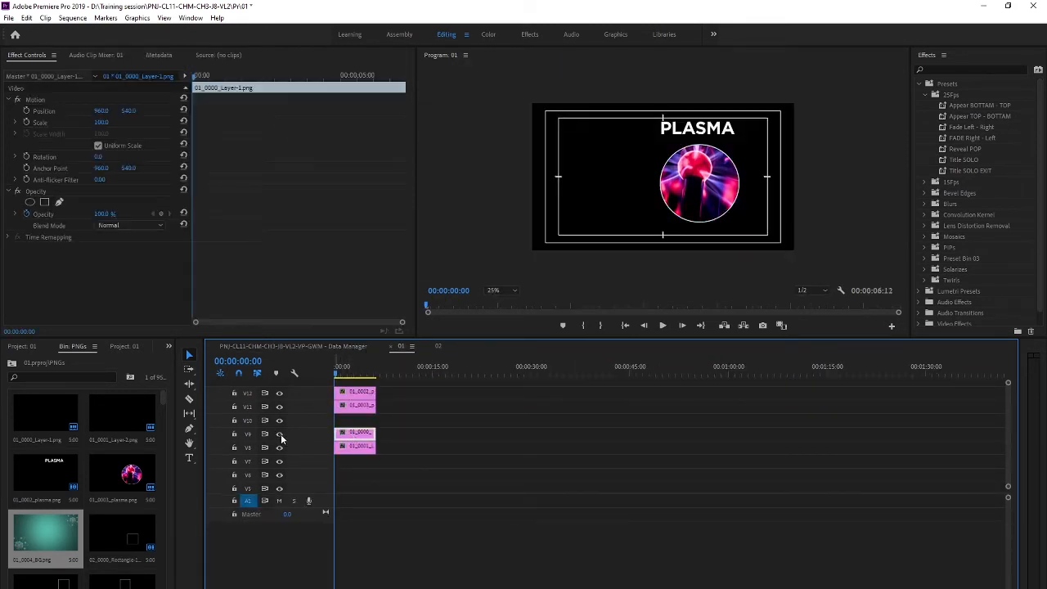
click(349, 407)
click(279, 407)
click(279, 406)
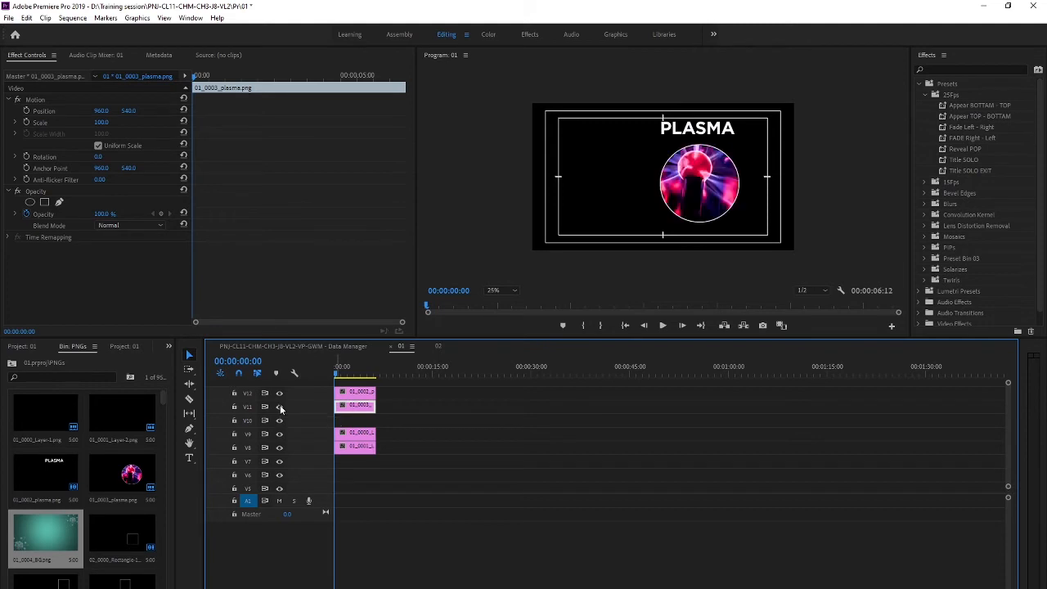
click(280, 406)
click(280, 407)
drag(973, 106, 370, 411)
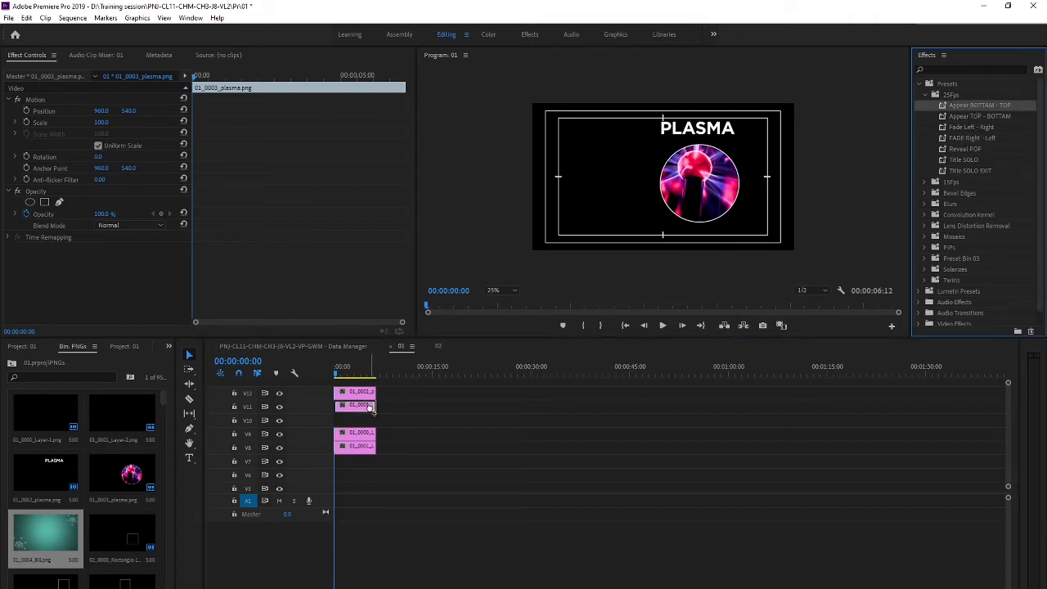
- Apply the Appear TOP - BOTTAM preset to the PLASMA title clip 01_0002_plasma.png on V12
click(360, 394)
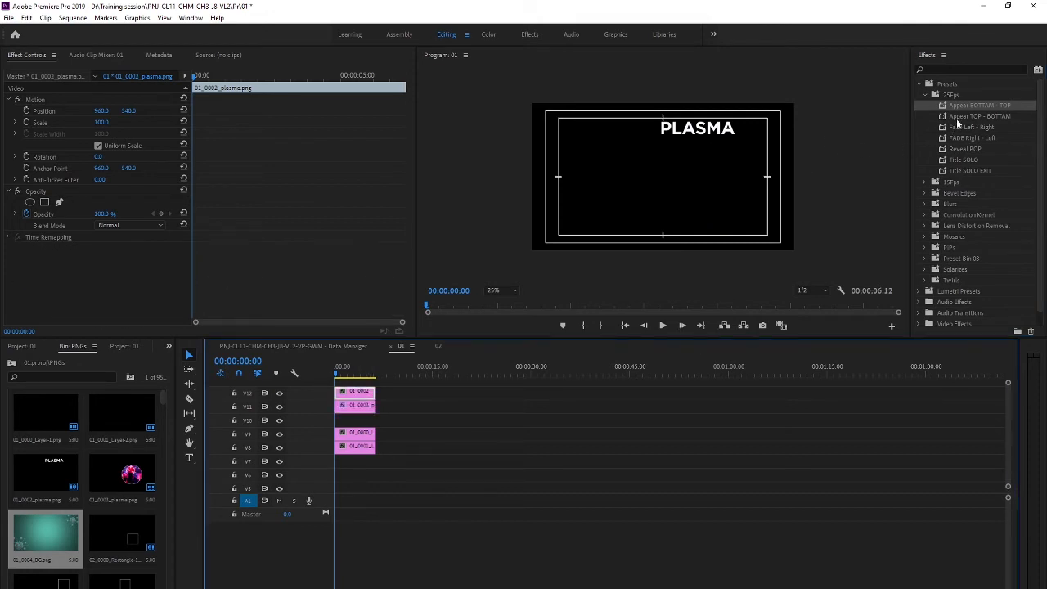
drag(966, 115, 360, 409)
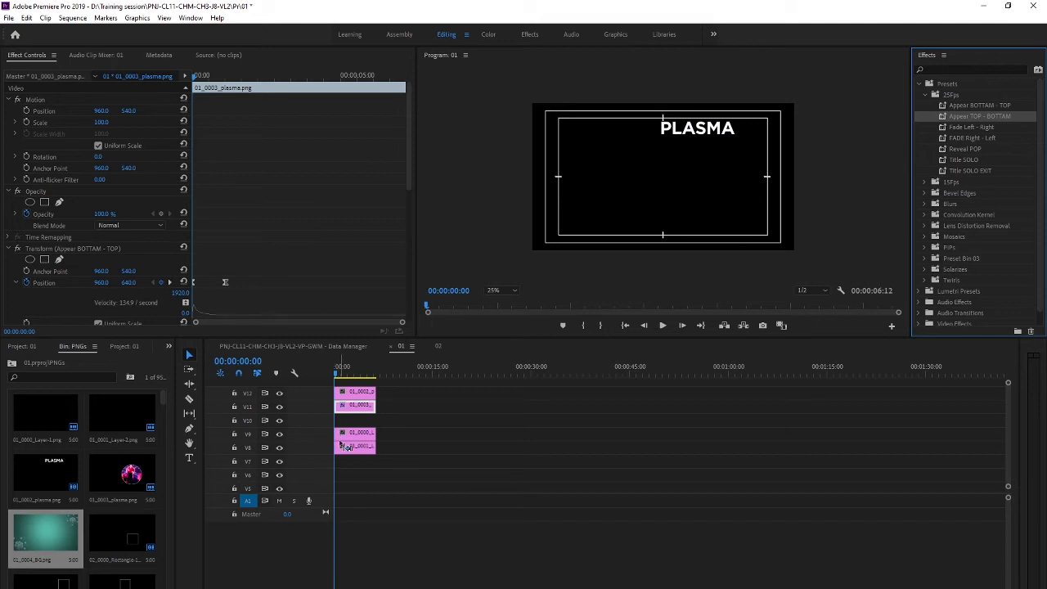
drag(966, 120, 356, 392)
- Play nested sequence 01 from its start to check the title and image animations, and play the main sequence as well
key(space)
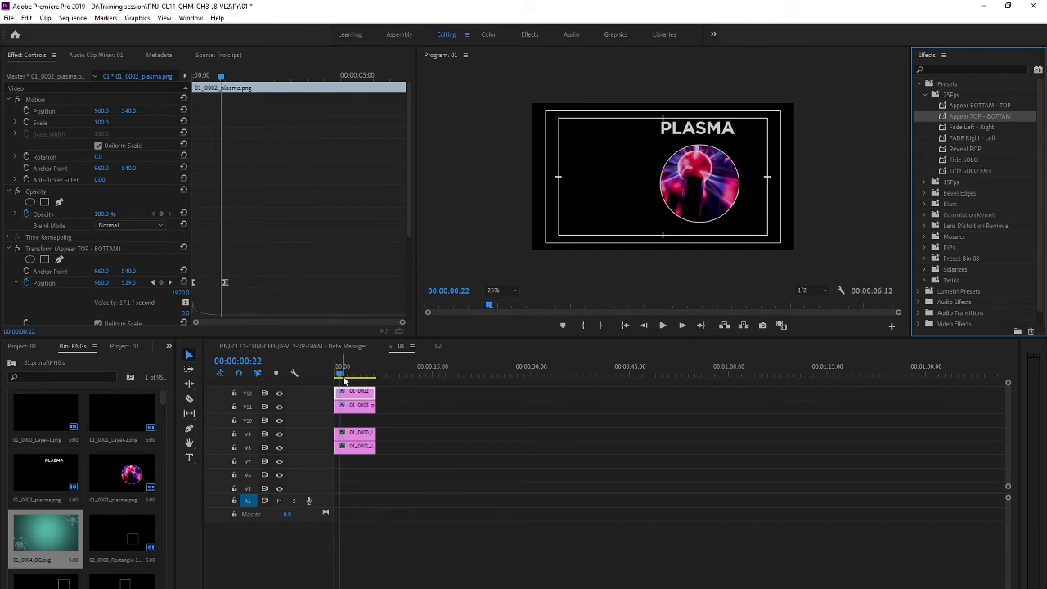
drag(339, 375, 323, 379)
key(space)
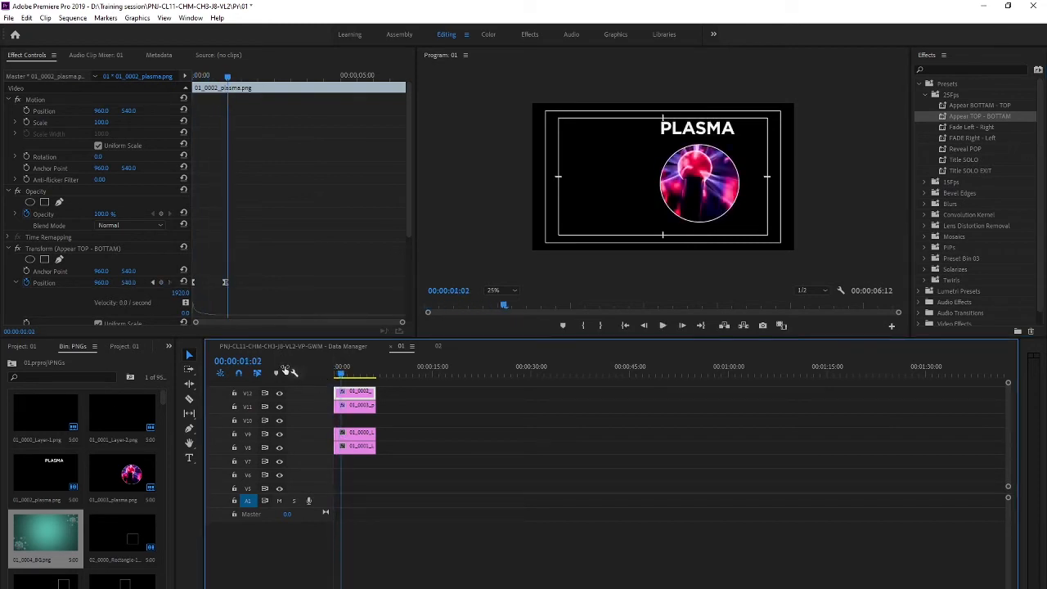
click(288, 347)
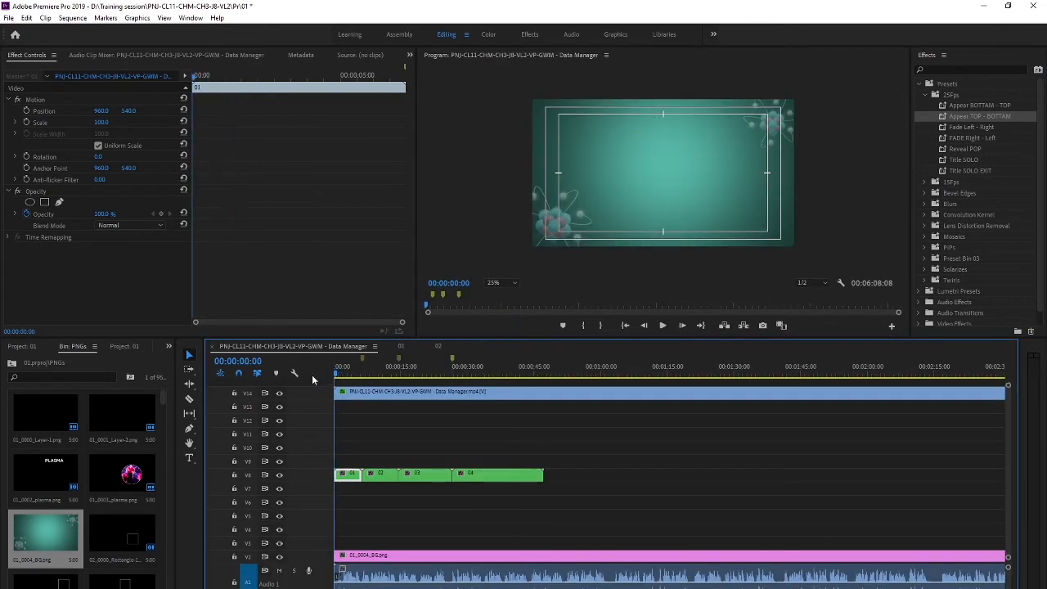
key(space)
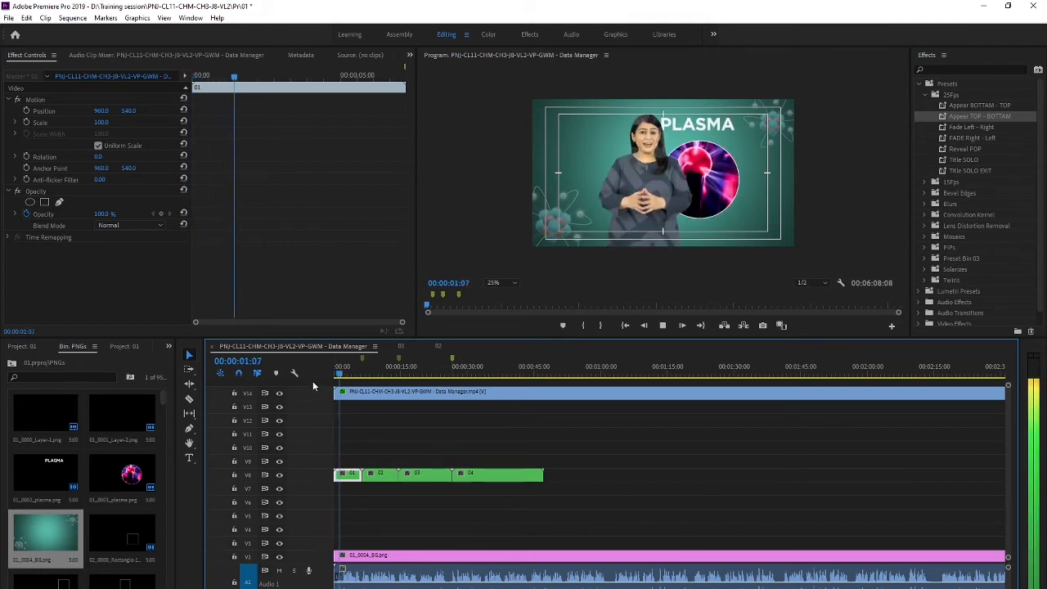
- Play the main sequence from its start and scrub through the nested graphics up to about 32 seconds to review the timing
click(345, 391)
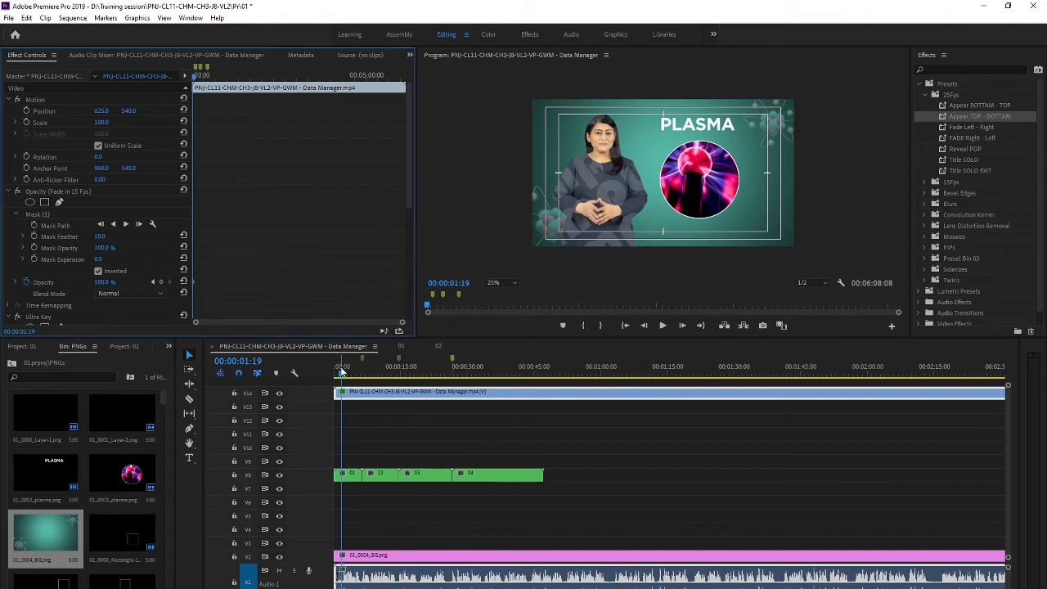
key(Home)
key(space)
key(space)
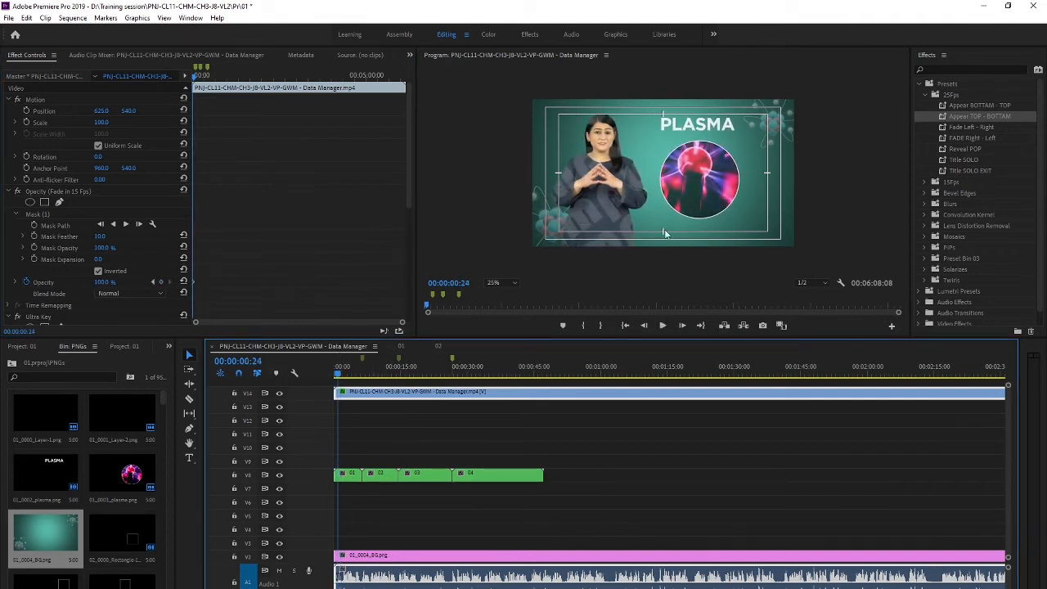
click(360, 374)
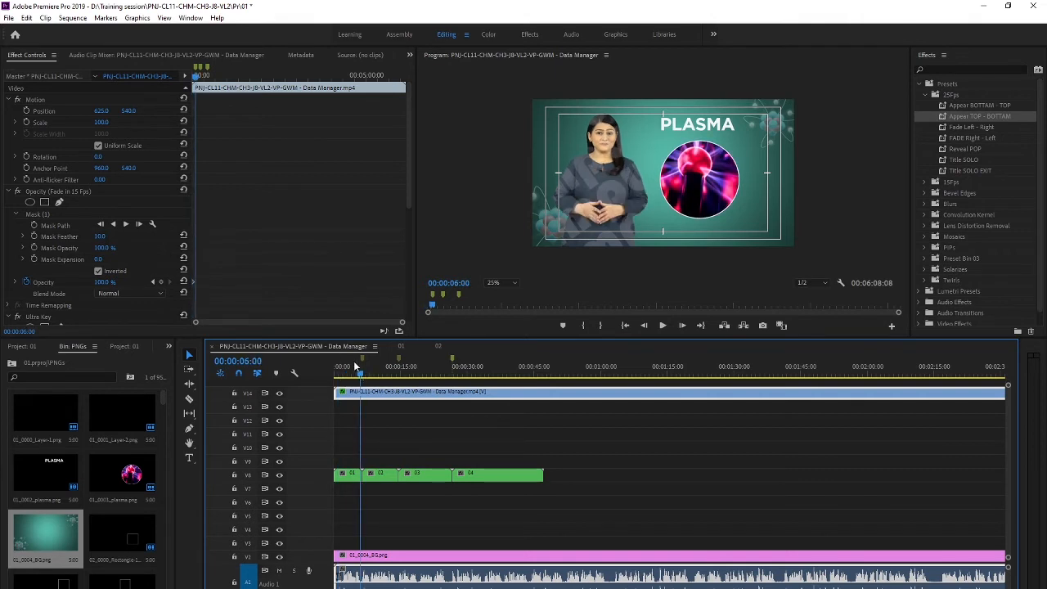
mouse_move(358, 373)
mouse_down()
mouse_move(336, 373)
mouse_move(347, 370)
mouse_up()
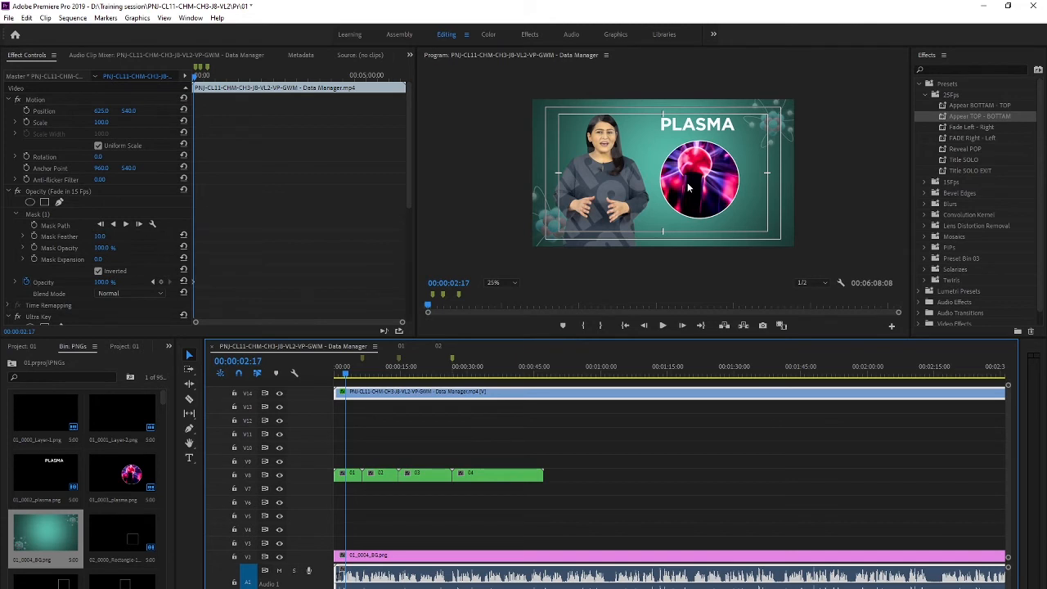
drag(347, 373, 382, 384)
key(minus)
key(minus)
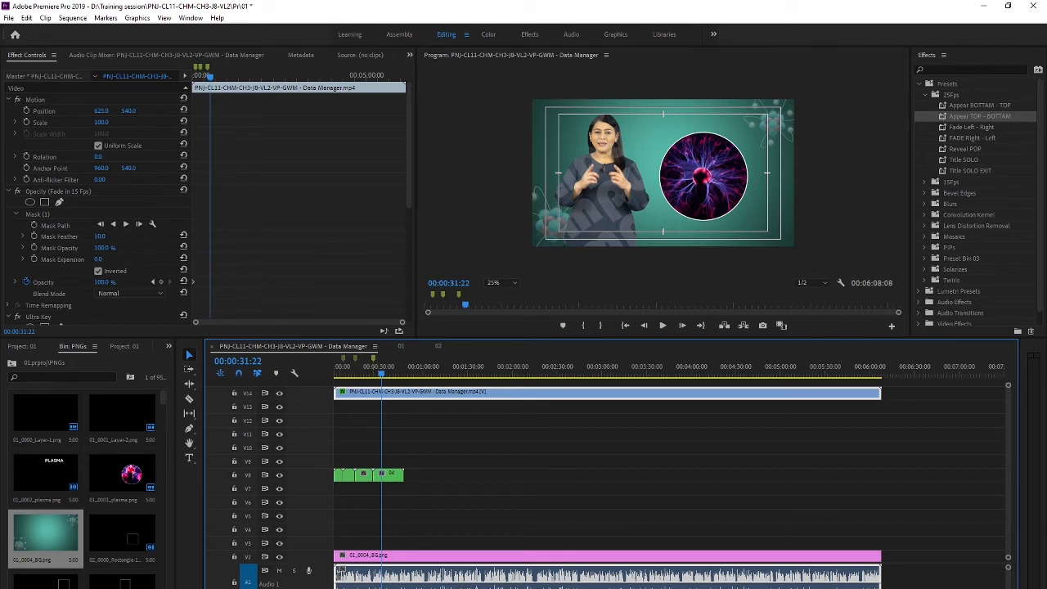
drag(376, 374, 327, 375)
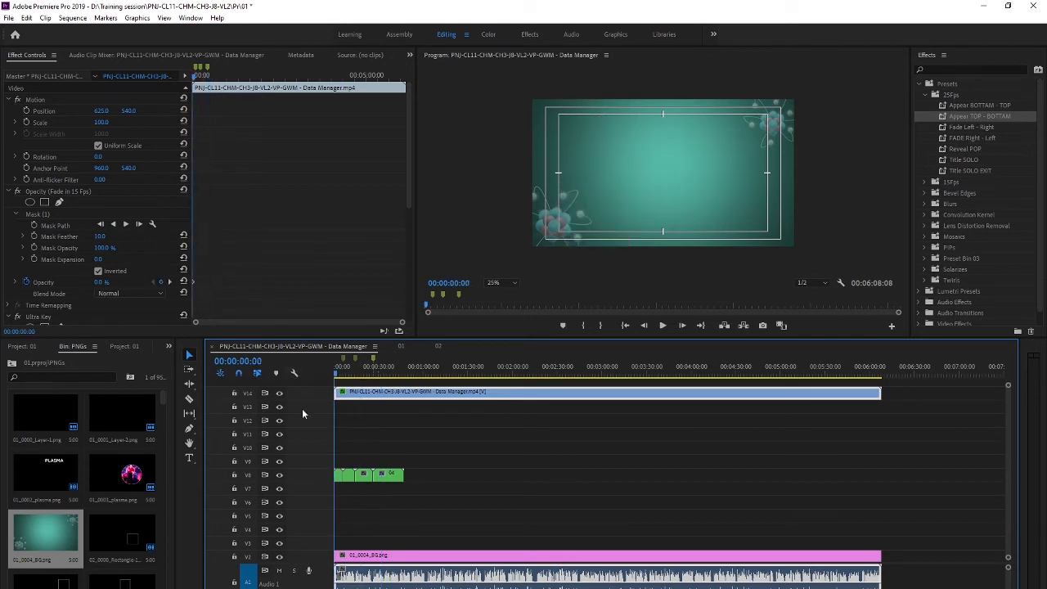
scroll(360, 524, up, 5)
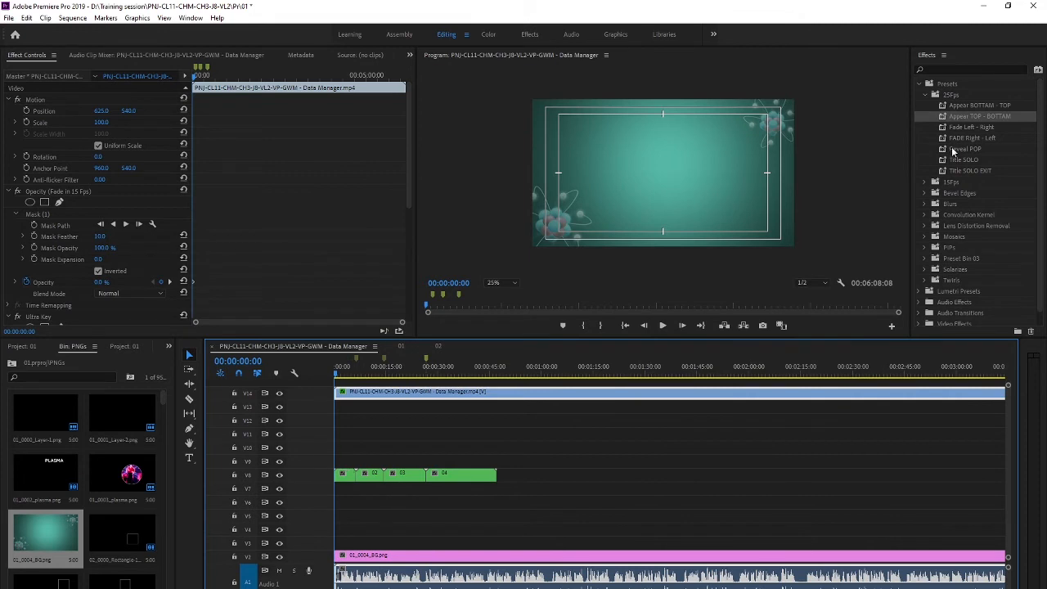
- Apply the Fade Out 15 Fps preset from the 15Fps presets to nested clip 01 on V8
click(926, 180)
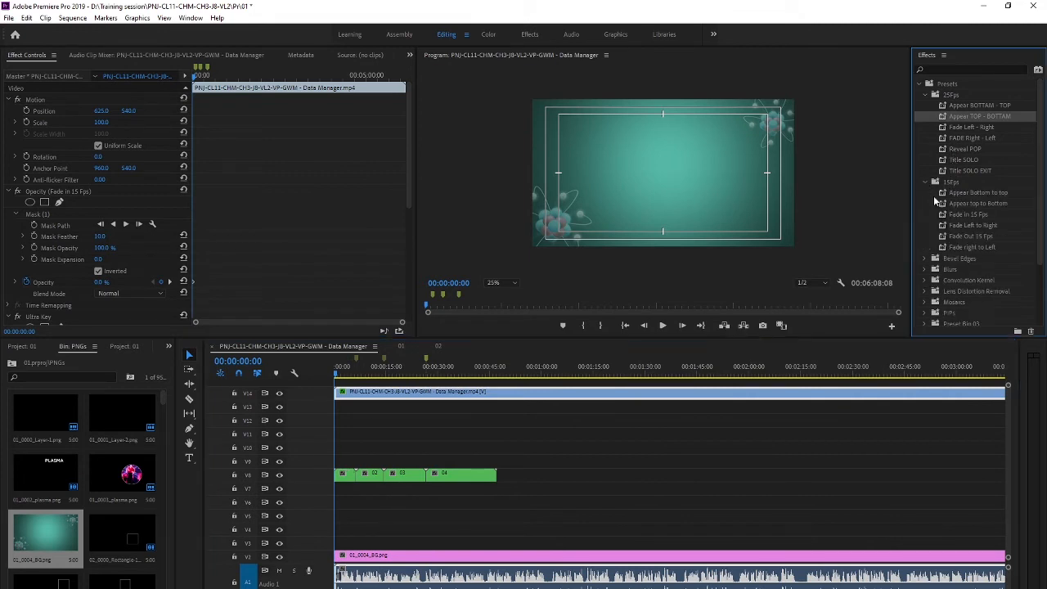
click(967, 237)
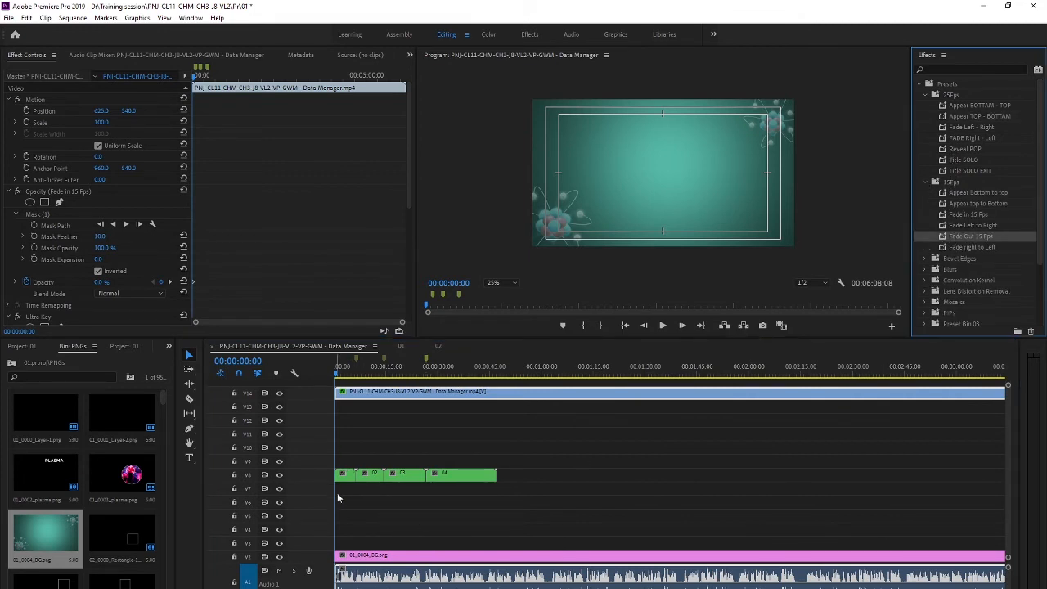
click(338, 375)
key(space)
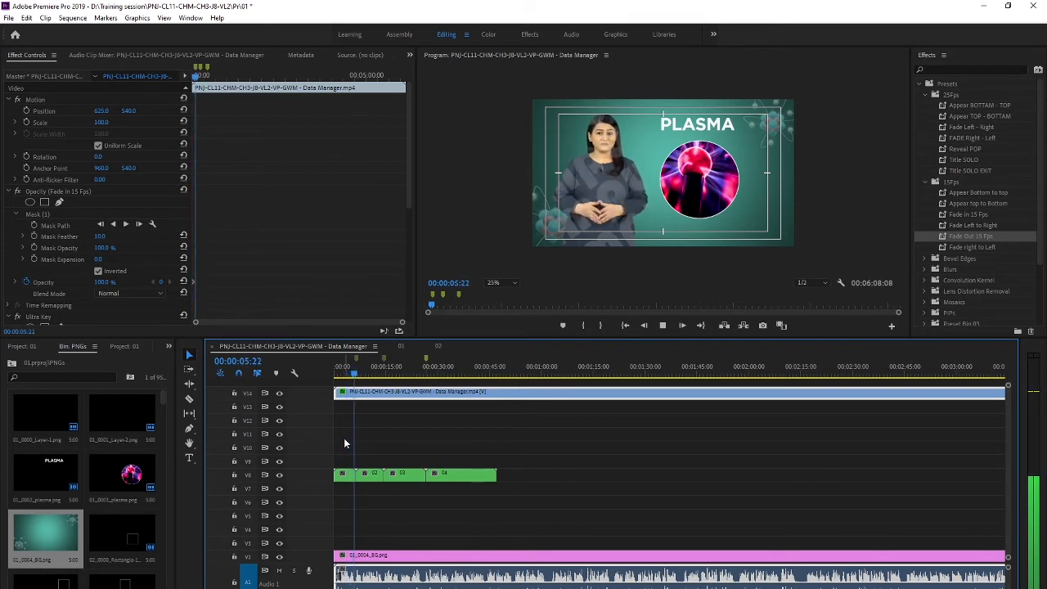
key(space)
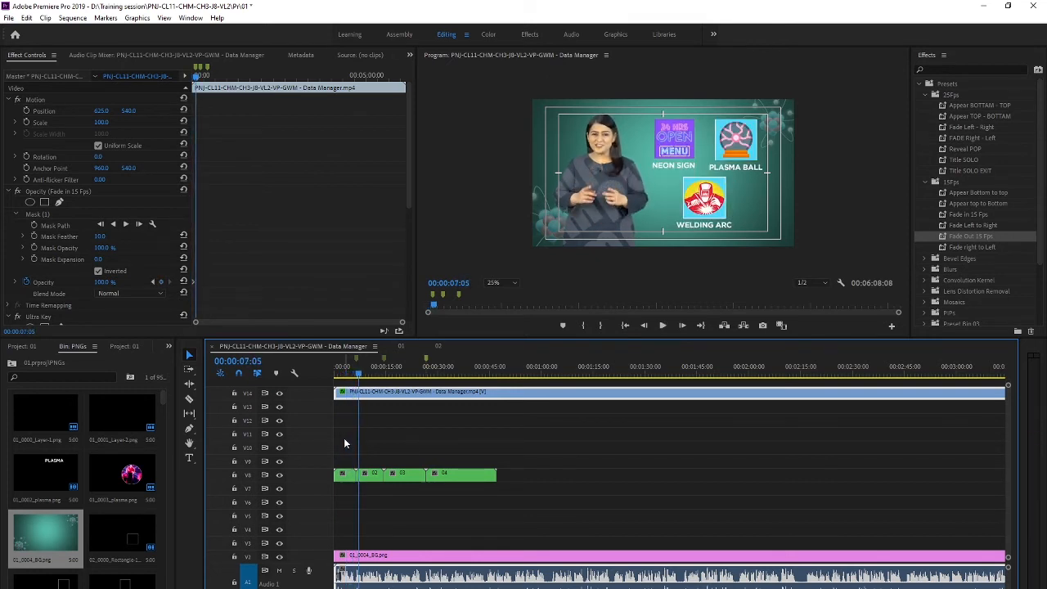
drag(979, 234, 348, 473)
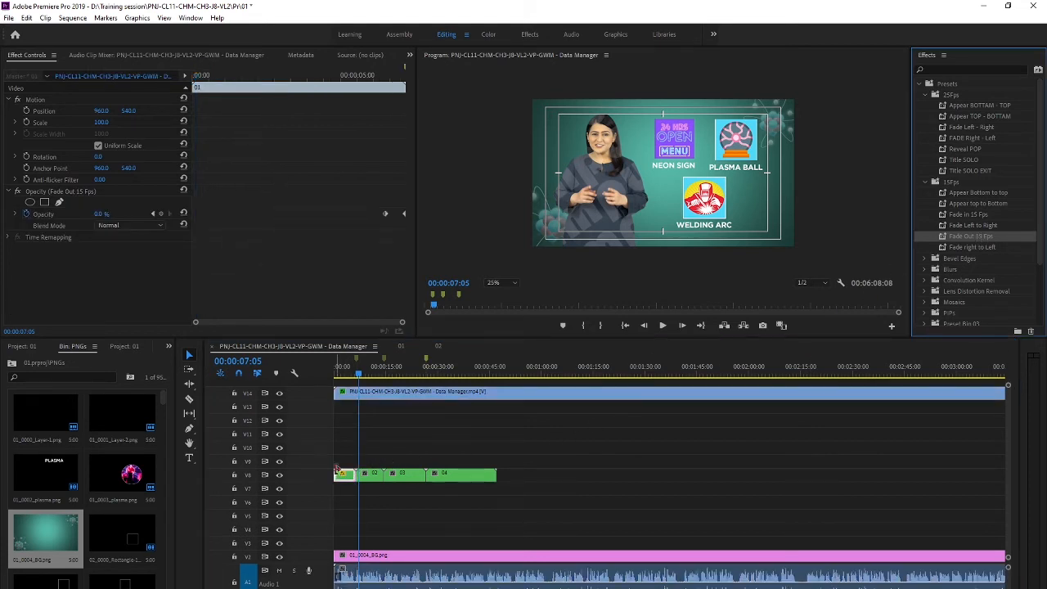
- Play the main sequence across the cut from nested clip 01 to 02 to check the fade-out
click(347, 375)
key(space)
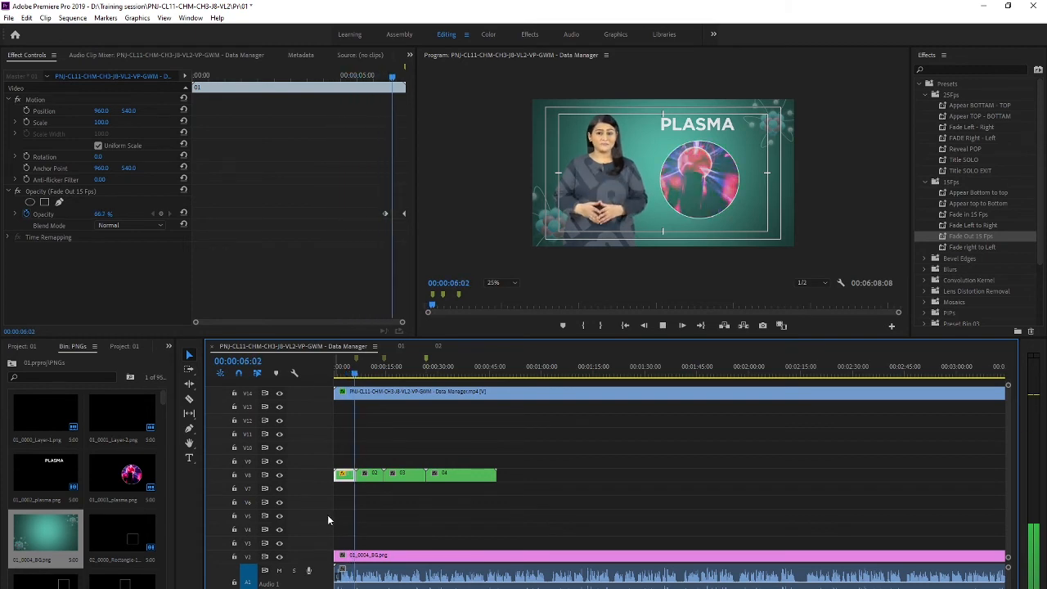
key(space)
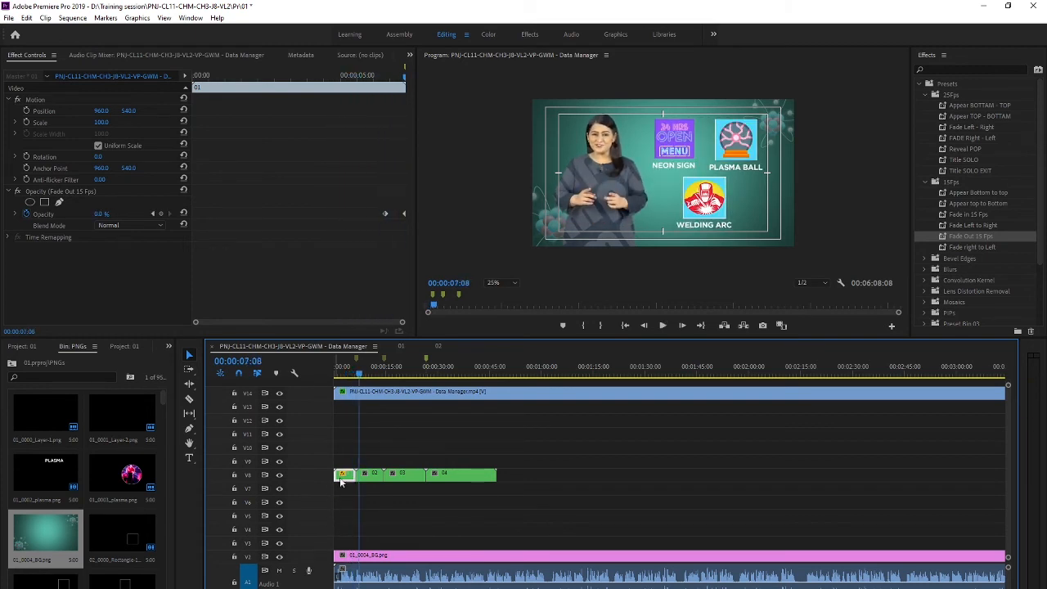
- Open nested sequence 02 and toggle the visibility of tracks V13 and V12 to identify their graphics at the start
double_click(372, 475)
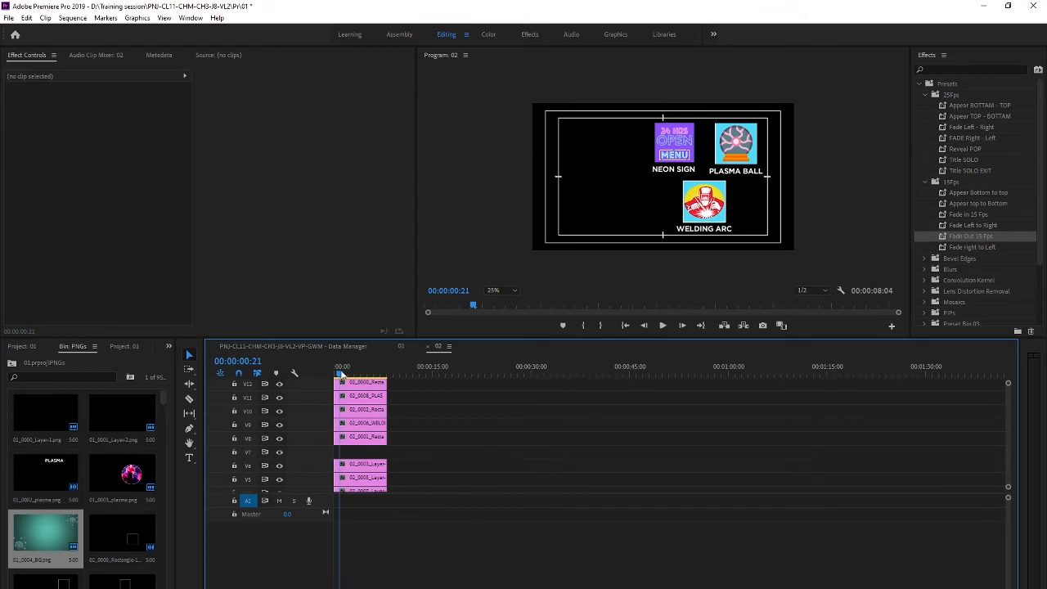
drag(341, 372, 314, 368)
scroll(388, 427, up, 2)
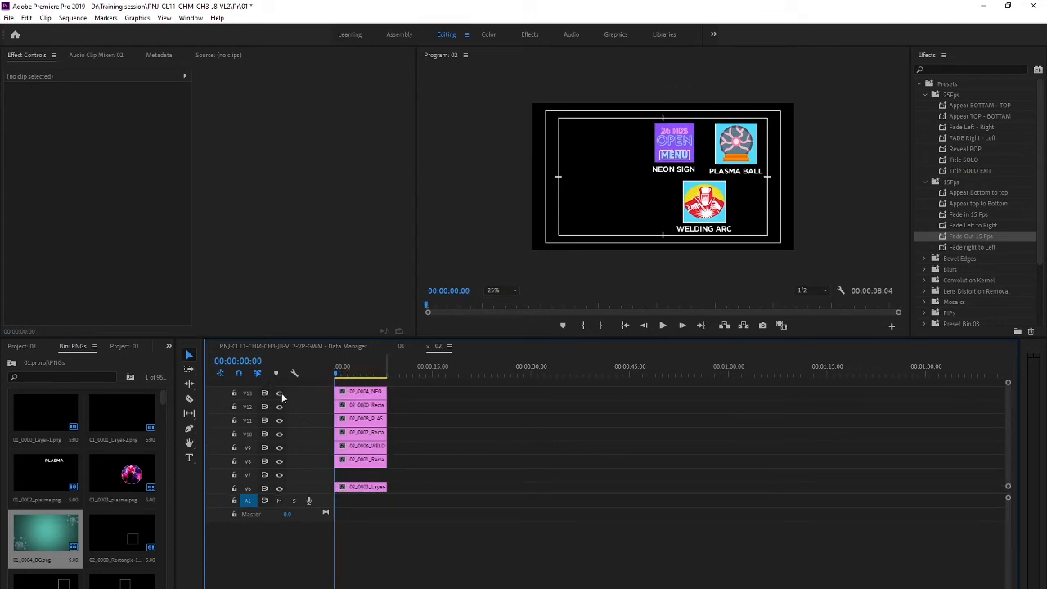
click(370, 393)
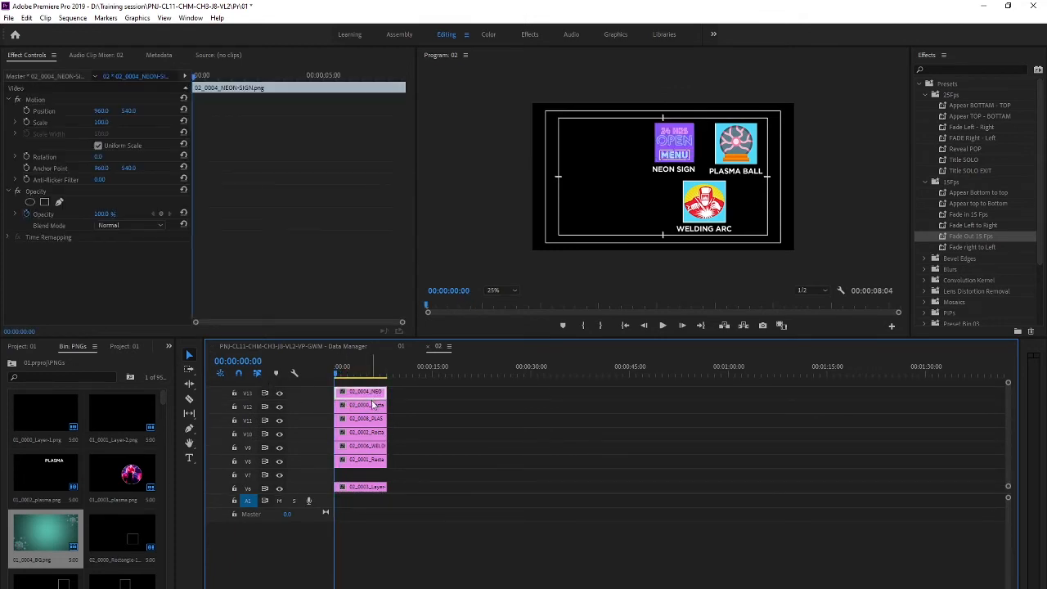
click(279, 393)
click(279, 393)
click(364, 405)
click(280, 406)
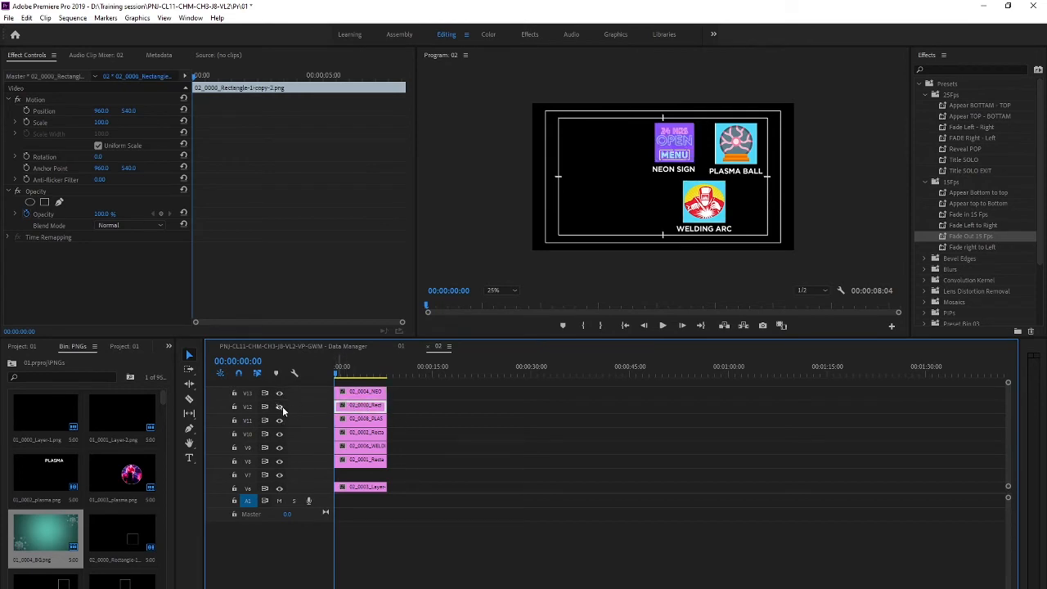
click(351, 394)
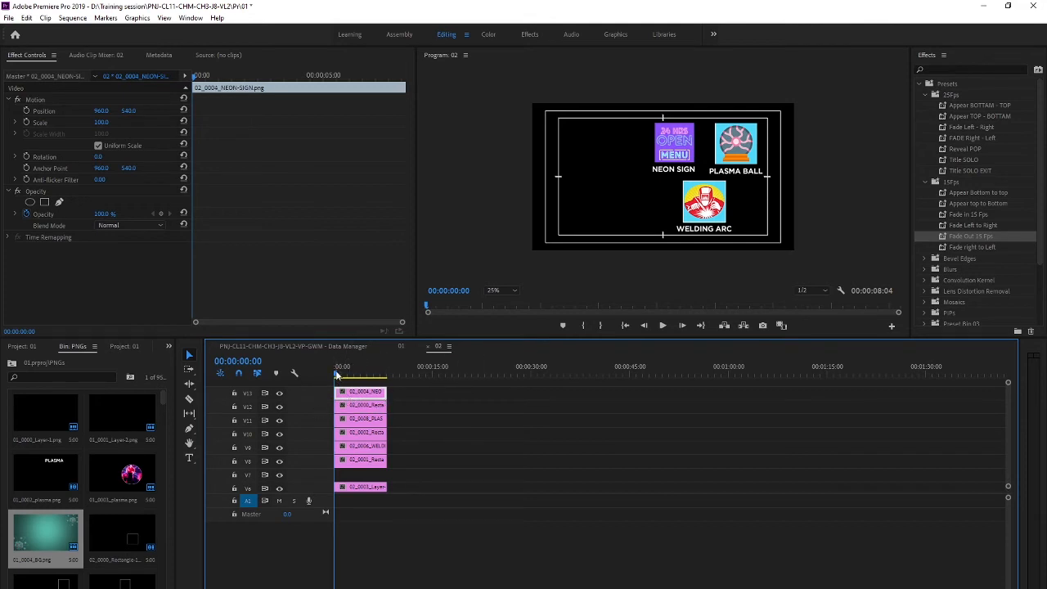
mouse_move(337, 375)
mouse_down()
mouse_move(347, 374)
mouse_move(335, 375)
mouse_up()
- Move the 02_0006_WELDING-ARC.png clip from V9 down to V7, beneath the 02_0001_Rectangle-1-copy.png clip
click(365, 460)
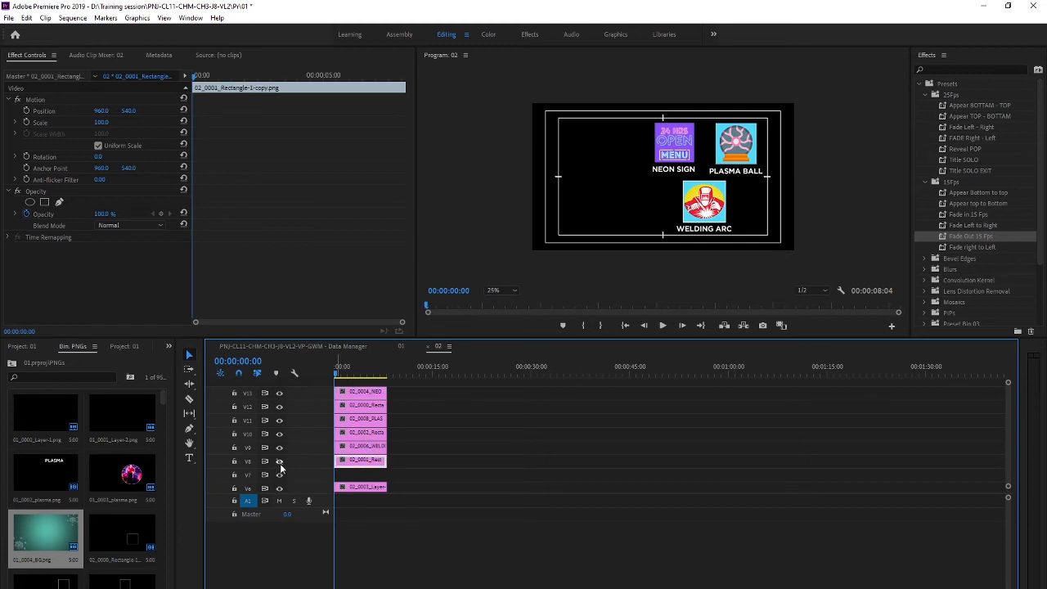
drag(376, 447, 376, 475)
click(365, 459)
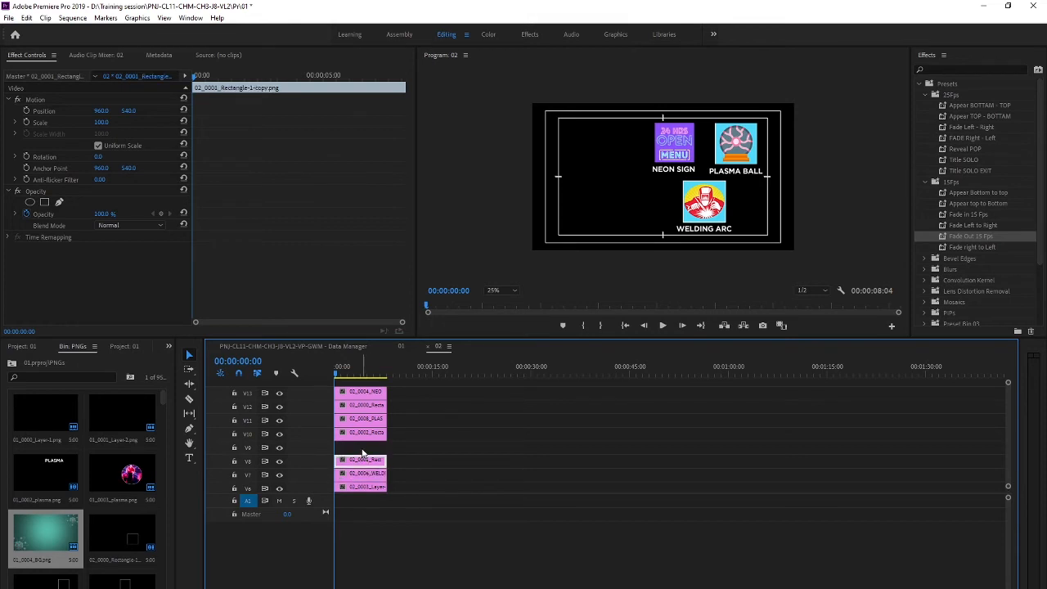
- Toggle the visibility of tracks V11 and V12 to match the PLASMA BALL label and rectangle clips to their graphics
click(360, 429)
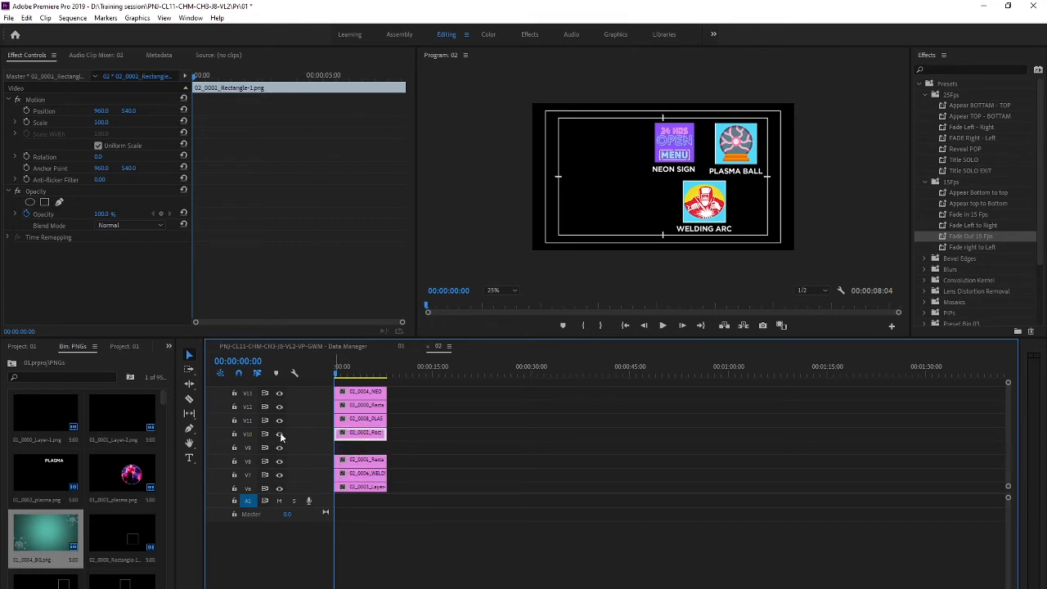
click(374, 419)
click(279, 420)
click(279, 420)
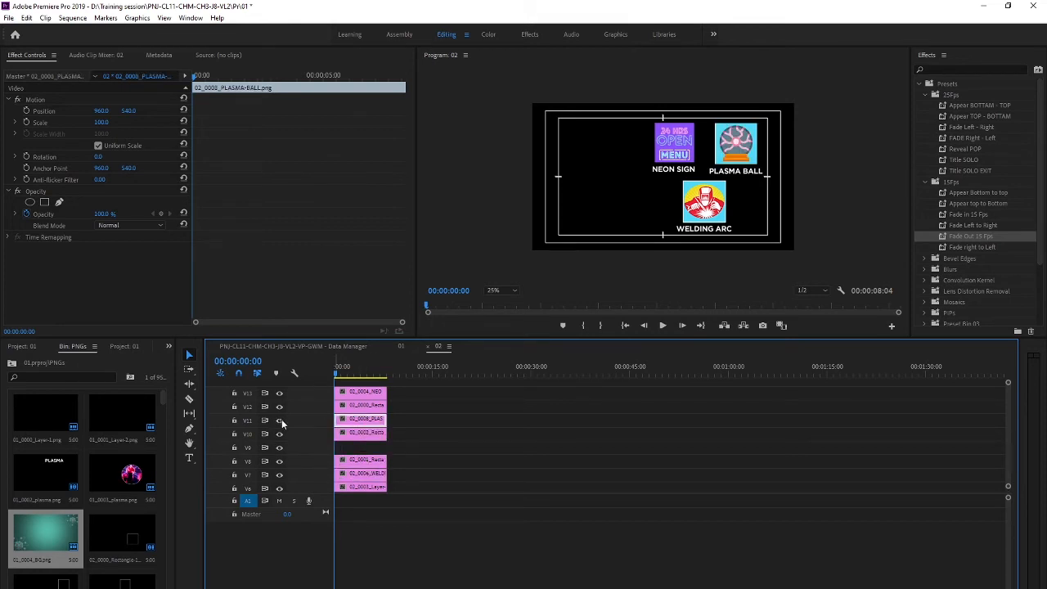
click(278, 420)
click(279, 420)
click(279, 407)
click(279, 406)
click(278, 407)
click(279, 408)
- Toggle the visibility of tracks V6, V7 and V8 to identify the layer, WELDING ARC and rectangle graphics
click(368, 486)
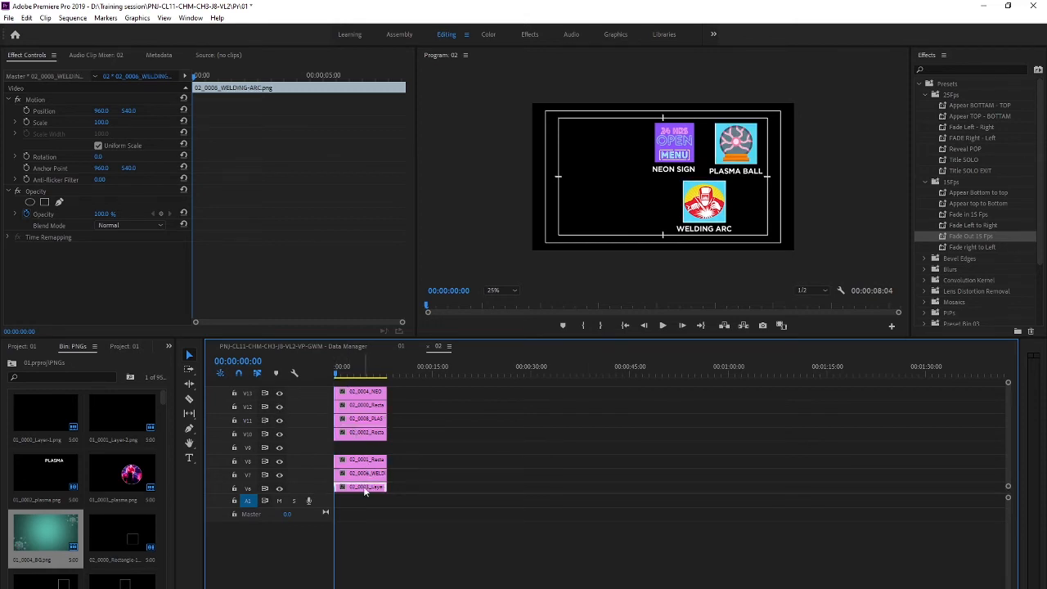
click(282, 488)
click(282, 488)
click(280, 478)
click(281, 478)
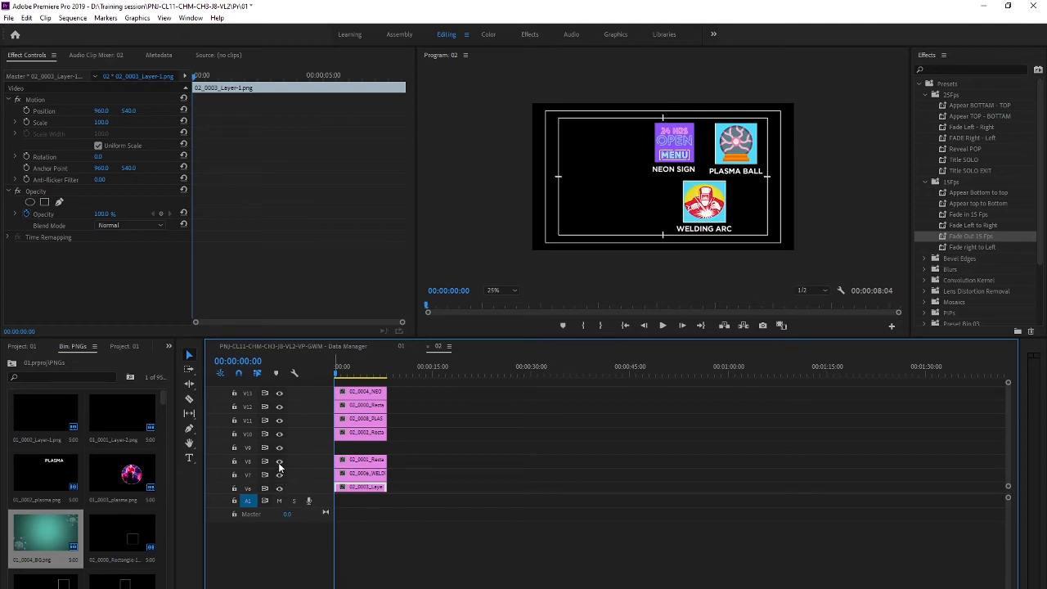
click(279, 466)
click(279, 466)
- Check what track V4 shows and move its 02_0007_Layer-2.png clip down to V1
scroll(361, 472, down, 1)
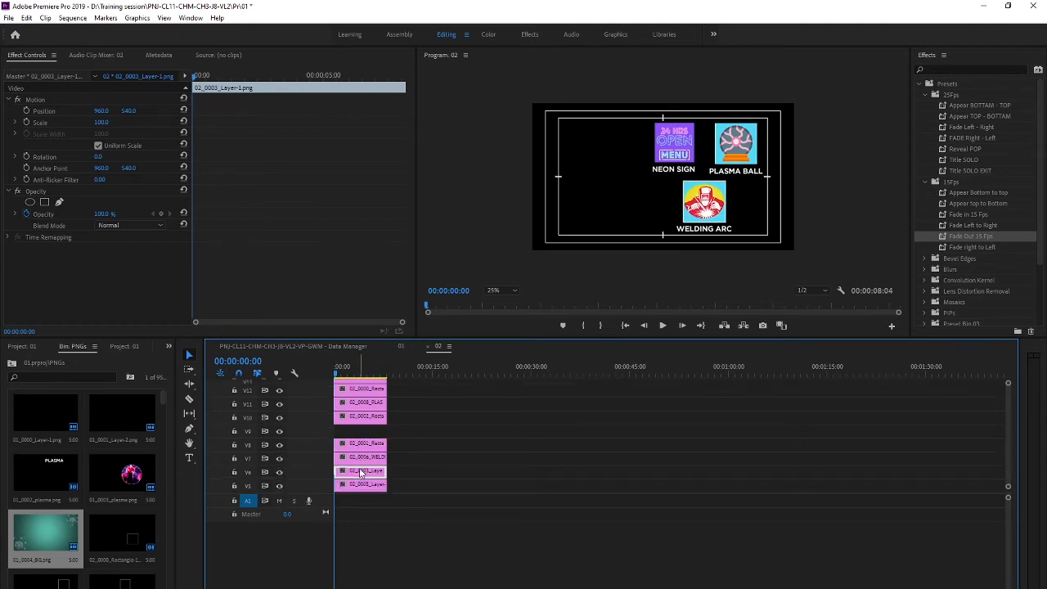
scroll(359, 468, down, 4)
click(279, 444)
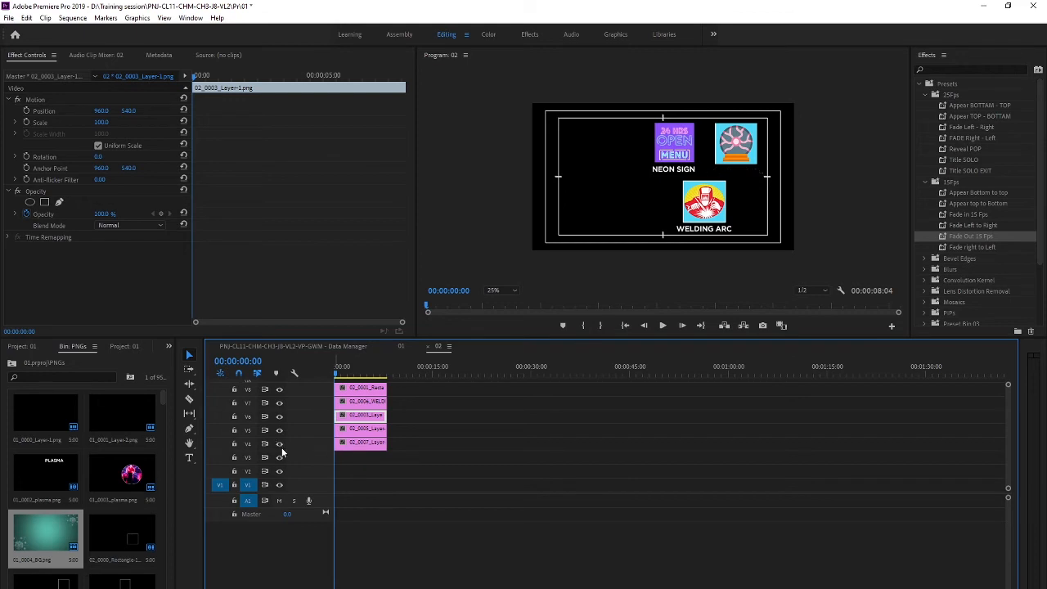
click(280, 445)
drag(364, 442, 364, 484)
- Toggle the visibility of tracks V5 and V1 to identify the graphics in 02_0005_Layer-3.png and 02_0007_Layer-2.png
click(353, 435)
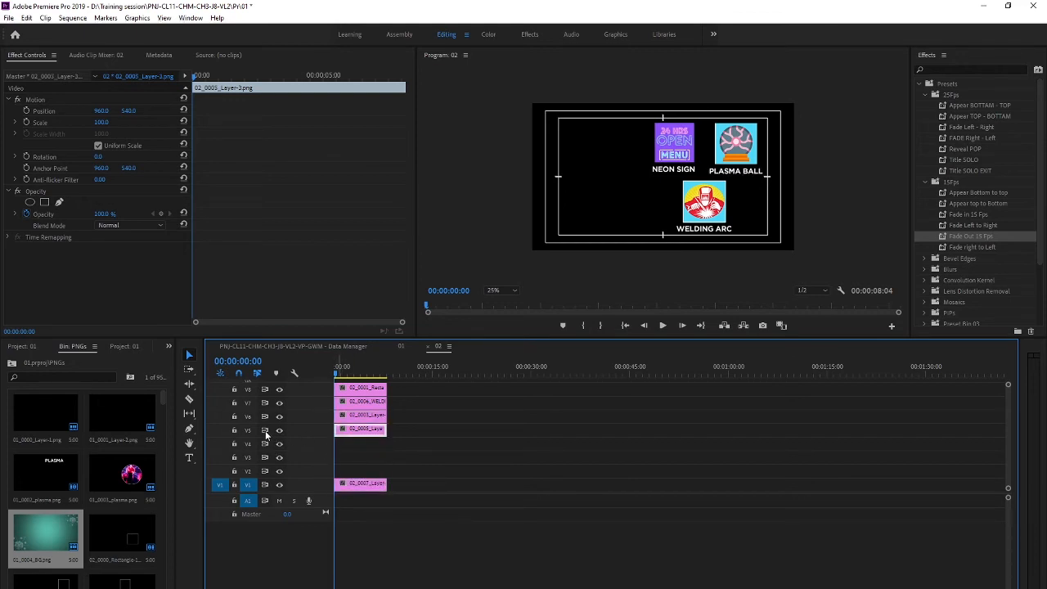
click(279, 430)
click(279, 431)
click(355, 484)
click(279, 485)
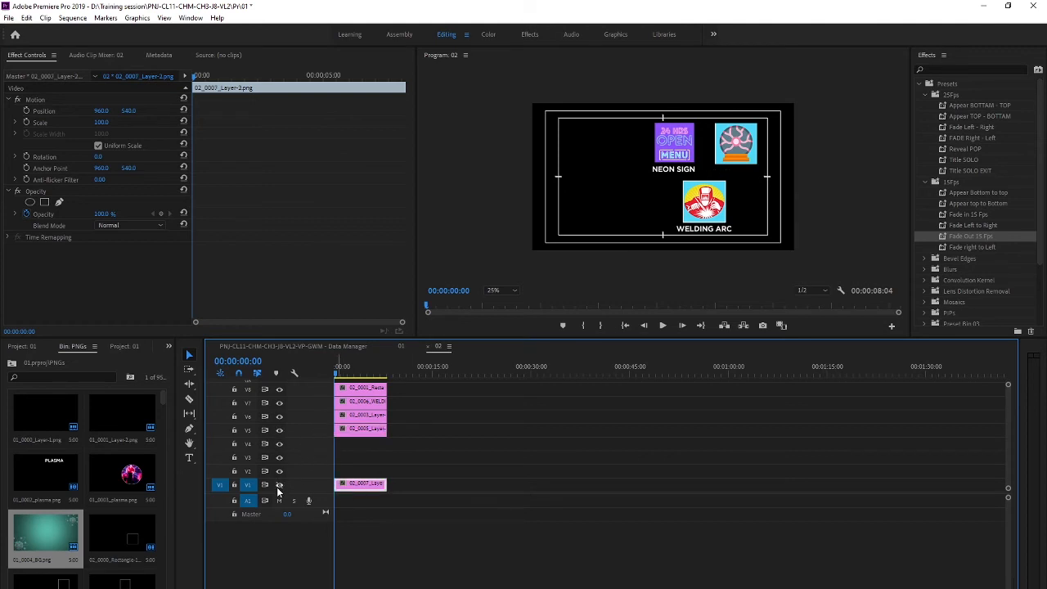
click(279, 484)
- Extend all clips in nested sequence 02 together to an end at about 00:00:35:20
scroll(380, 456, up, 2)
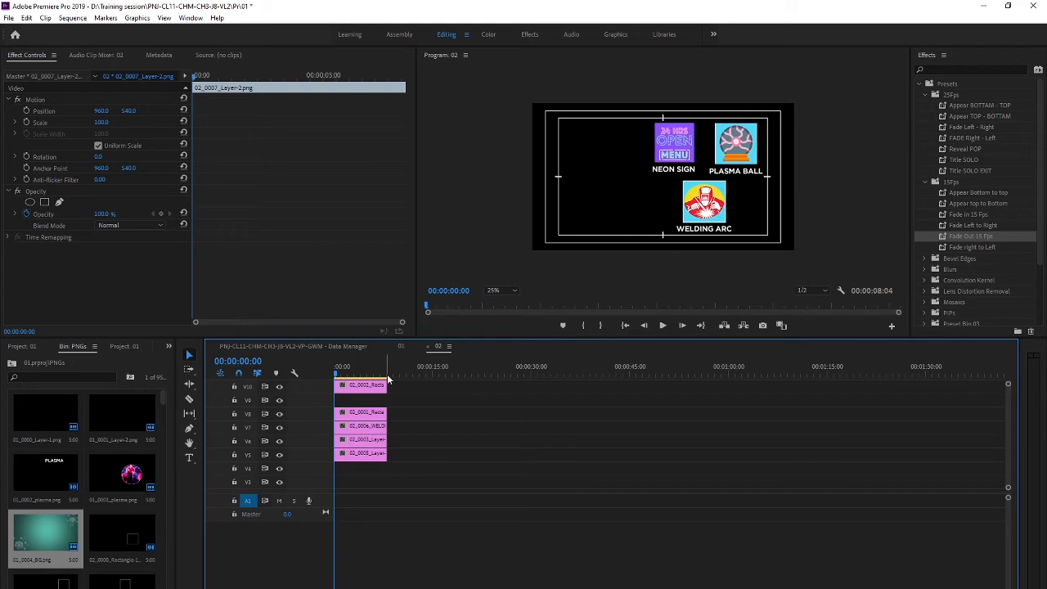
key(grave)
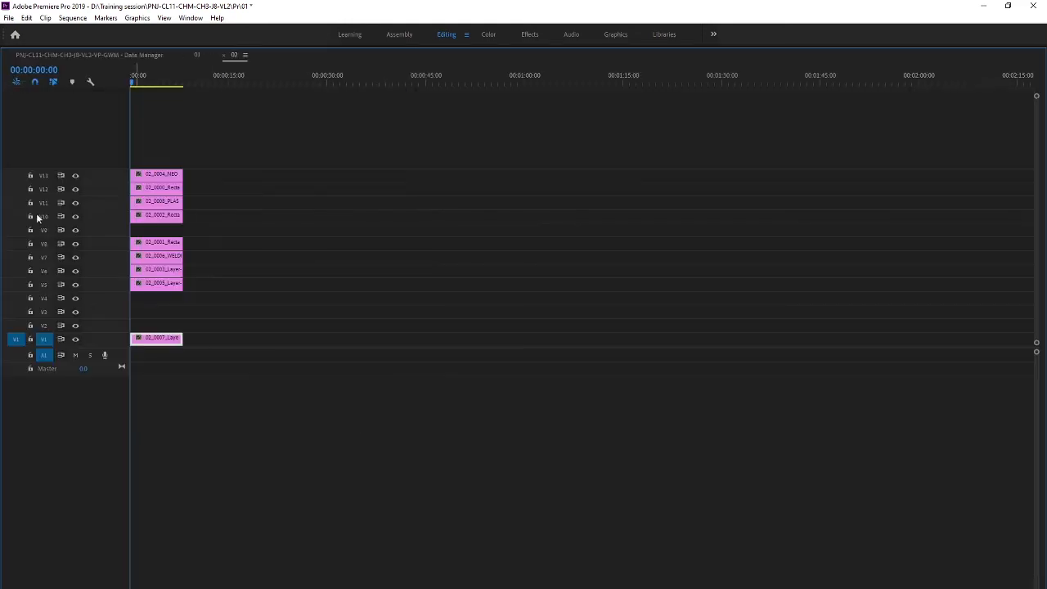
drag(201, 160, 139, 331)
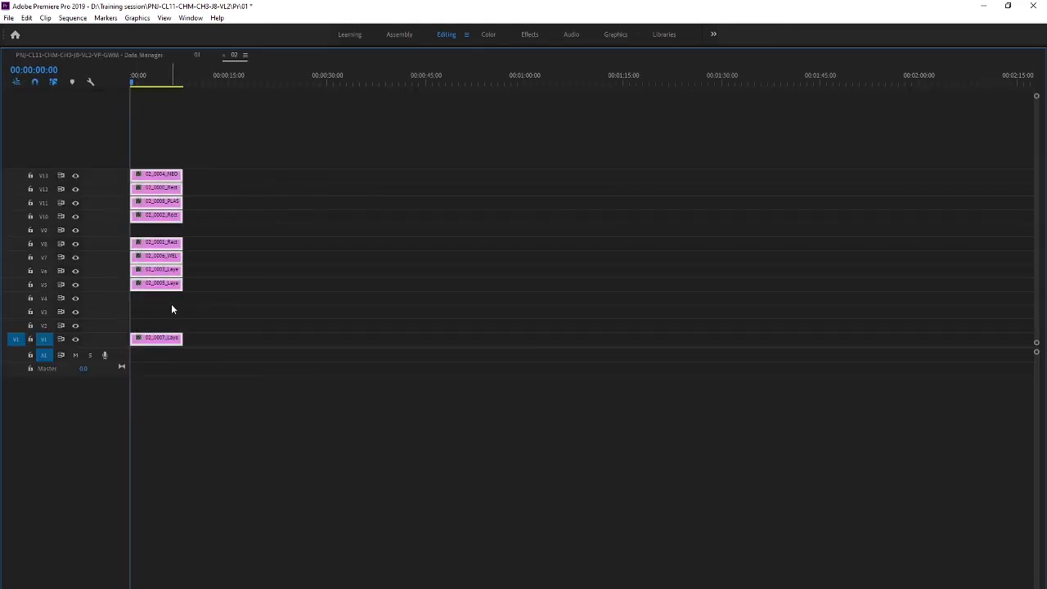
drag(179, 175, 362, 215)
key(grave)
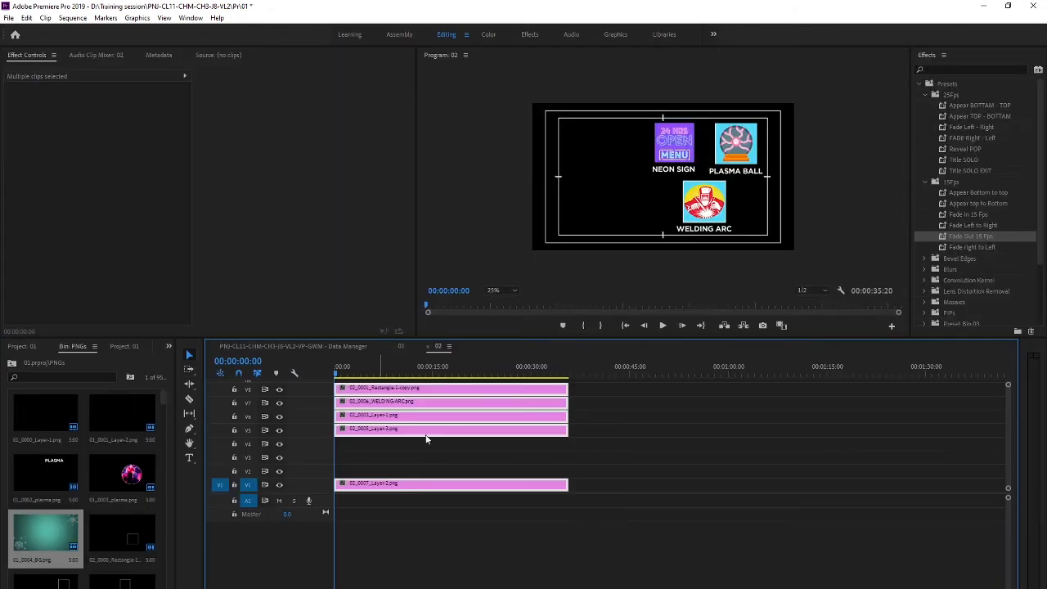
scroll(368, 464, up, 5)
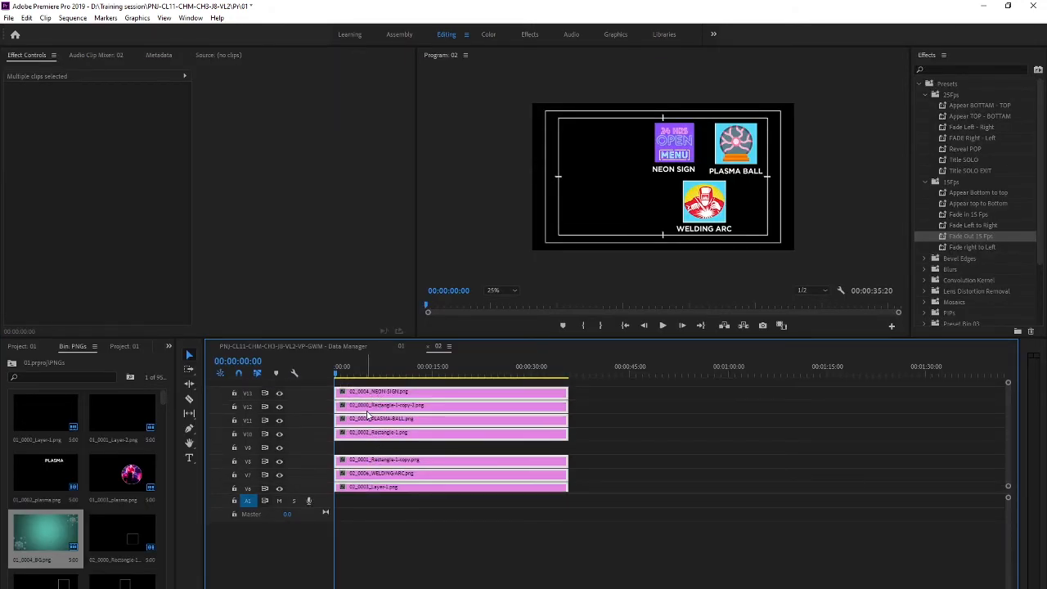
click(655, 411)
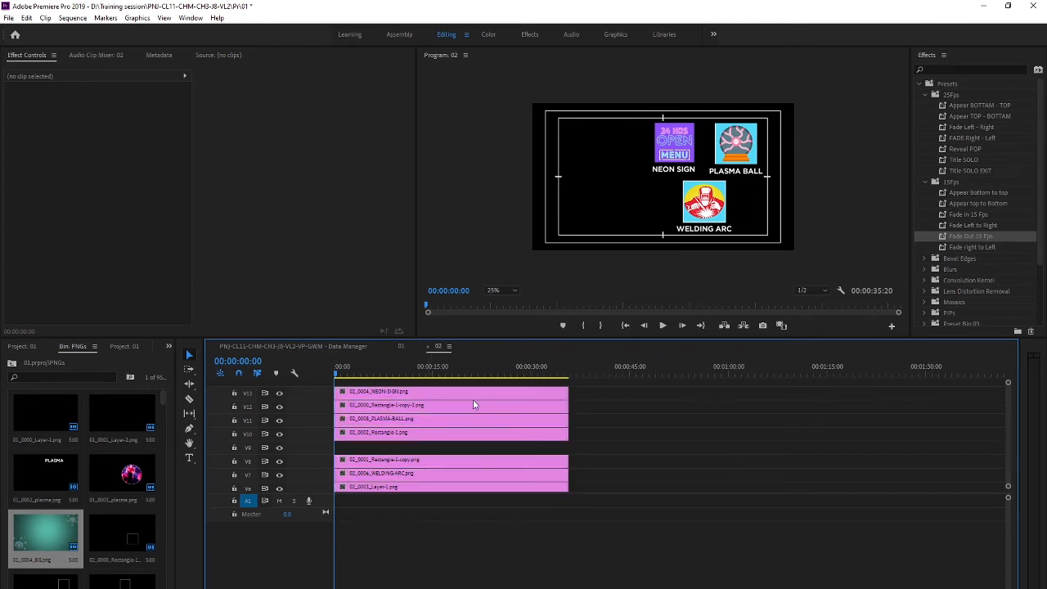
- Move 02_0001_Rectangle-1-copy.png down to track V3 and 02_0000_Rectangle-1-copy-2.png down to track V9
click(472, 400)
scroll(402, 392, down, 5)
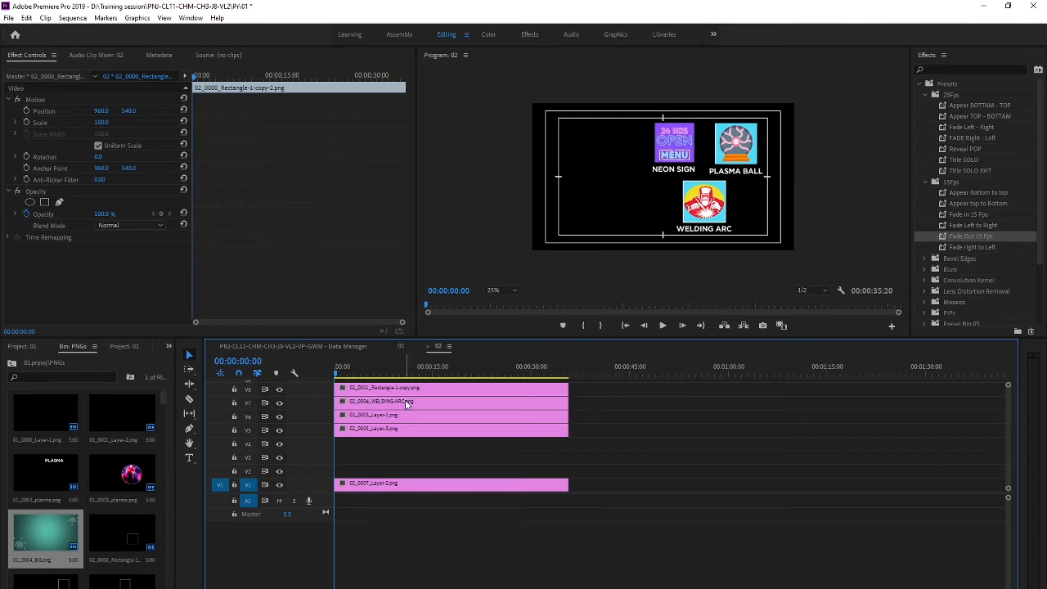
drag(404, 391, 389, 491)
drag(390, 497, 389, 488)
scroll(384, 462, up, 3)
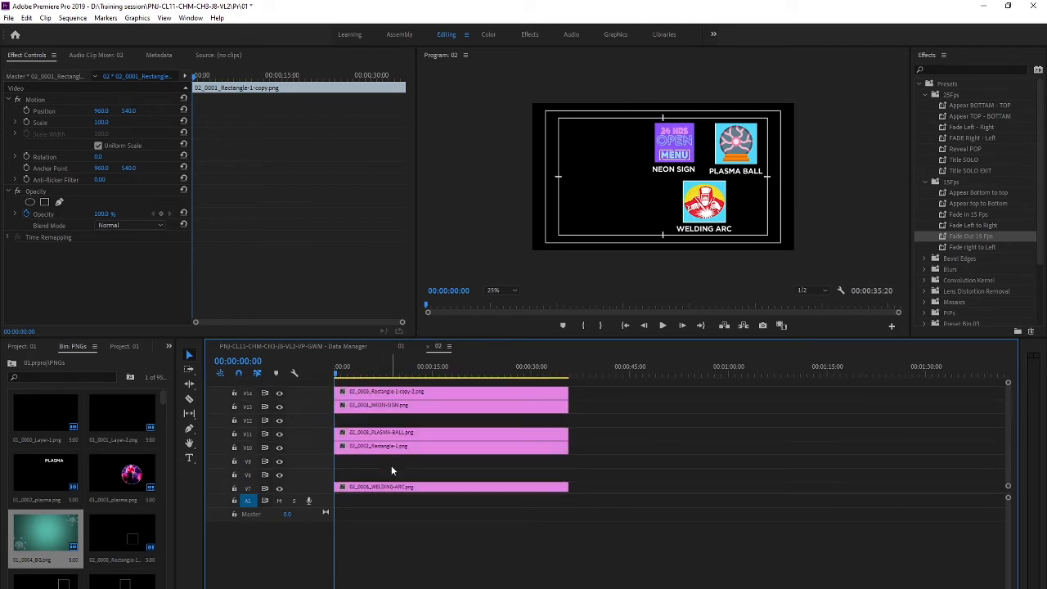
drag(390, 393, 374, 468)
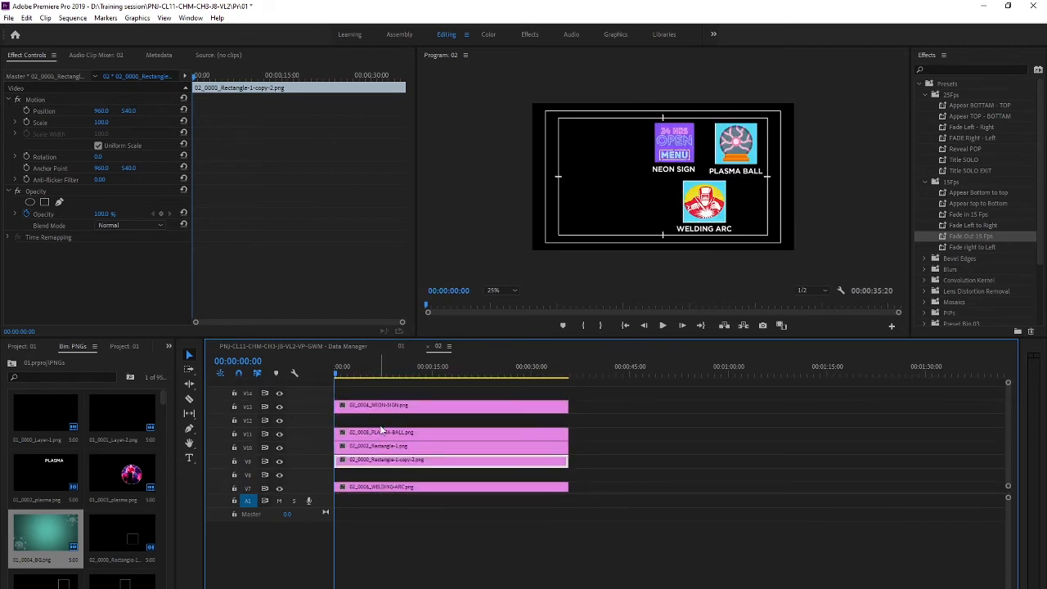
- Check track V13 by toggling its visibility and apply the 25Fps Fade Left - Right preset to 02_0004_NEON-SIGN.png
click(279, 407)
click(279, 408)
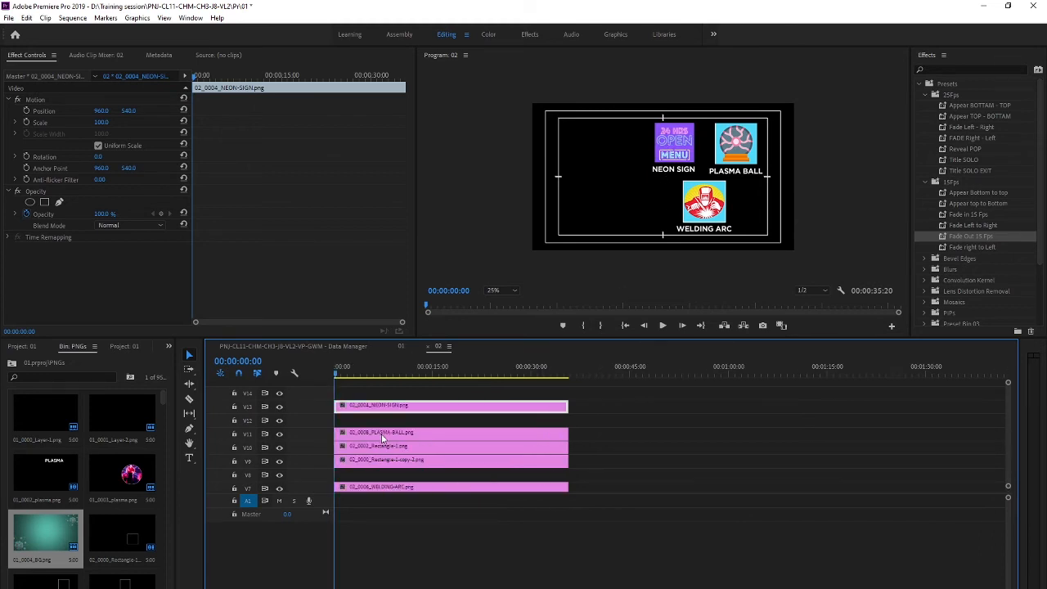
click(278, 407)
click(279, 407)
click(279, 407)
click(279, 408)
click(967, 128)
drag(374, 423, 374, 408)
- Check track V11 by toggling its visibility and apply the 25Fps FADE Right - Left preset to 02_0008_PLASMA-BALL.png
click(341, 433)
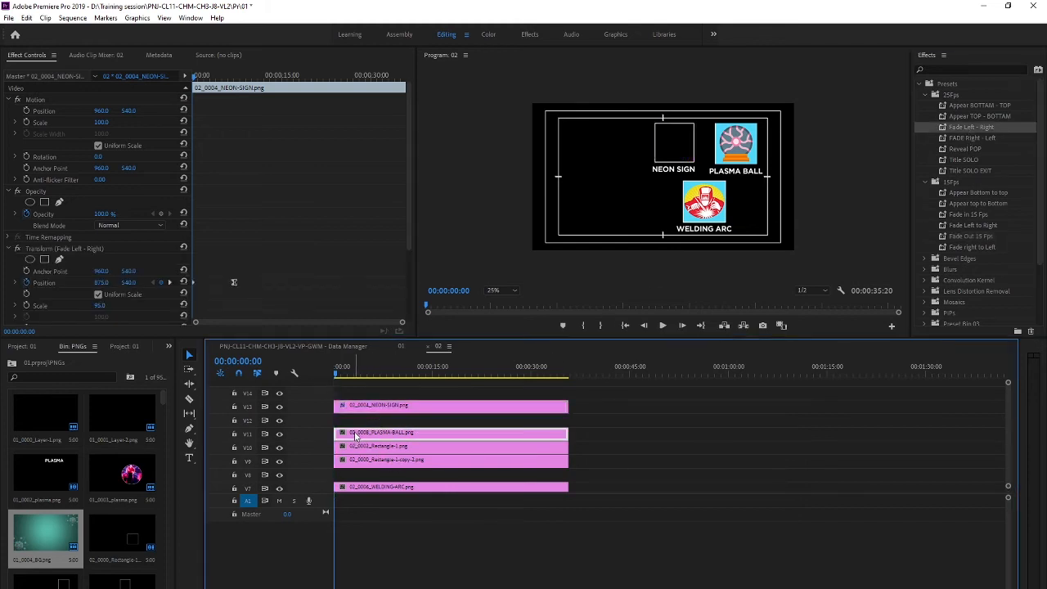
click(279, 433)
click(279, 433)
click(279, 433)
click(279, 433)
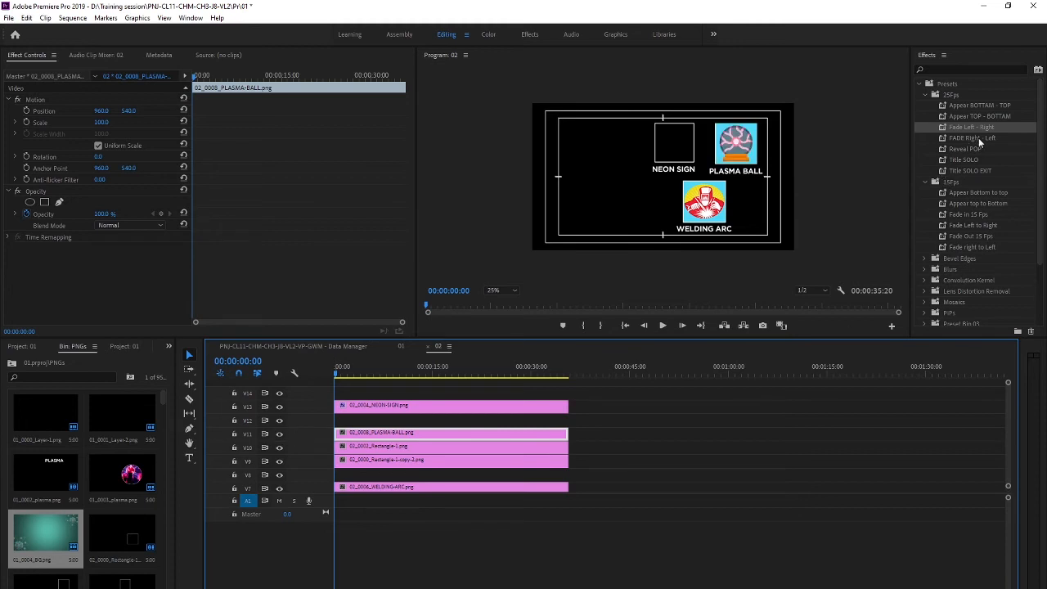
drag(978, 138, 694, 252)
drag(369, 429, 370, 430)
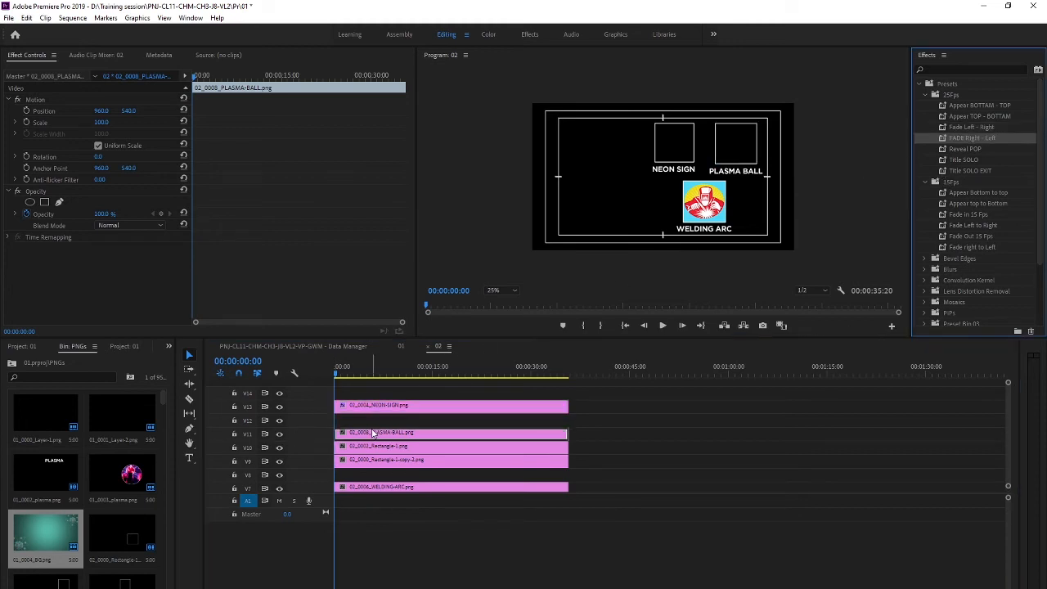
- Check what track V10 shows and apply the 25Fps Fade Left - Right preset to 02_0002_Rectangle-1.png
click(364, 445)
click(278, 448)
click(278, 448)
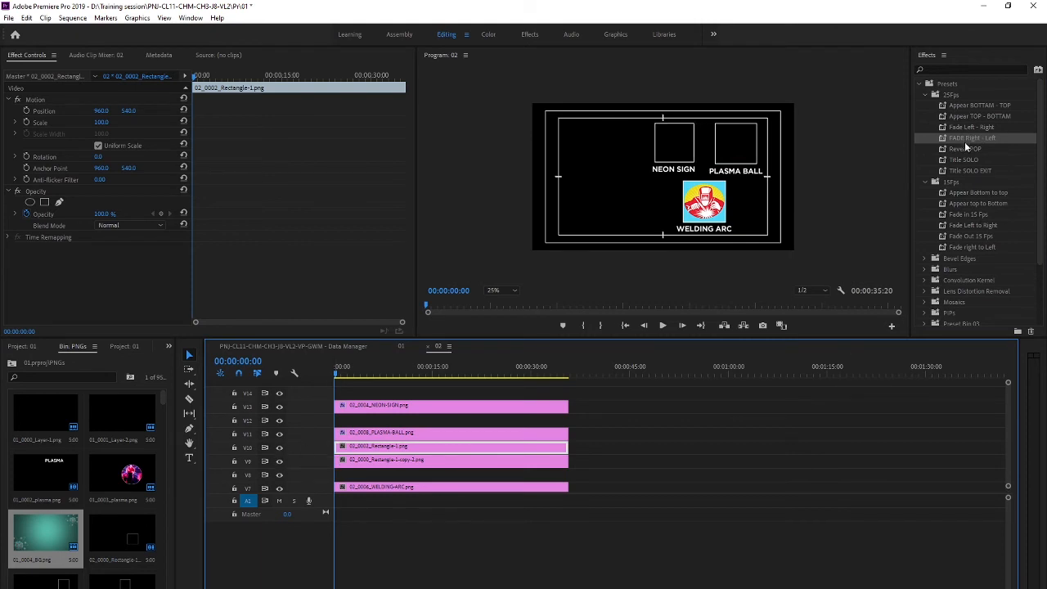
drag(971, 127, 399, 447)
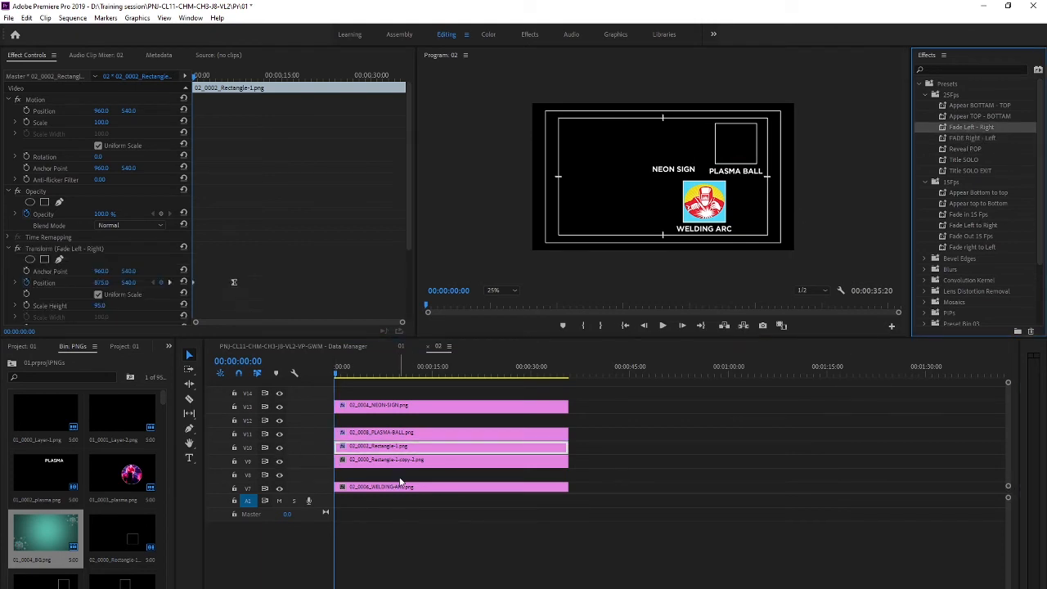
- Check what track V9 shows, save the project and apply the 25Fps Appear BOTTAM - TOP preset to 02_0000_Rectangle-1-copy-2.png
click(360, 463)
click(278, 462)
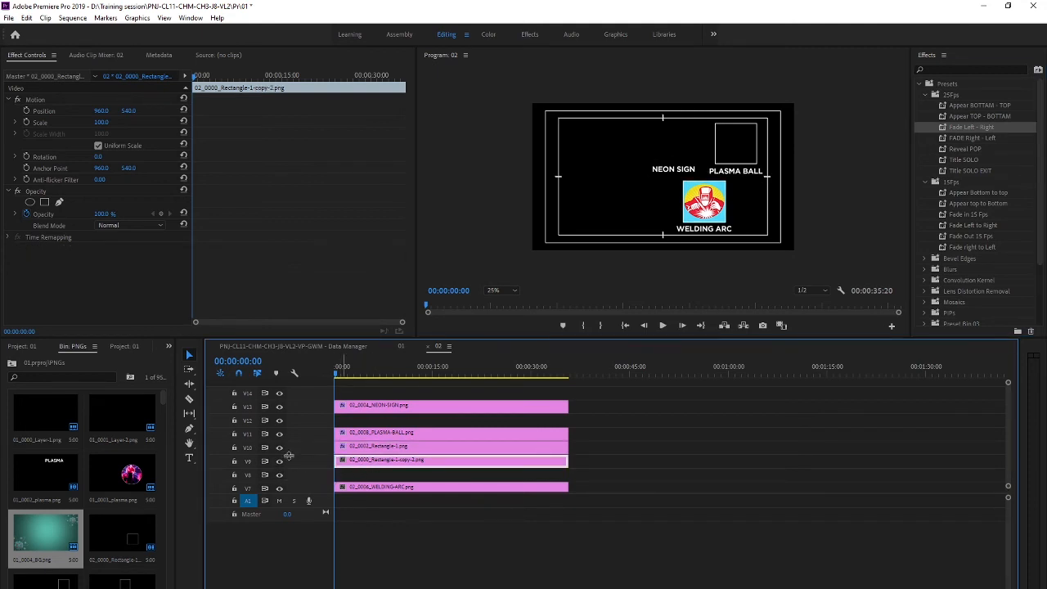
click(278, 463)
click(278, 463)
key(ctrl+s)
drag(964, 105, 397, 460)
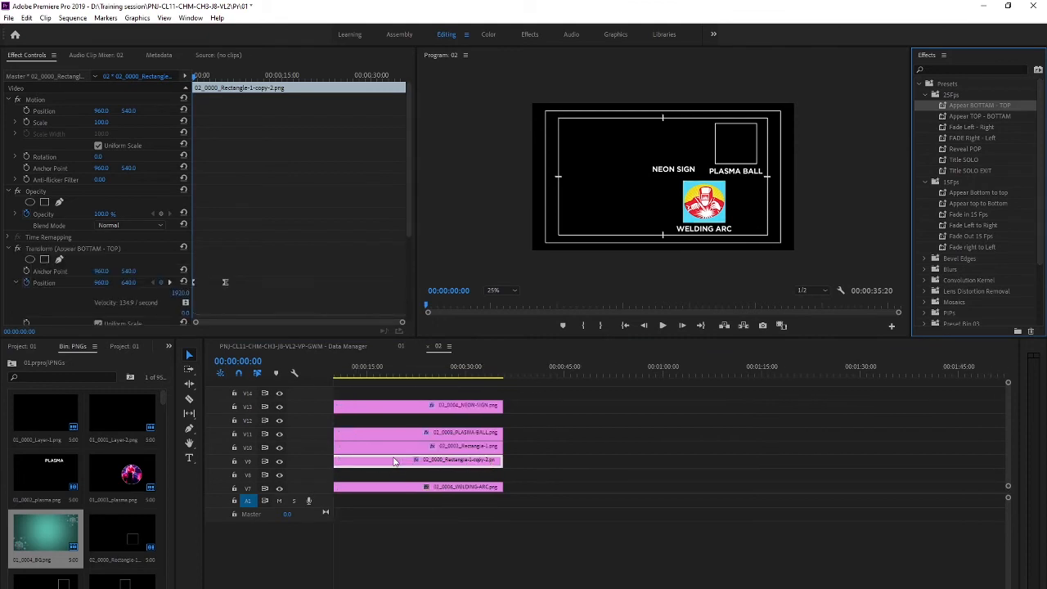
- Check what track V7 shows and apply the 25Fps Appear BOTTAM - TOP preset to 02_0006_WELDING-ARC.png
scroll(391, 461, down, 2)
click(378, 459)
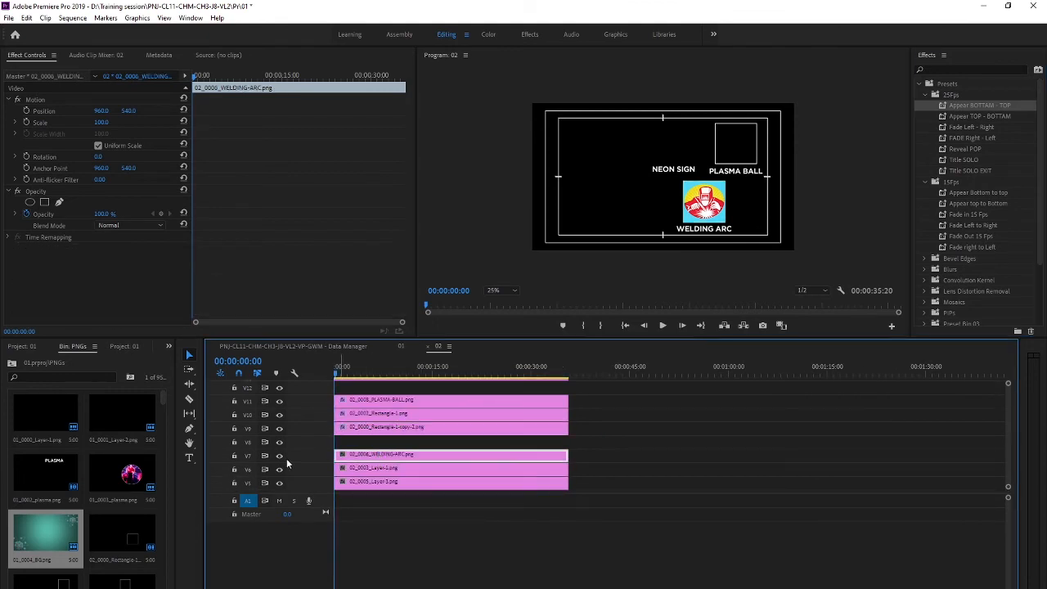
click(281, 455)
click(281, 455)
drag(976, 105, 422, 458)
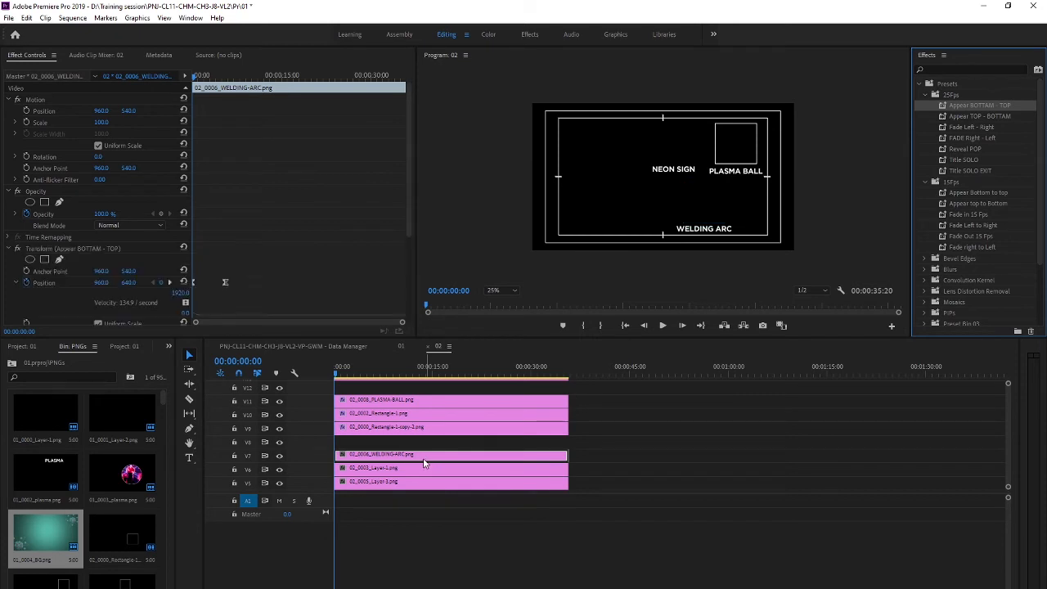
- Check what track V6 shows and apply the 25Fps Appear BOTTAM - TOP preset to 02_0003_Layer-1.png
click(405, 468)
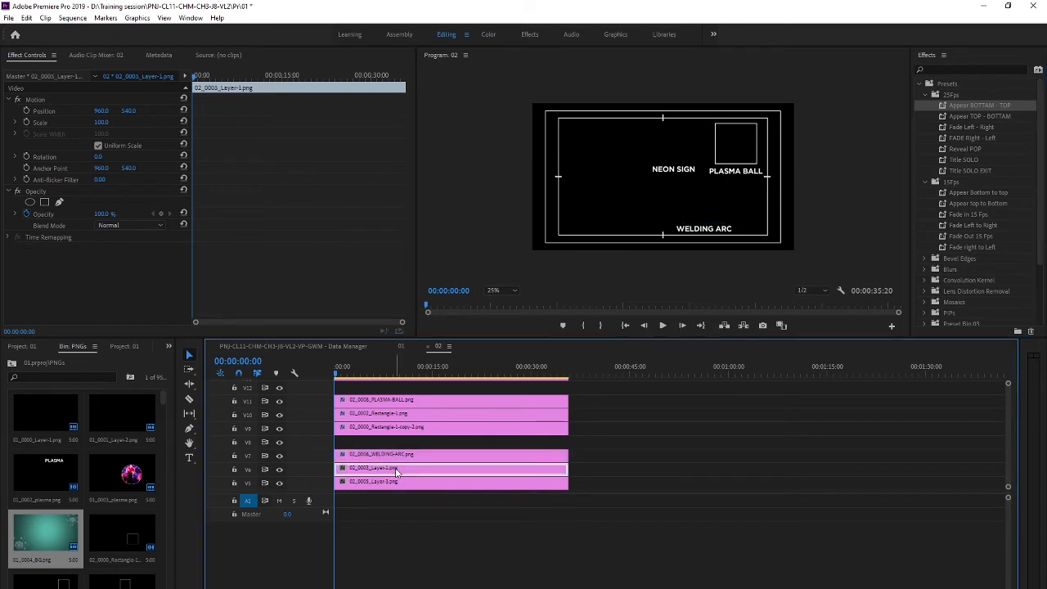
click(279, 470)
click(278, 470)
drag(974, 104, 440, 475)
- Check what track V5 shows and apply the 25Fps Appear BOTTAM - TOP preset to 02_0005_Layer-3.png
click(408, 483)
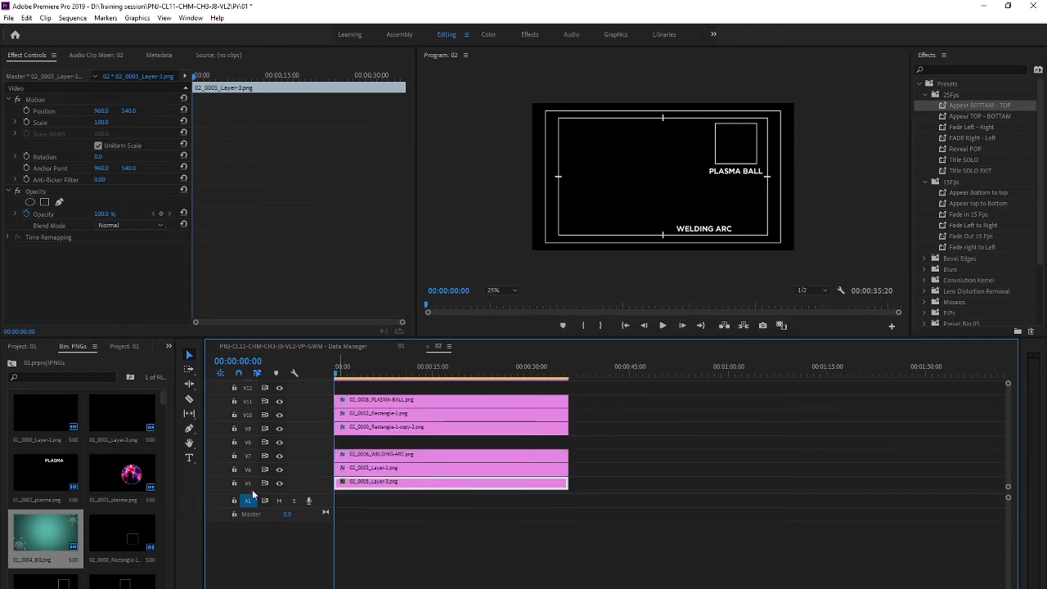
click(279, 484)
click(279, 484)
drag(964, 111, 494, 485)
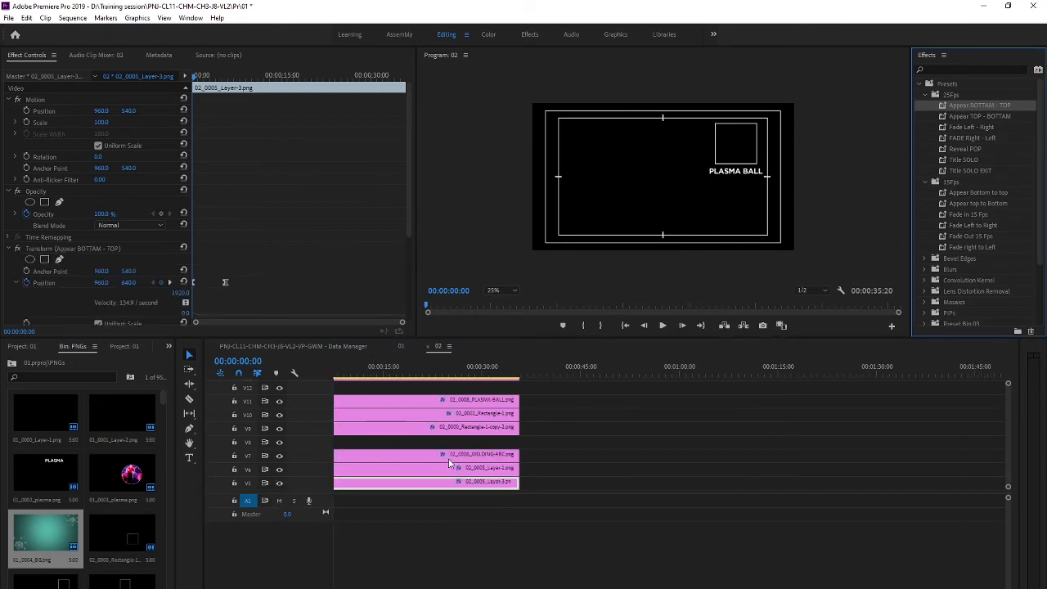
- Check what track V3 shows and apply the 25Fps FADE Right - Left preset to 02_0001_Rectangle-1-copy.png
scroll(446, 464, down, 3)
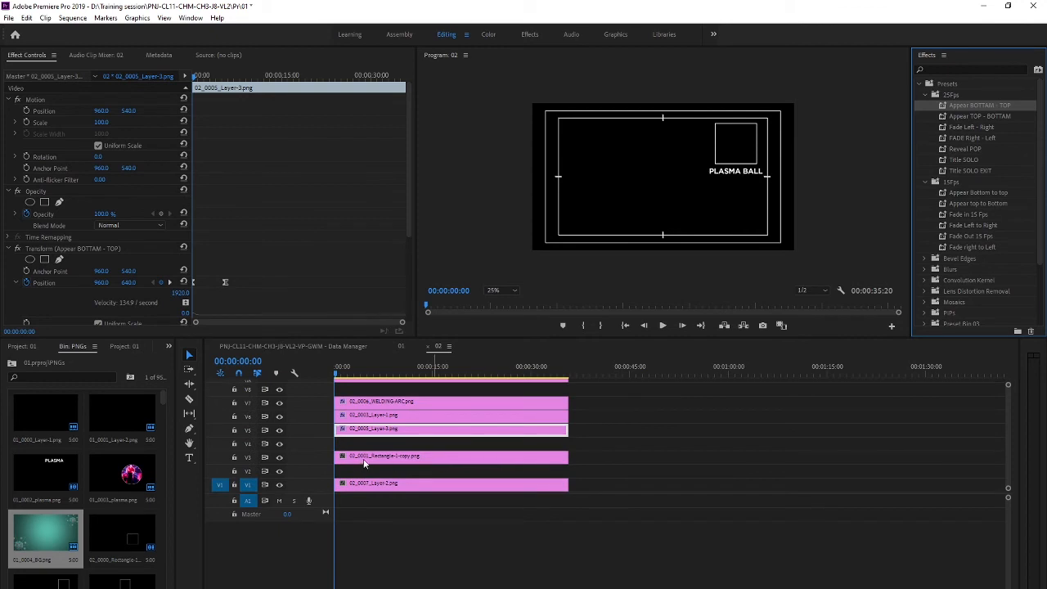
click(366, 457)
click(280, 458)
click(281, 459)
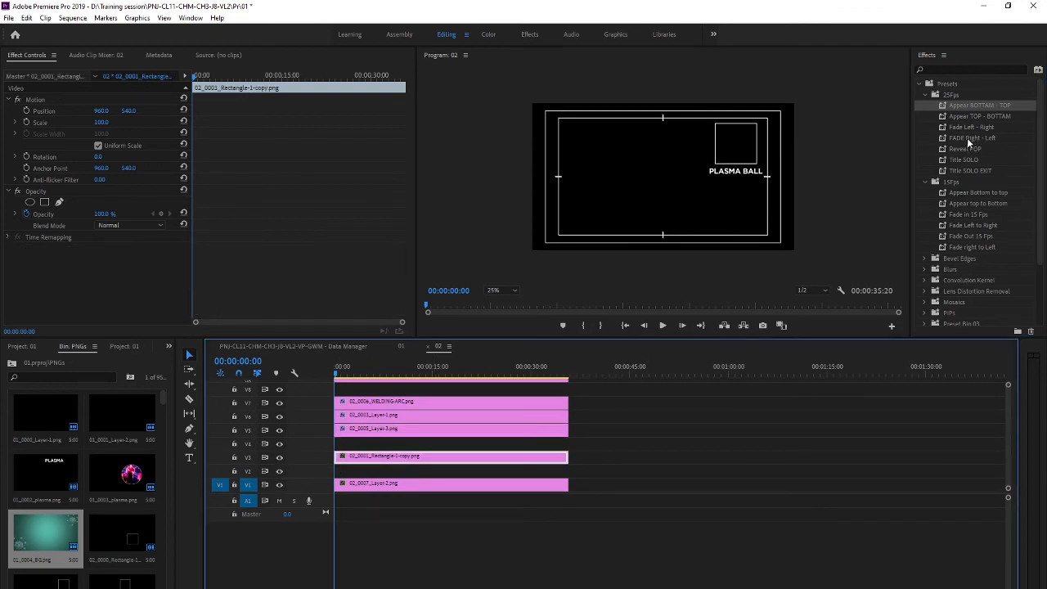
drag(969, 139, 403, 463)
- Apply the 25Fps Appear BOTTAM - TOP preset to 02_0007_Layer-2.png and play back the animated graphics
click(393, 485)
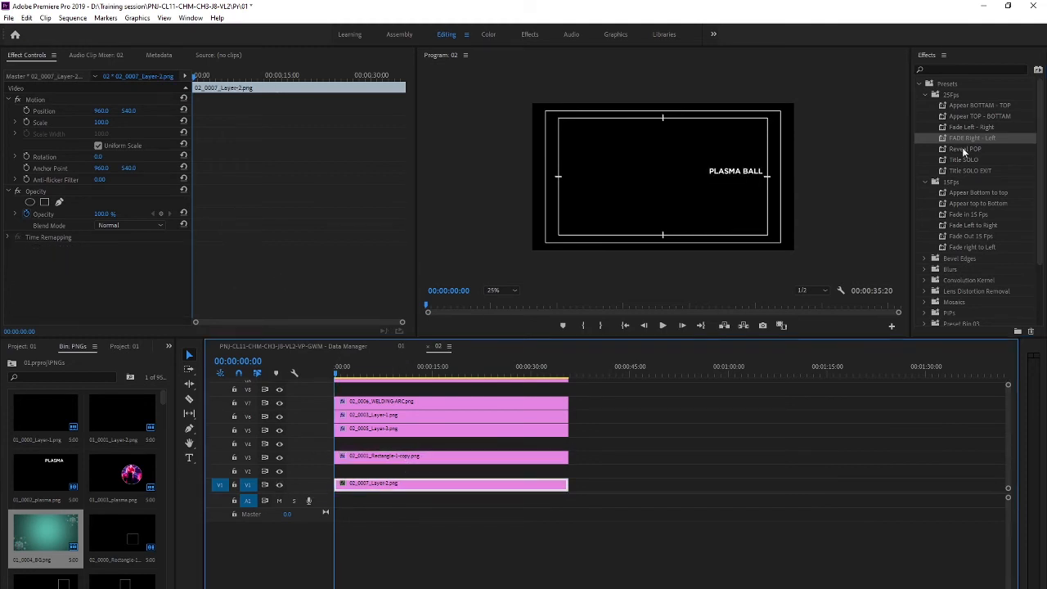
drag(980, 105, 402, 492)
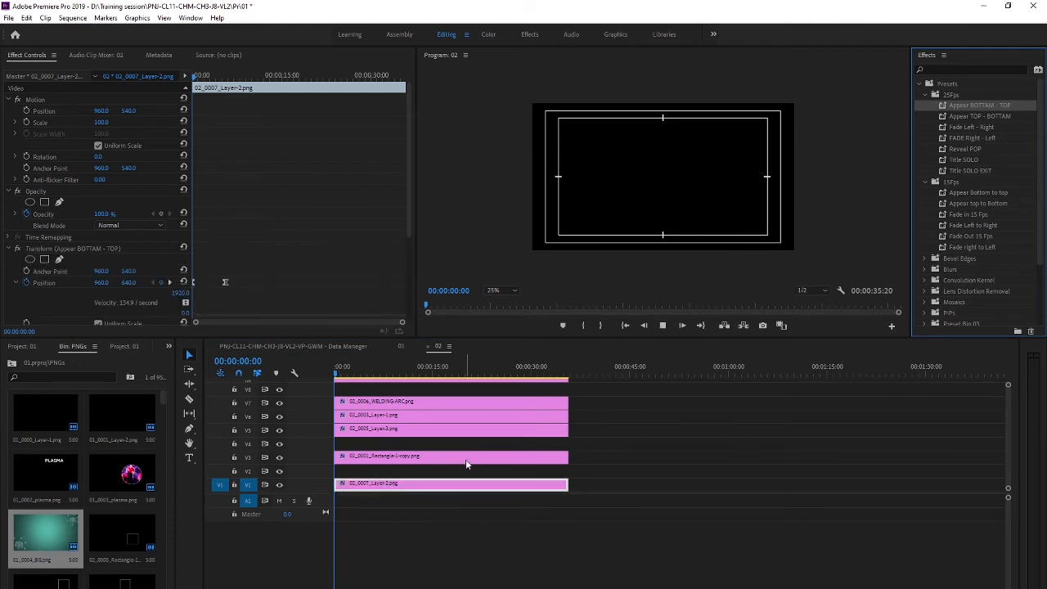
key(space)
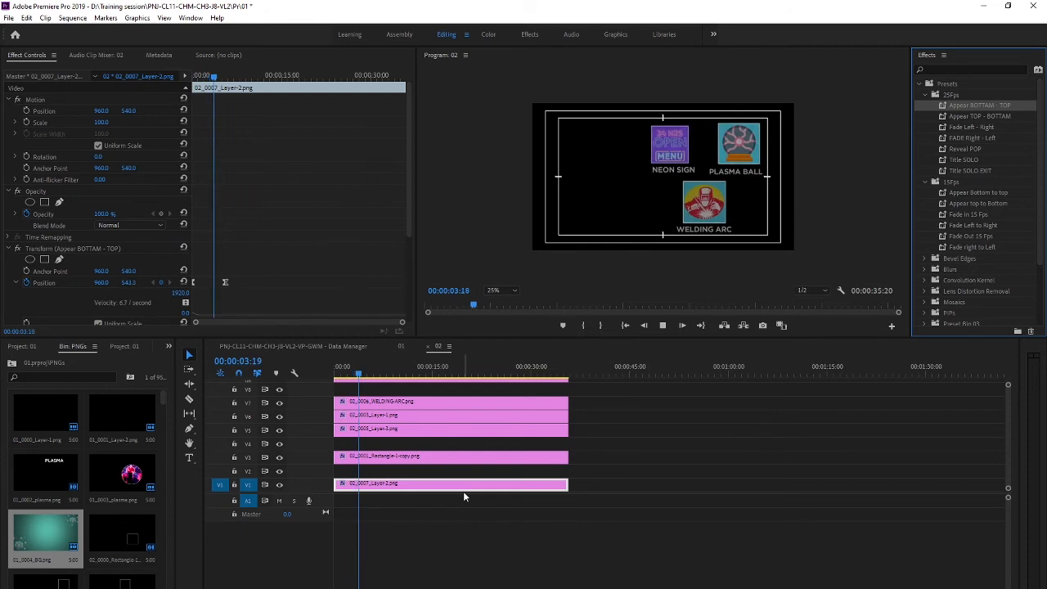
key(space)
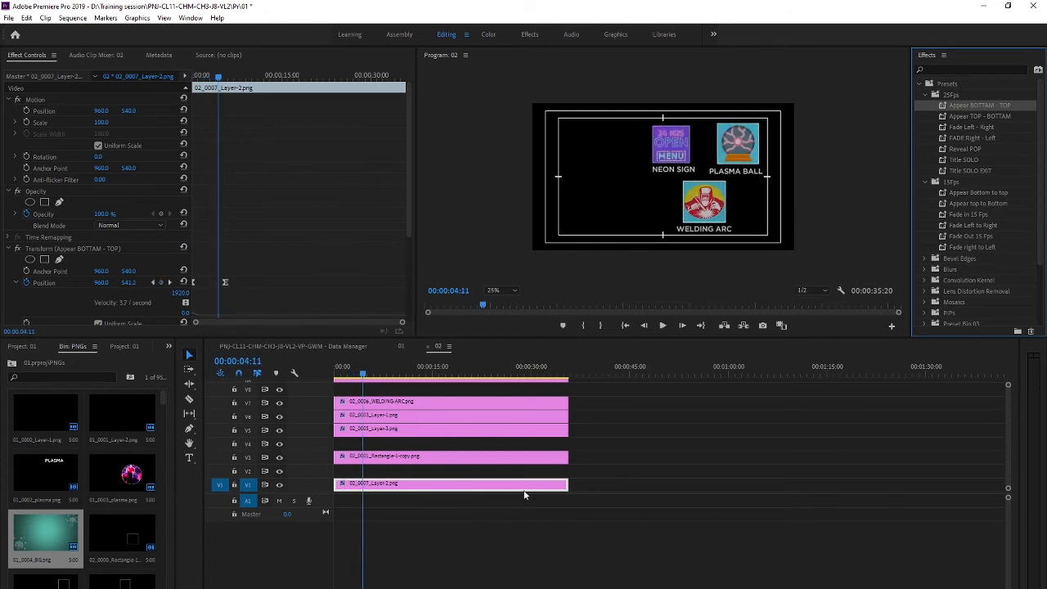
- Review the start of nested clip 02 in the main Data Manager sequence, then reopen nested sequence 02
drag(361, 372, 320, 337)
click(324, 356)
click(327, 350)
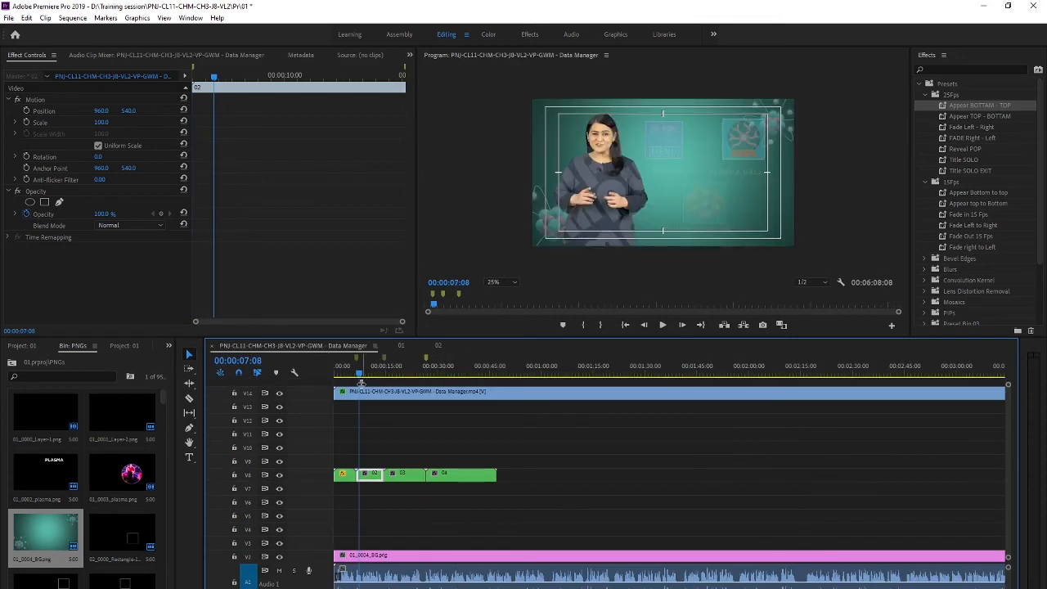
scroll(376, 500, up, 5)
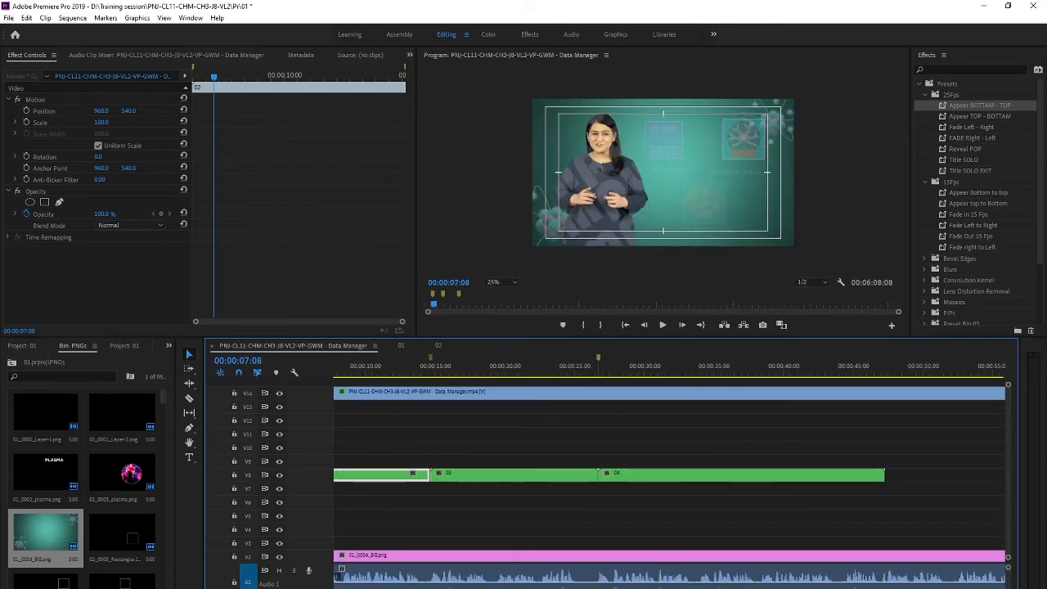
scroll(433, 425, up, 3)
click(422, 373)
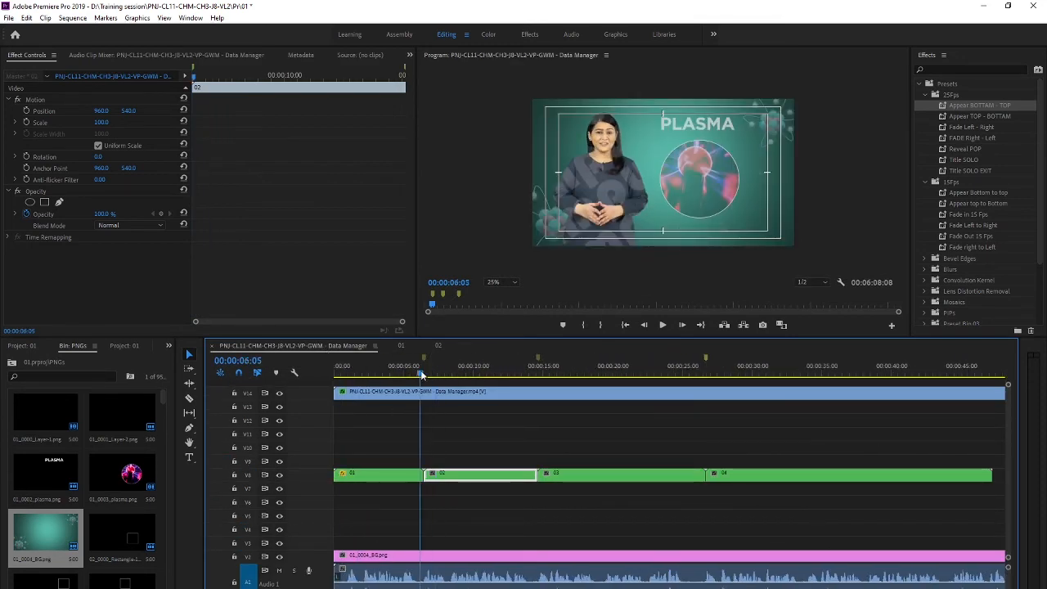
drag(422, 374, 452, 373)
double_click(472, 475)
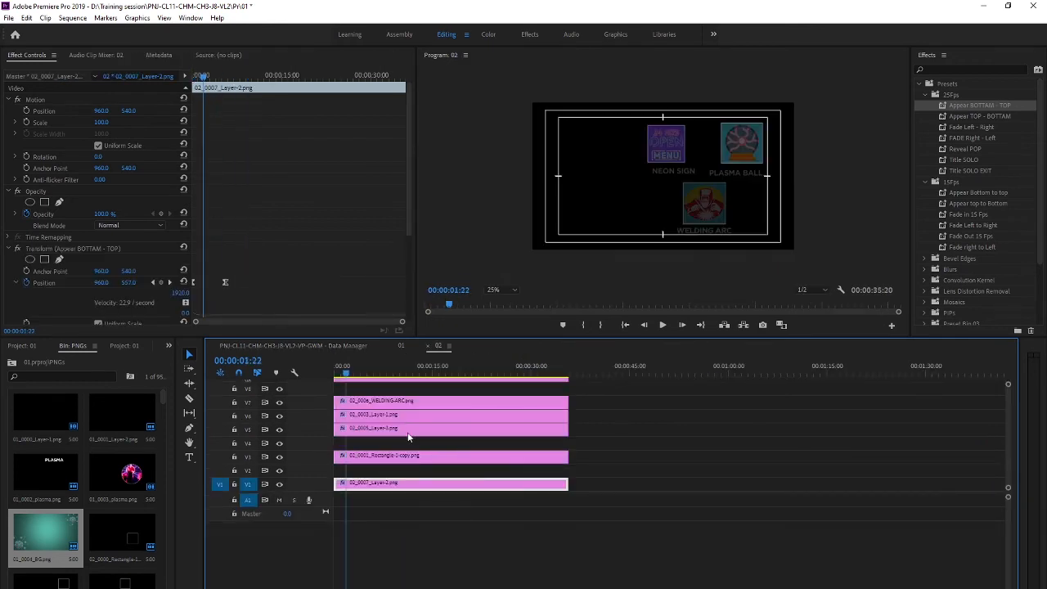
- Delay the start of 02_0001_Rectangle-1-copy.png to about 2 seconds and 02_0007_Layer-2.png to about 8 seconds, previewing the timing
drag(593, 463, 479, 496)
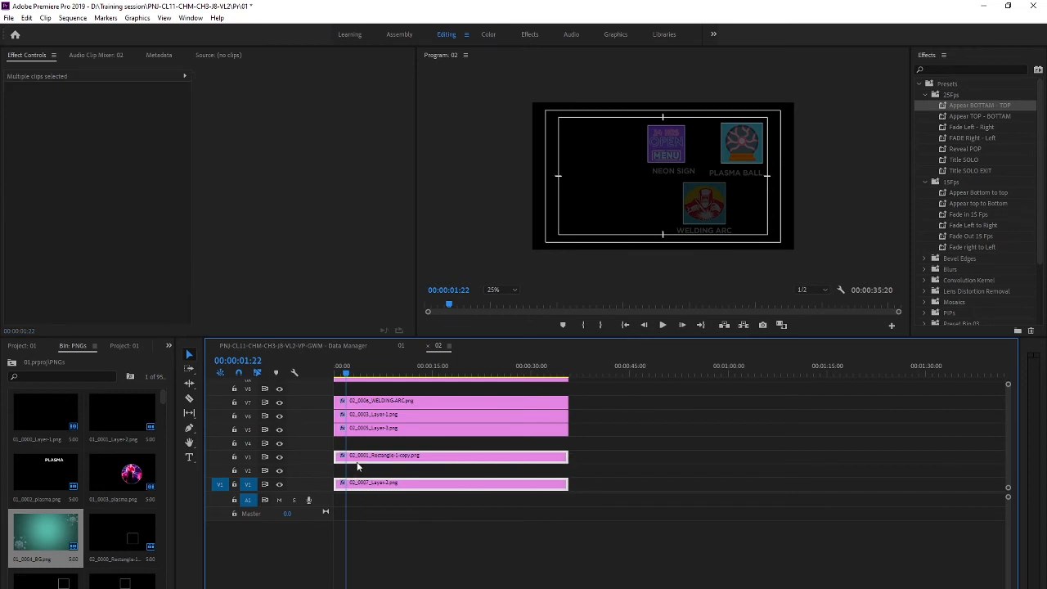
click(364, 460)
drag(371, 462, 383, 462)
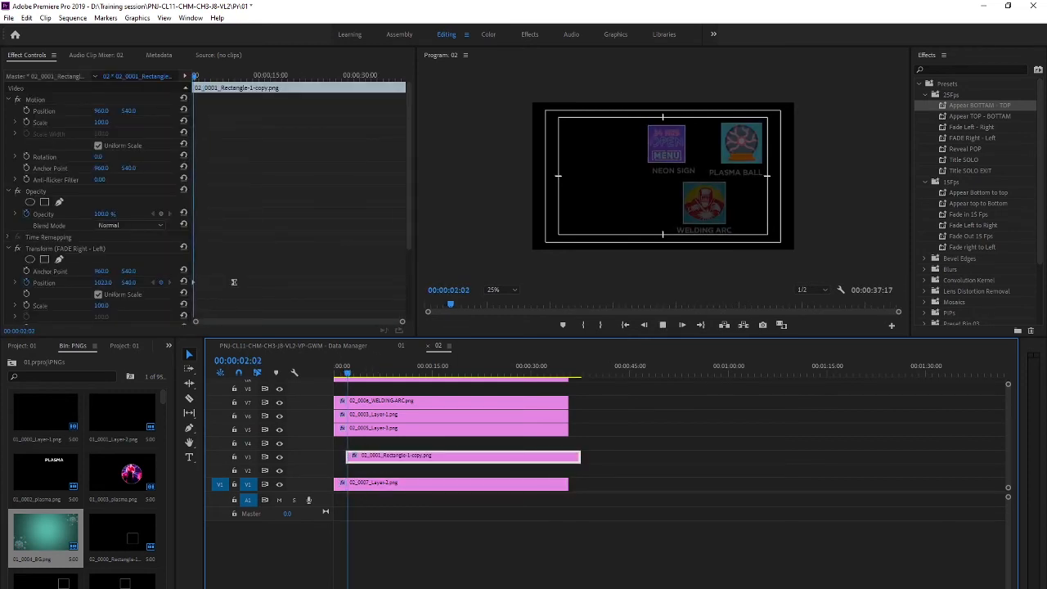
key(space)
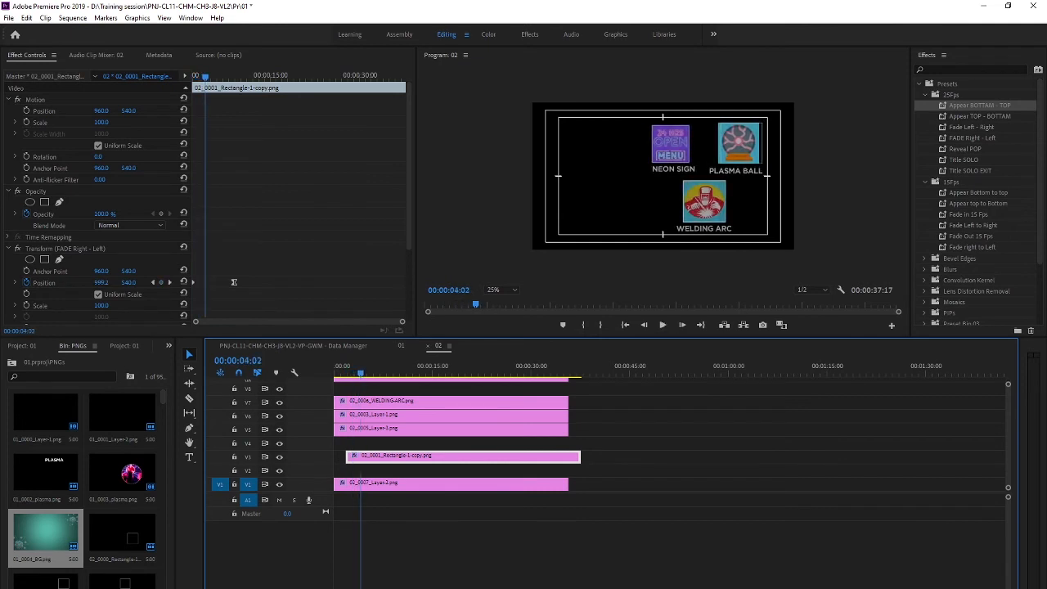
drag(380, 485, 430, 491)
key(space)
key(space)
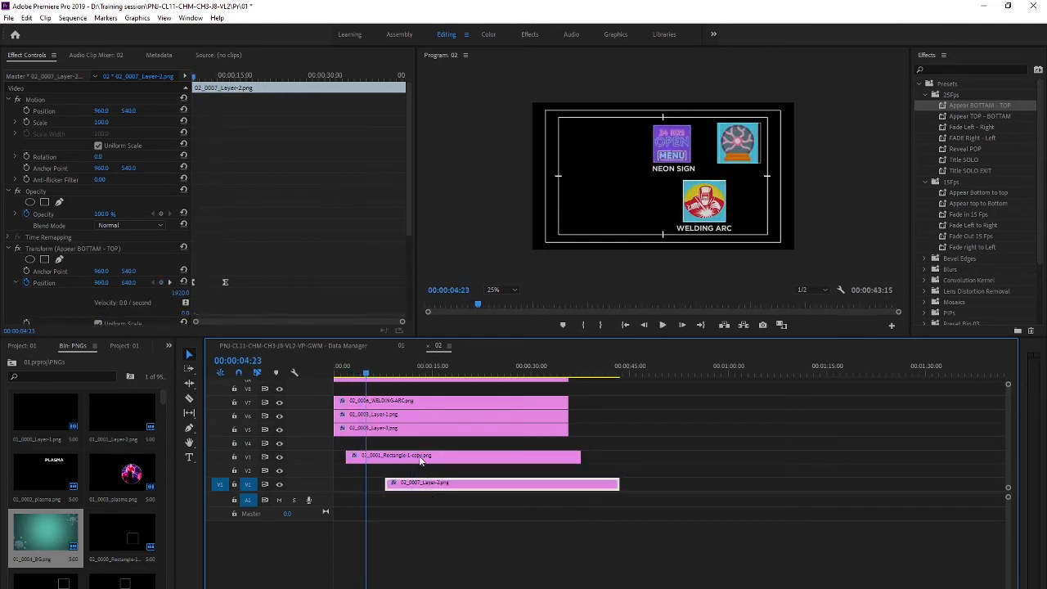
- Delay 02_0000_Rectangle-1-copy-2.png to about 10 seconds, 02_0002_Rectangle-1.png to about 9 seconds and 02_0008_PLASMA-BALL.png to about 6.5 seconds
scroll(384, 441, up, 3)
click(378, 417)
drag(378, 419, 473, 408)
drag(406, 390, 450, 391)
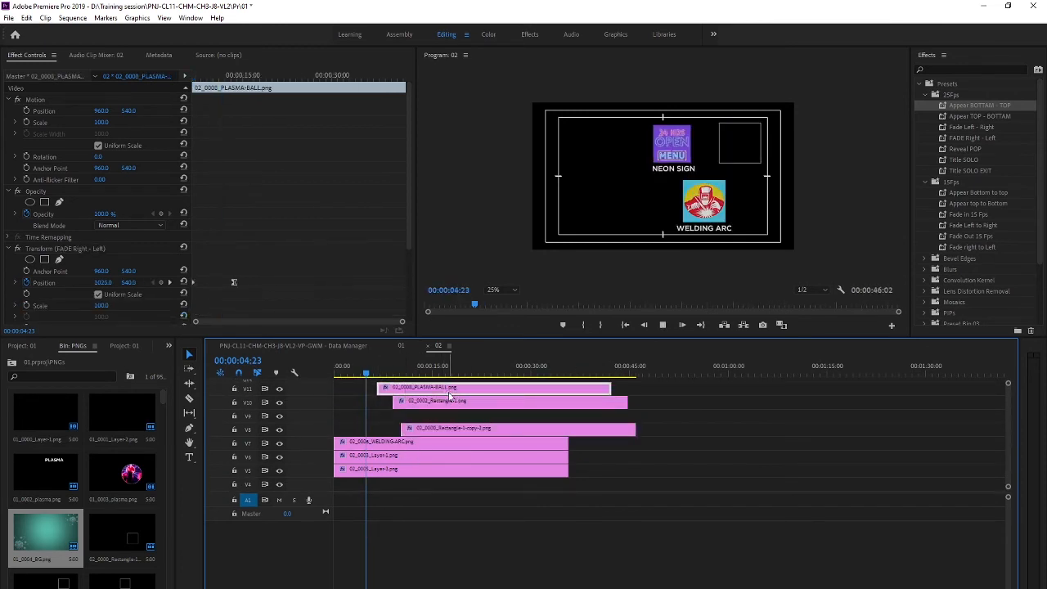
- Play back nested sequence 02 to review the staggered graphic entrances, then return to just before 02_0008_PLASMA-BALL.png starts
key(space)
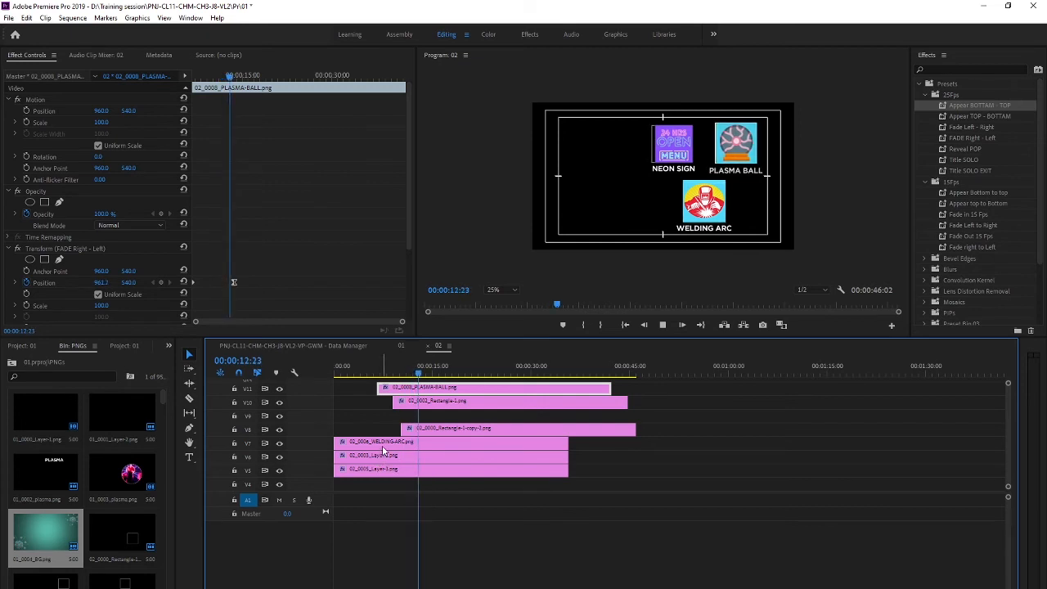
key(space)
drag(431, 373, 374, 374)
drag(226, 320, 206, 321)
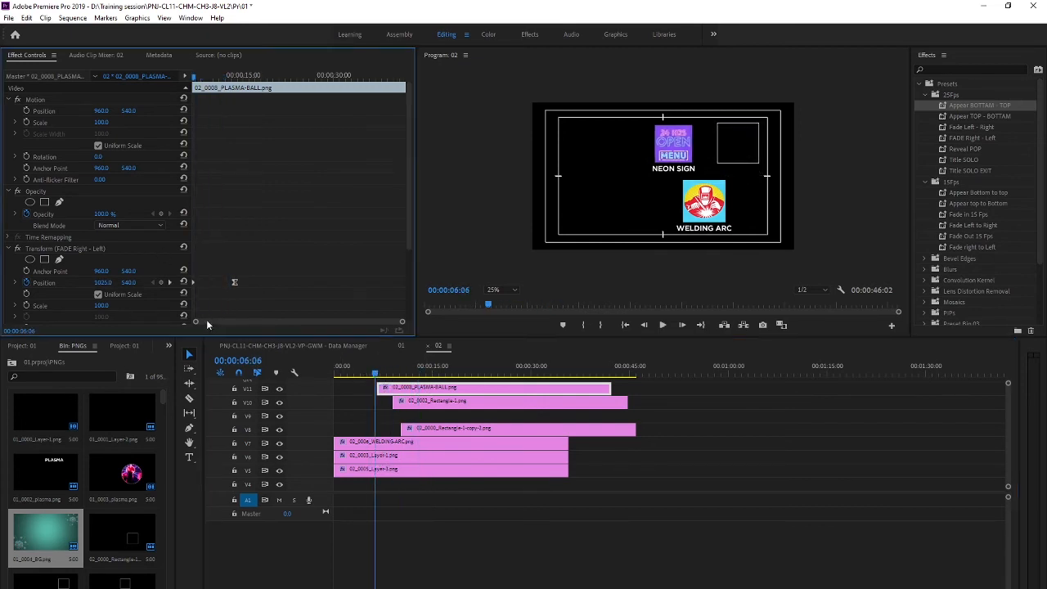
- Examine the FADE Right - Left animation of 02_0008_PLASMA-BALL.png frame by frame from the clip's start
drag(196, 75, 174, 76)
key(Right)
key(Right)
key(Right)
key(Right)
key(Right)
key(Right)
key(Right)
key(Right)
key(Right)
key(Right)
key(Right)
key(Right)
key(Right)
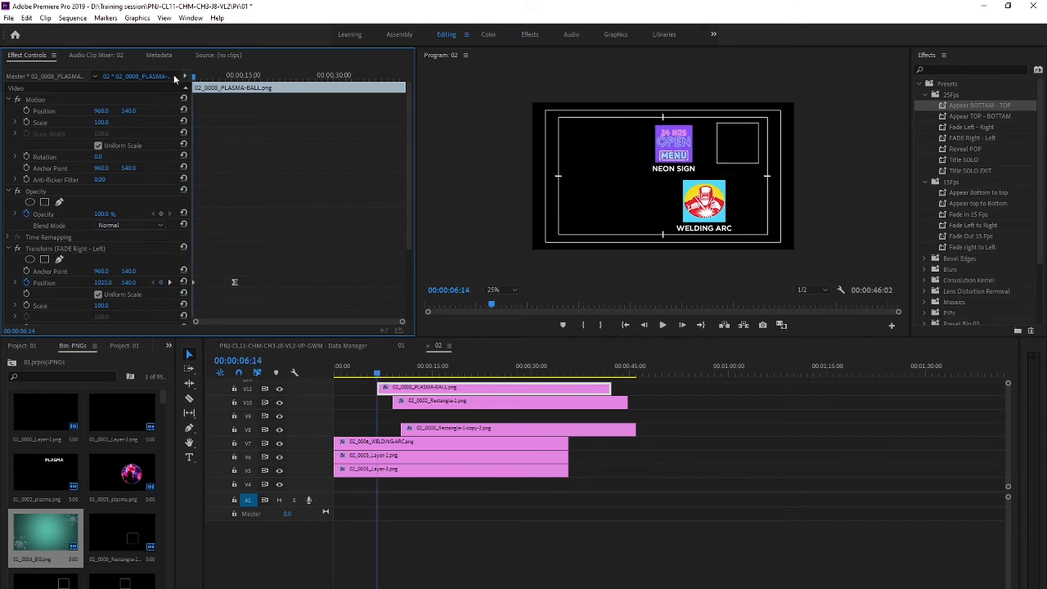
key(Right)
key(Right)
key(Right)
key(Right)
key(Right)
key(Right)
key(Right)
key(Right)
key(Right)
key(Right)
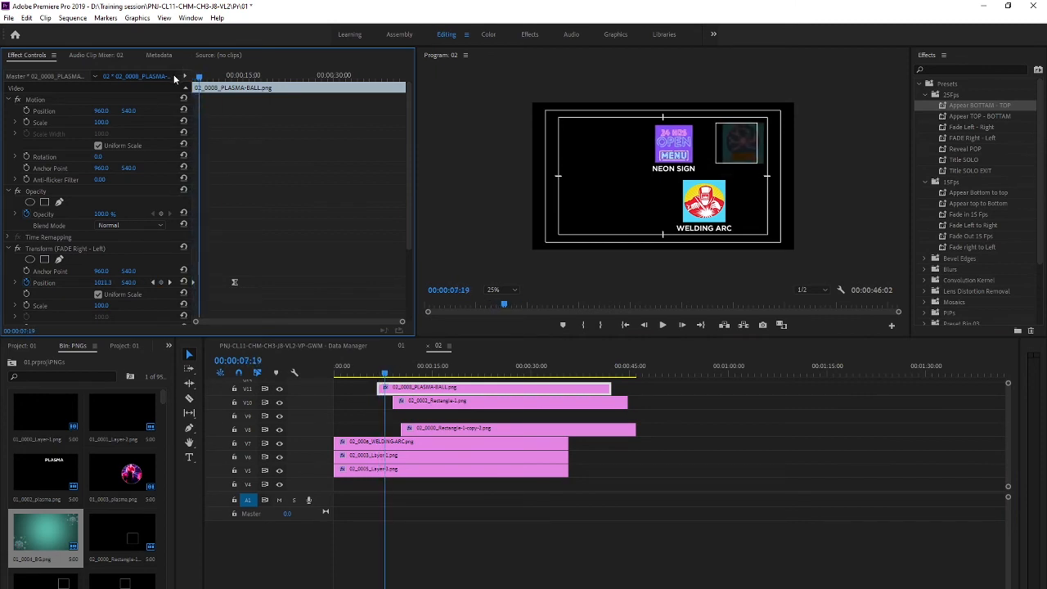
scroll(233, 214, up, 4)
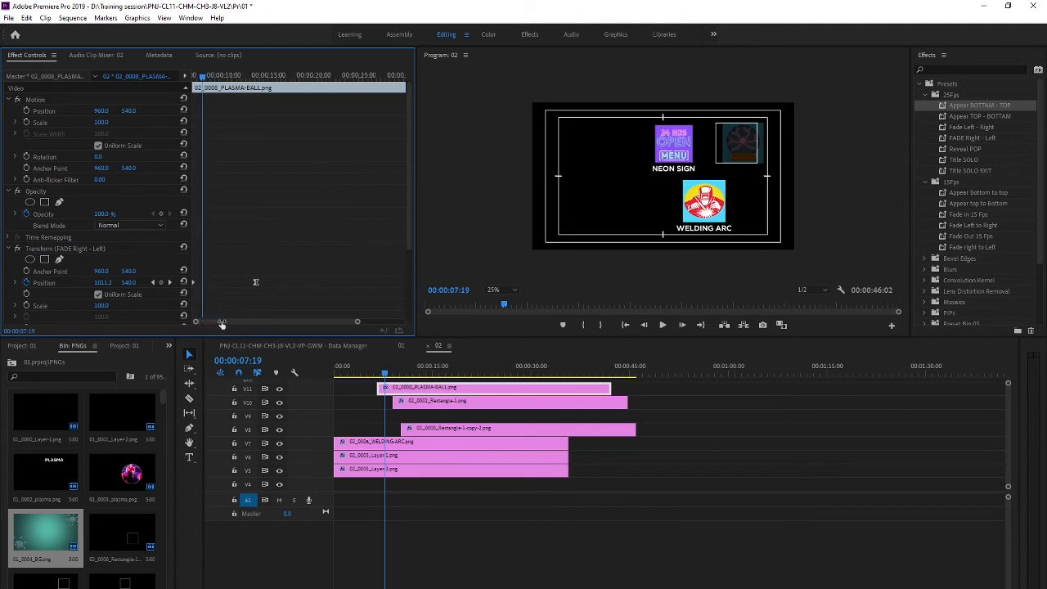
drag(214, 77, 177, 97)
key(Right)
key(Right)
key(Right)
key(Right)
key(Right)
key(Right)
key(Right)
key(Right)
key(Right)
key(Right)
key(Right)
key(Right)
key(Right)
key(Right)
key(Right)
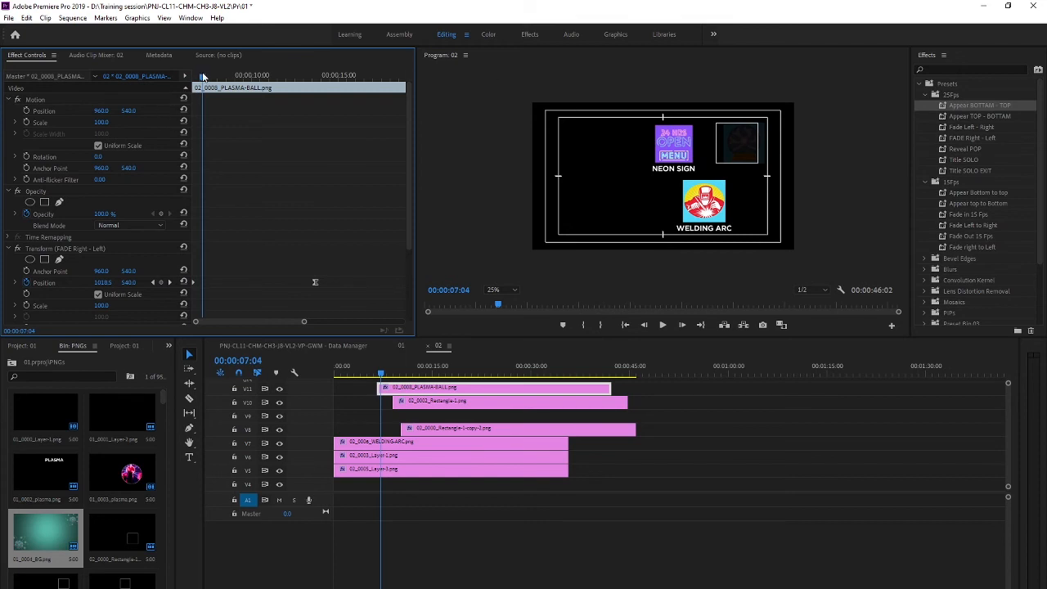
- Shorten the PLASMA-BALL fade by moving its ending Position and Opacity keyframes to about 1 second after the clip's start, and preview it
drag(204, 77, 310, 92)
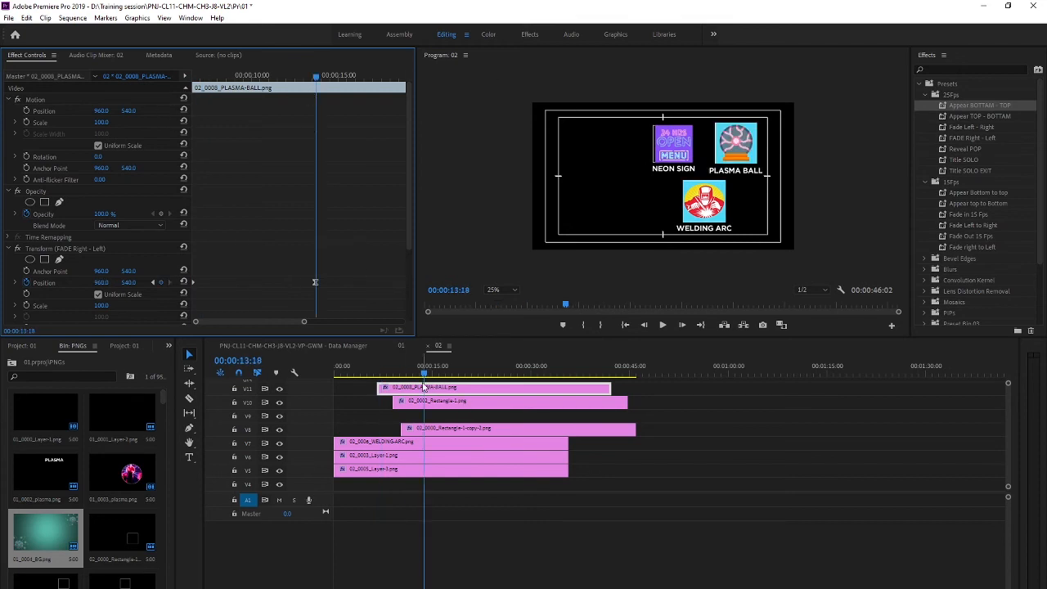
scroll(329, 268, down, 3)
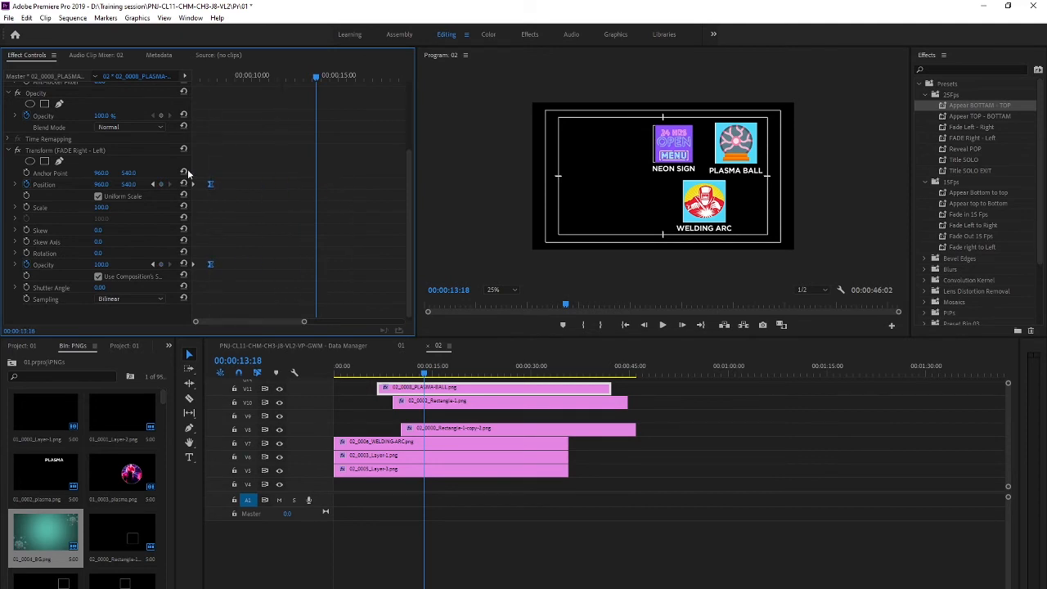
drag(214, 73, 174, 78)
key(space)
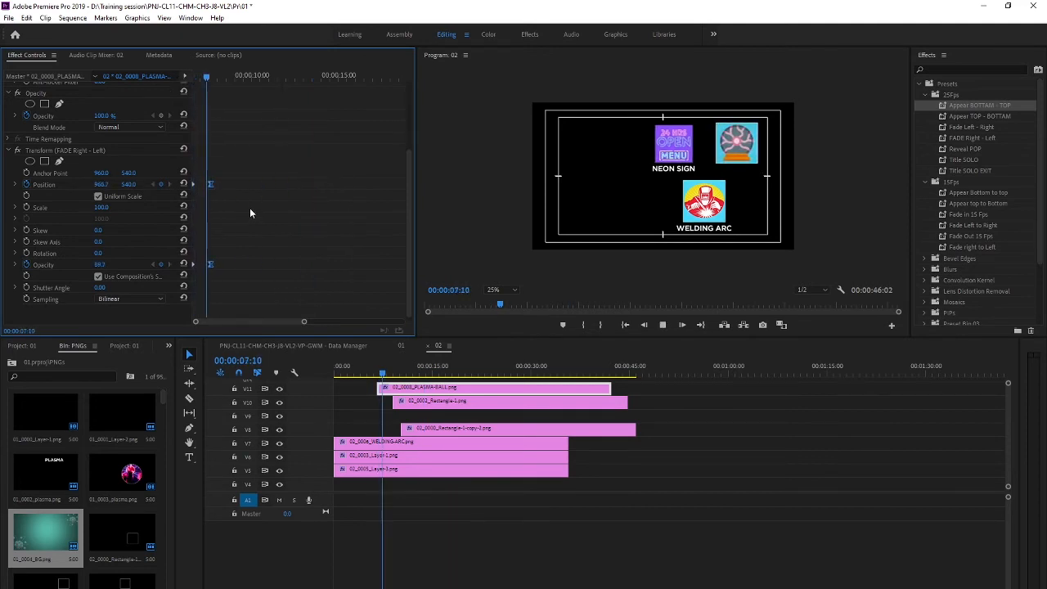
key(space)
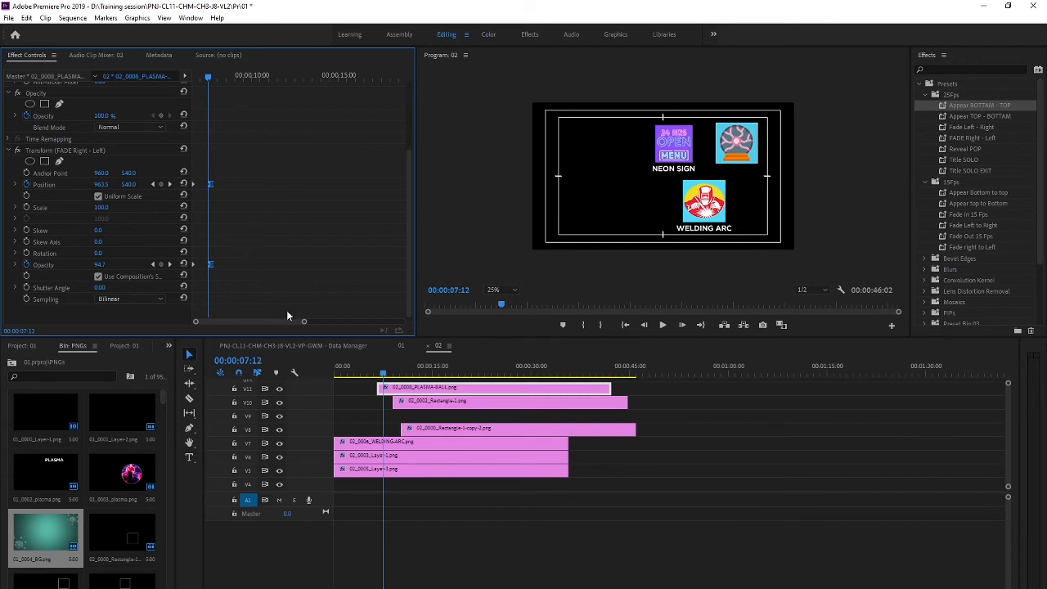
- Return to the main Data Manager sequence and review the graphics' timing in nested clip 02
mouse_move(360, 373)
mouse_down()
mouse_move(400, 373)
mouse_move(372, 372)
mouse_up()
click(272, 346)
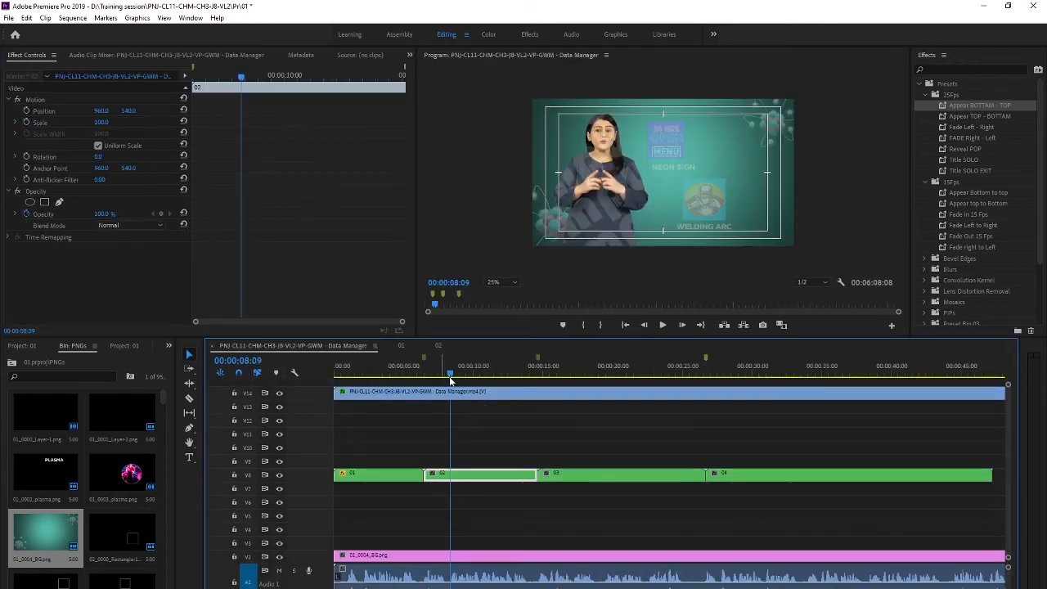
drag(454, 373, 485, 372)
key(minus)
key(minus)
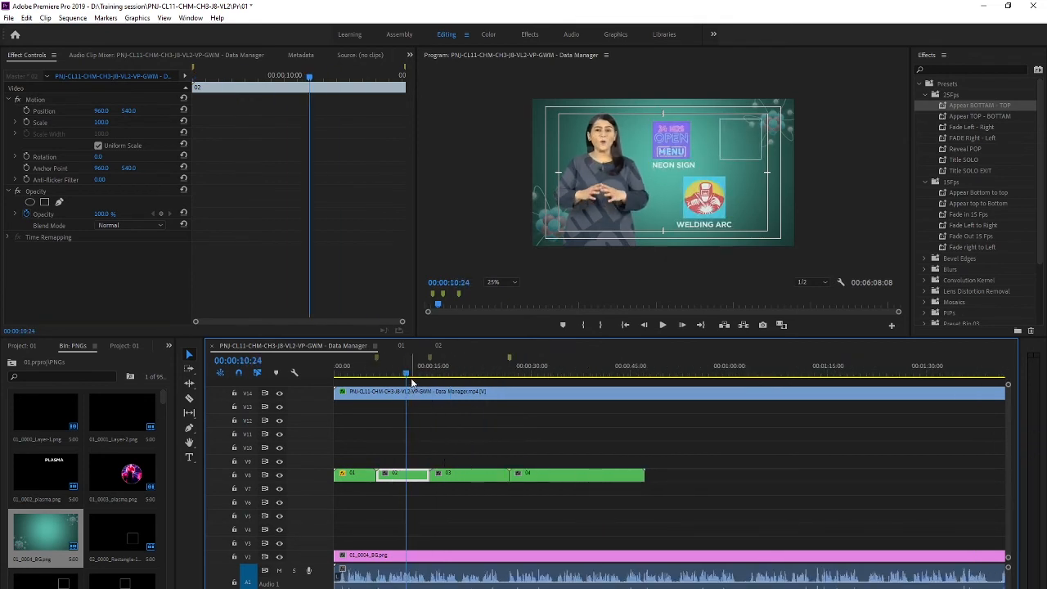
mouse_move(411, 375)
mouse_down()
mouse_move(437, 375)
mouse_move(412, 381)
mouse_up()
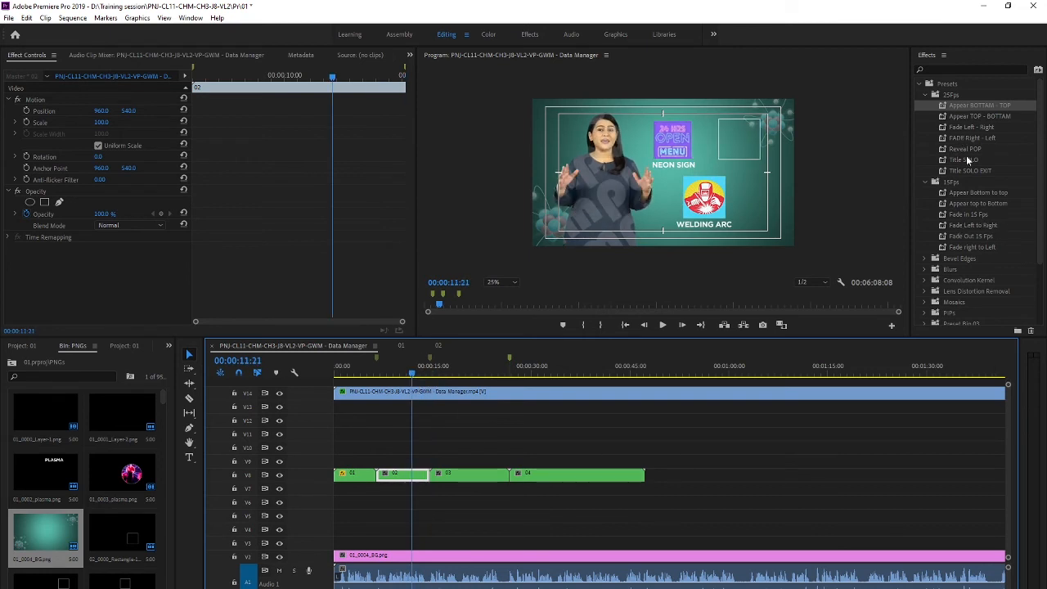
- Apply the Fade Out 15 Fps preset to nested clip 02 and play through its ending
drag(966, 237, 386, 474)
key(space)
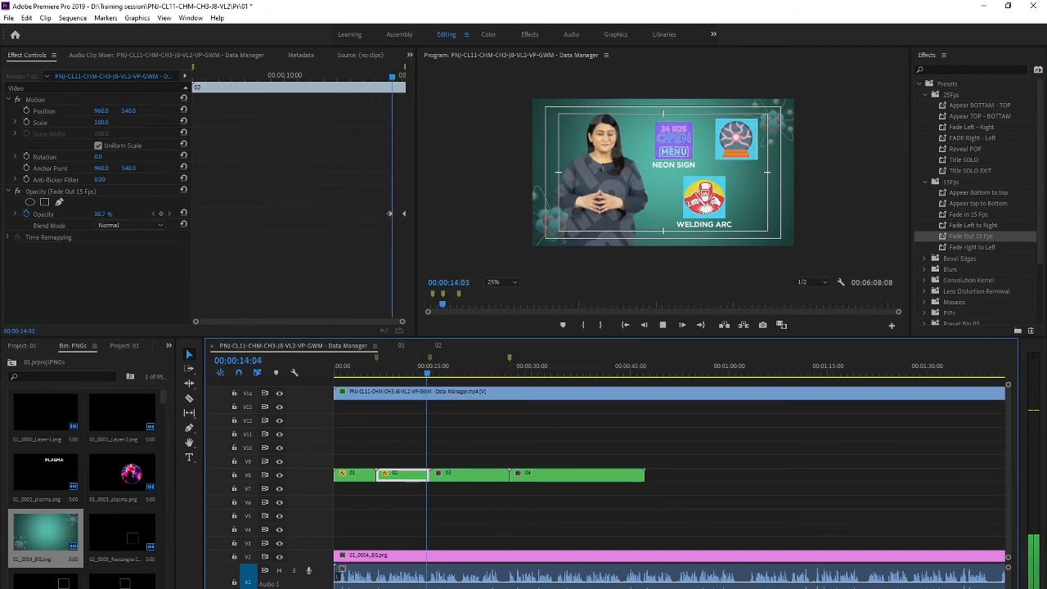
key(space)
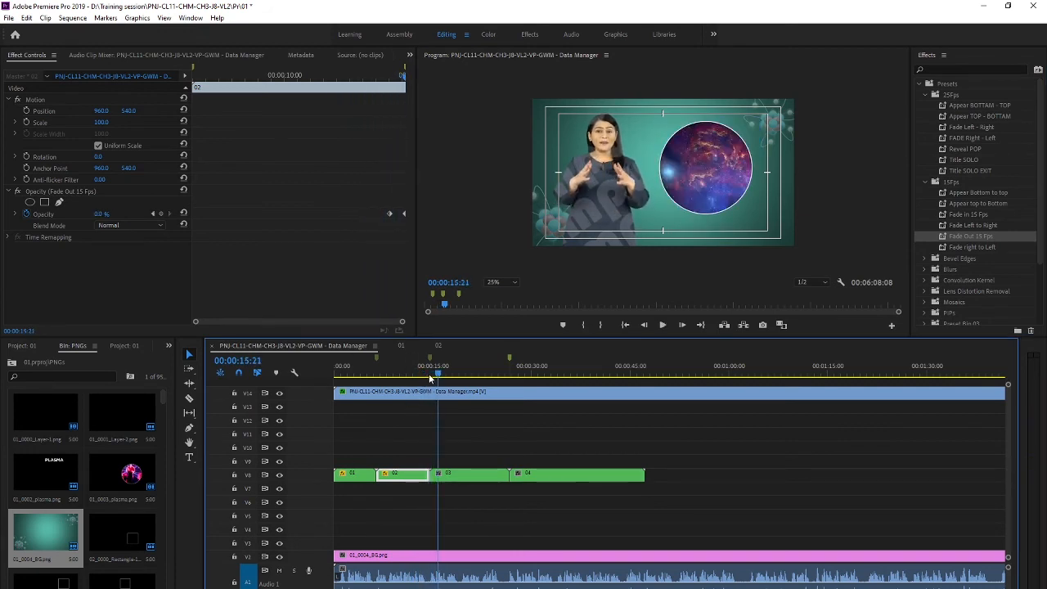
- Open nested sequence 03 and apply the 15Fps Fade right to Left preset to 03_eclipse.png
drag(432, 375, 437, 376)
double_click(482, 480)
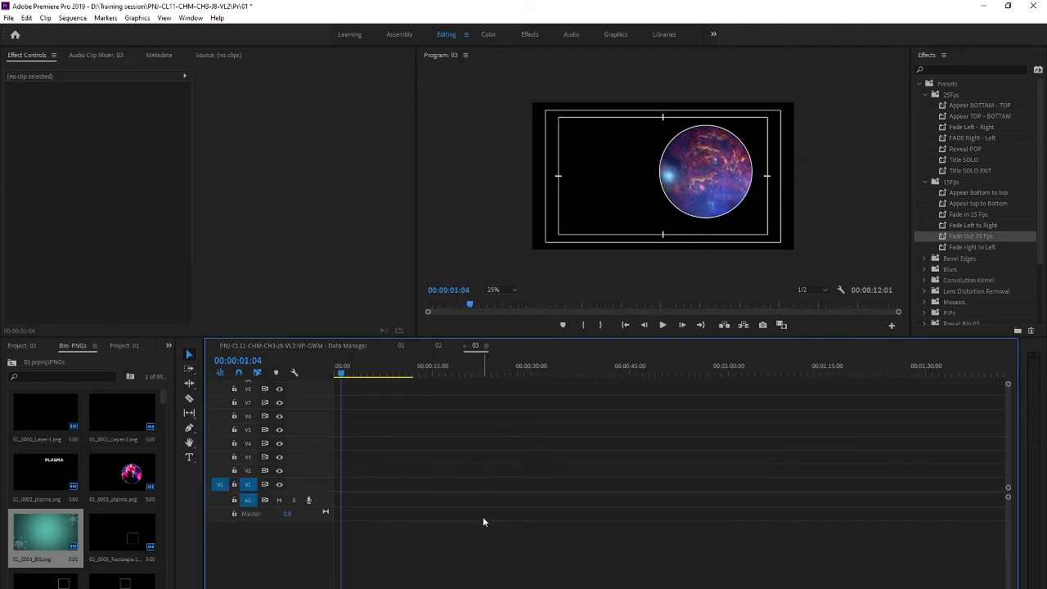
scroll(389, 447, up, 5)
click(402, 395)
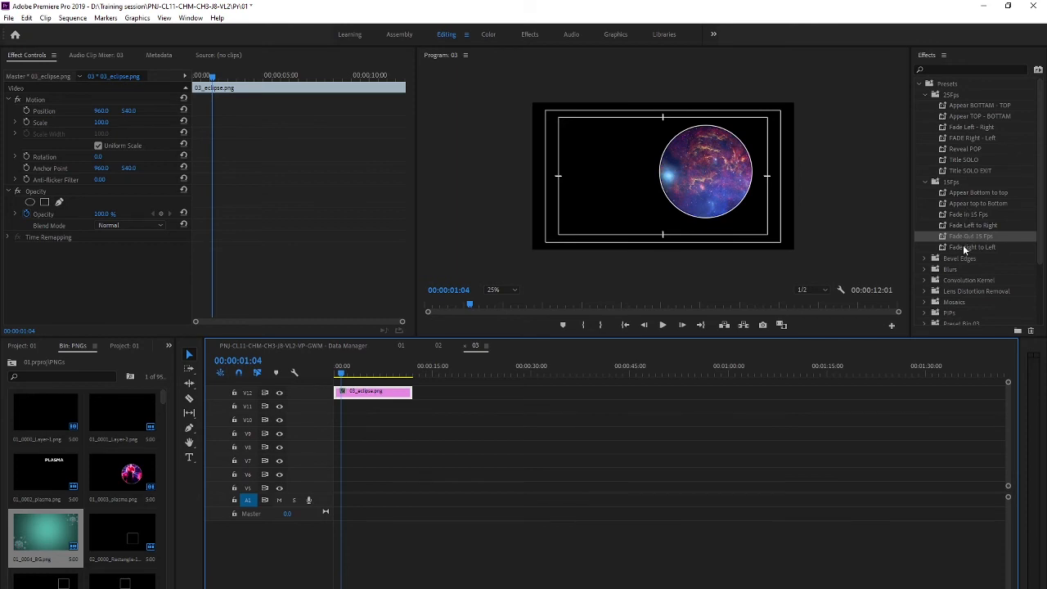
click(959, 247)
drag(405, 403, 374, 398)
- Return to the main Data Manager sequence and play nested clip 03 to check its entrance and ending
click(292, 345)
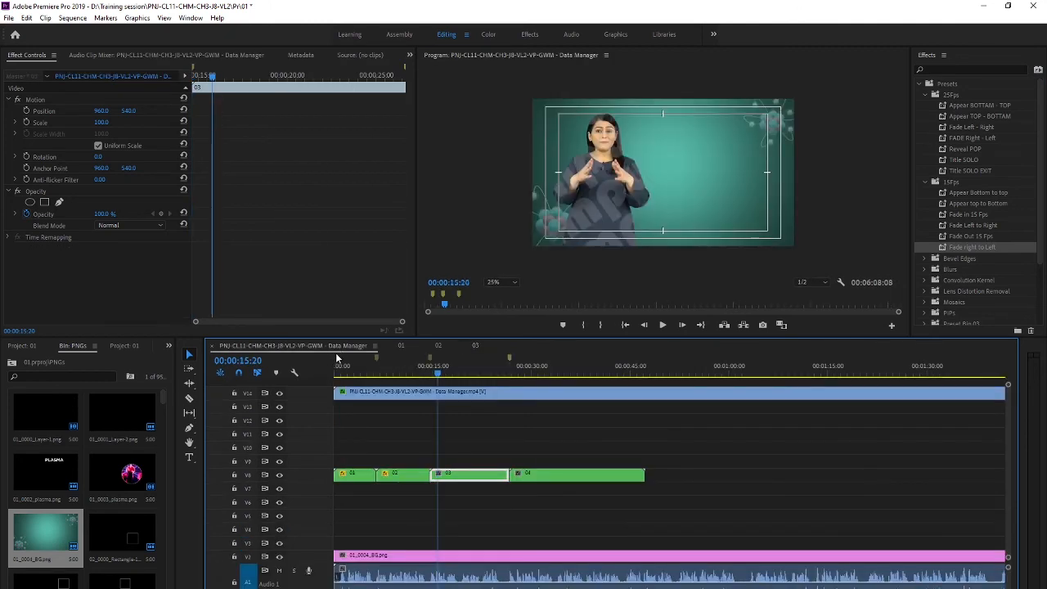
click(431, 365)
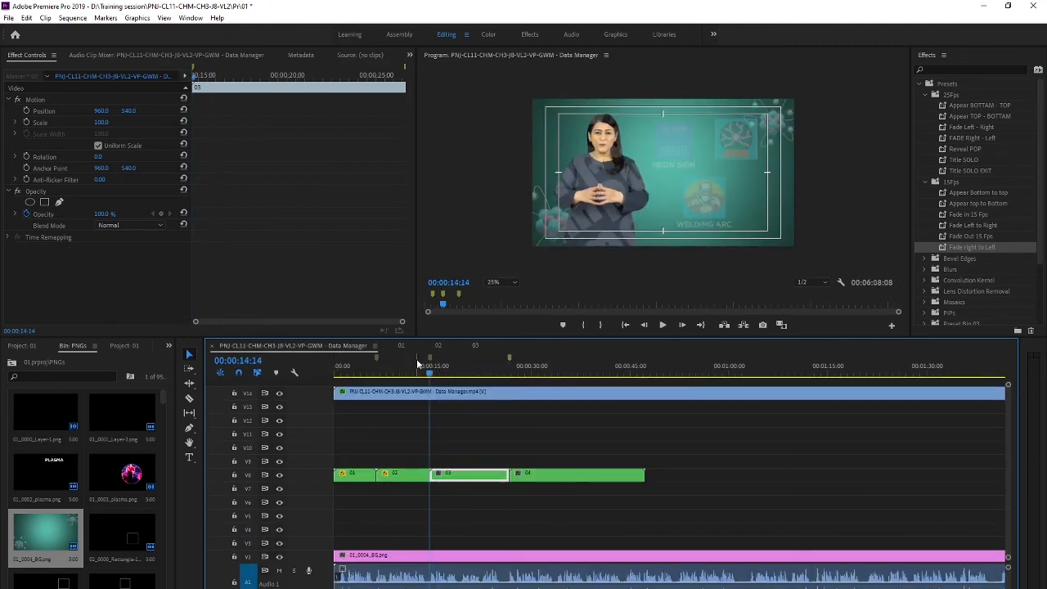
mouse_move(431, 377)
mouse_down()
mouse_move(474, 378)
mouse_move(442, 376)
mouse_up()
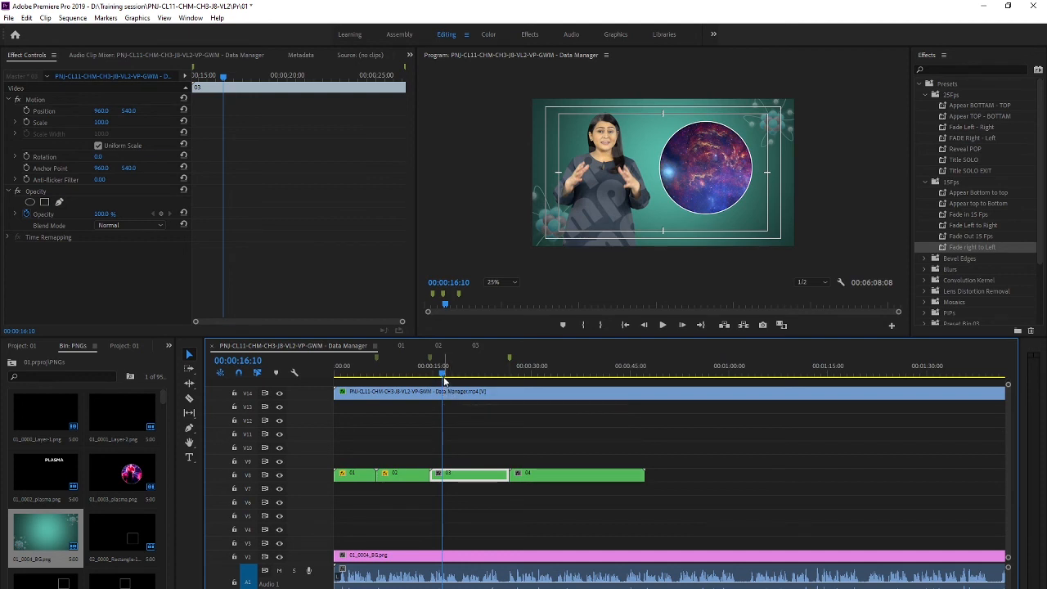
drag(443, 374, 432, 372)
key(space)
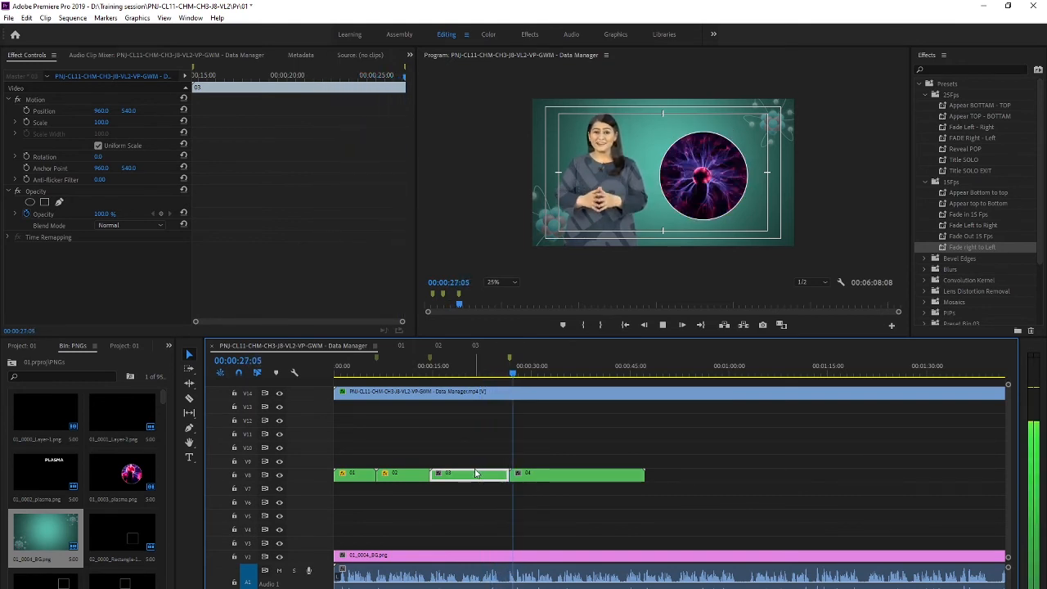
- Try the Fade Out 15 Fps preset on nested clip 03 alone and play its transition into clip 04
drag(515, 370, 566, 374)
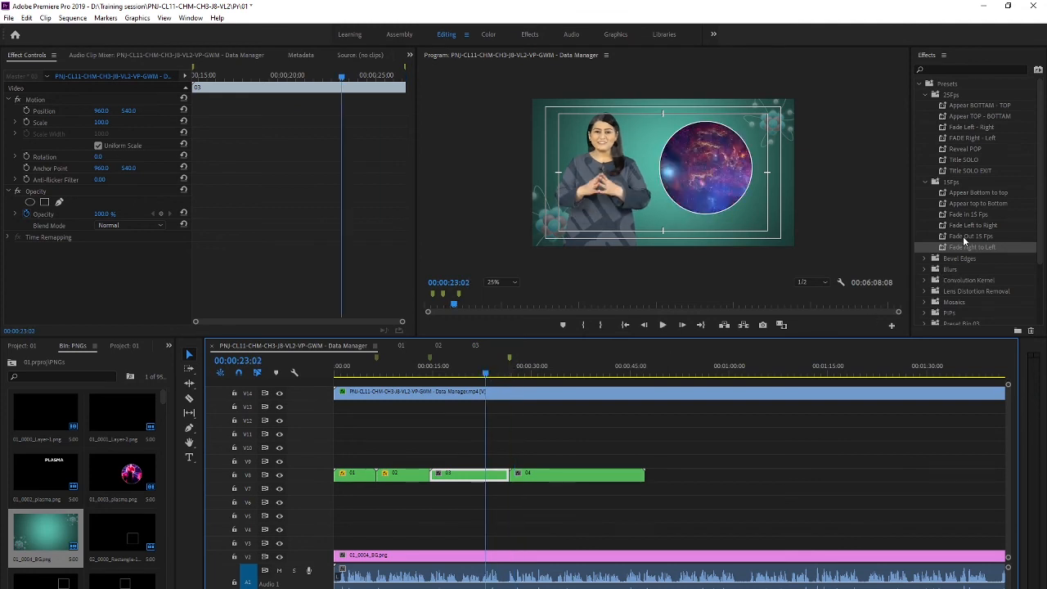
drag(969, 237, 462, 479)
key(space)
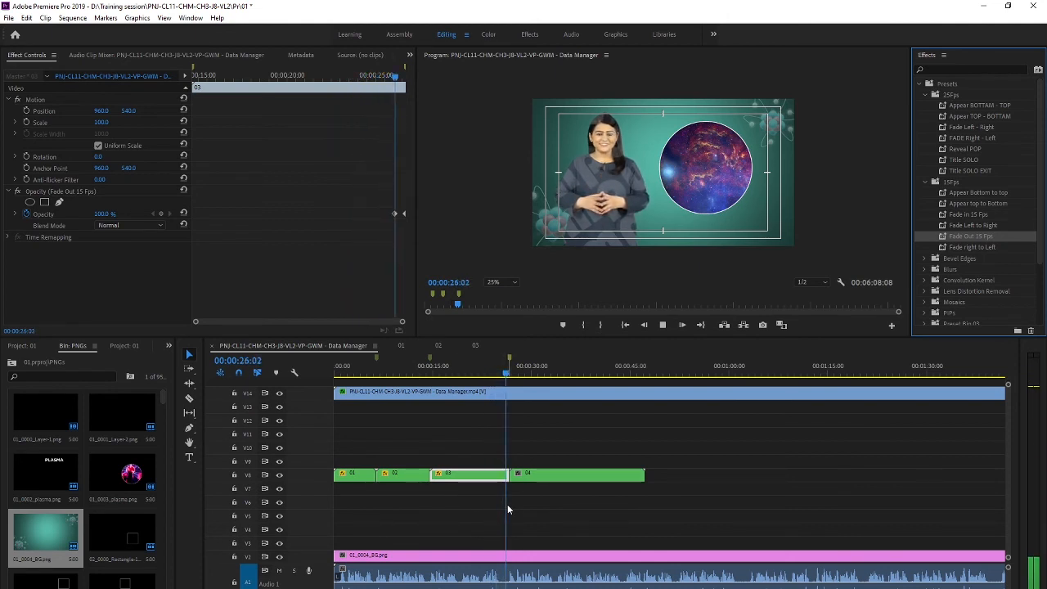
key(space)
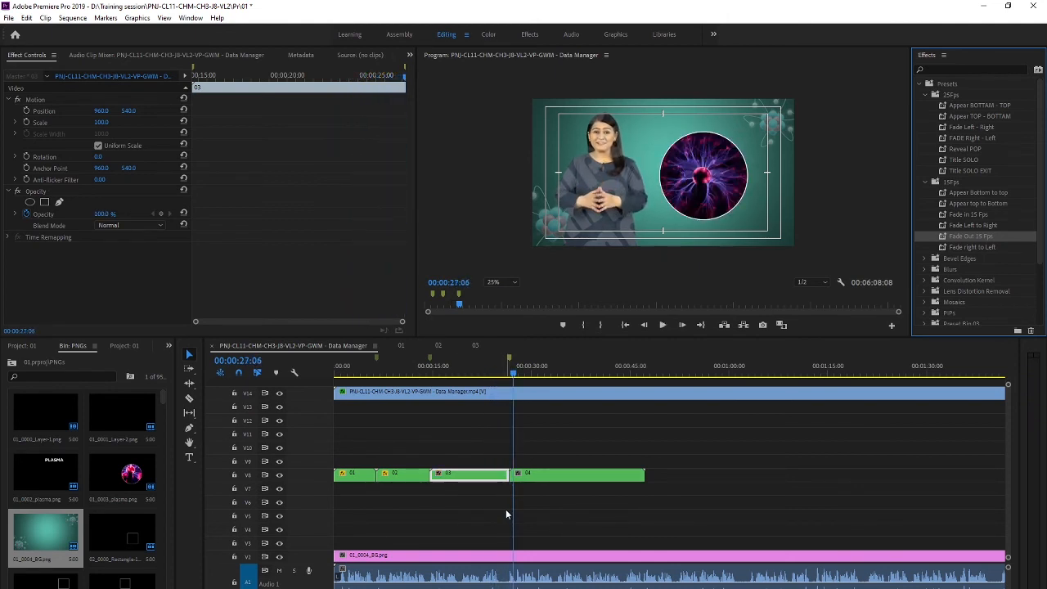
- Apply the Fade Out 15 Fps preset to nested clips 03 and 04 together and save the project
drag(687, 460, 467, 513)
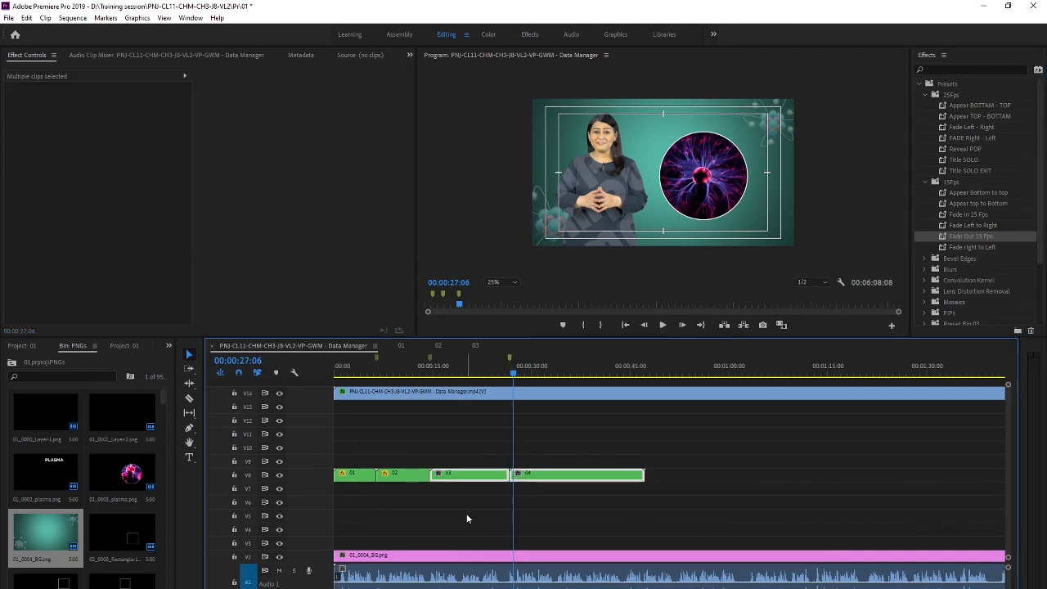
drag(970, 236, 548, 476)
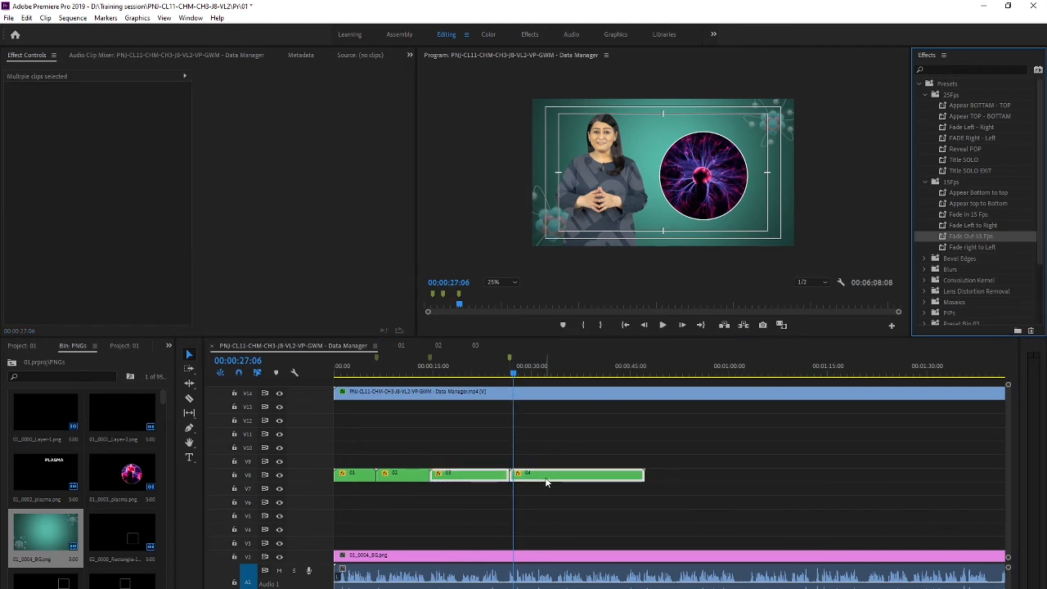
key(ctrl+z)
drag(511, 373, 488, 373)
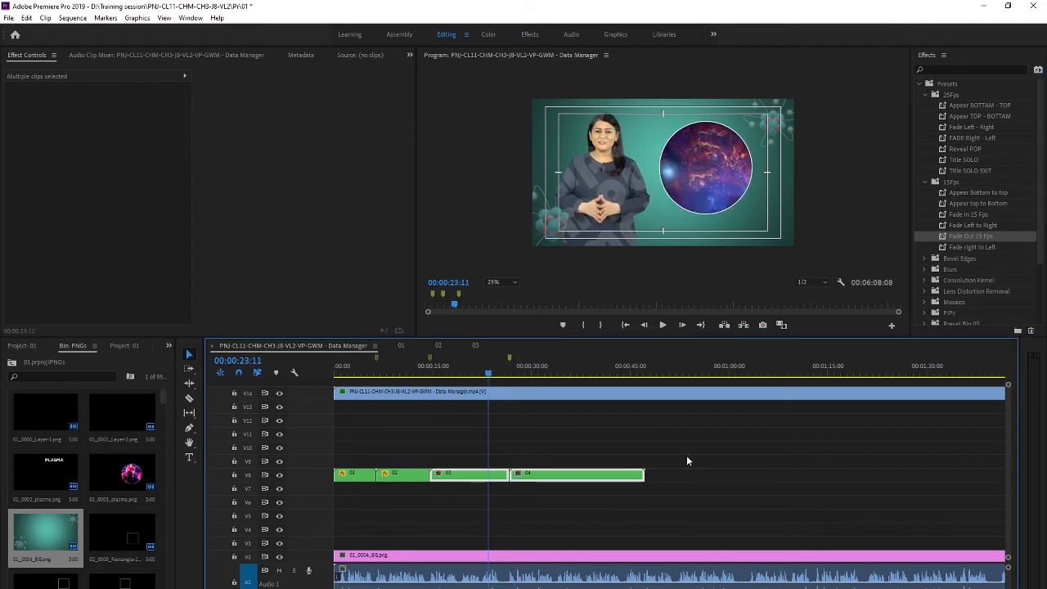
drag(970, 236, 474, 476)
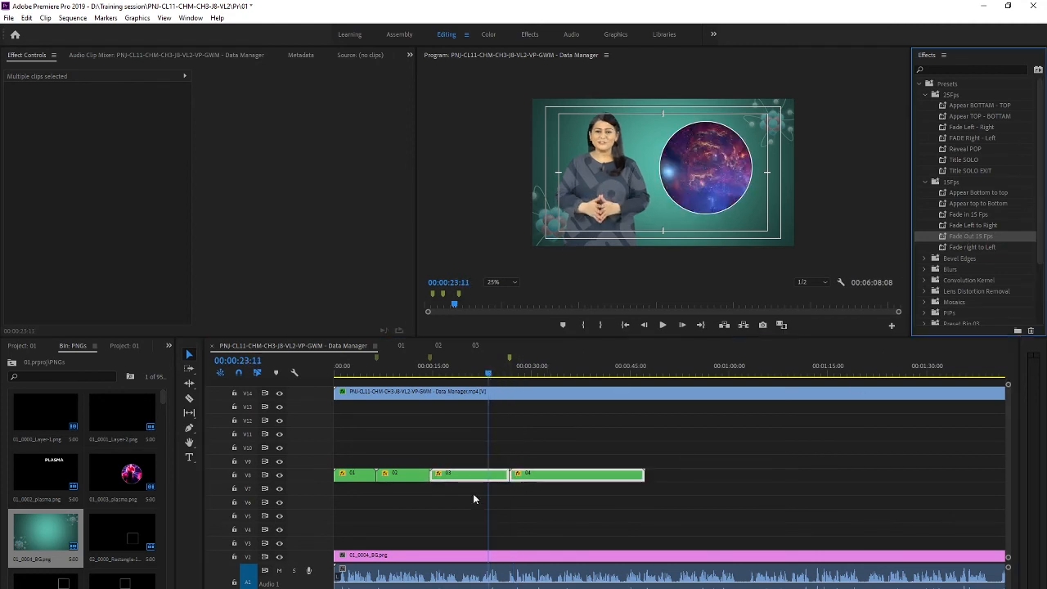
click(473, 497)
click(490, 375)
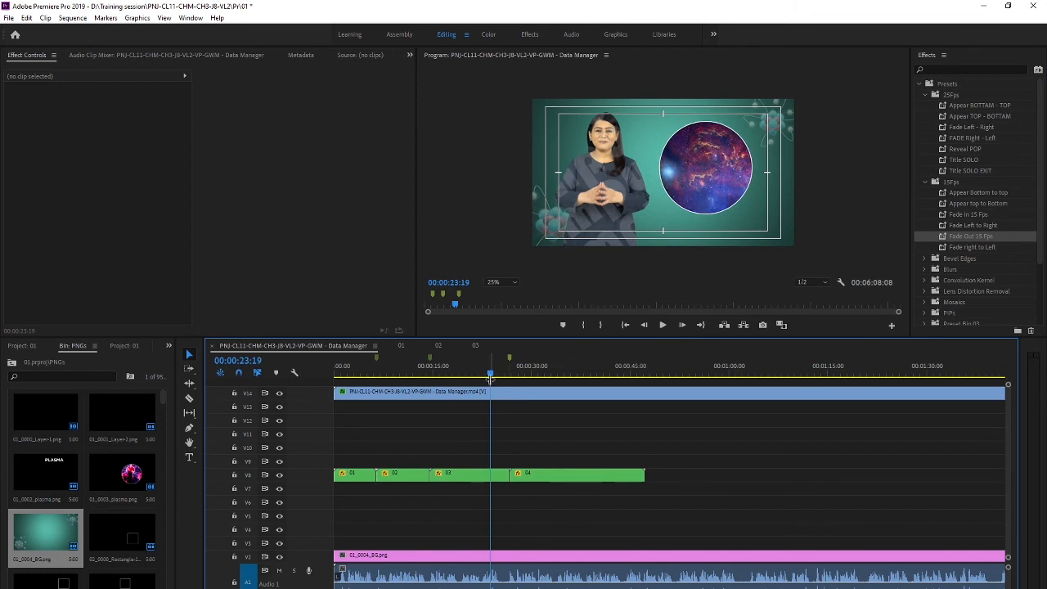
key(ctrl+s)
- Review the assembled section of the main sequence and inspect the contents of nested sequence 04
click(364, 378)
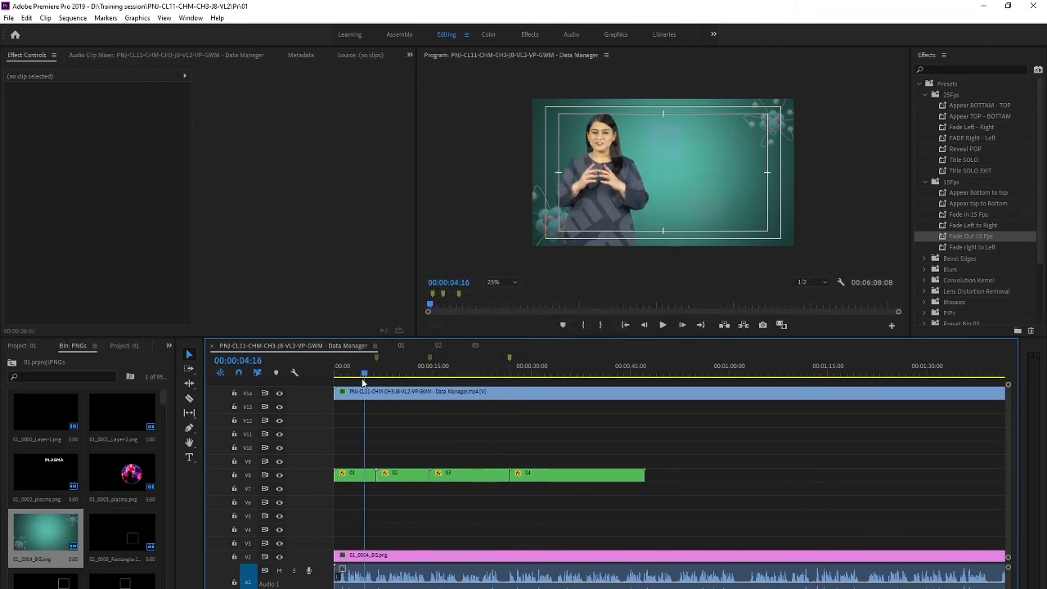
drag(362, 382, 473, 393)
scroll(452, 508, down, 5)
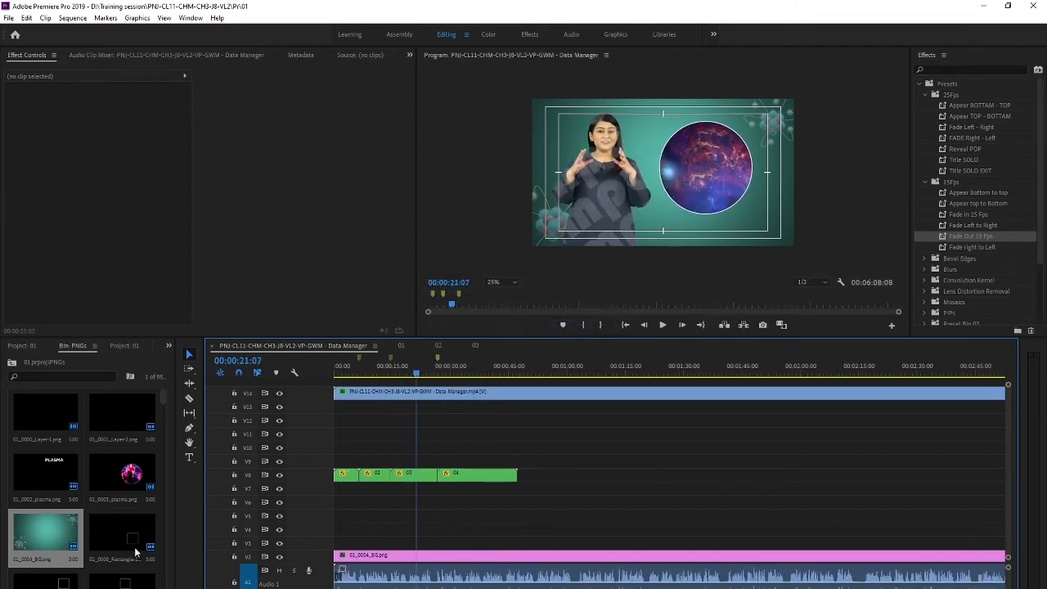
scroll(833, 494, down, 4)
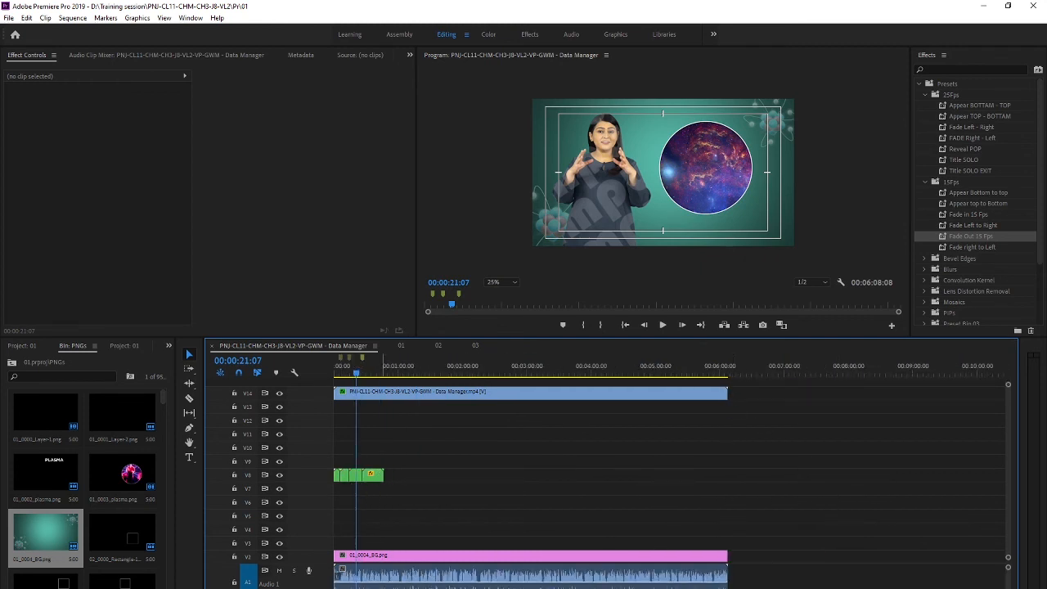
double_click(364, 476)
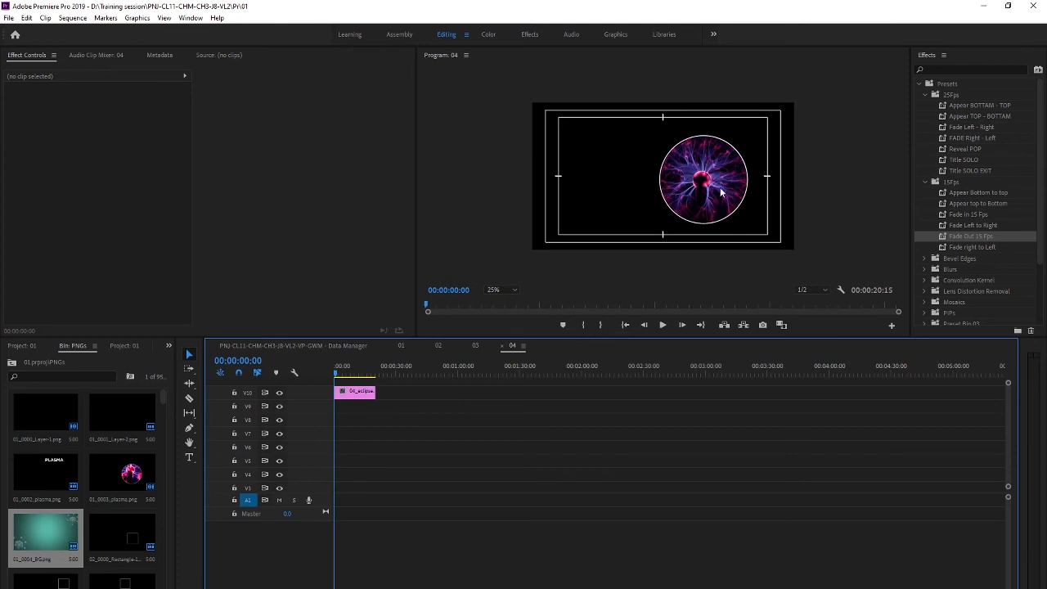
click(274, 343)
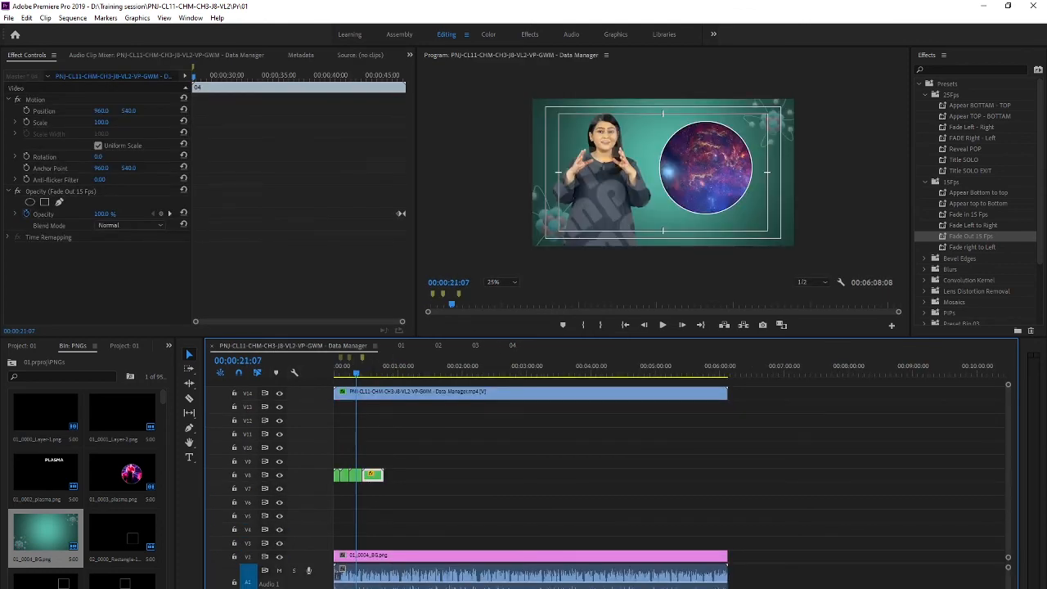
drag(365, 365, 436, 365)
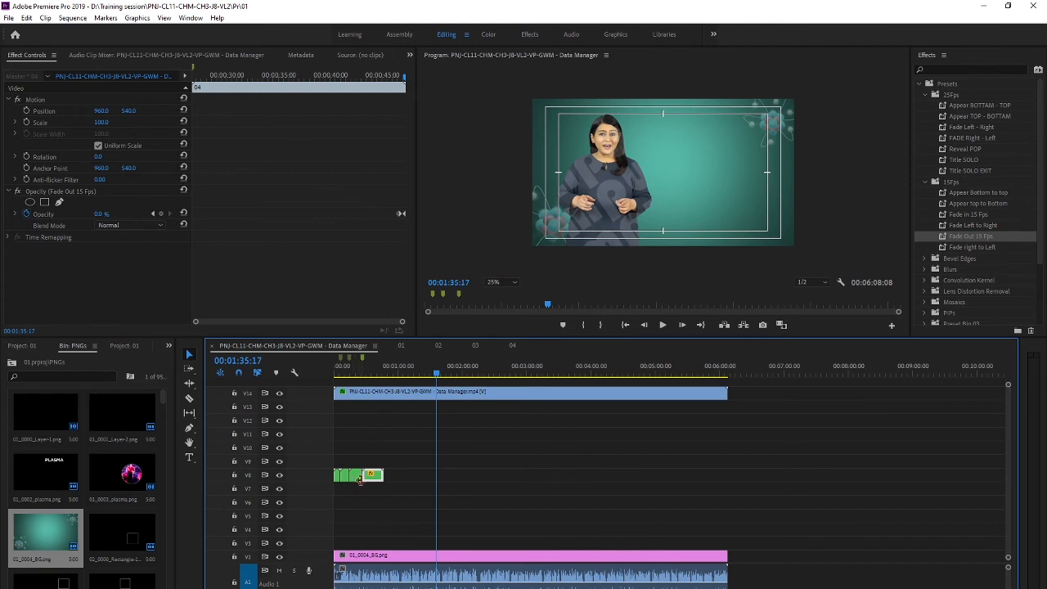
- Play the opening of the main sequence and scrub through the rest of the timeline to review the assembled and remaining sections
drag(436, 375, 338, 365)
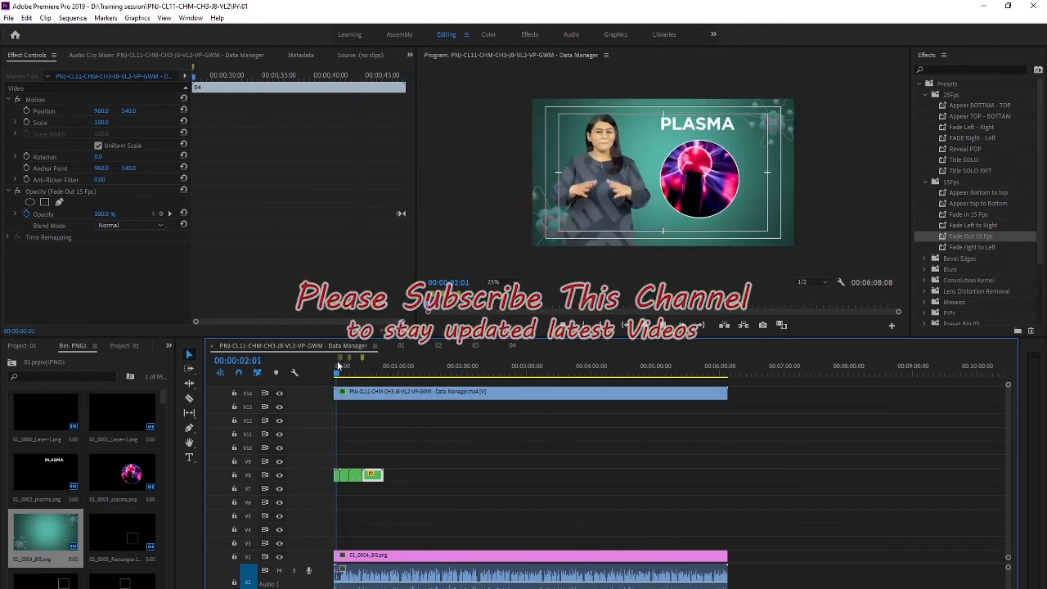
key(space)
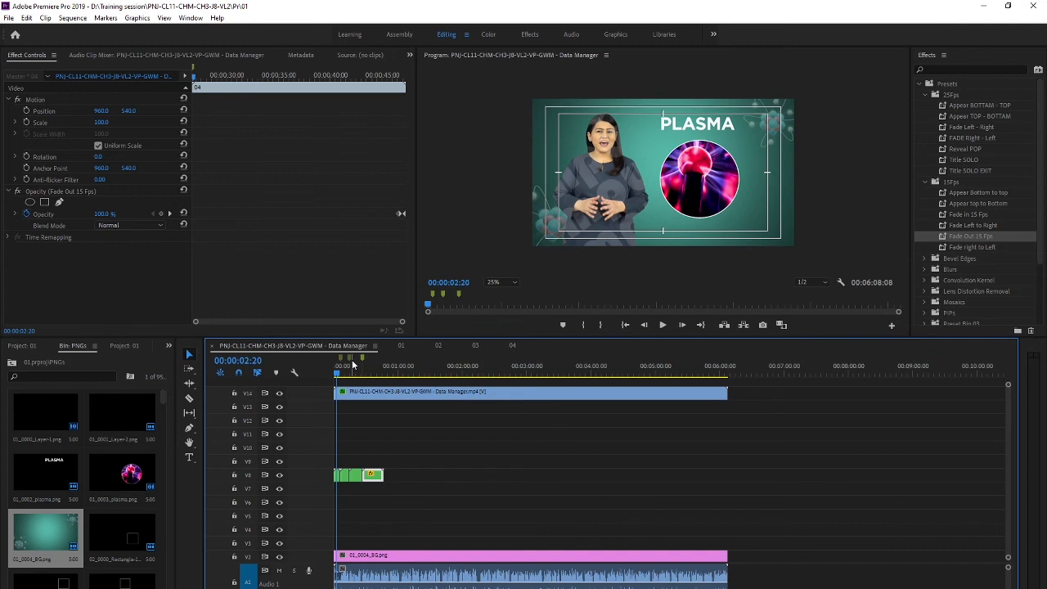
drag(353, 364, 587, 382)
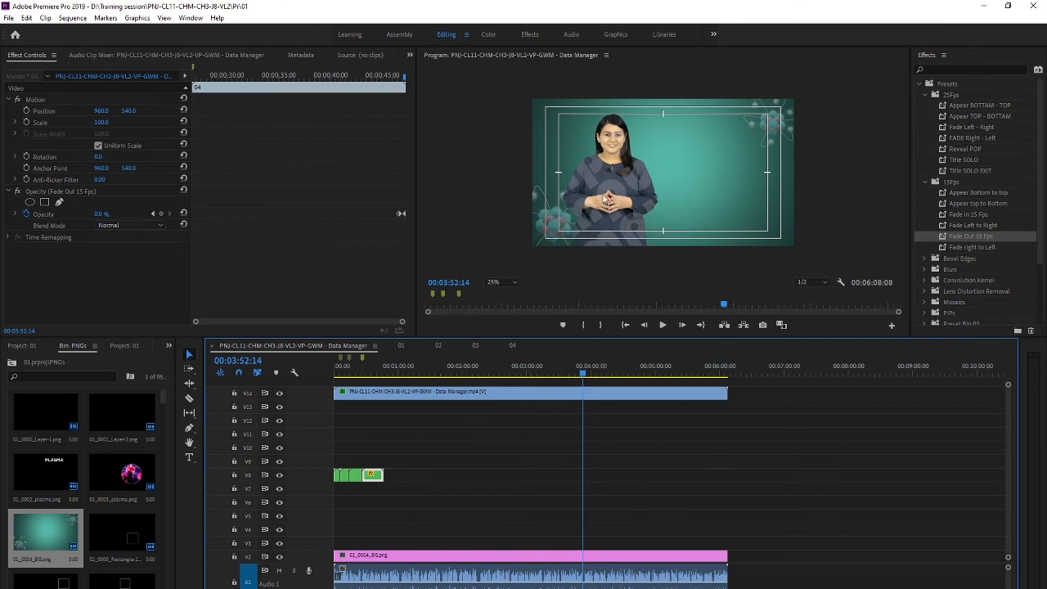
drag(589, 375, 428, 375)
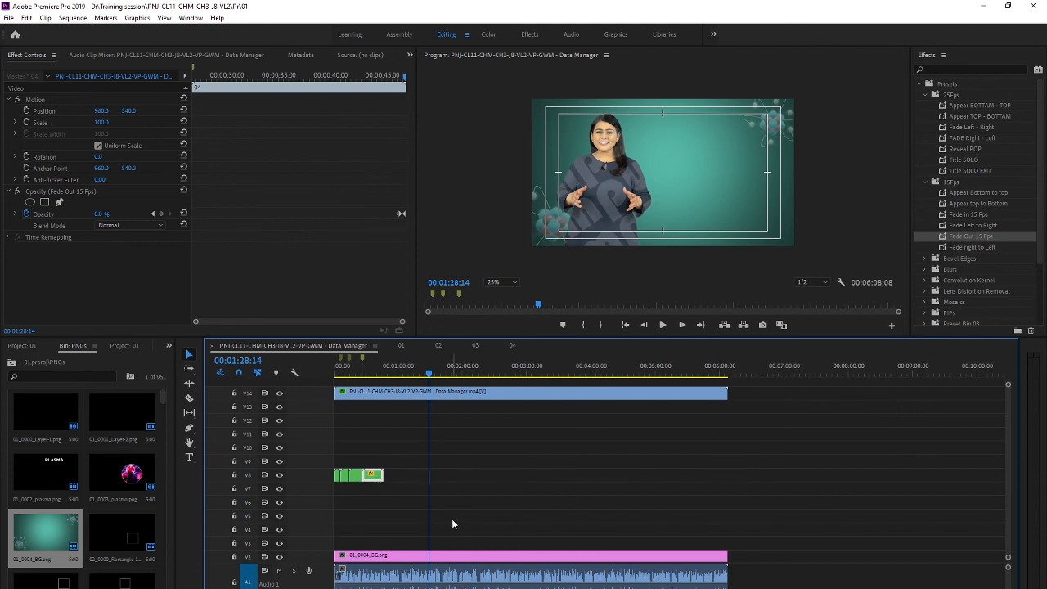
- In nested sequence 04, move 04_eclipse.png down three tracks to V7 and hide V7's output, ending back in the main Data Manager sequence
double_click(373, 476)
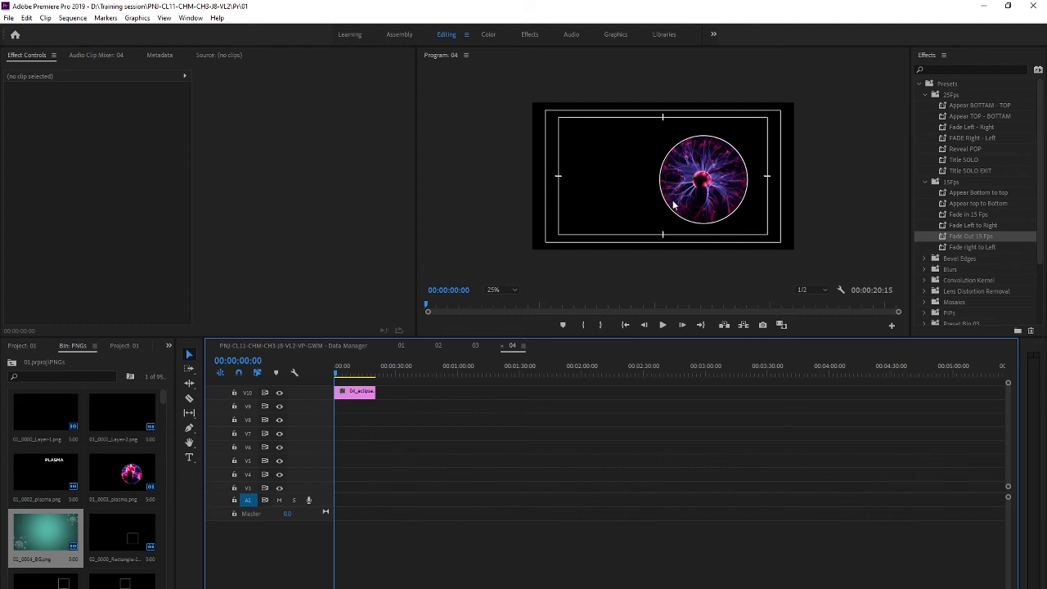
click(357, 391)
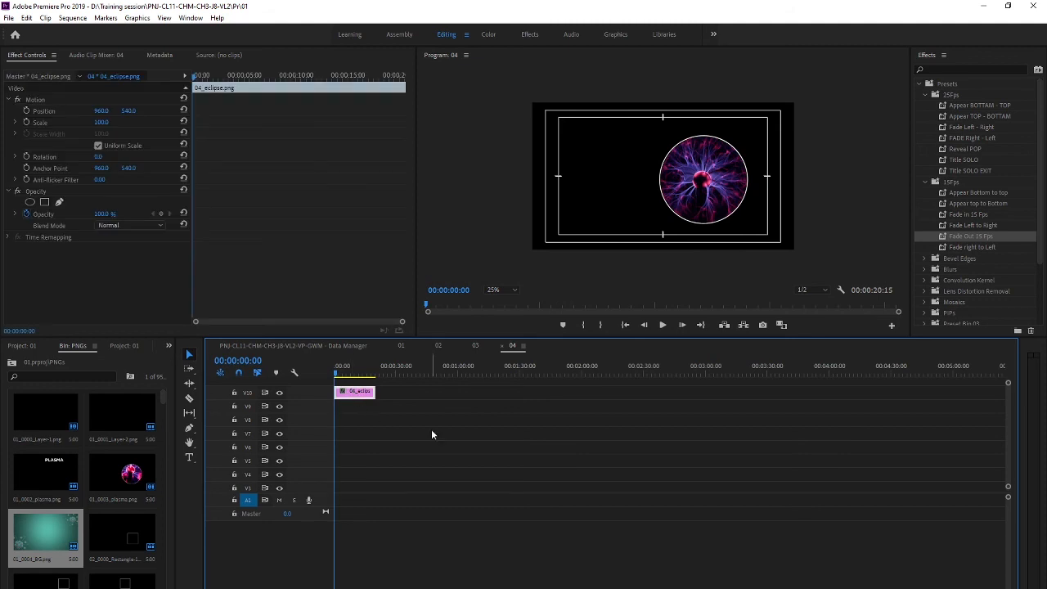
key(alt+Down)
key(alt+Down)
key(alt+Down)
click(279, 433)
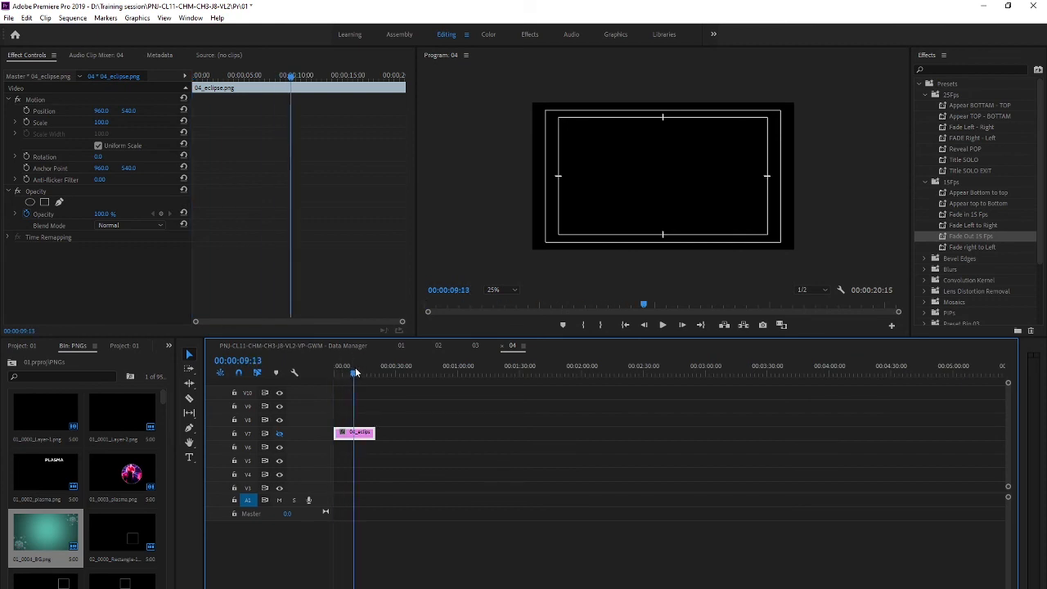
click(330, 344)
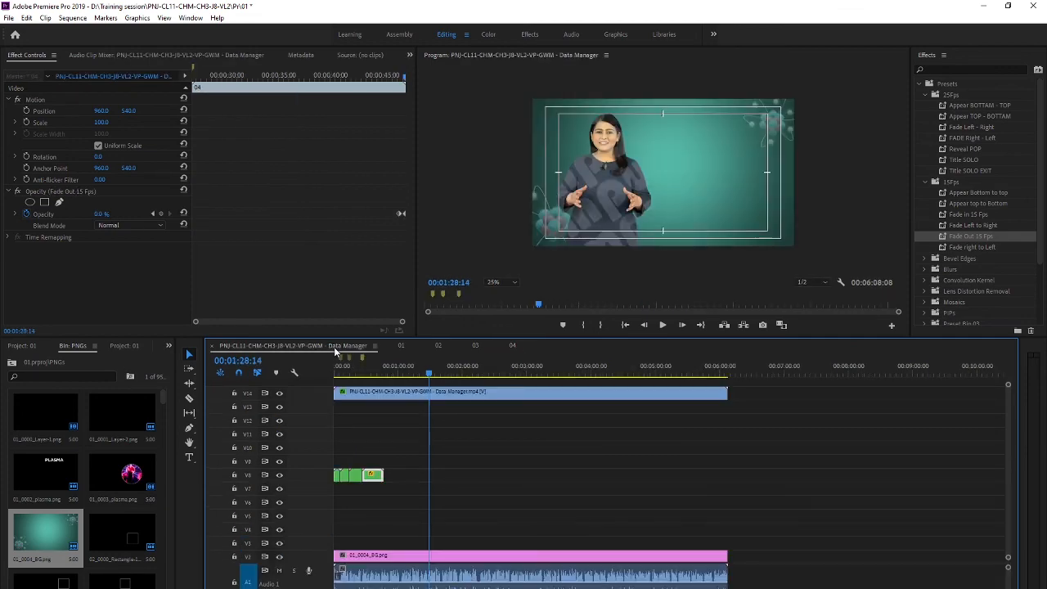